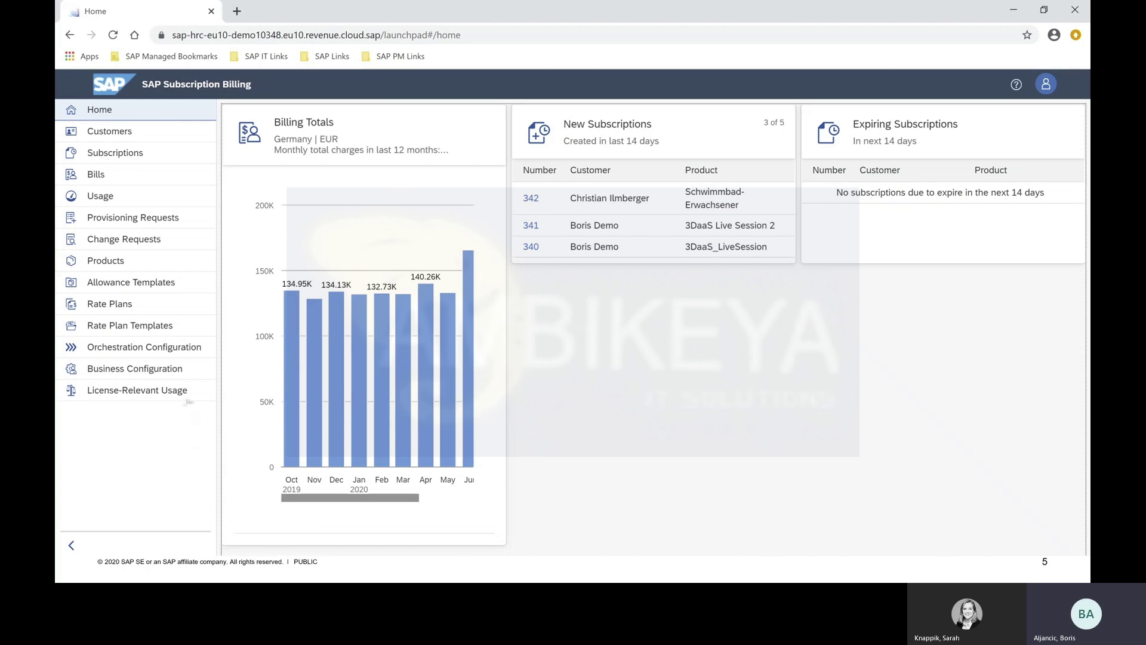
Open the business configuration and review the markets and the cubic centimeter and Each units of measure.
left_click(186, 369)
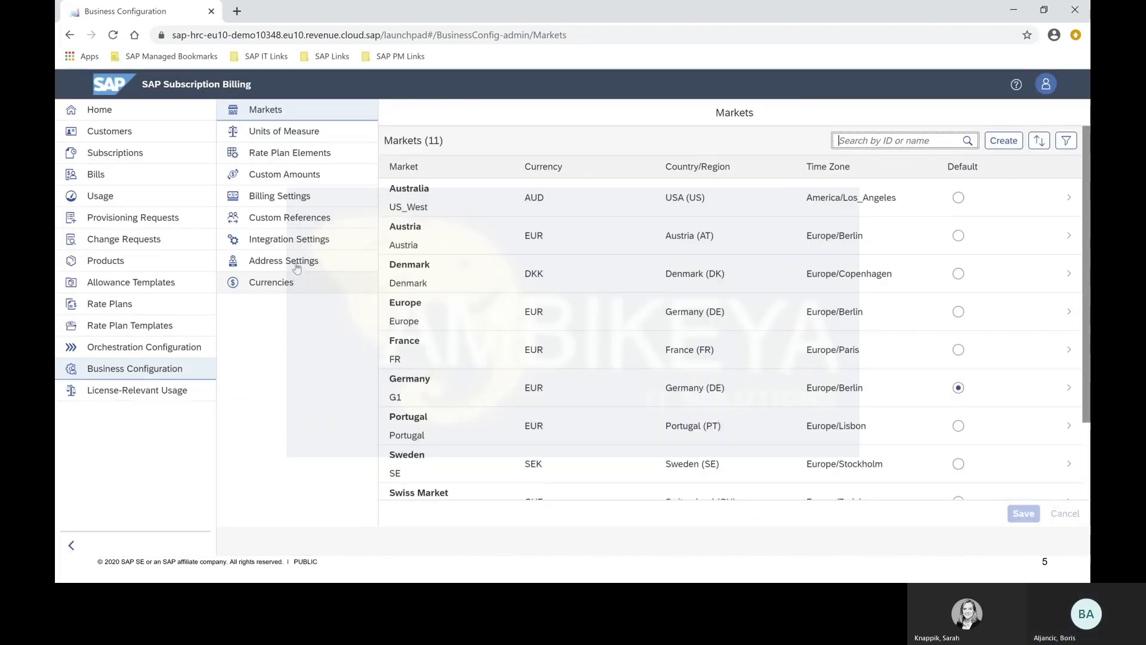
left_click(332, 115)
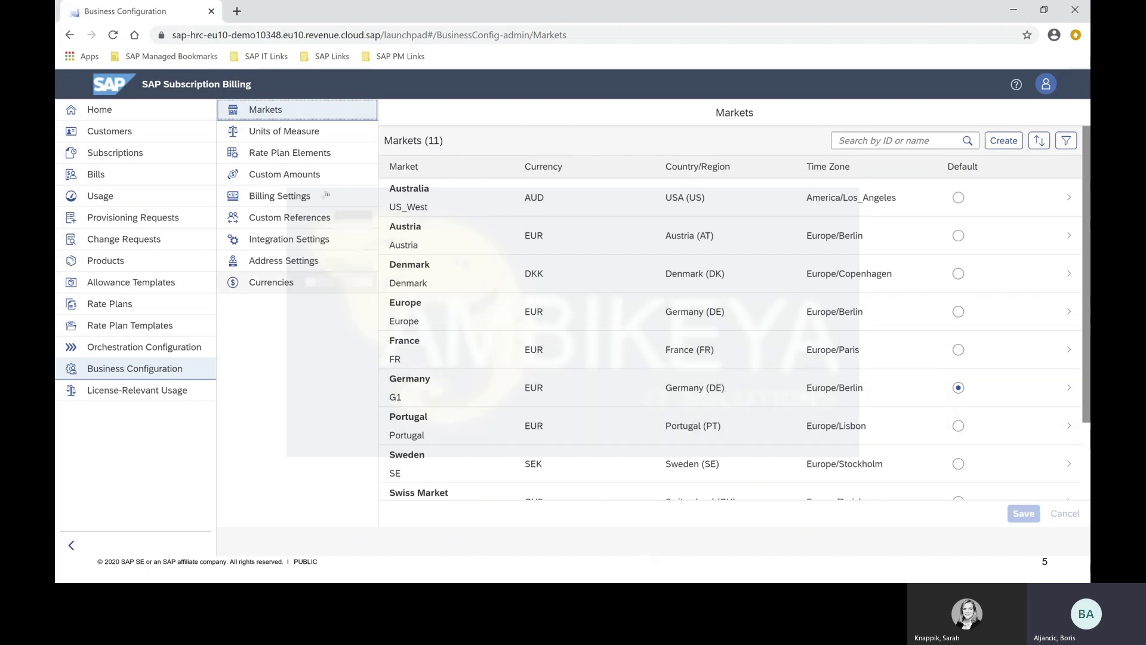
left_click(322, 137)
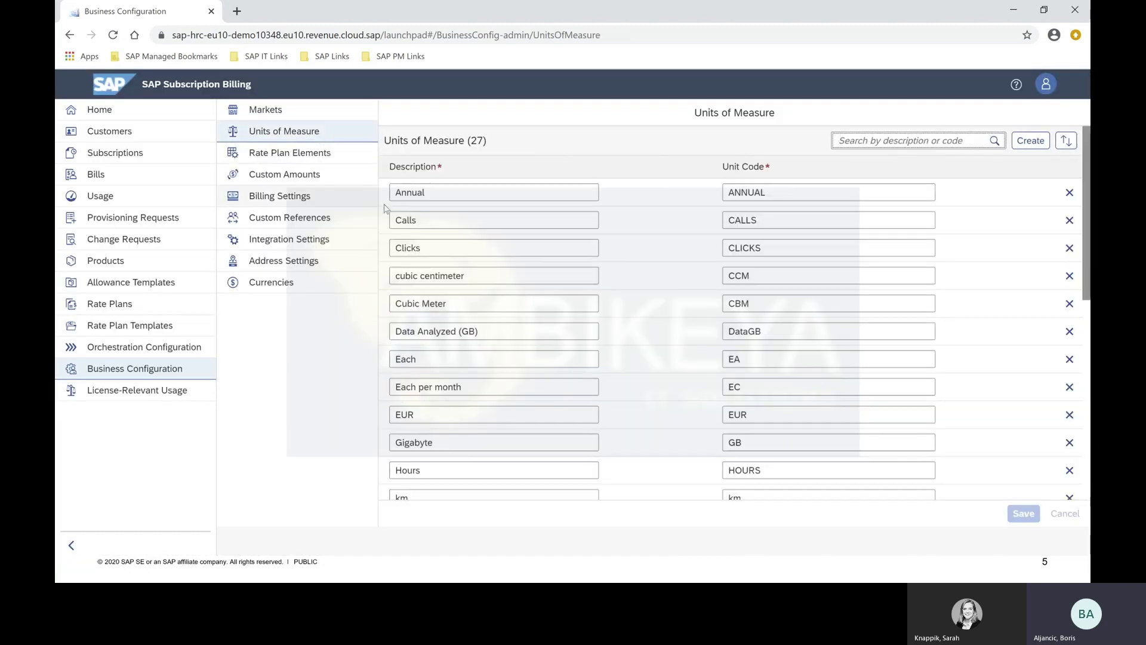
left_click_drag(471, 275, 394, 275)
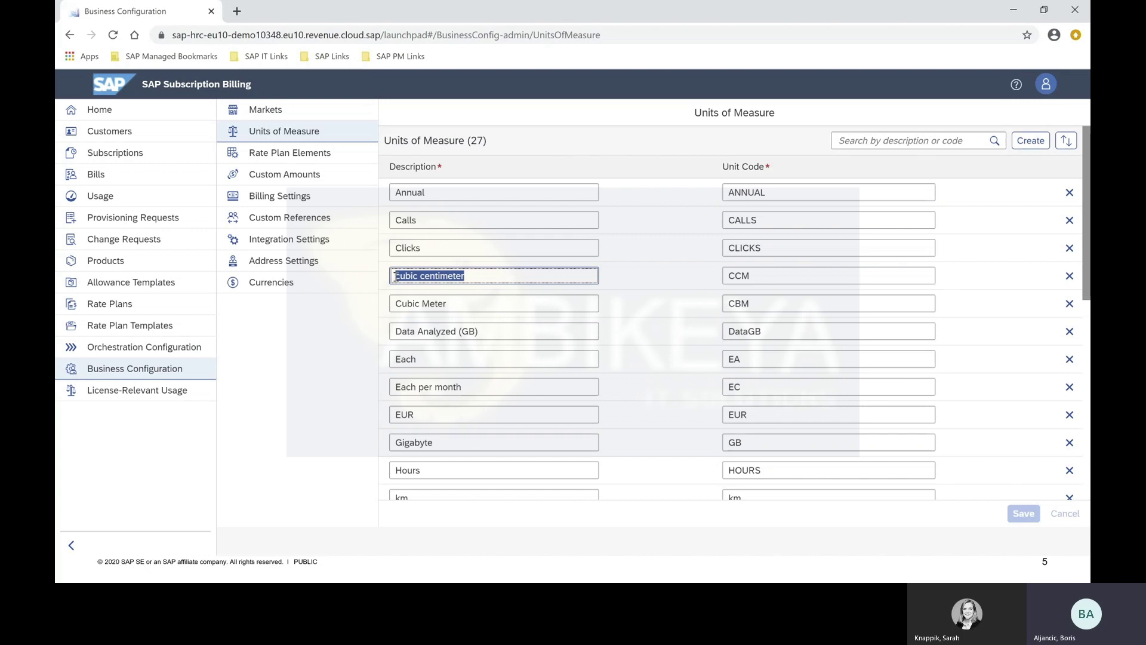
left_click(483, 272)
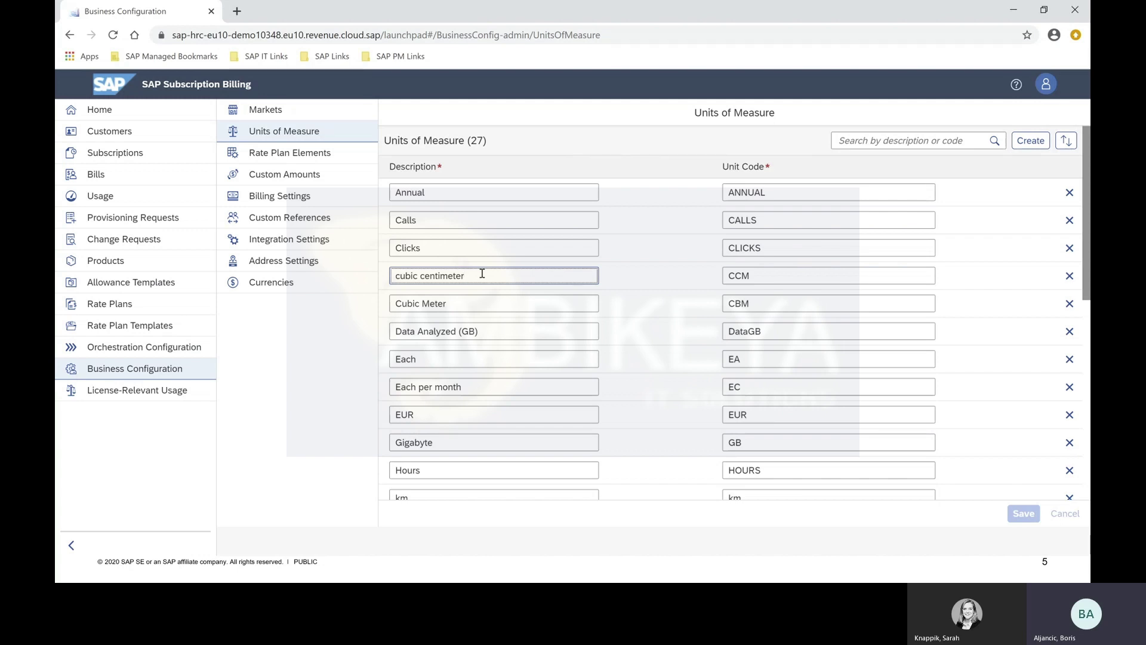
left_click(397, 357)
left_click_drag(398, 357, 419, 358)
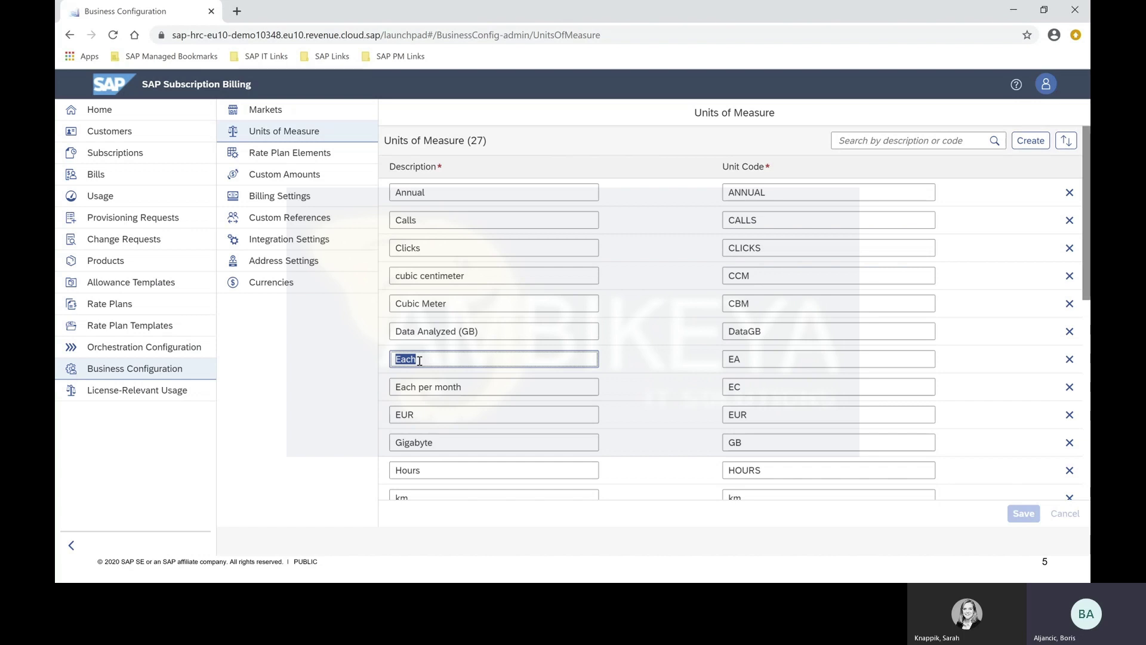
left_click(419, 361)
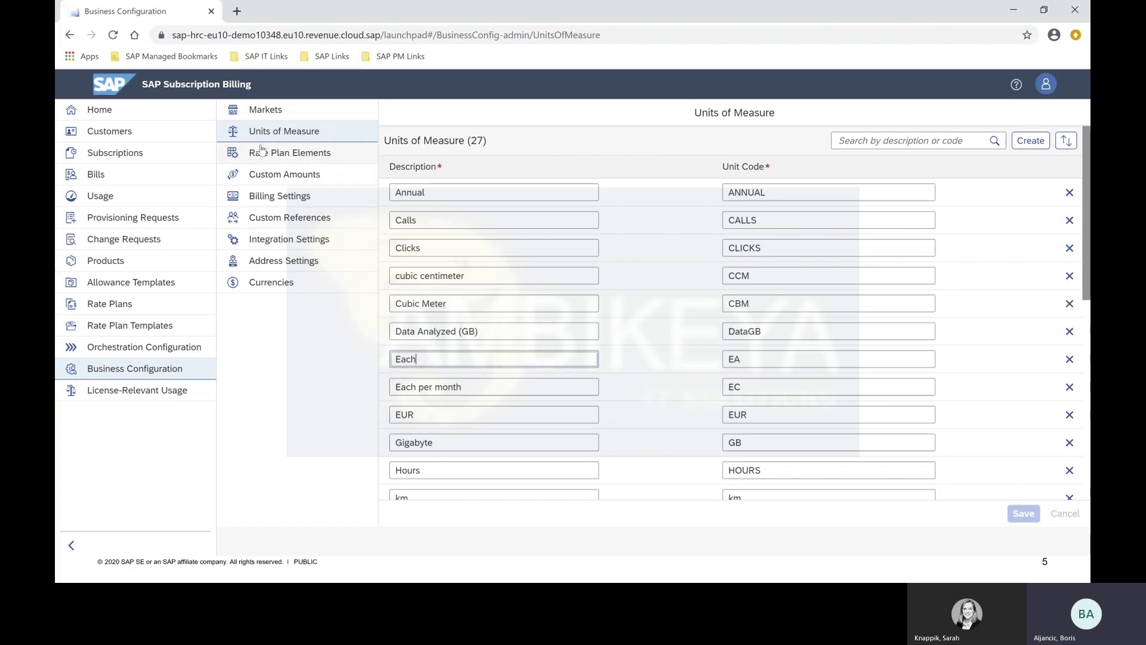
Search the rate plan elements for 'setup' and for 'usage package'.
left_click(341, 158)
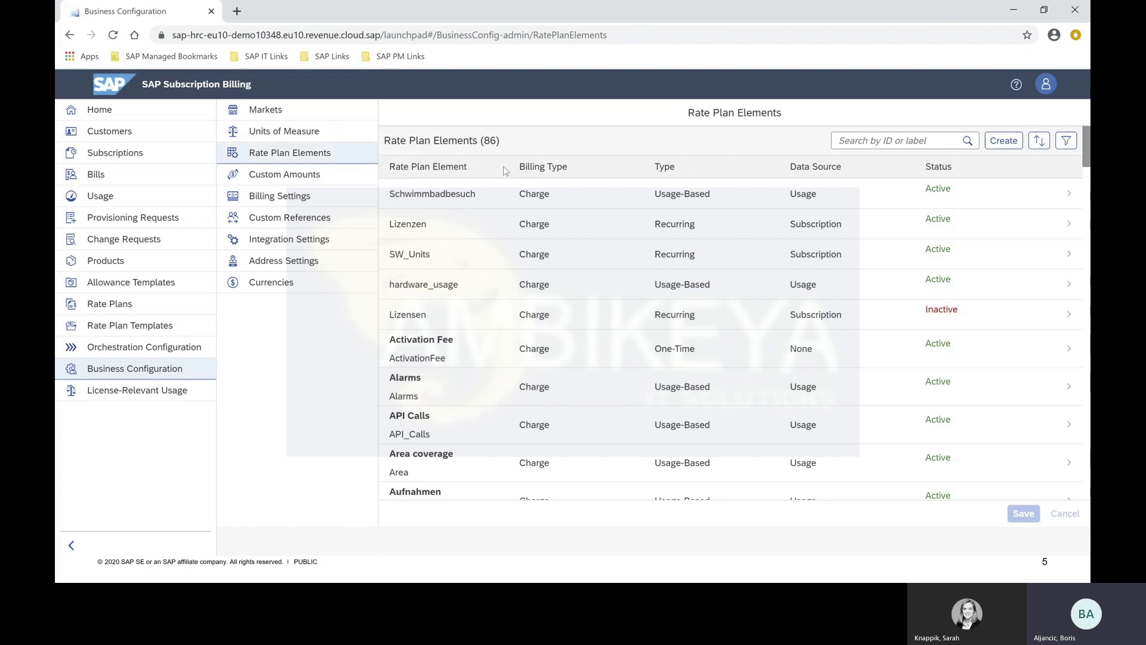
left_click(849, 140)
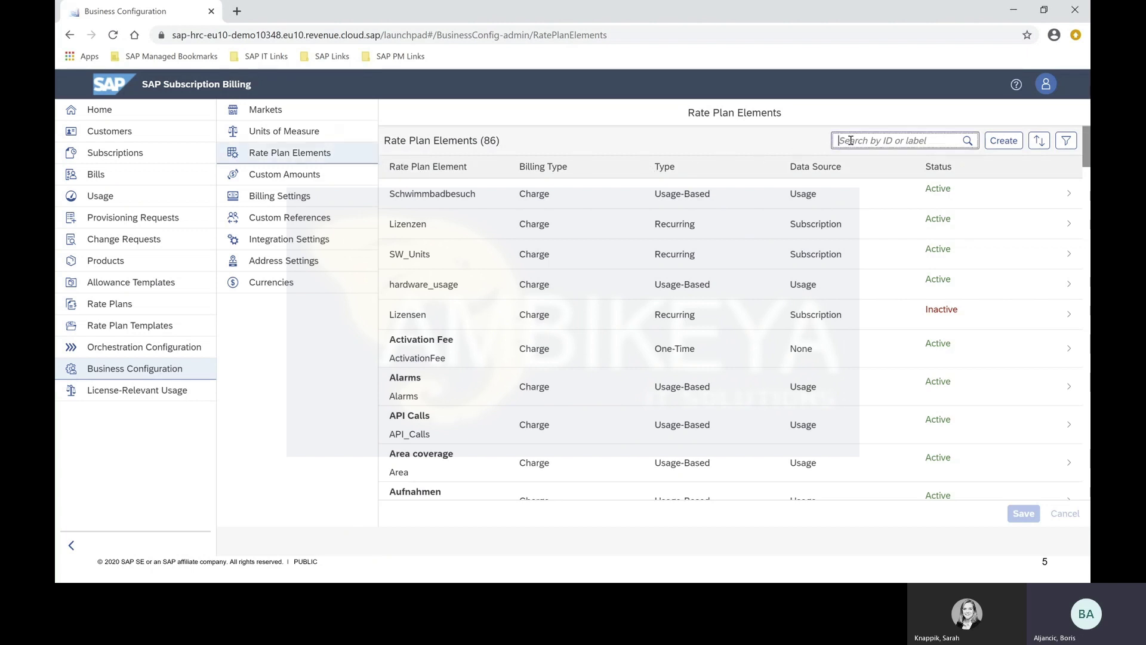
type("setup")
key("Return")
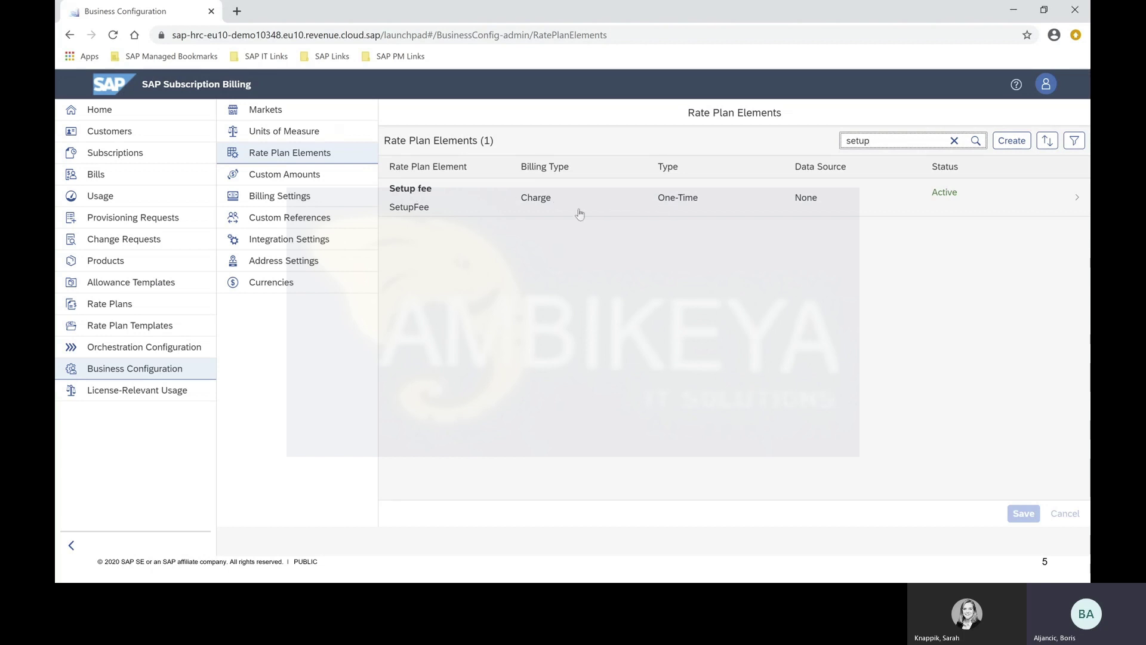
left_click_drag(877, 143, 825, 145)
type("usa")
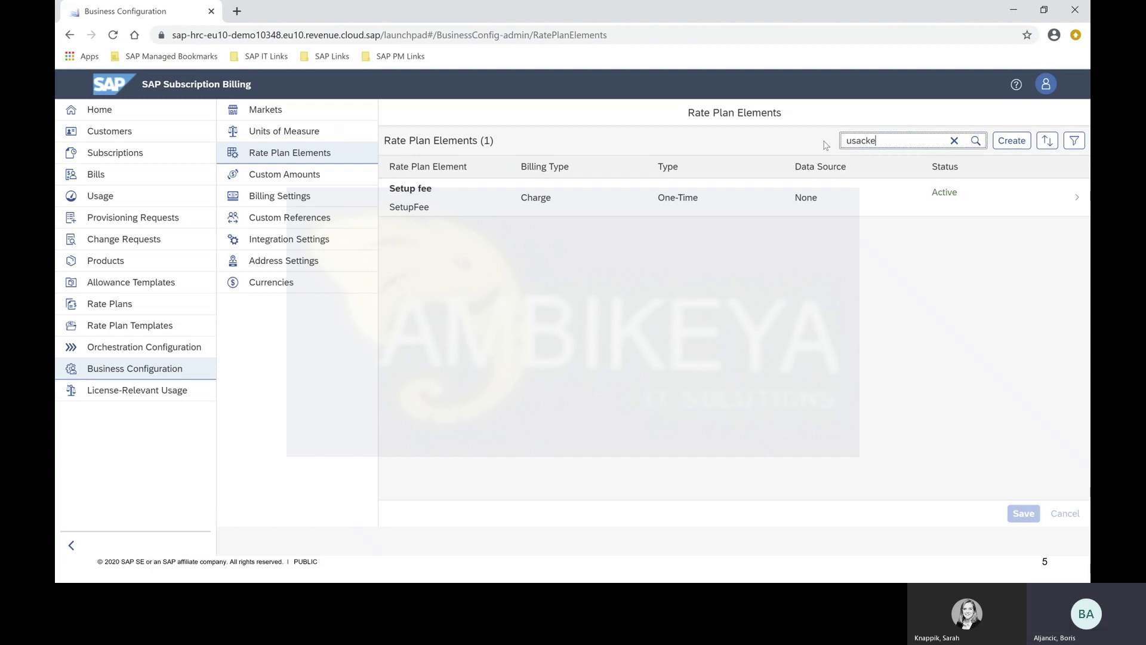
type("ge package")
key("Return")
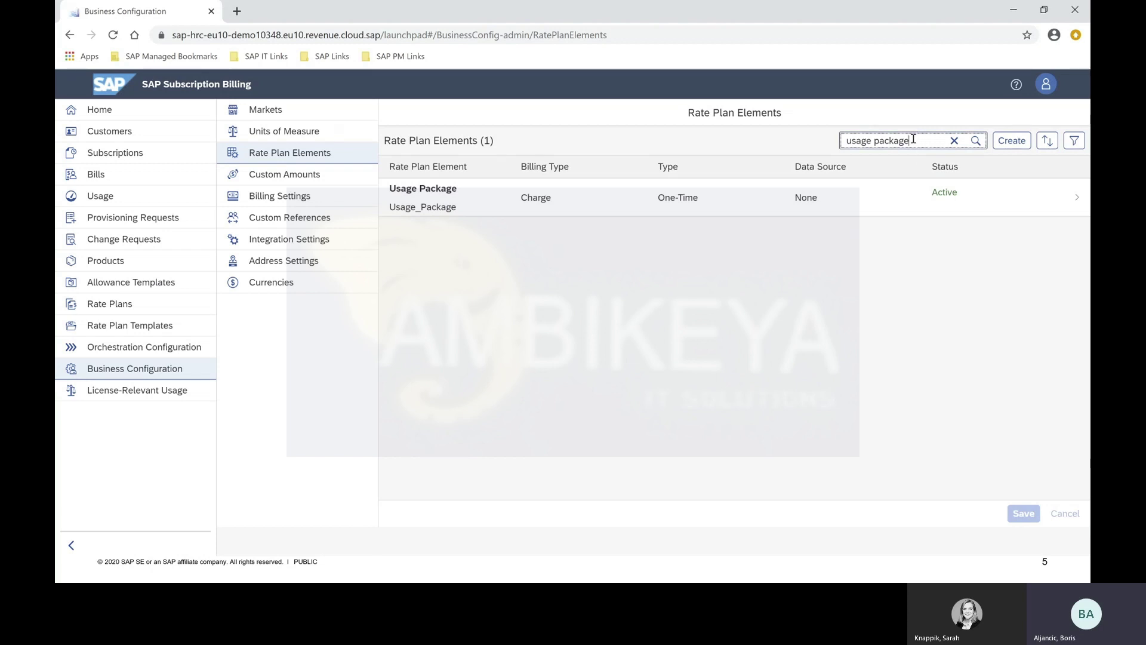
Search the rate plan elements for 'monthly' and for 'print'.
left_click_drag(912, 139, 847, 143)
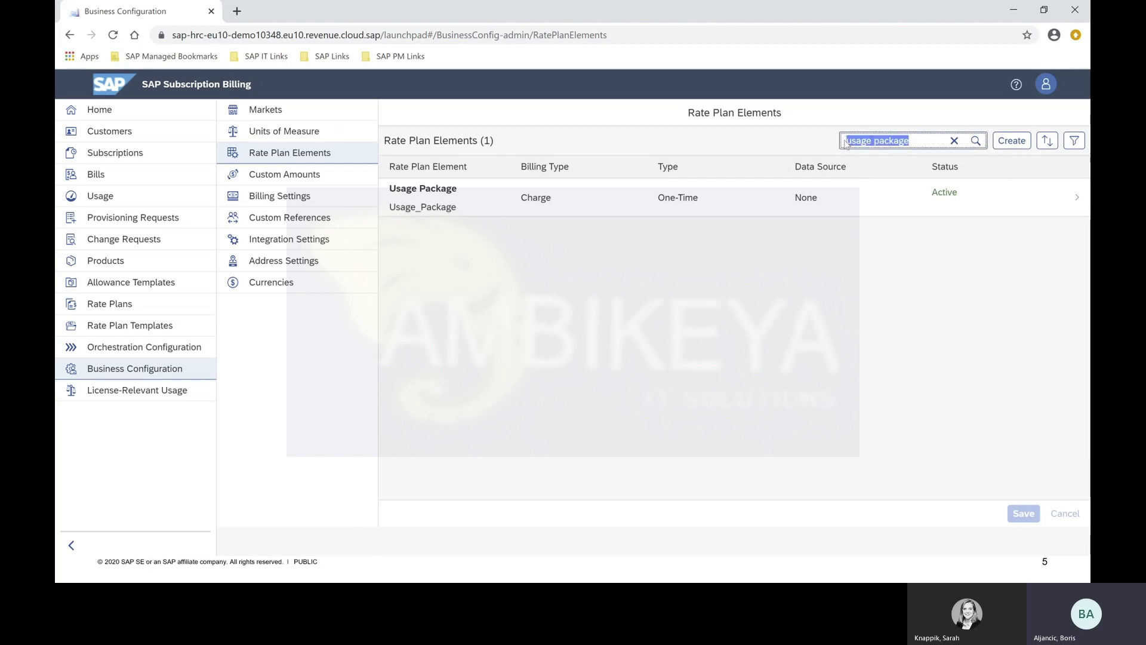
type("monthly")
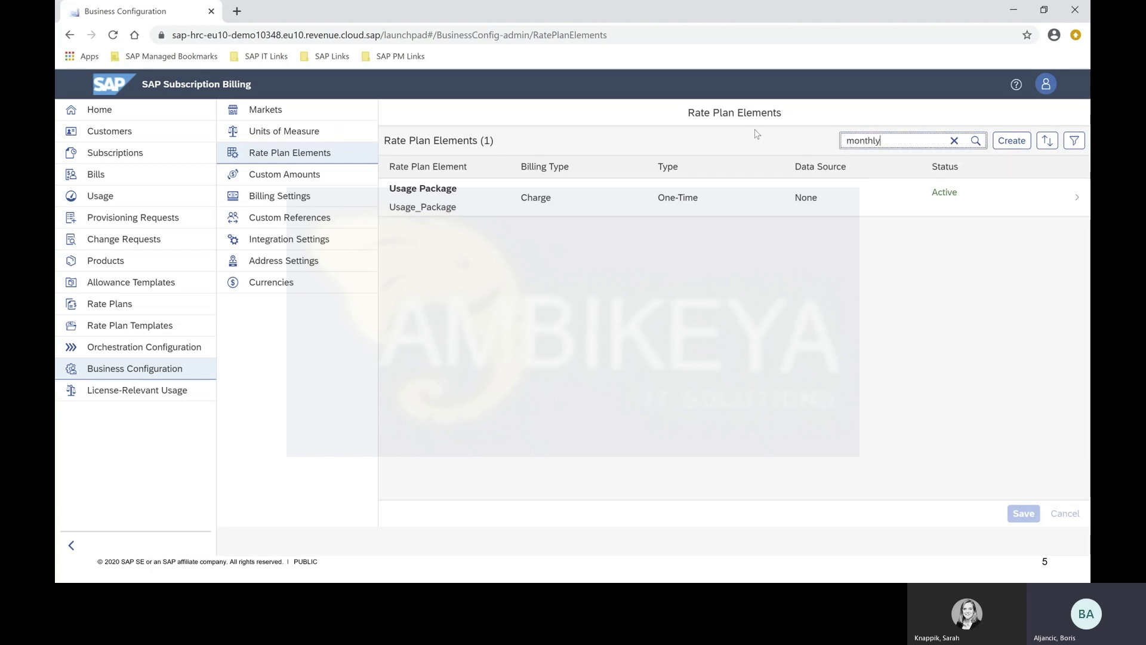
key("Return")
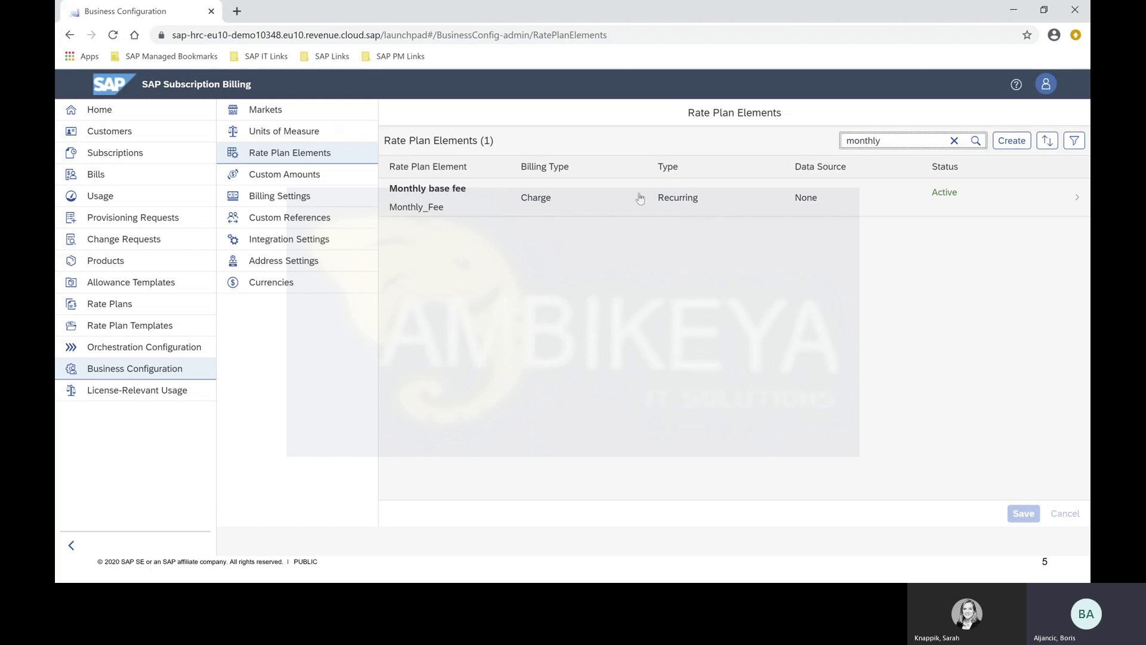
left_click_drag(879, 141, 838, 150)
type("print")
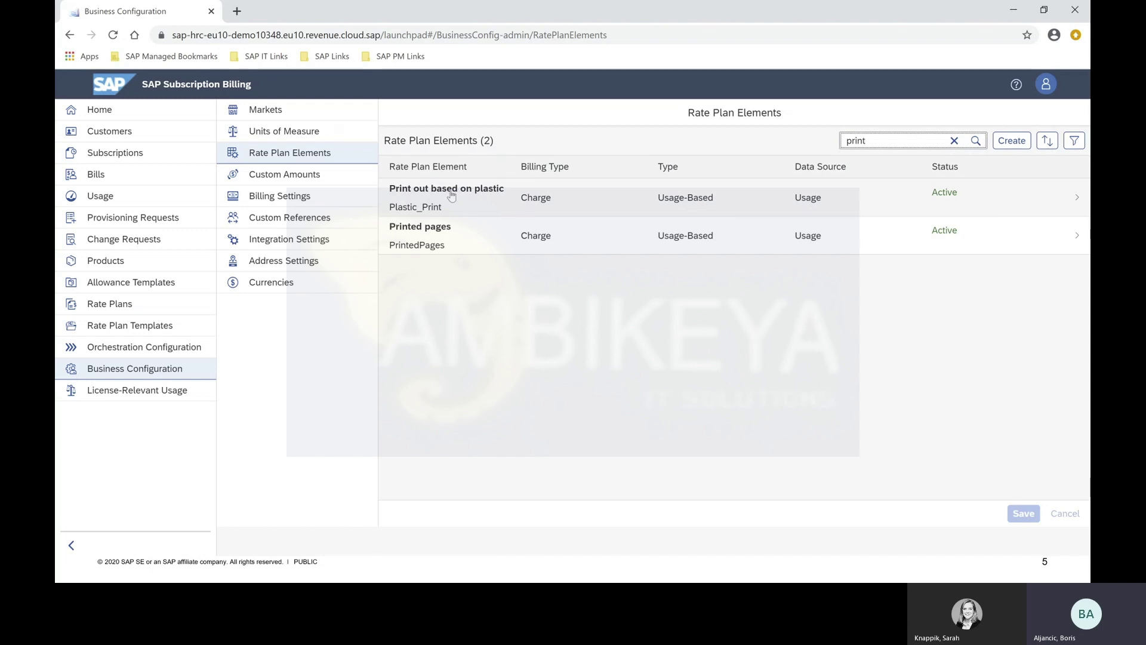
Review the Commission custom amount with its description, and search the custom references for 'partner'.
left_click(359, 181)
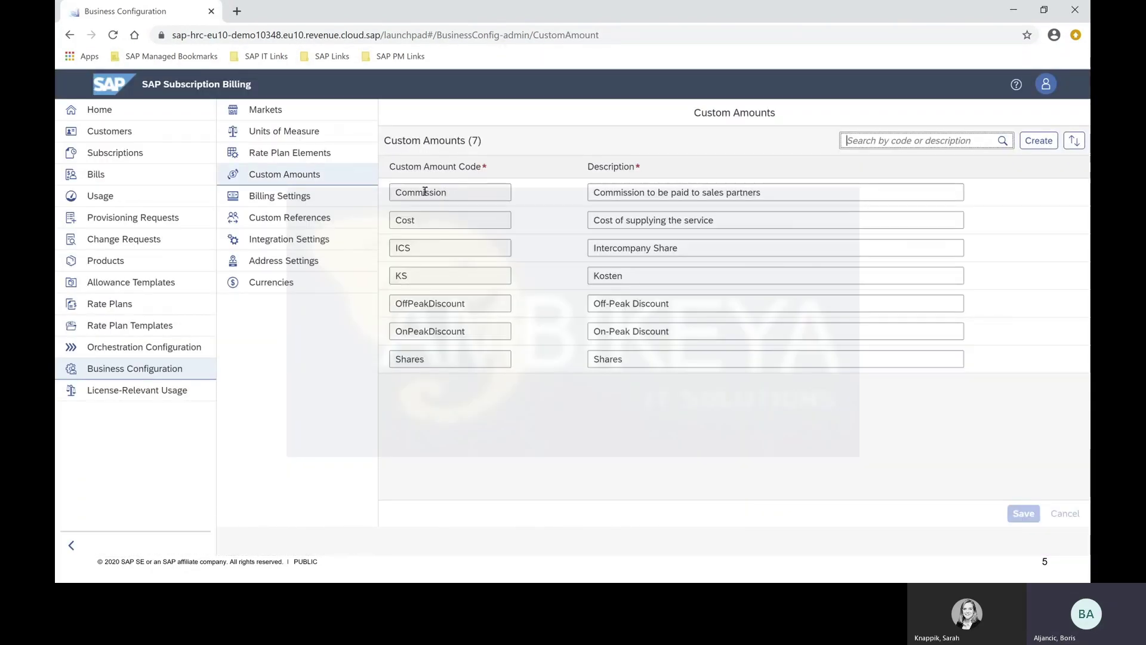
left_click_drag(395, 190, 456, 190)
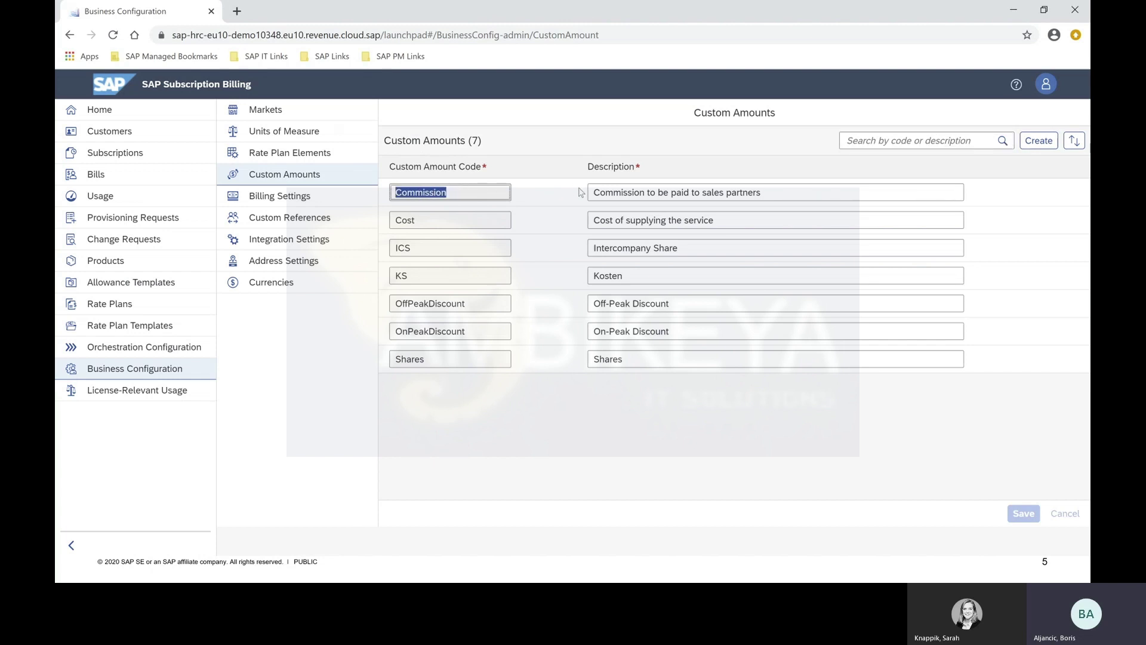
left_click_drag(595, 194, 779, 207)
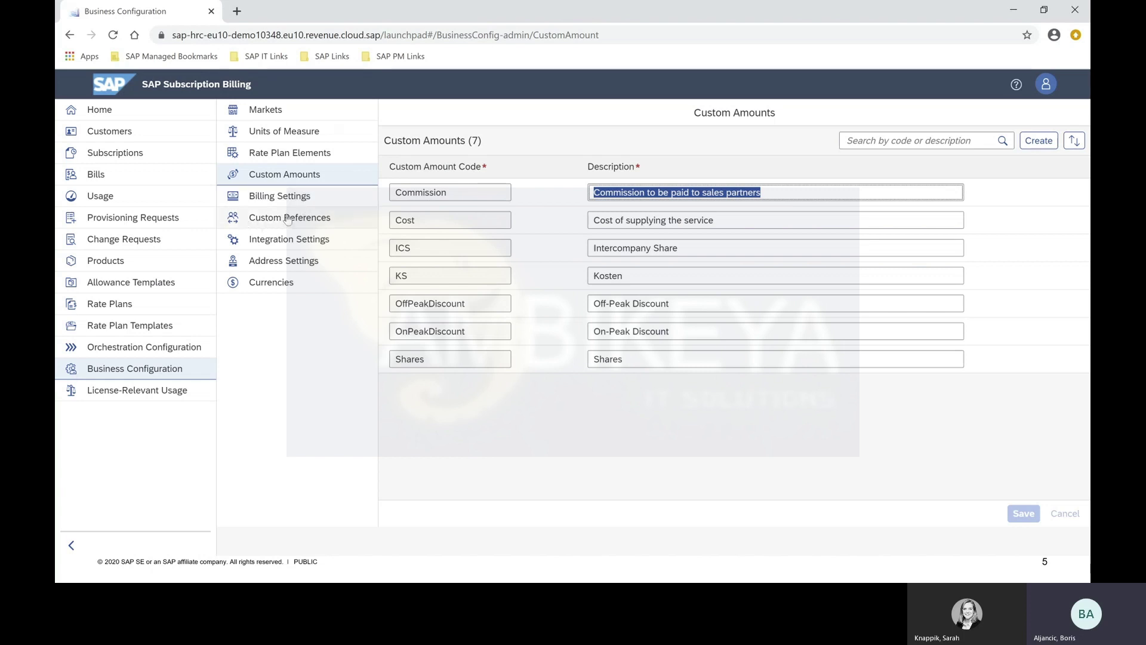
left_click(355, 225)
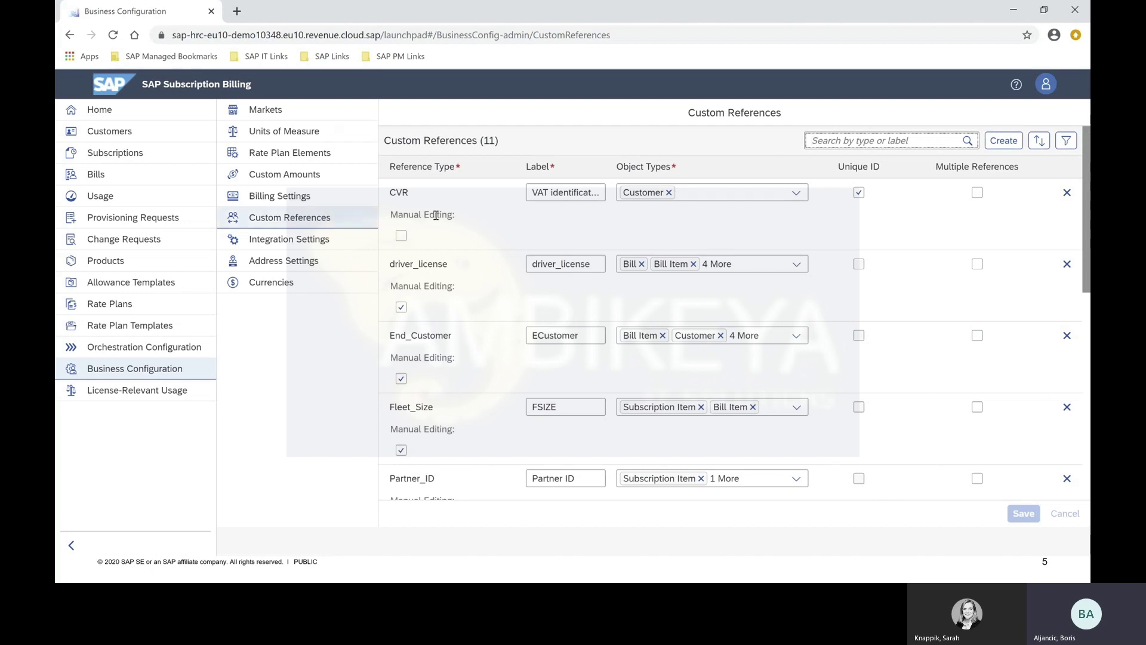
type("partner")
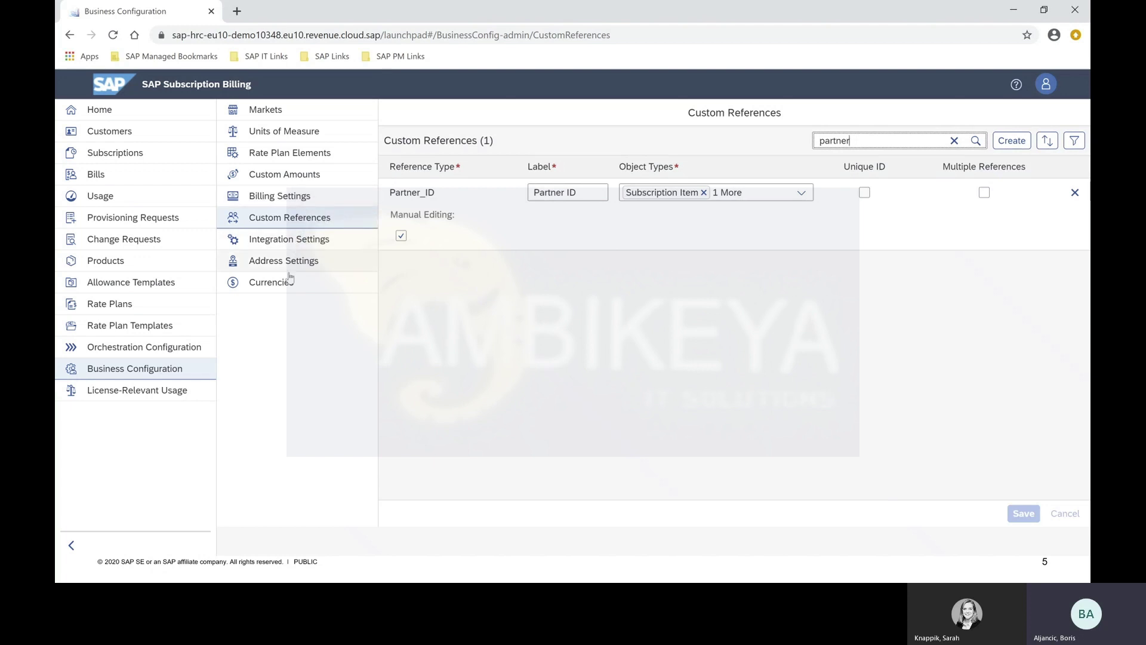
Start a new rate plan template with the description '3DaaS Template'.
left_click(173, 327)
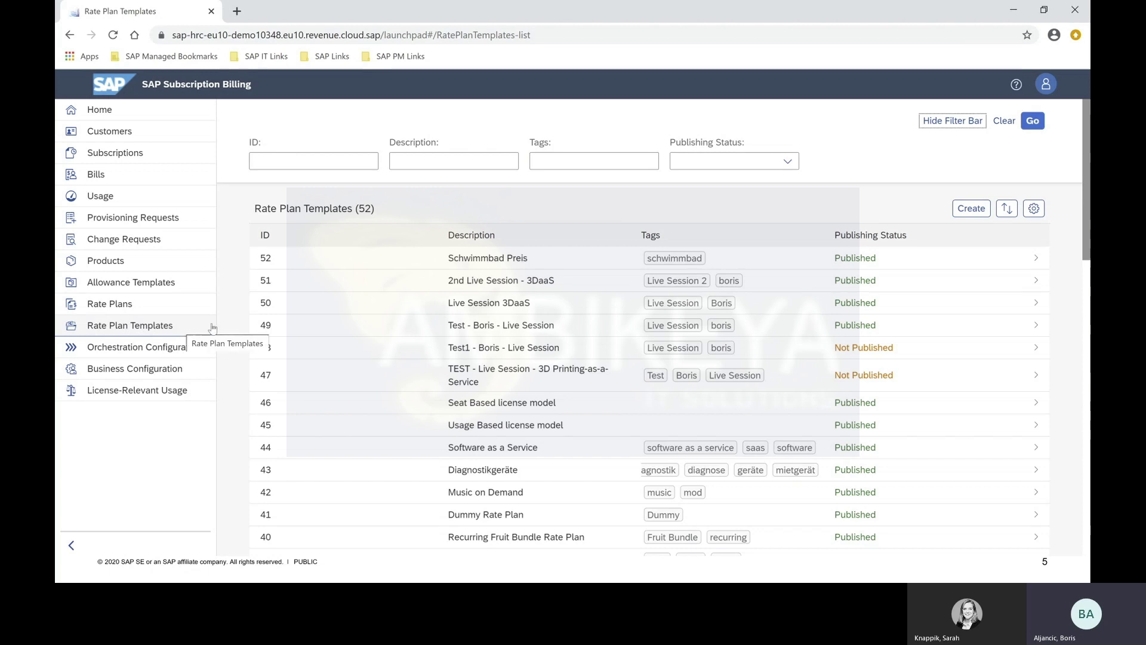
left_click(971, 213)
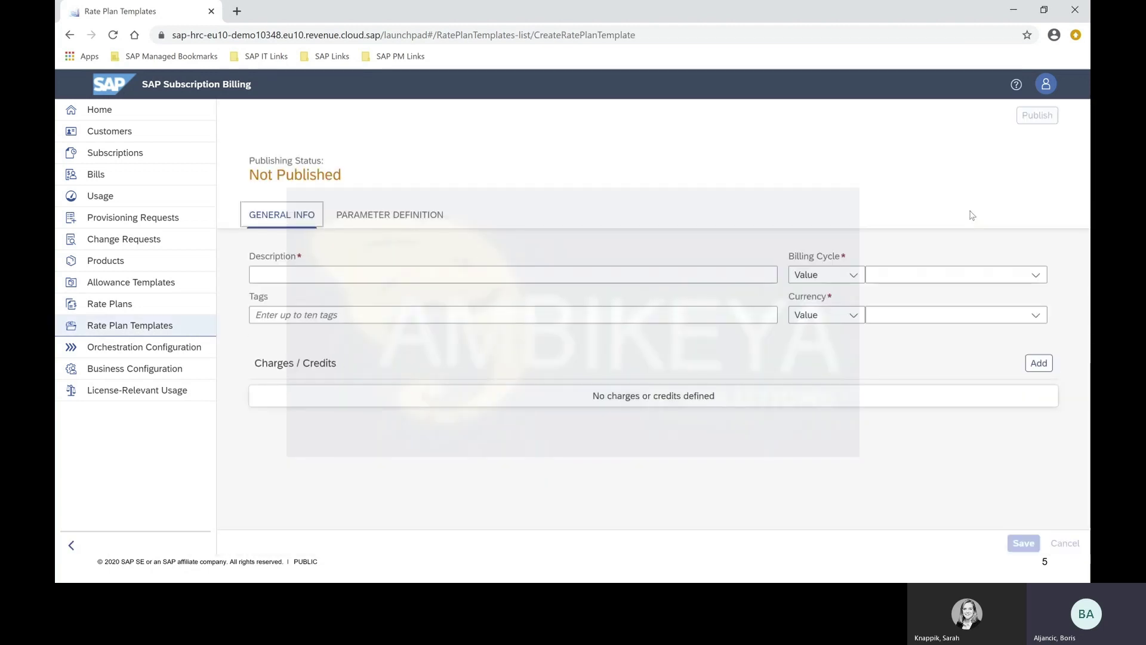
left_click(378, 275)
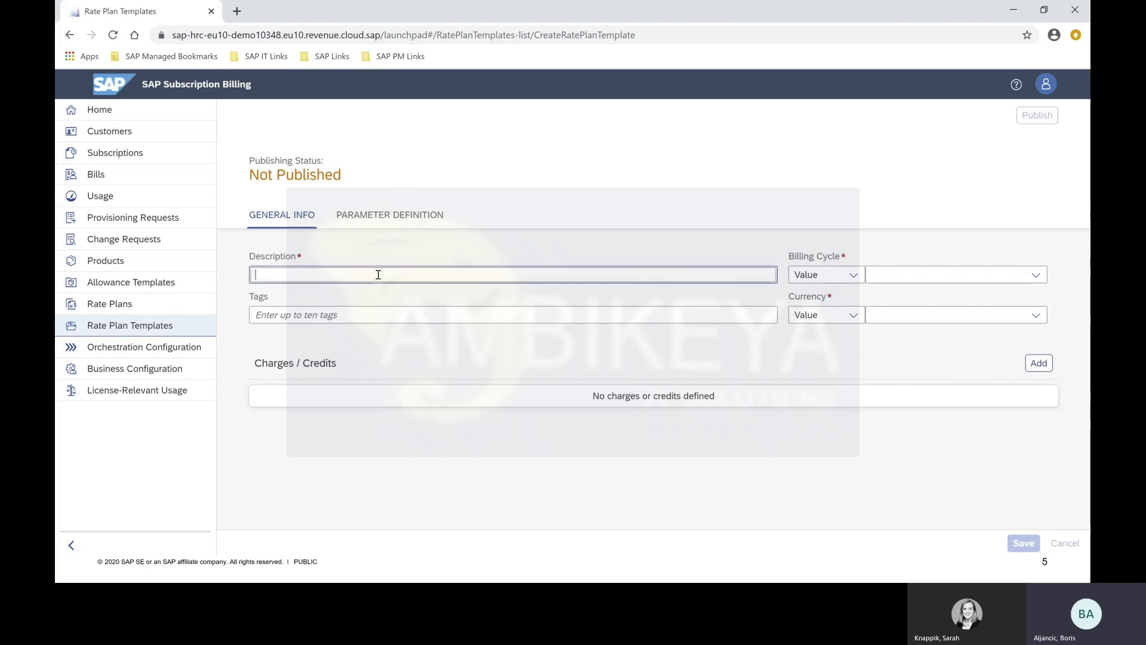
type("3DaaS")
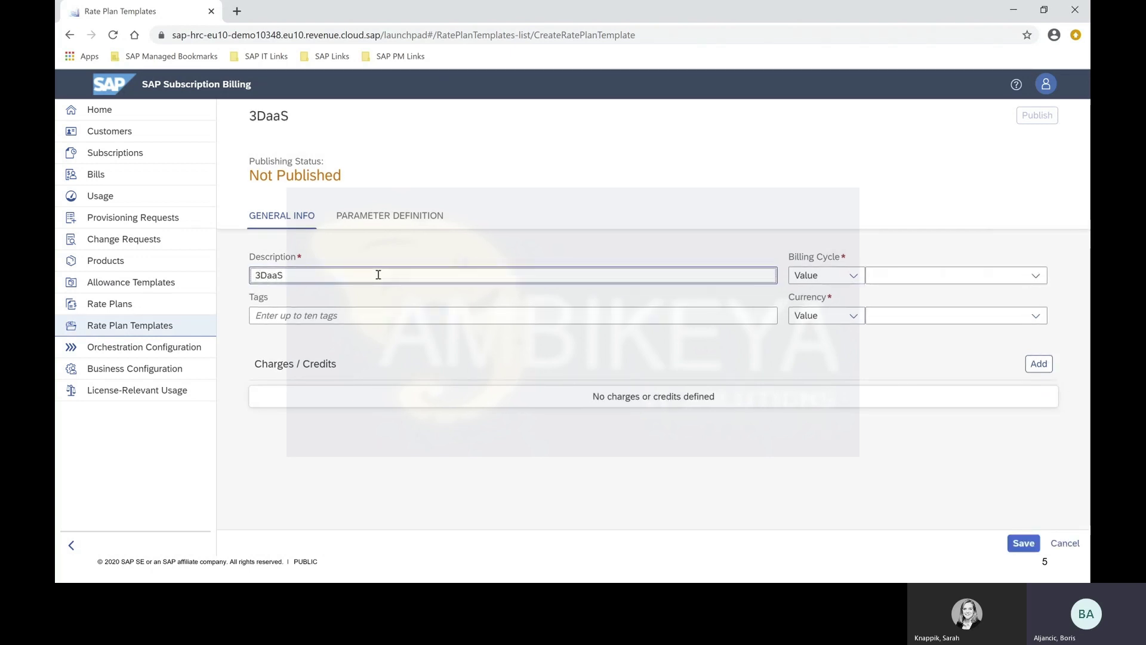
type(" Template")
Tag the template with the presenter's first name and 'Live Session', and dismiss the incoming chat notification.
left_click(427, 312)
type("boris")
key("Return")
type("live session")
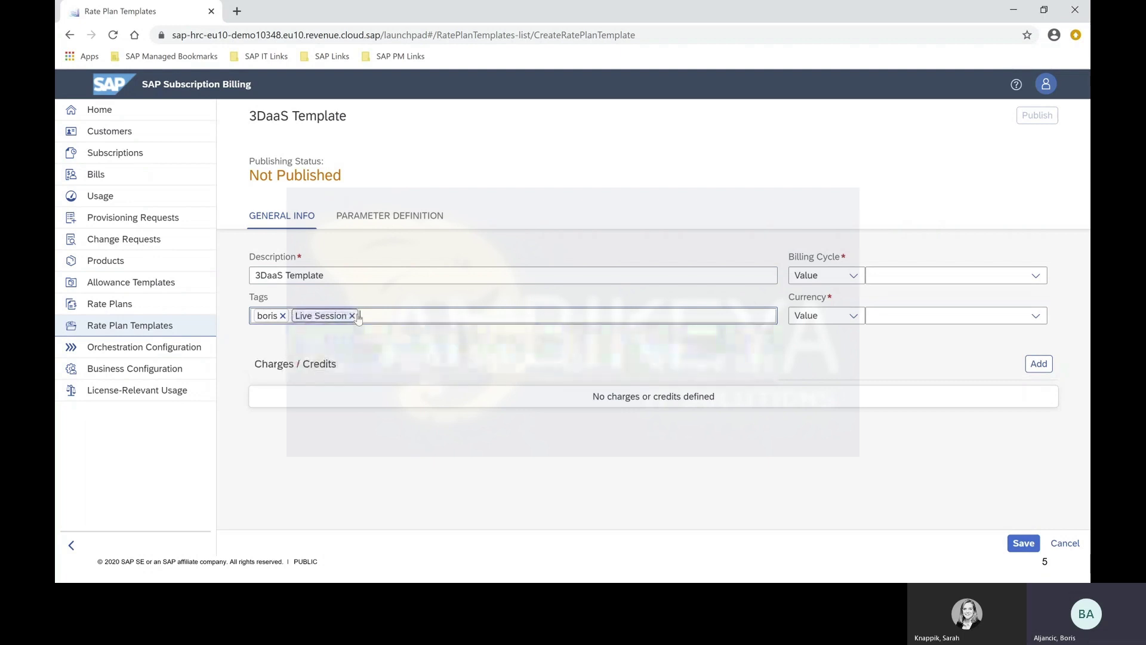
key("Return")
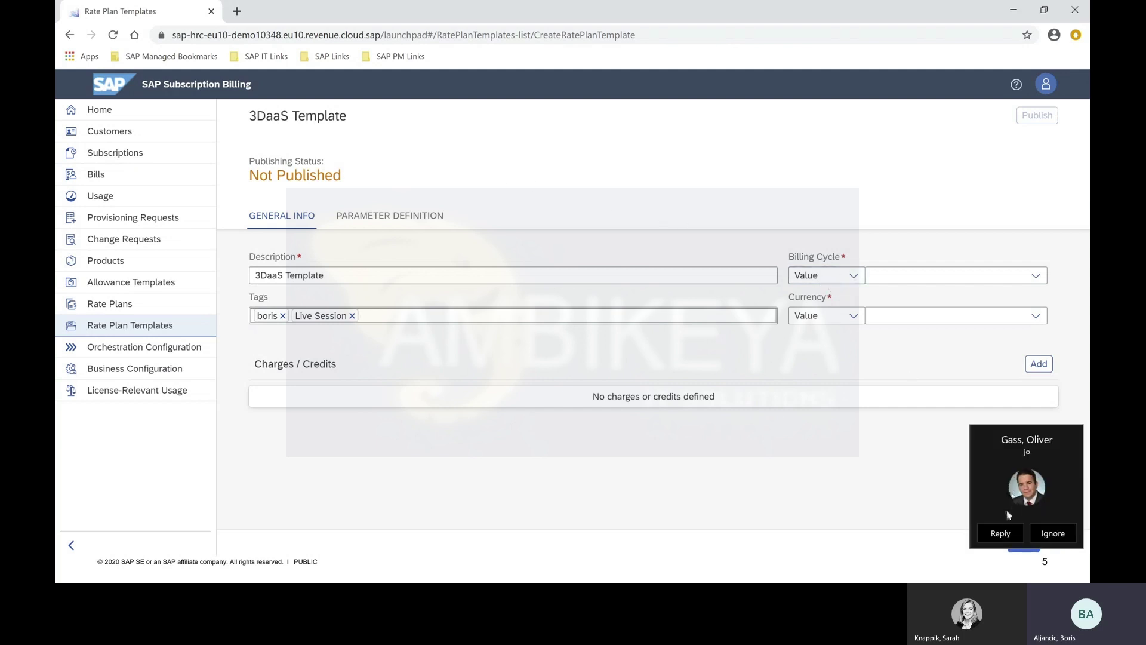
left_click(1040, 530)
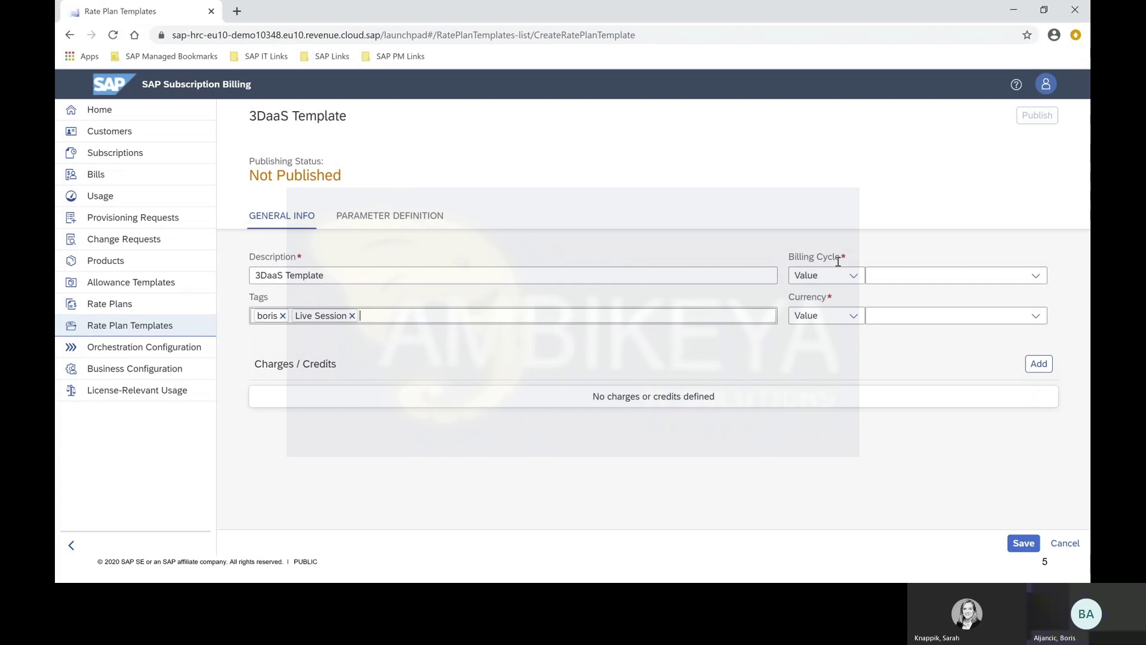
Set the template's billing cycle to the value Monthly on reference date and its currency to the value EUR.
left_click(885, 277)
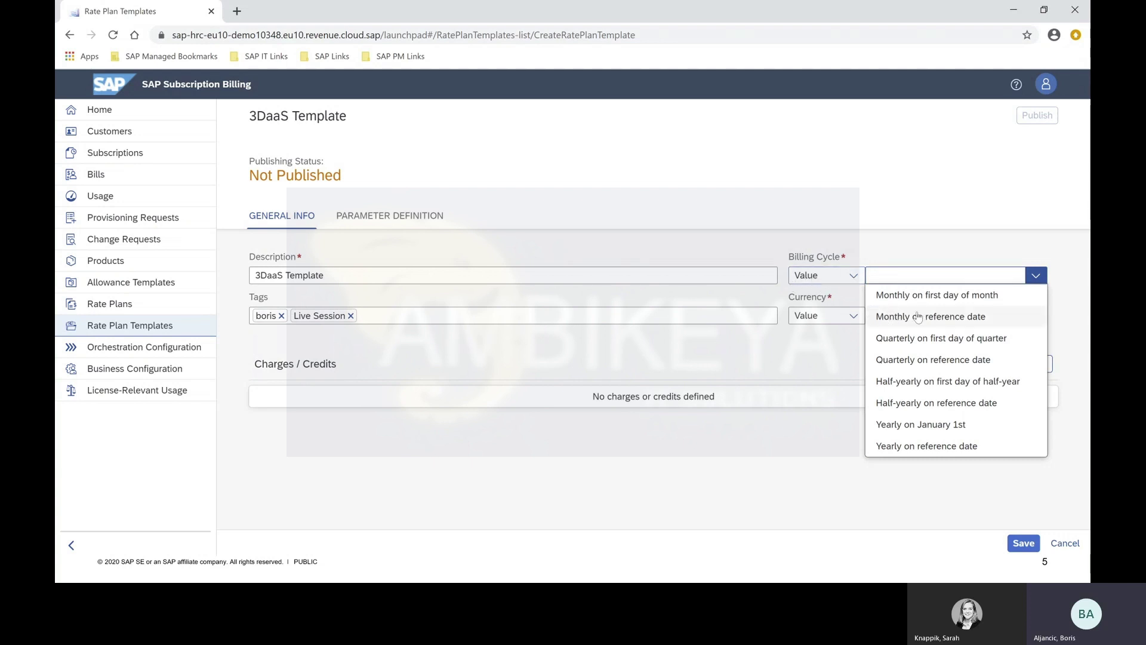
left_click(978, 322)
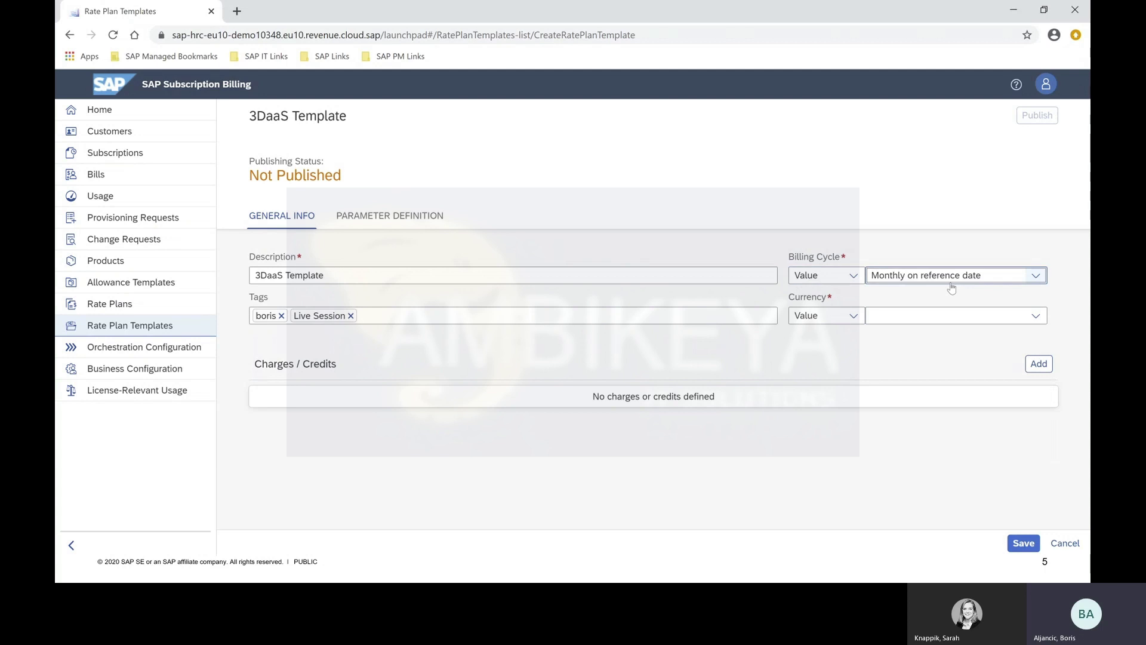
left_click(837, 317)
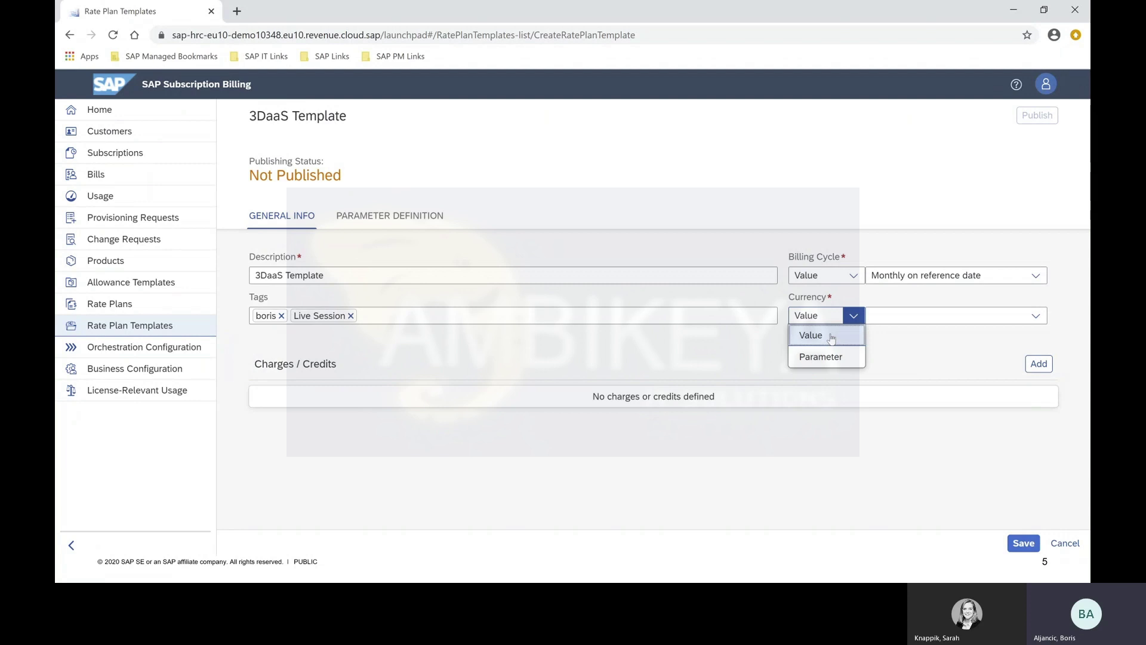
left_click(829, 335)
left_click(894, 323)
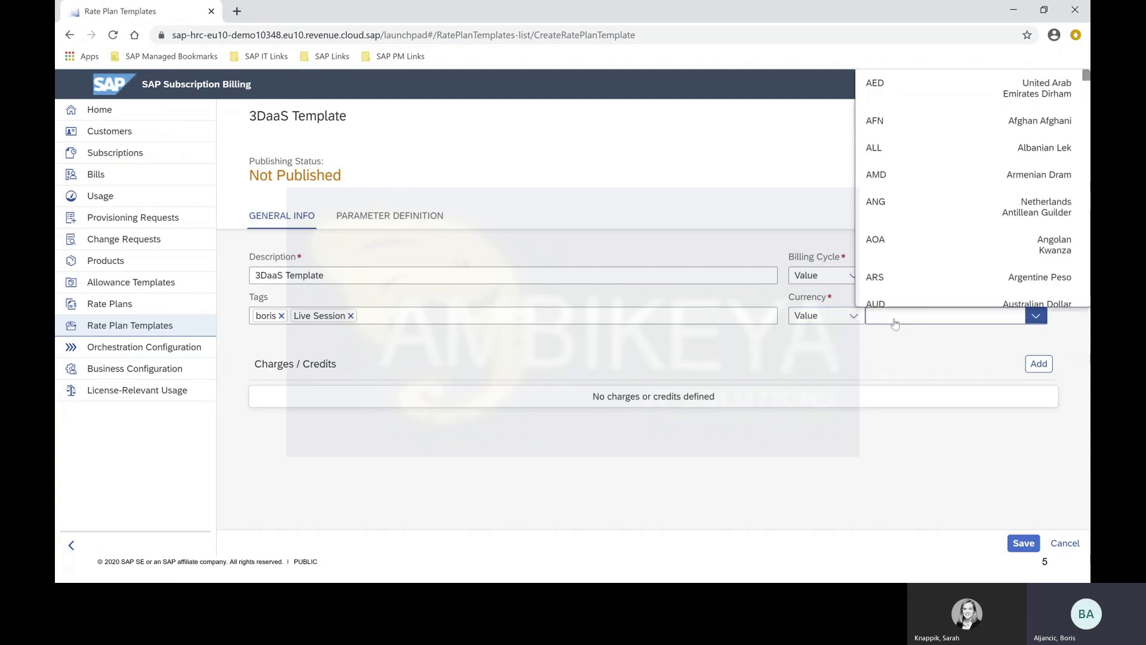
type("EUR")
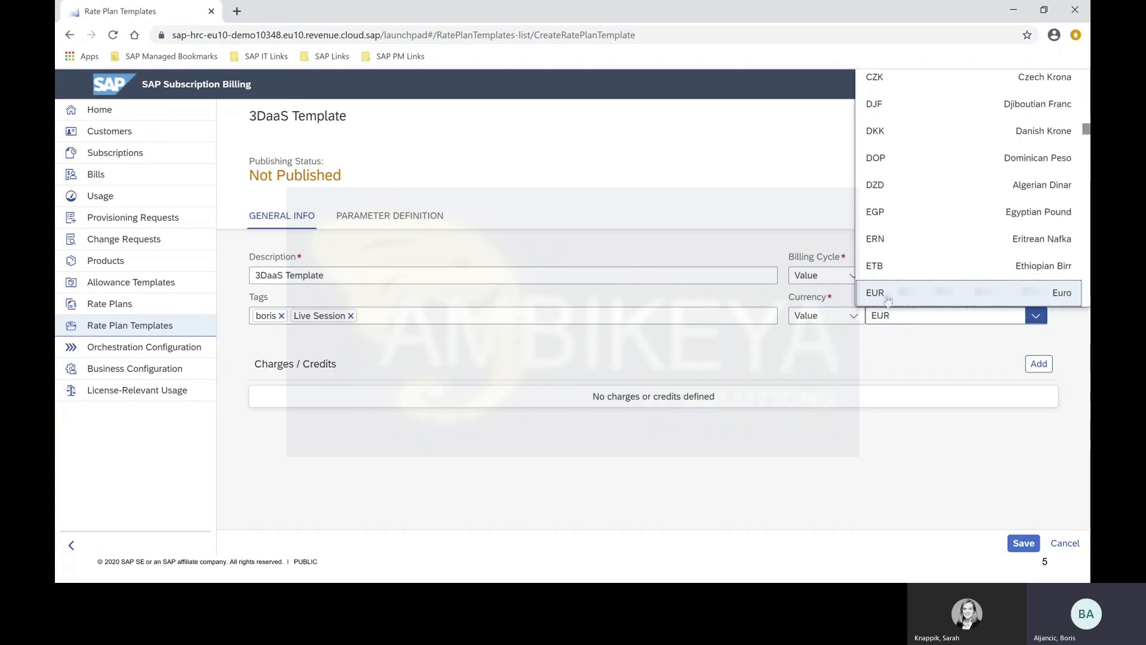
left_click(887, 297)
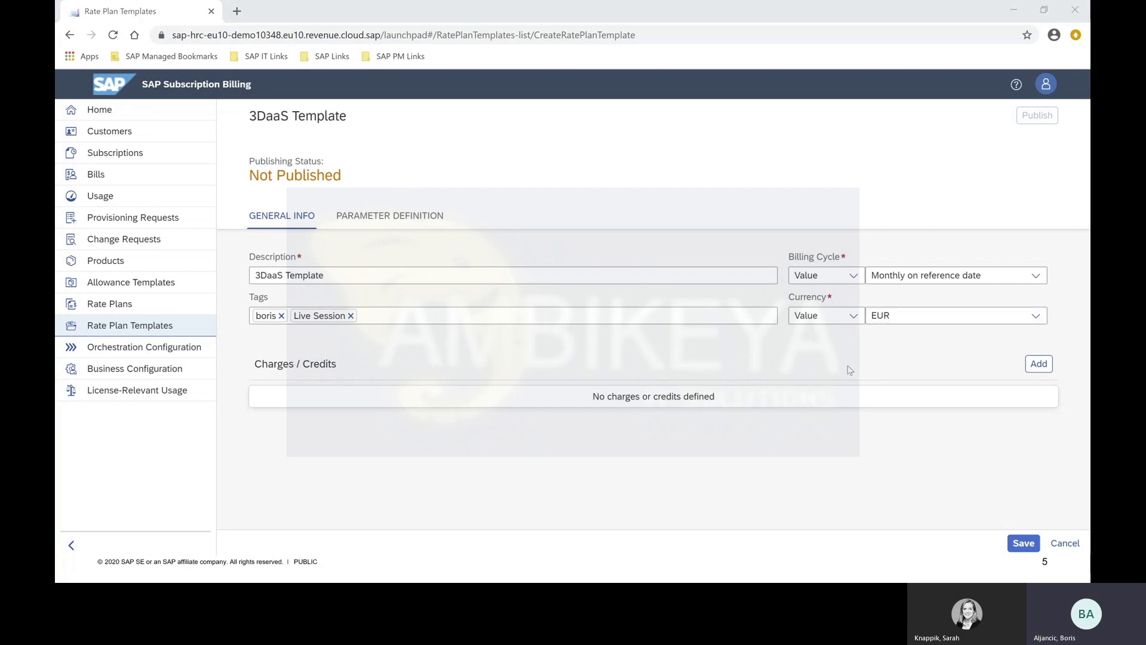
Switch to the presentation slide that lists the modelling steps.
key("alt+Tab")
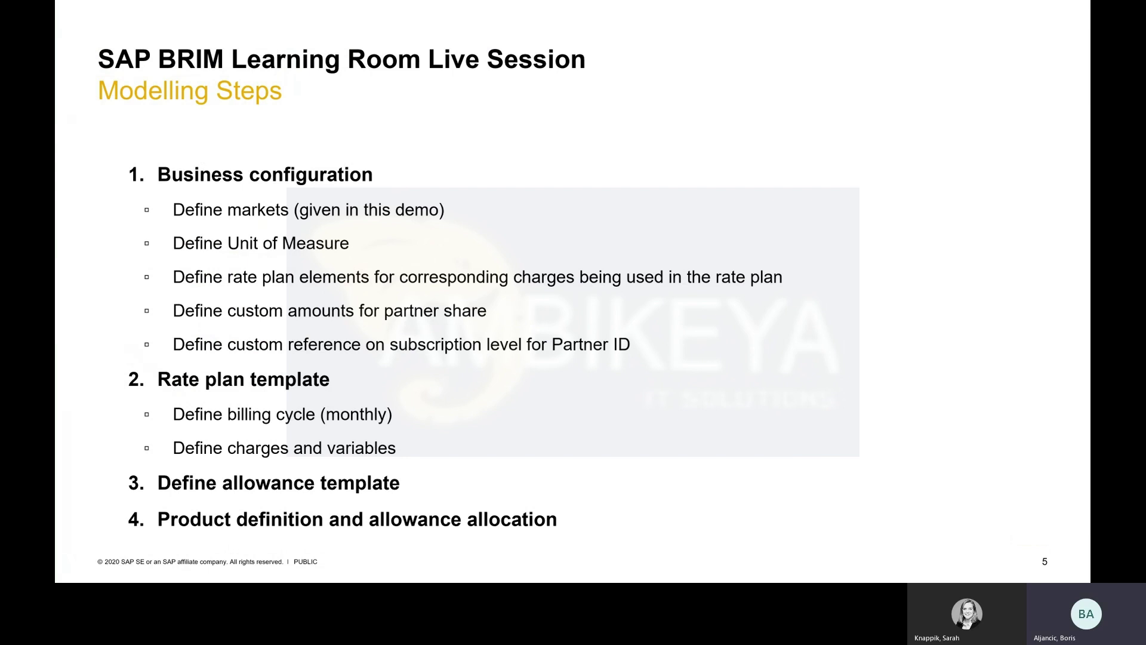
Consult the preceding pricing slide and, back in the browser's rate plan template, add a one-time charge with the rate plan element Setup fee.
key("Left")
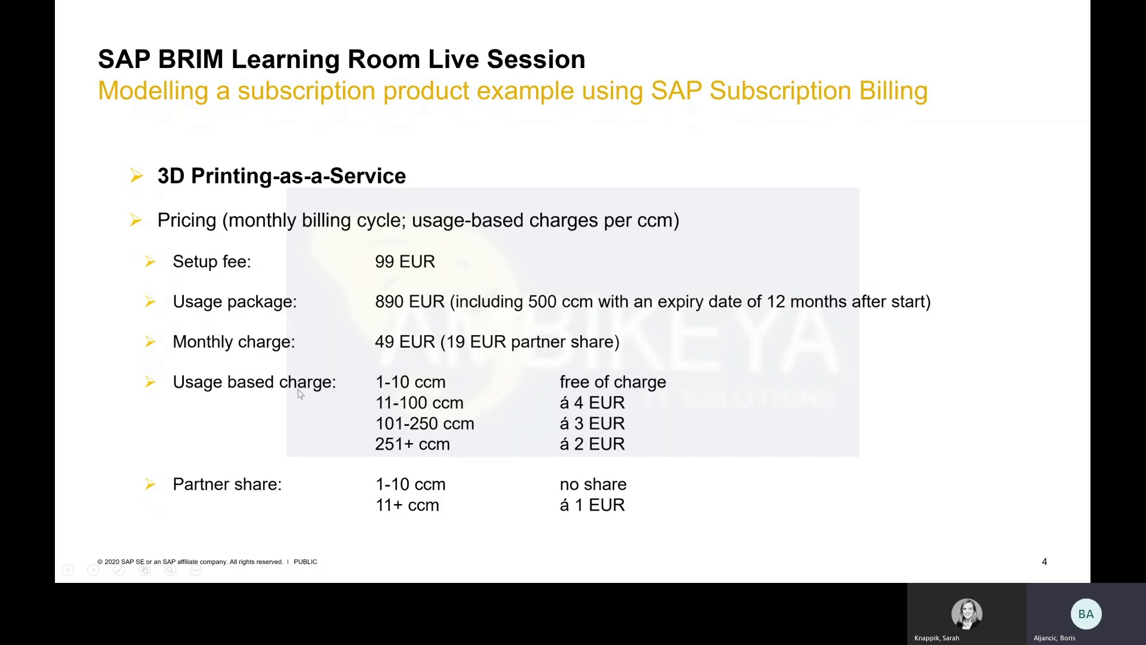
key("alt+Tab")
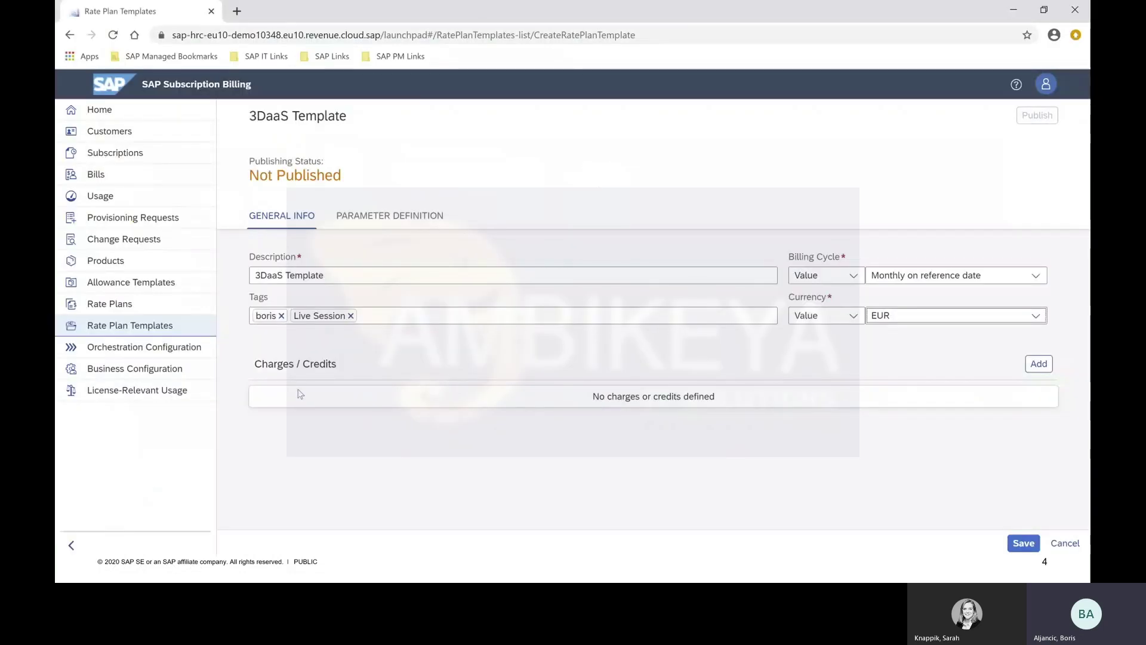
left_click(1029, 370)
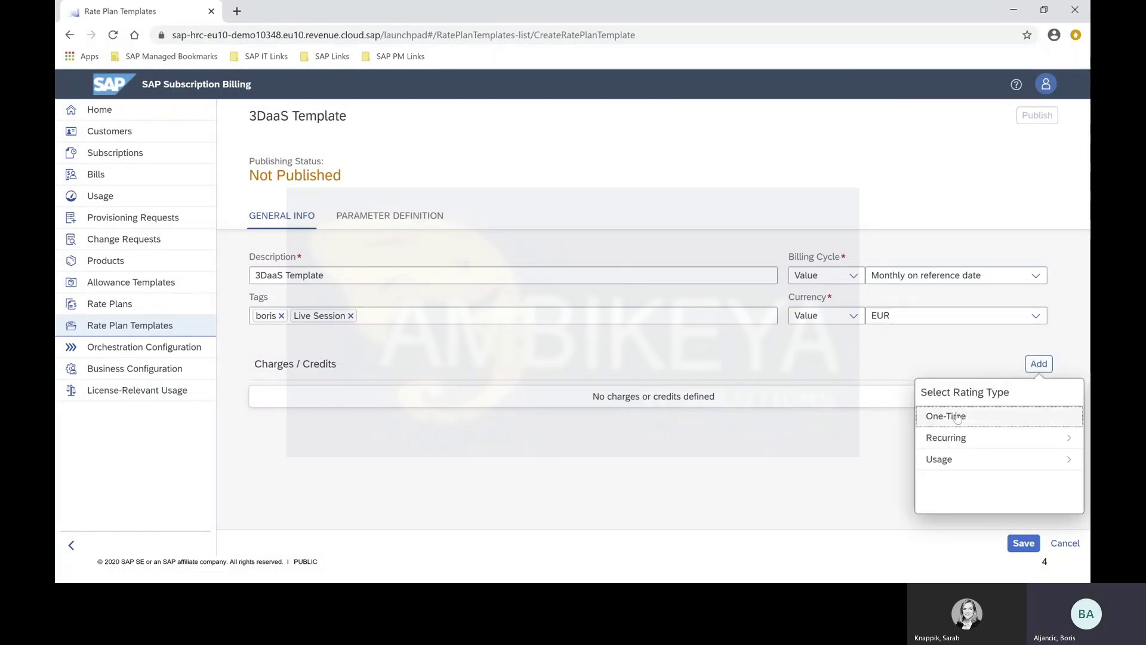
left_click(961, 416)
left_click(410, 443)
key("s")
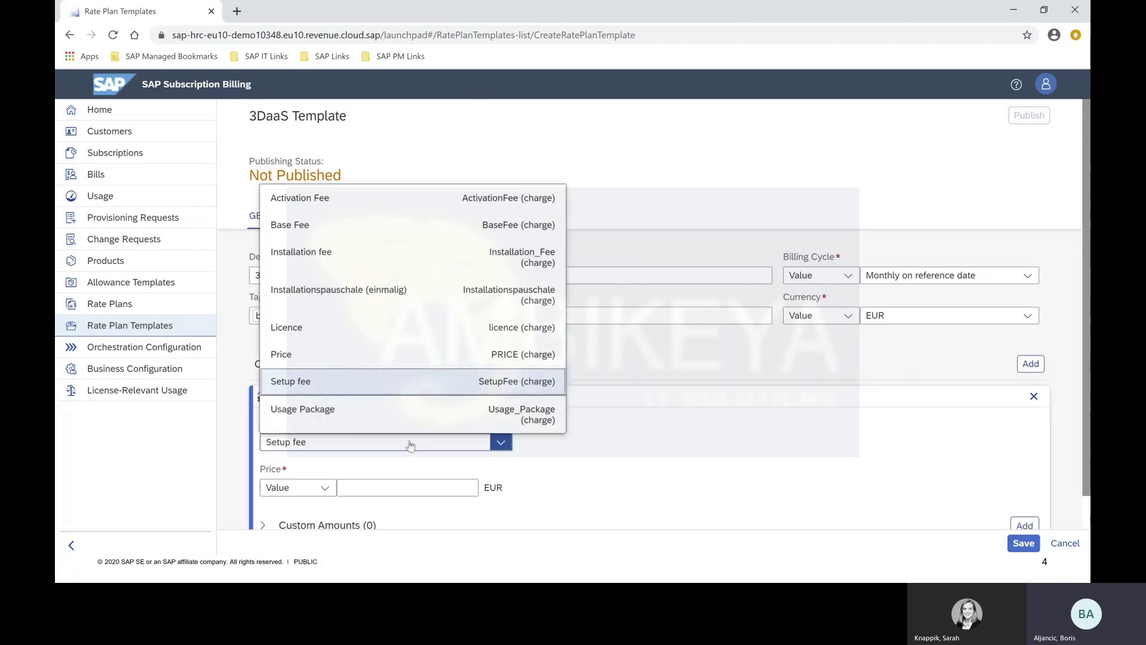
left_click(359, 389)
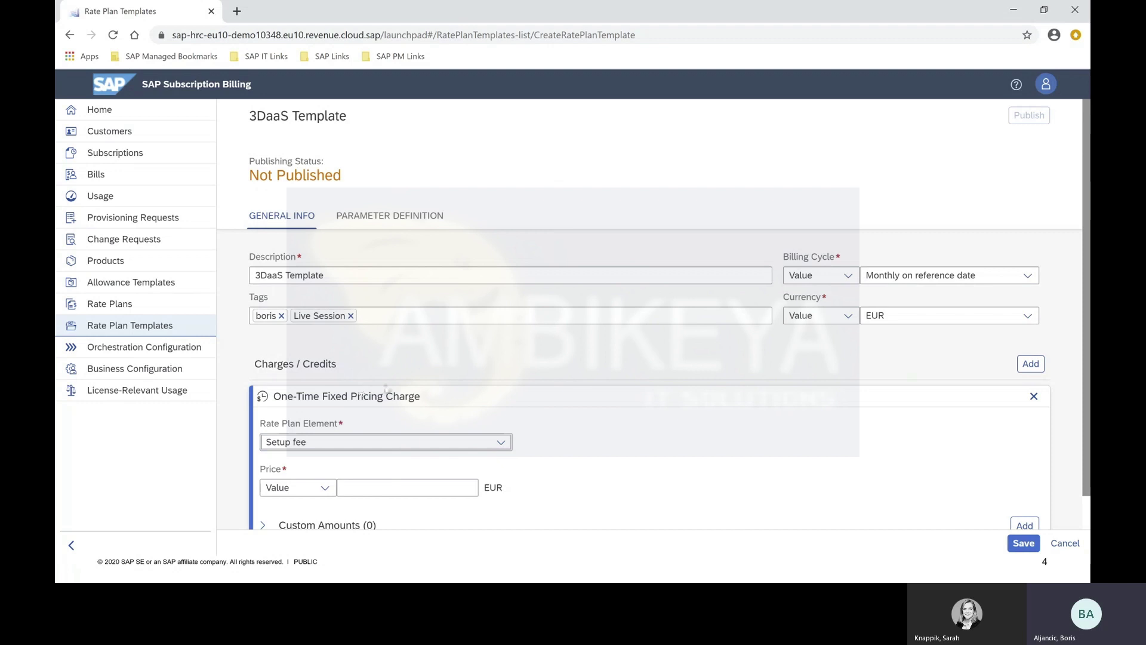
Define the setup fee charge's price as a parameter named setup_fee.
scroll(1088, 341, "down", 1)
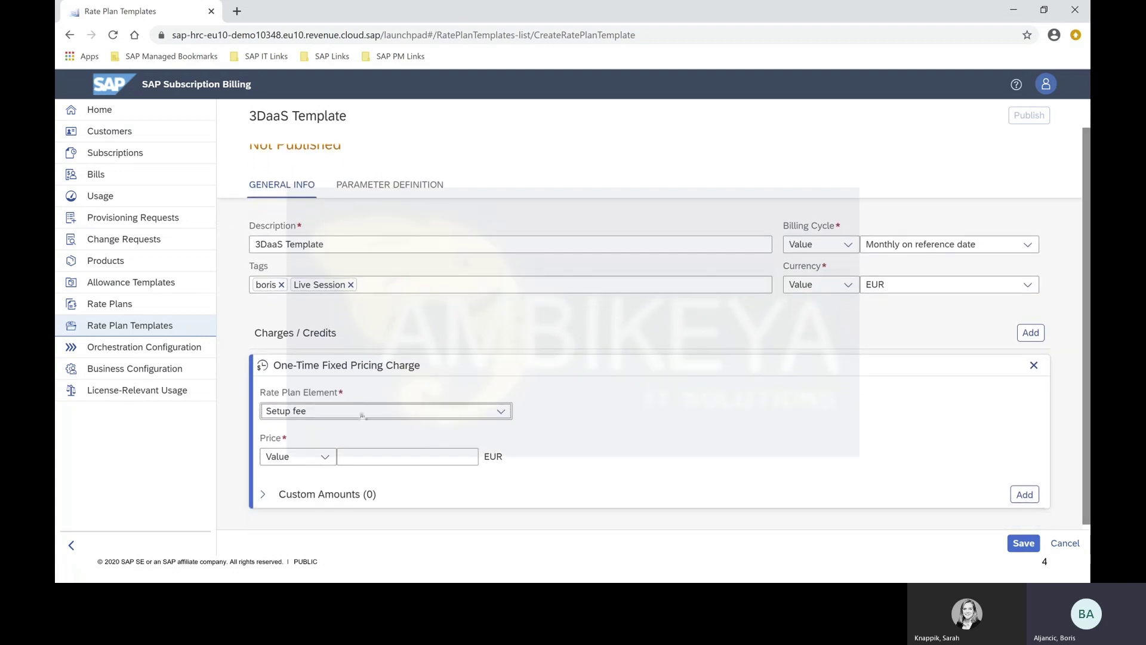
left_click(322, 459)
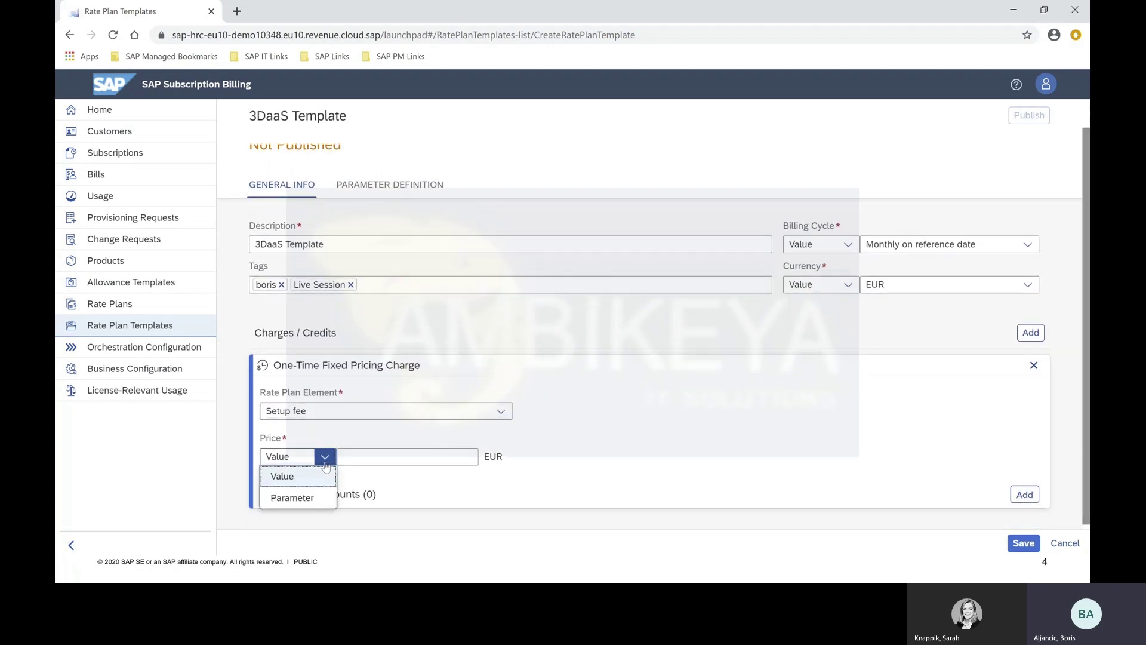
left_click(301, 498)
left_click(355, 458)
type("setup_fee")
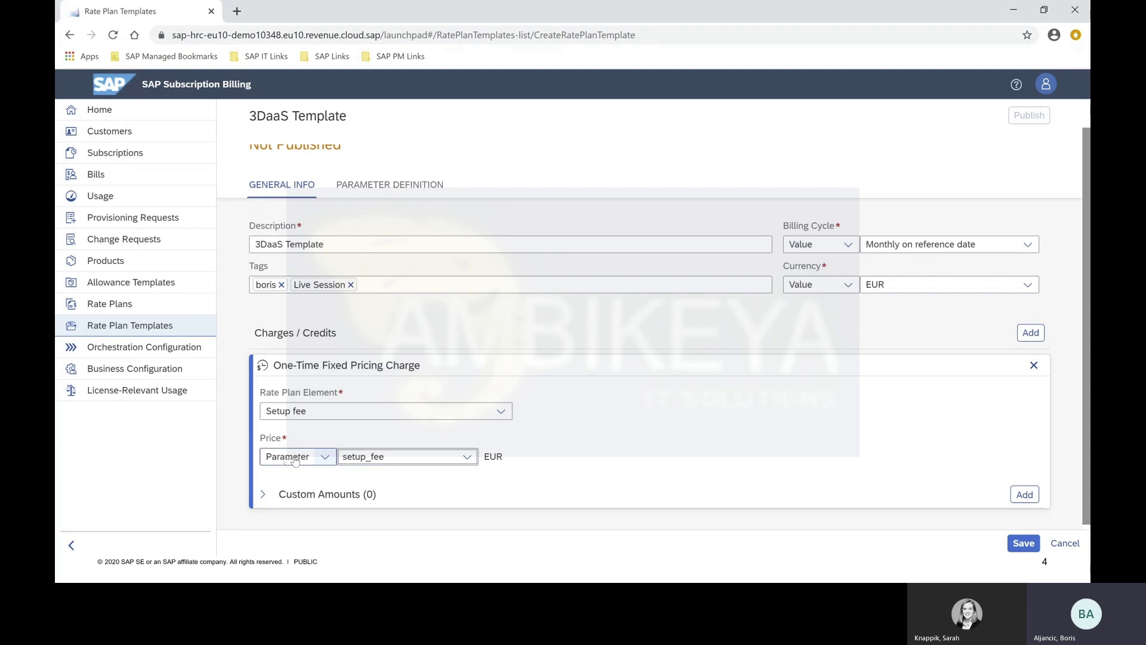
left_click_drag(342, 456, 394, 454)
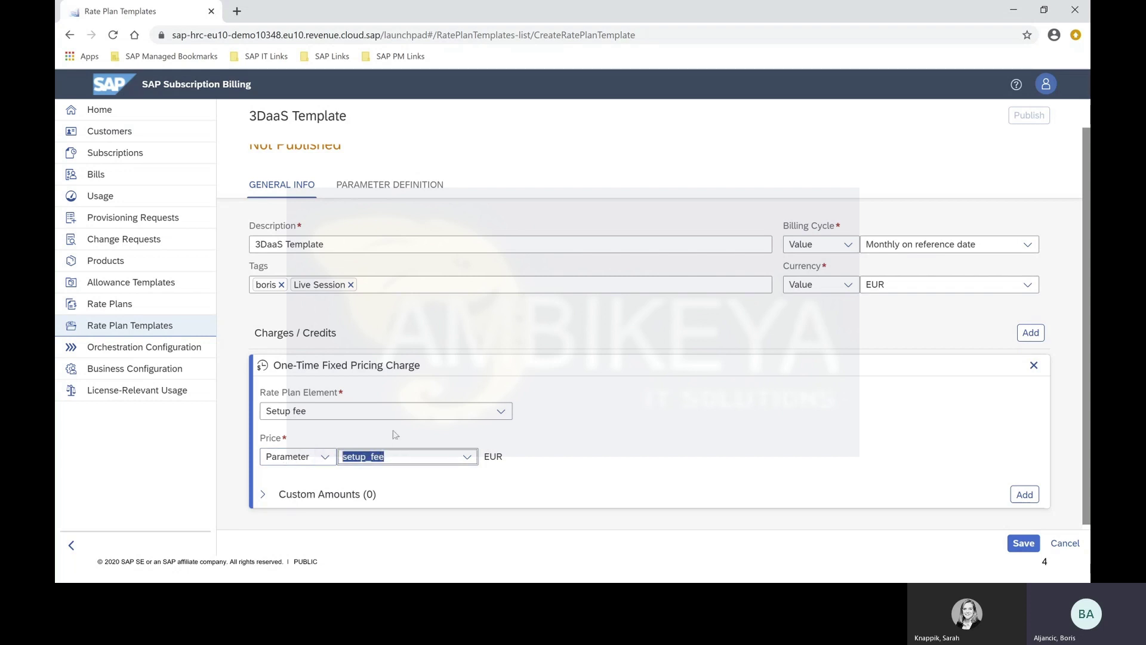
left_click(394, 436)
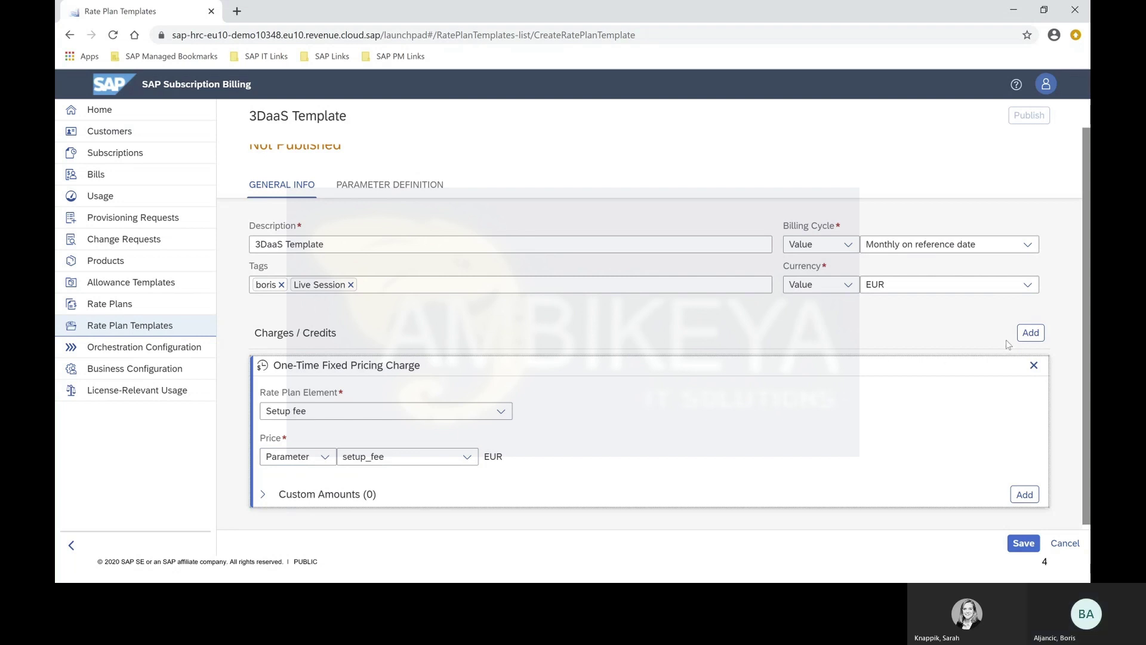
Add another one-time charge for the rate plan element Usage Package, priced by a parameter named usage_package_fee.
left_click(1031, 334)
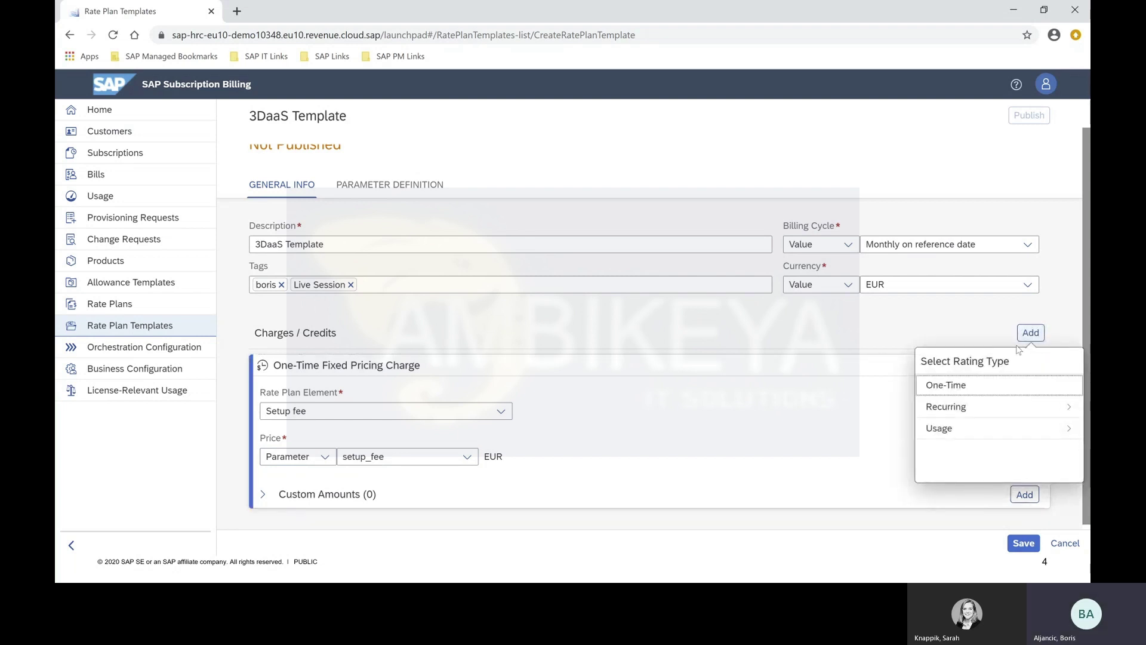
left_click(963, 386)
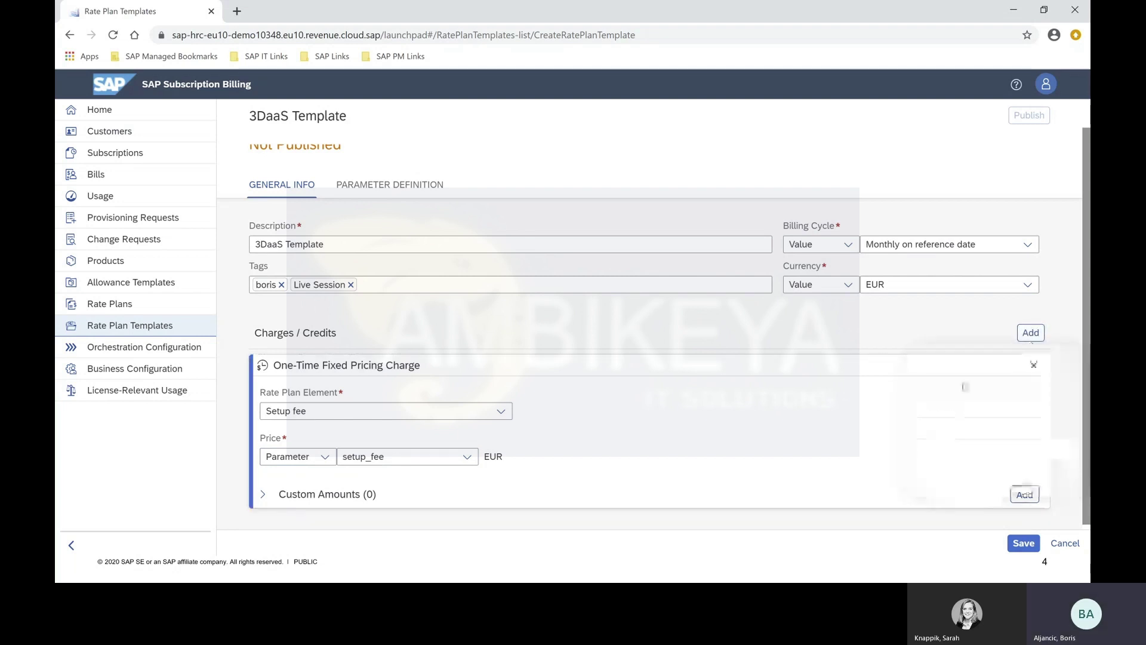
left_click(397, 411)
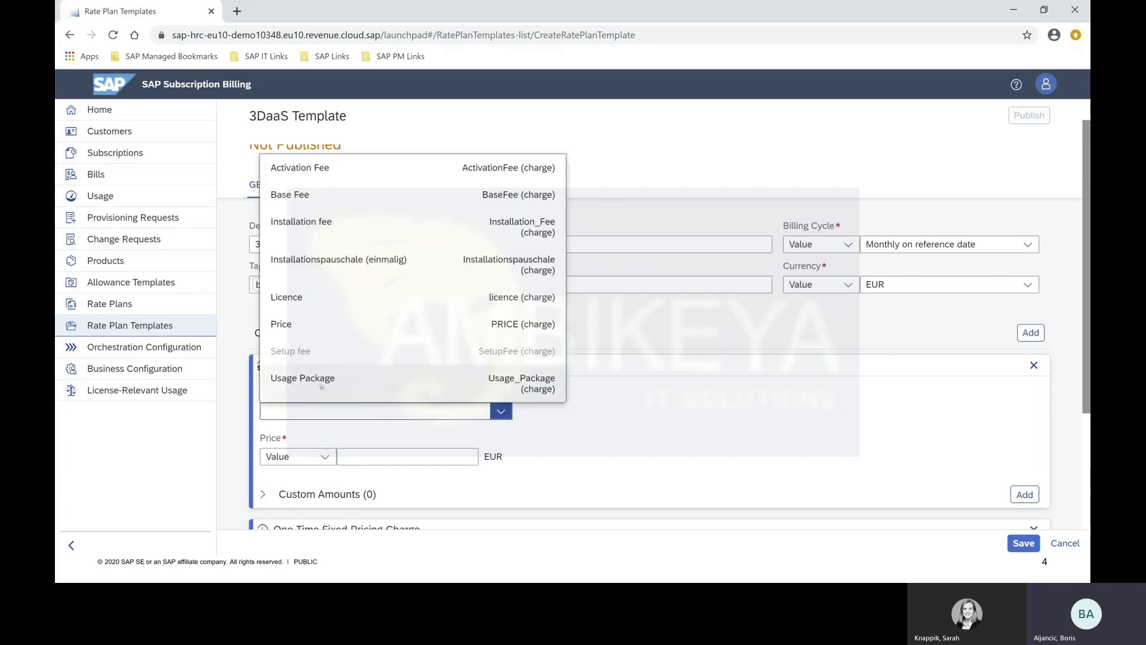
left_click(359, 379)
left_click(331, 461)
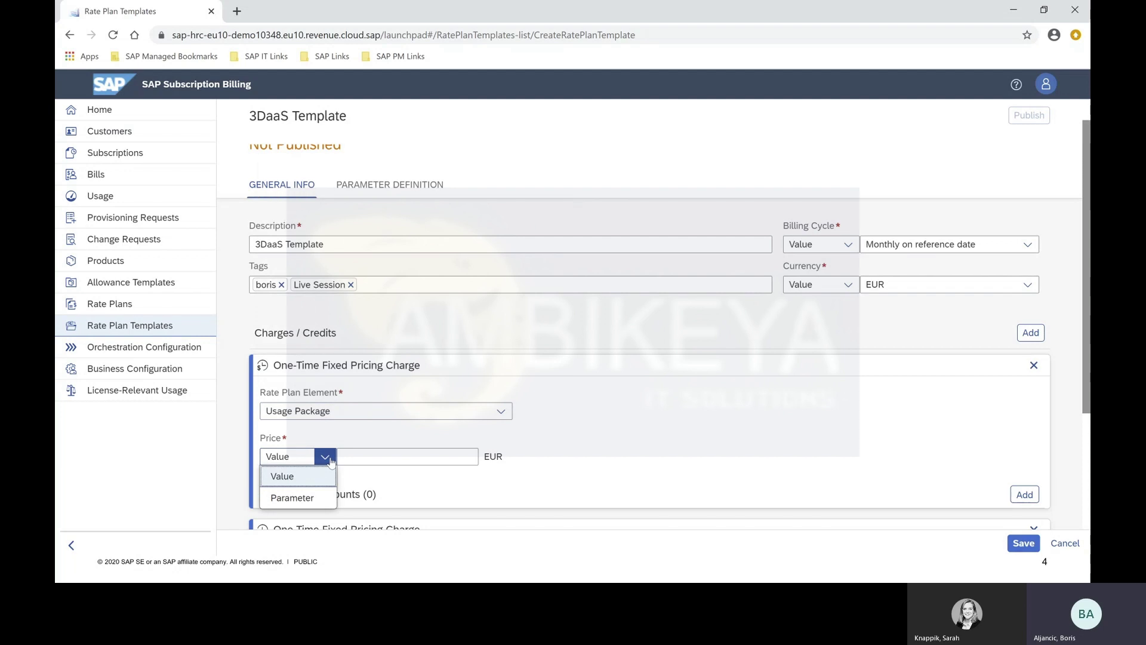
left_click(301, 496)
left_click(351, 457)
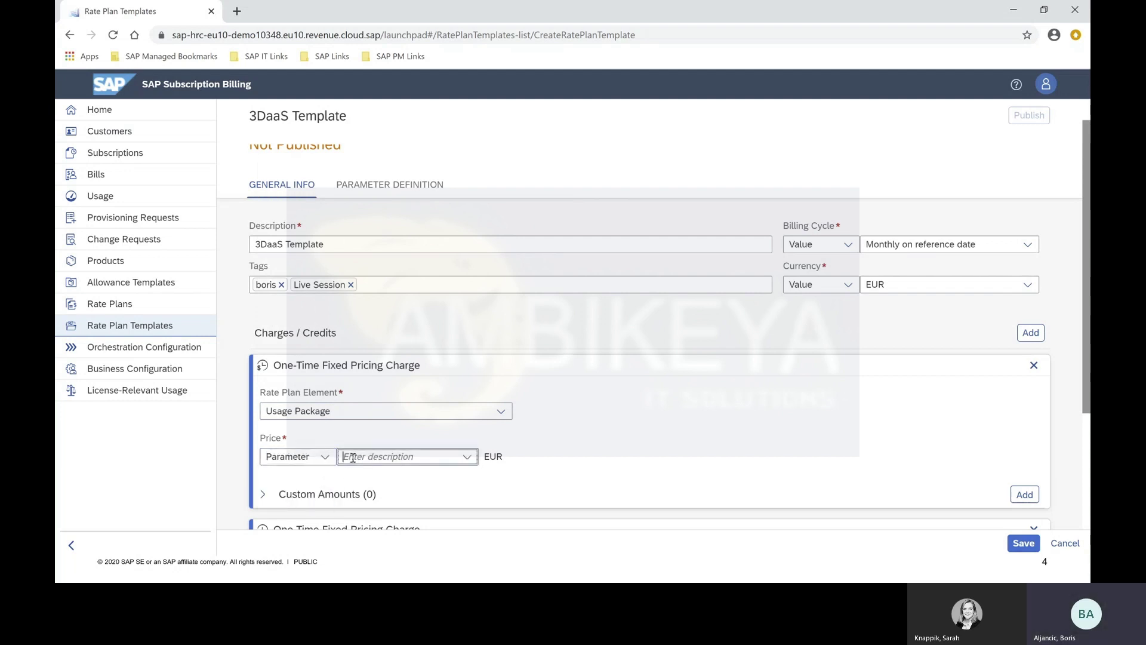
type("usage_package_fee")
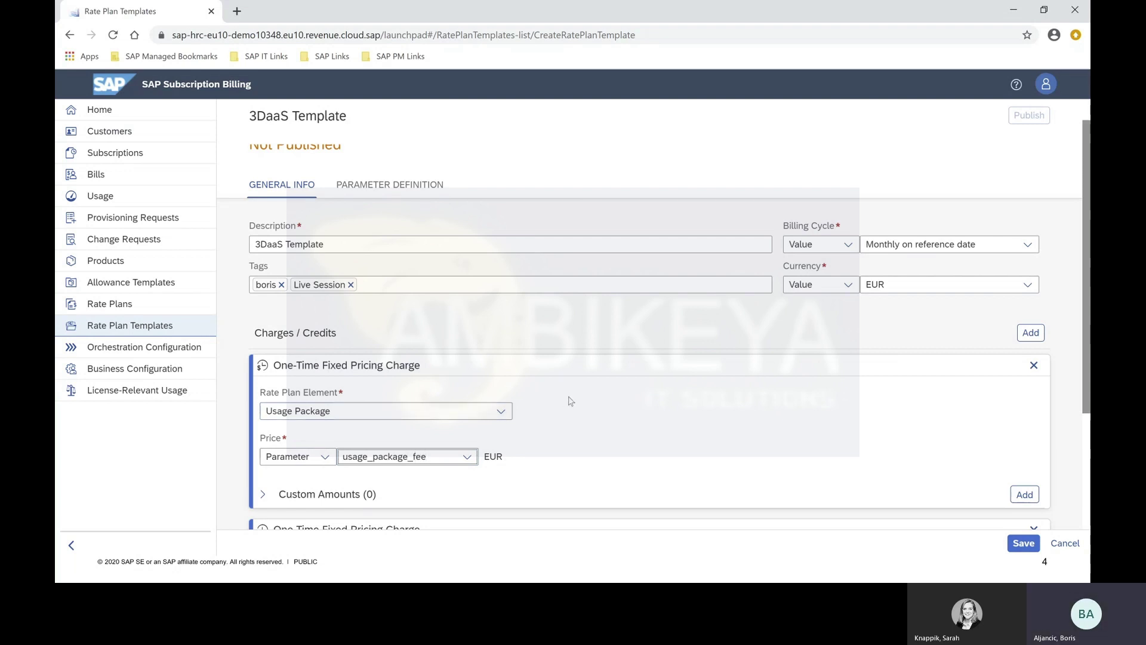
Add a recurring charge with fixed pricing and assign it the rate plan element Monthly base fee.
left_click(1035, 336)
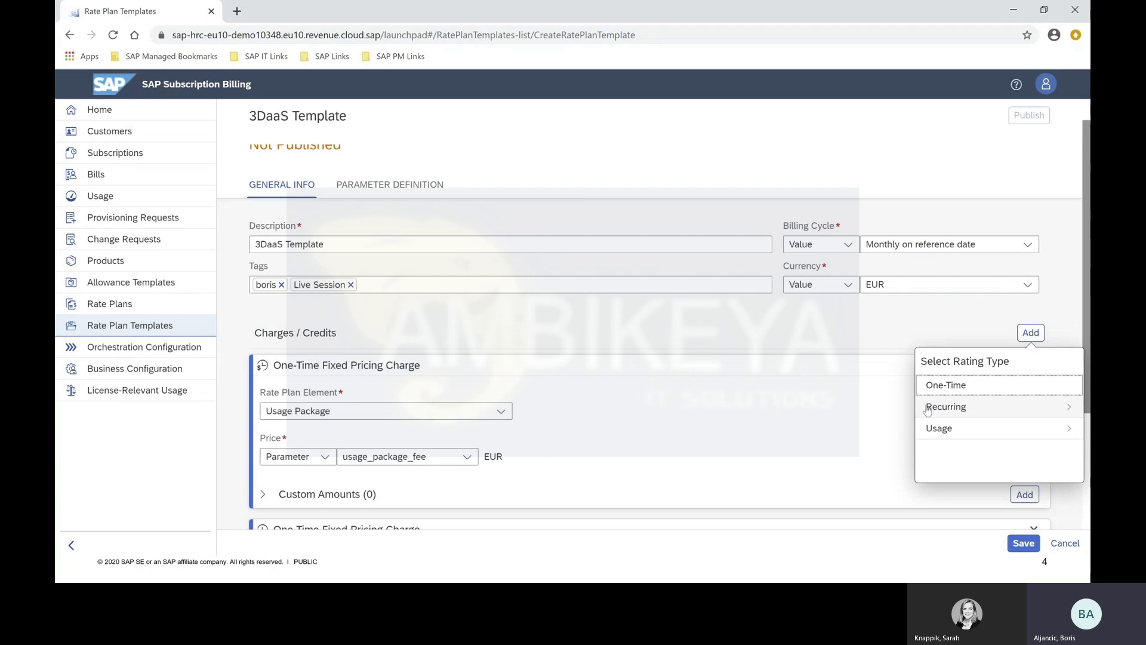
left_click(952, 407)
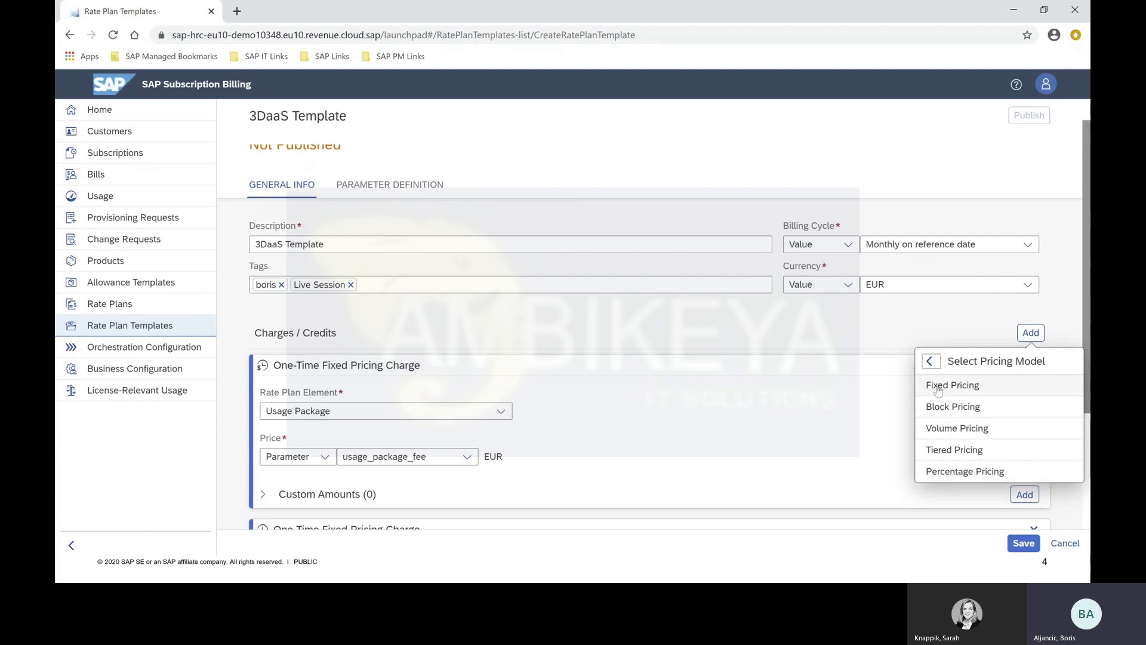
left_click(988, 387)
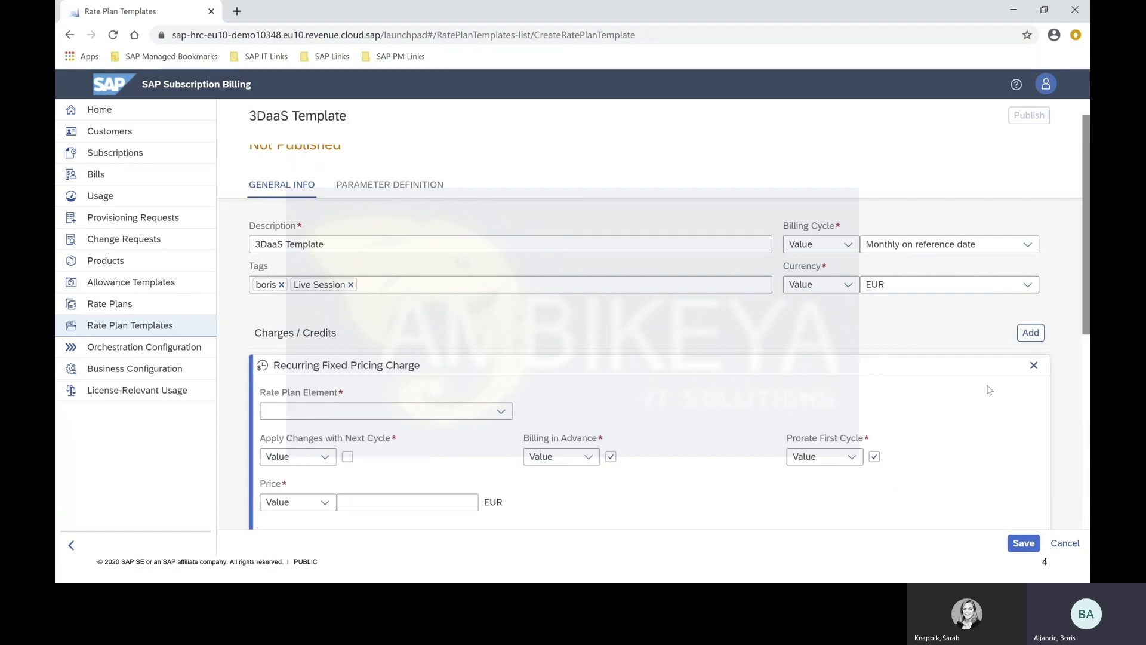
left_click(363, 413)
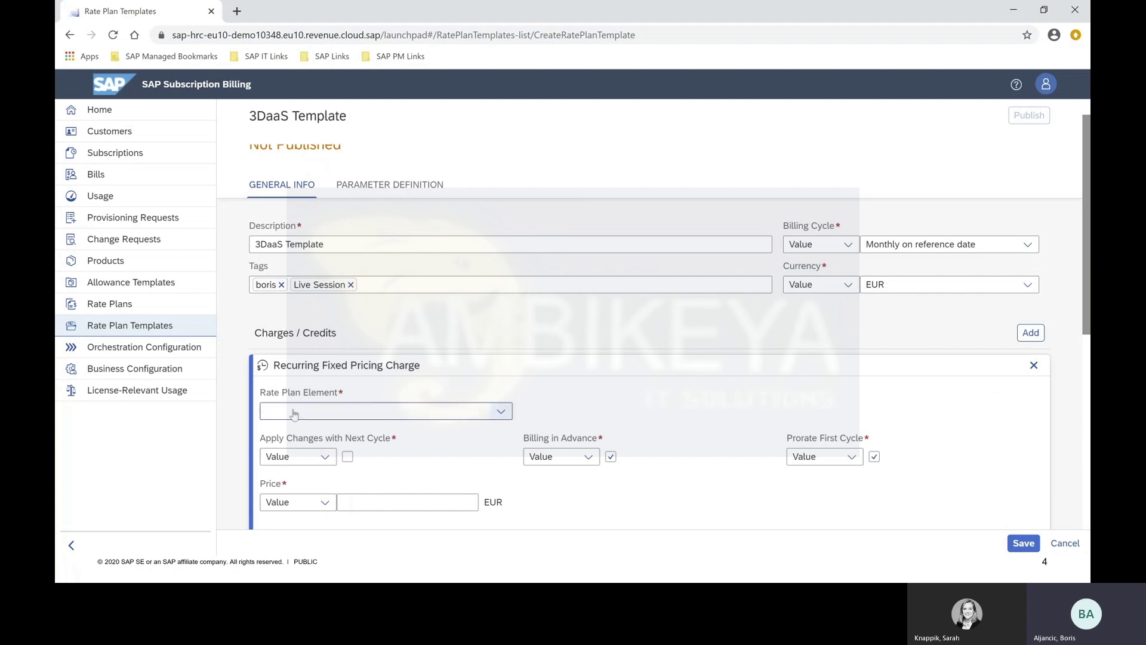
scroll(293, 412, "down", 1)
type("mon")
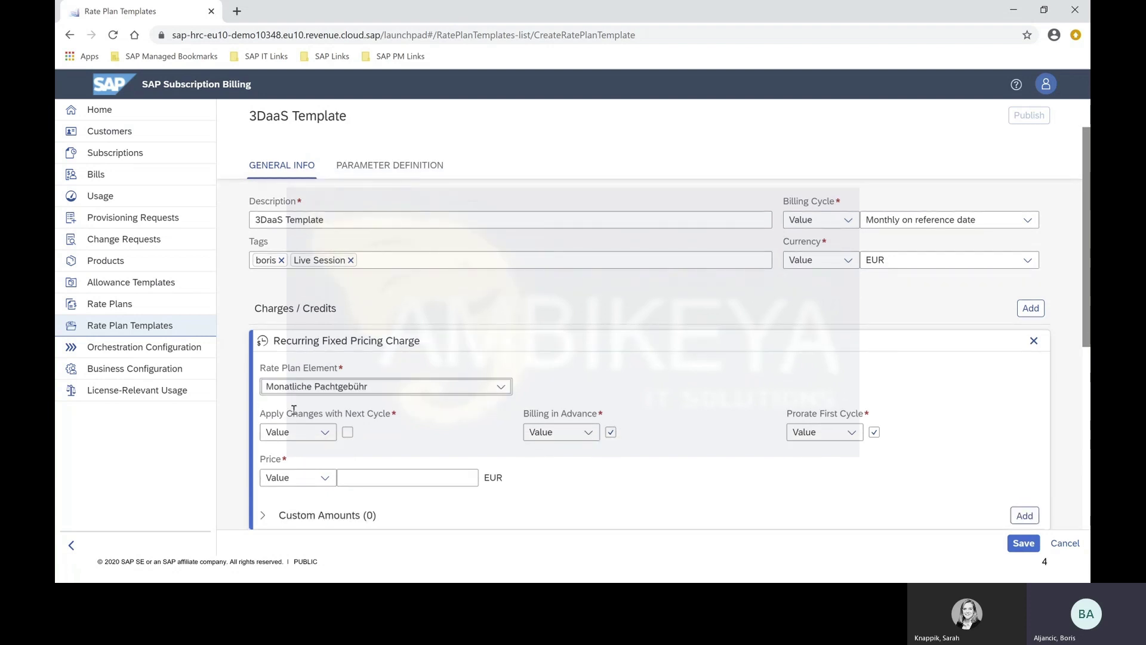
left_click(308, 392)
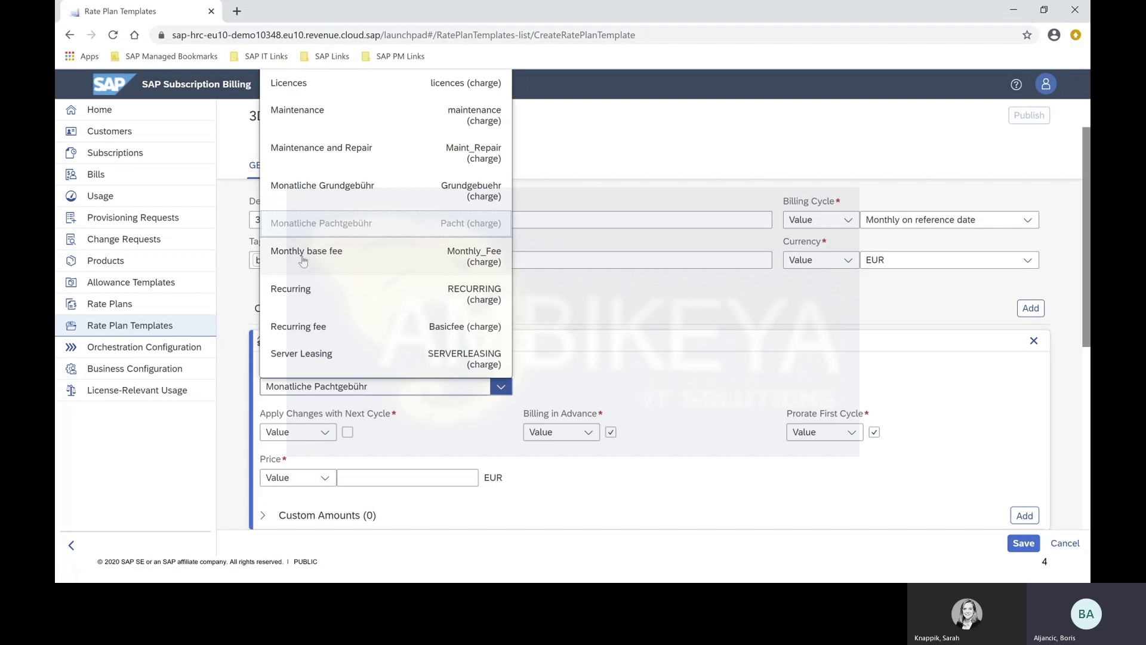
left_click(344, 258)
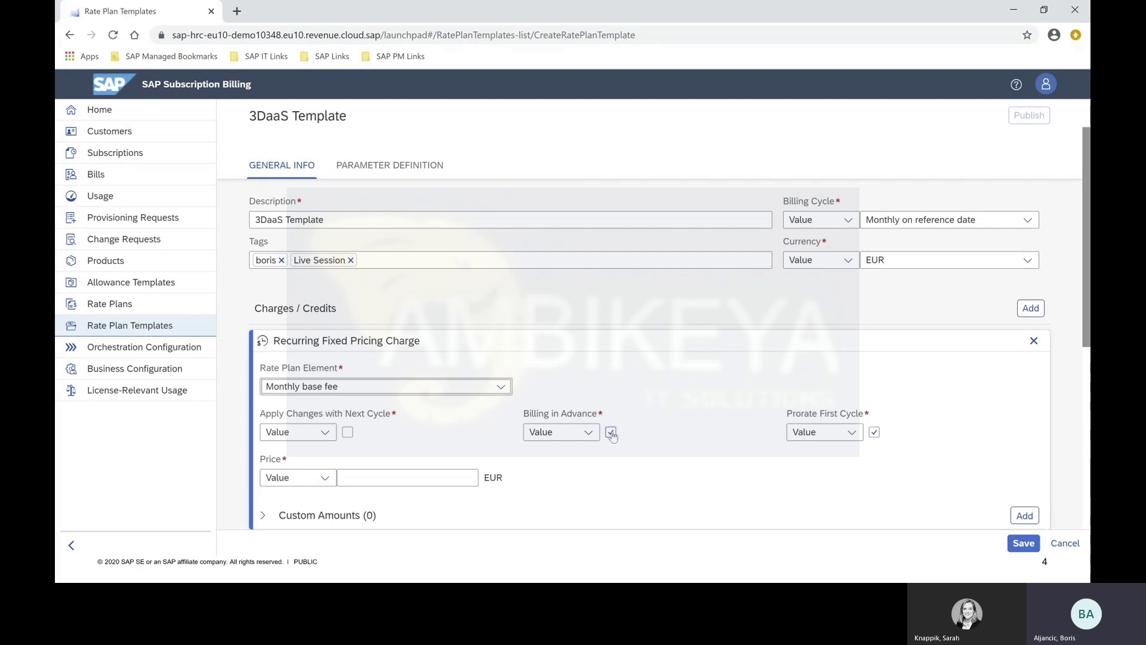
Turn off first-cycle proration for the monthly base fee charge and define its price as a parameter named monthly_fee.
left_click(589, 432)
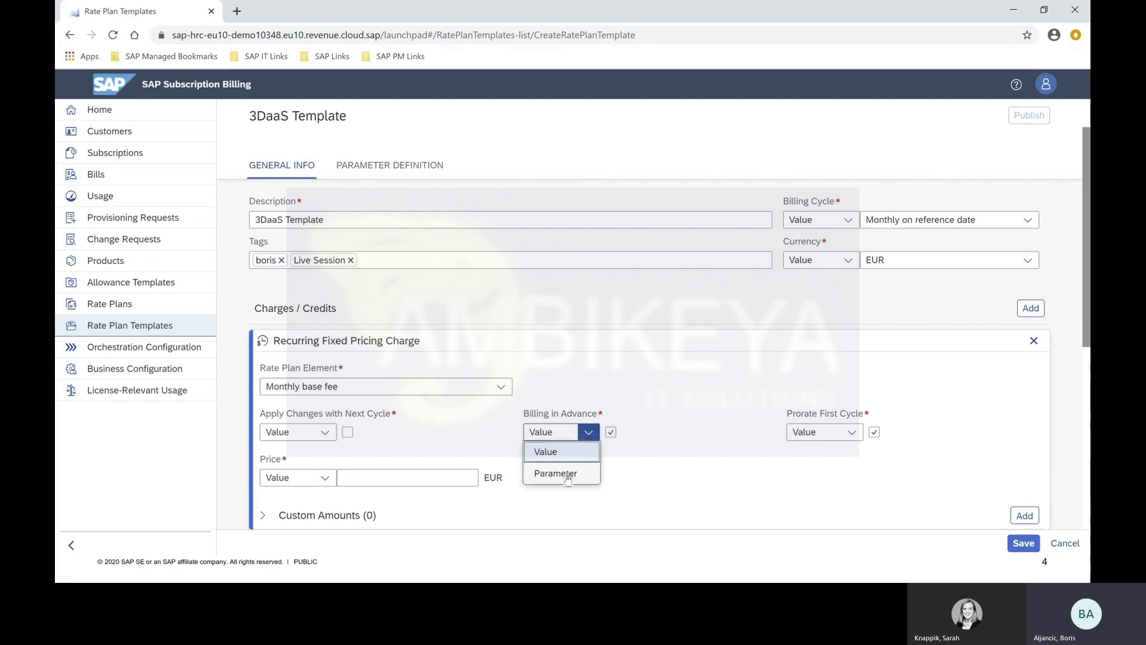
left_click(565, 452)
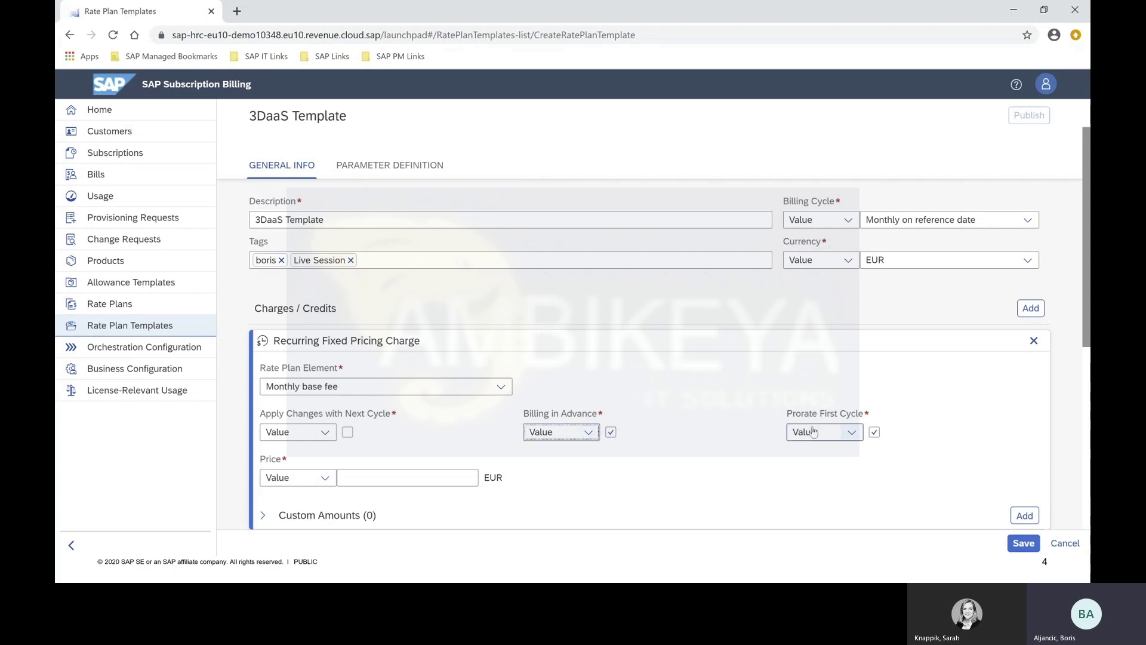
left_click(874, 432)
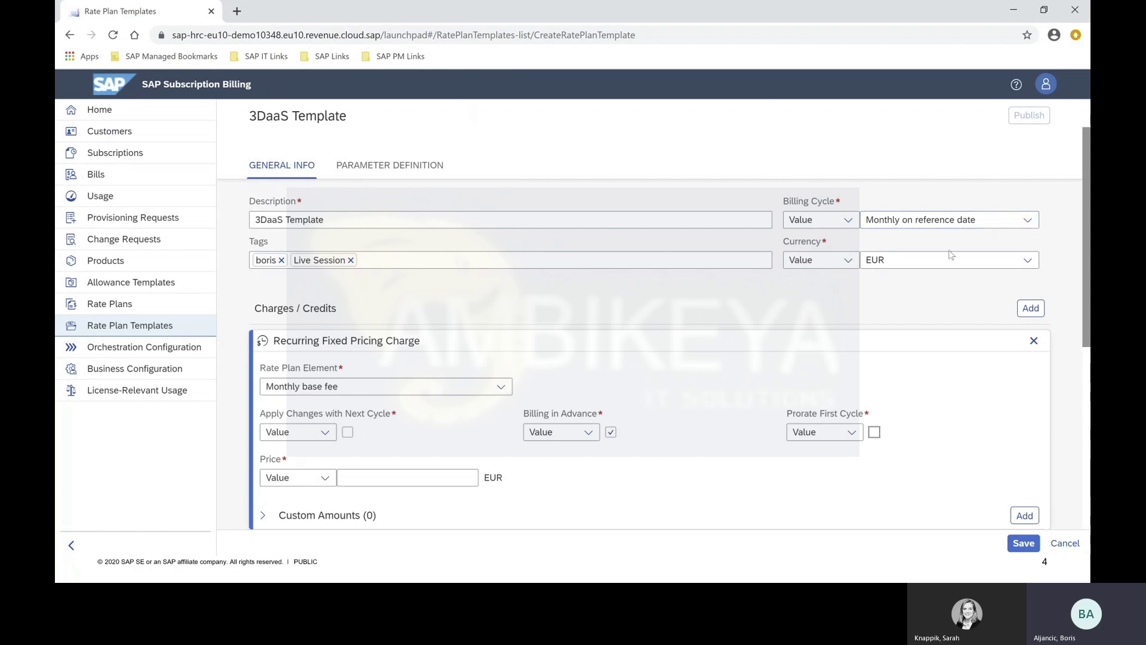
left_click(323, 481)
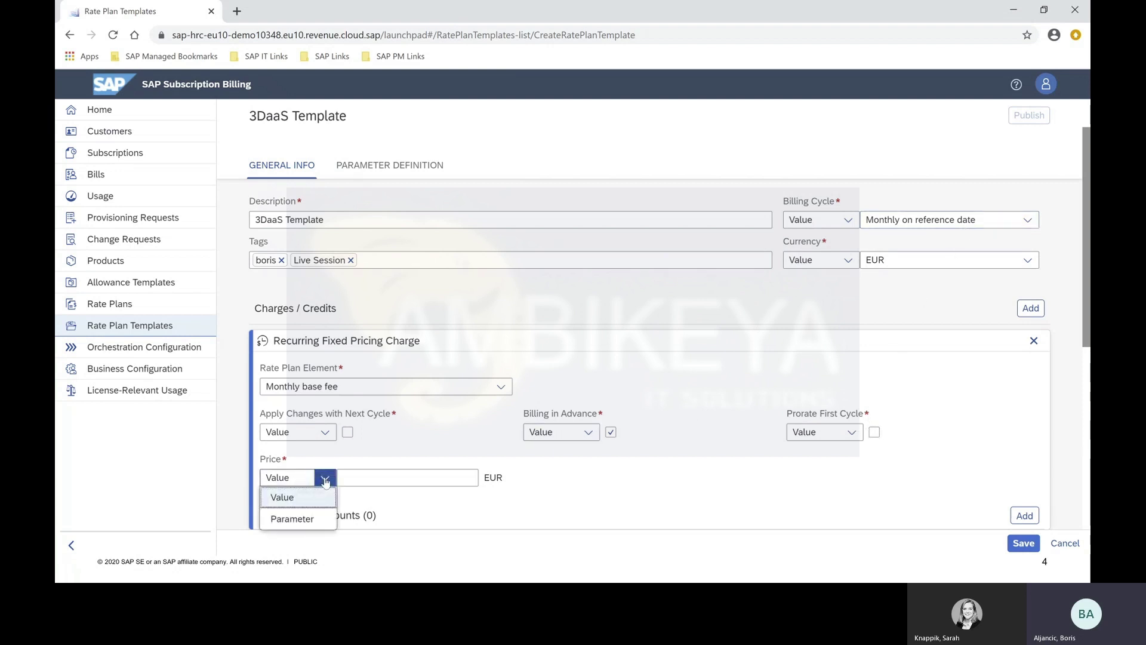
left_click(307, 520)
type("monthly_fee")
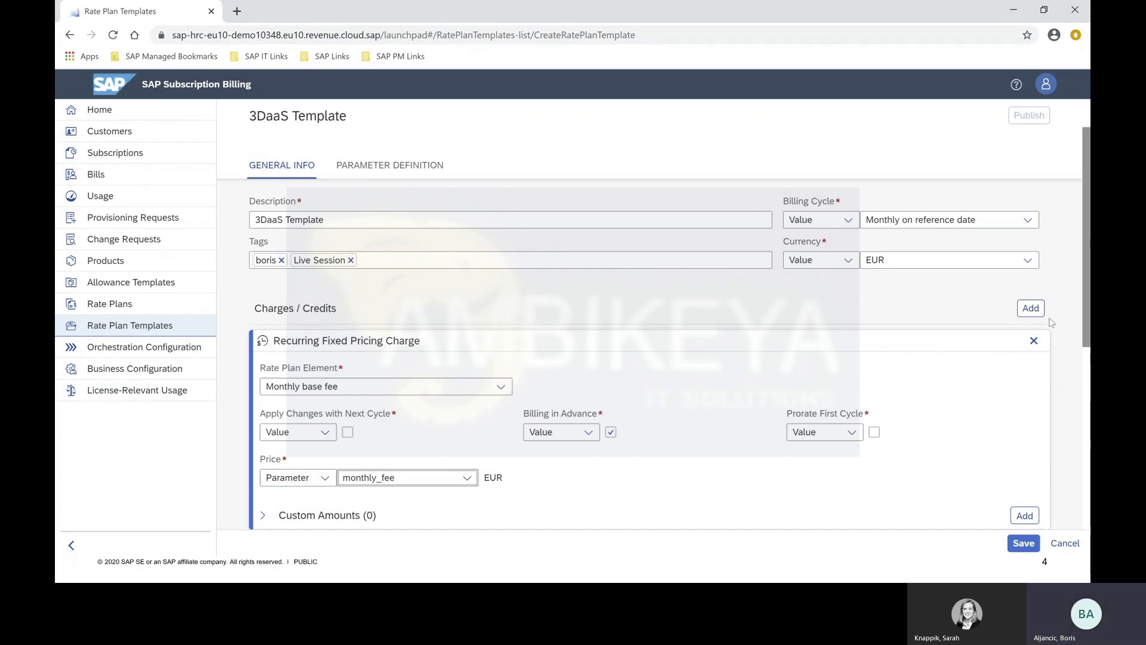
Check the partner share of the monthly charge on the pricing slide and return to the template in the browser.
left_click_drag(1084, 286, 1079, 321)
key("alt+Tab")
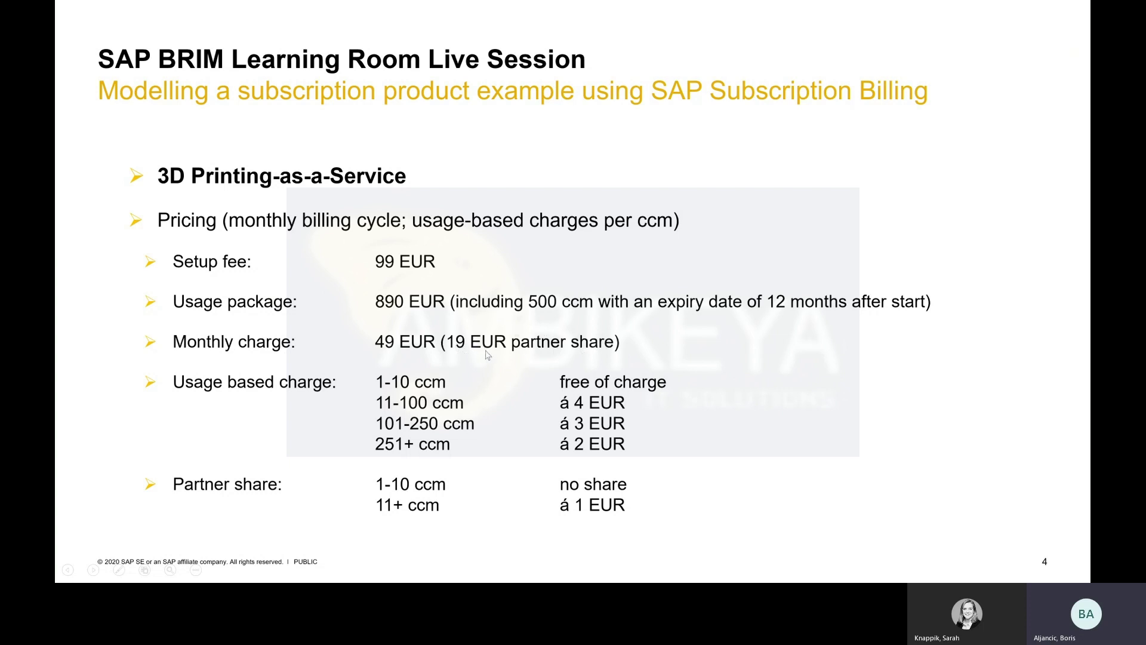
key("alt+Tab")
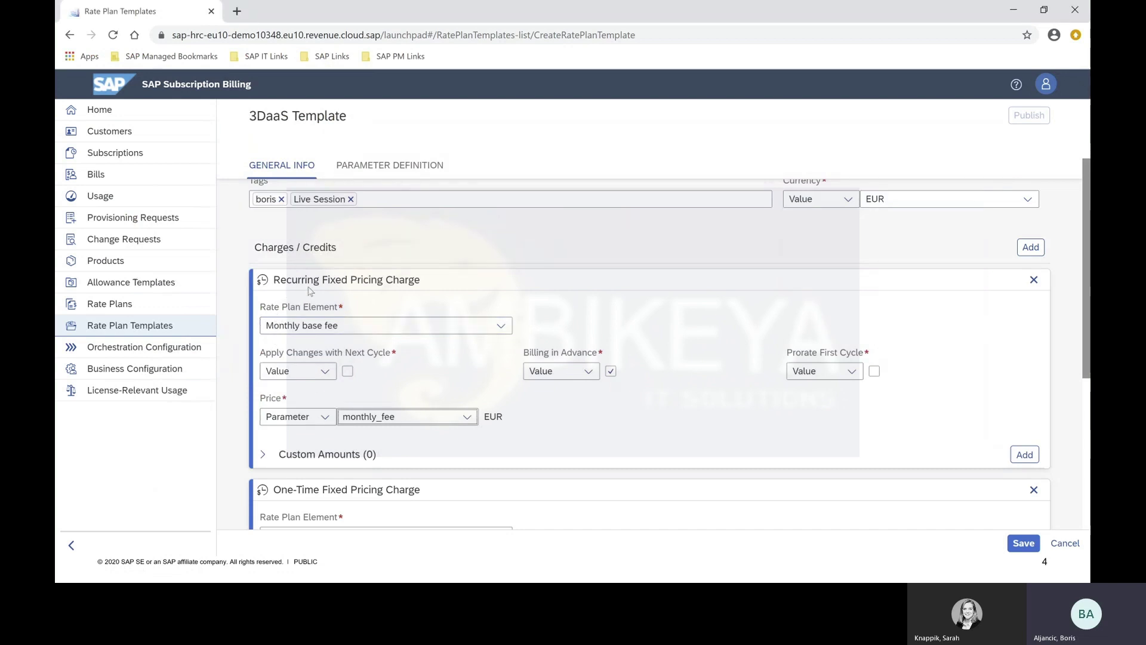
Add a custom amount with the code Commission to be paid to sales partners to the monthly base fee charge.
left_click(264, 455)
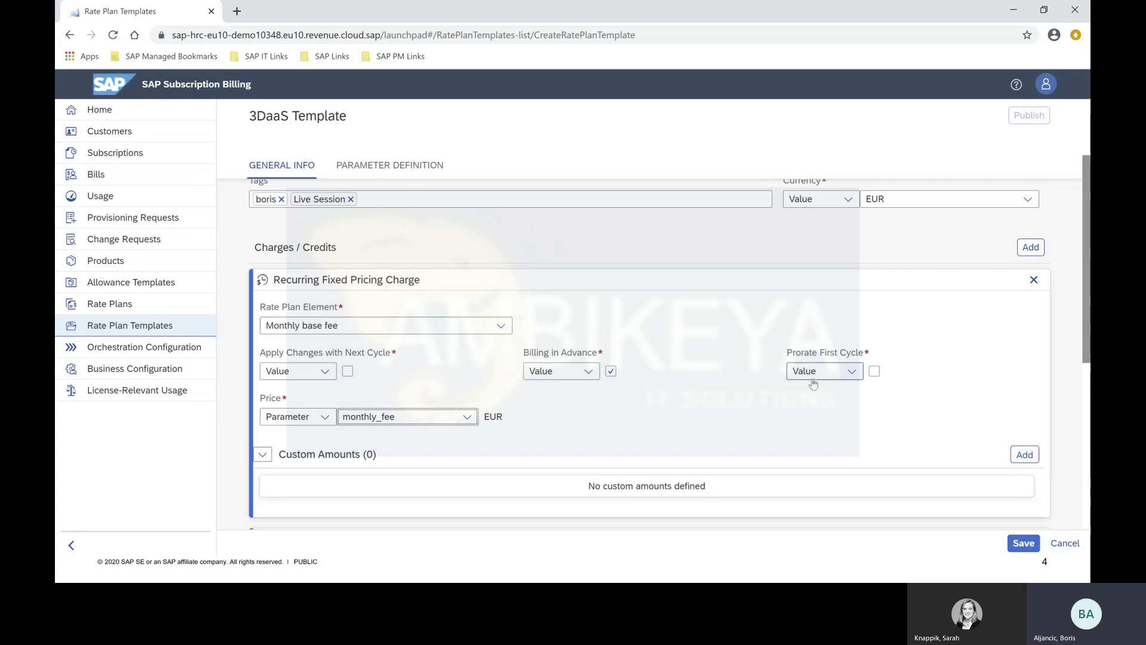
left_click(1025, 455)
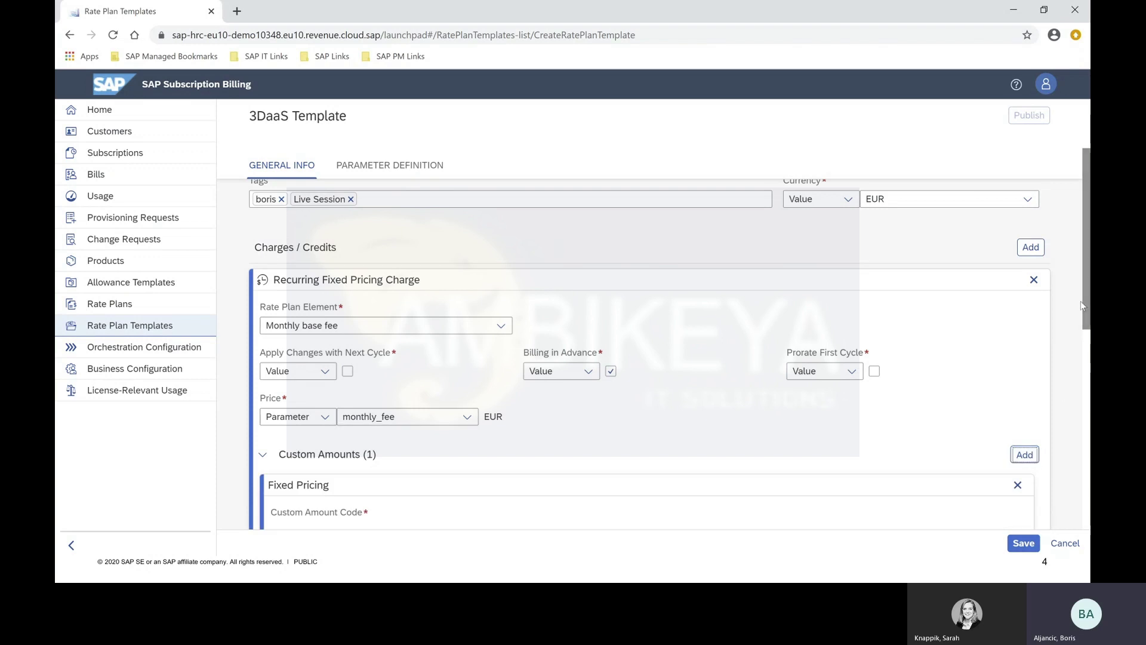
left_click_drag(1083, 300, 1083, 391)
left_click(325, 339)
left_click(309, 432)
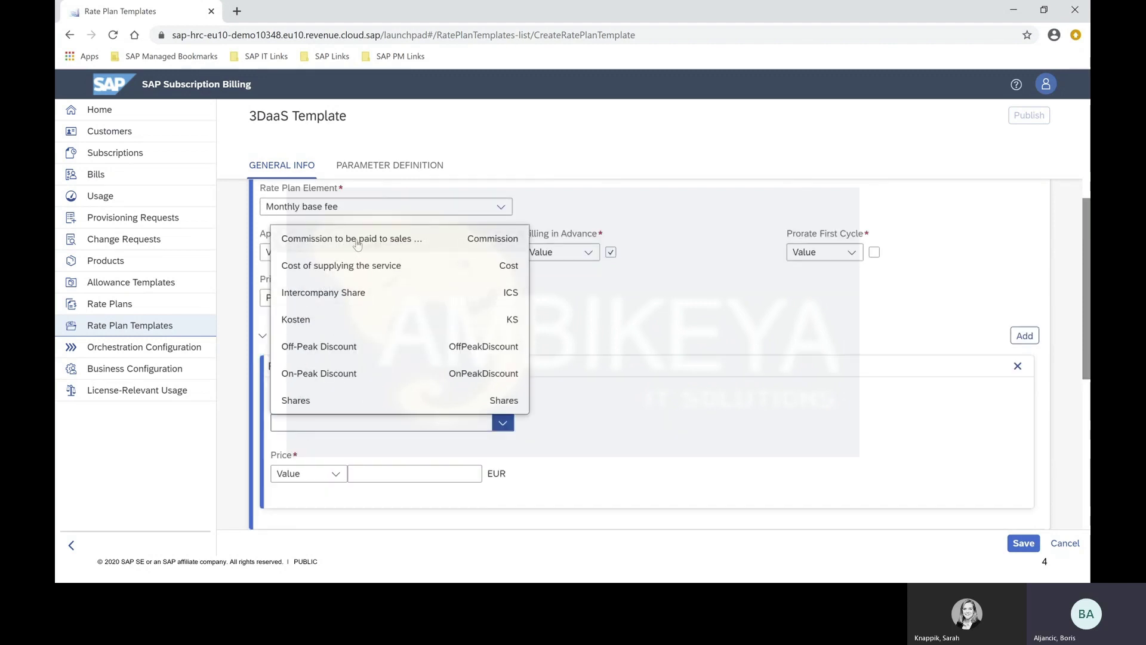
left_click(482, 241)
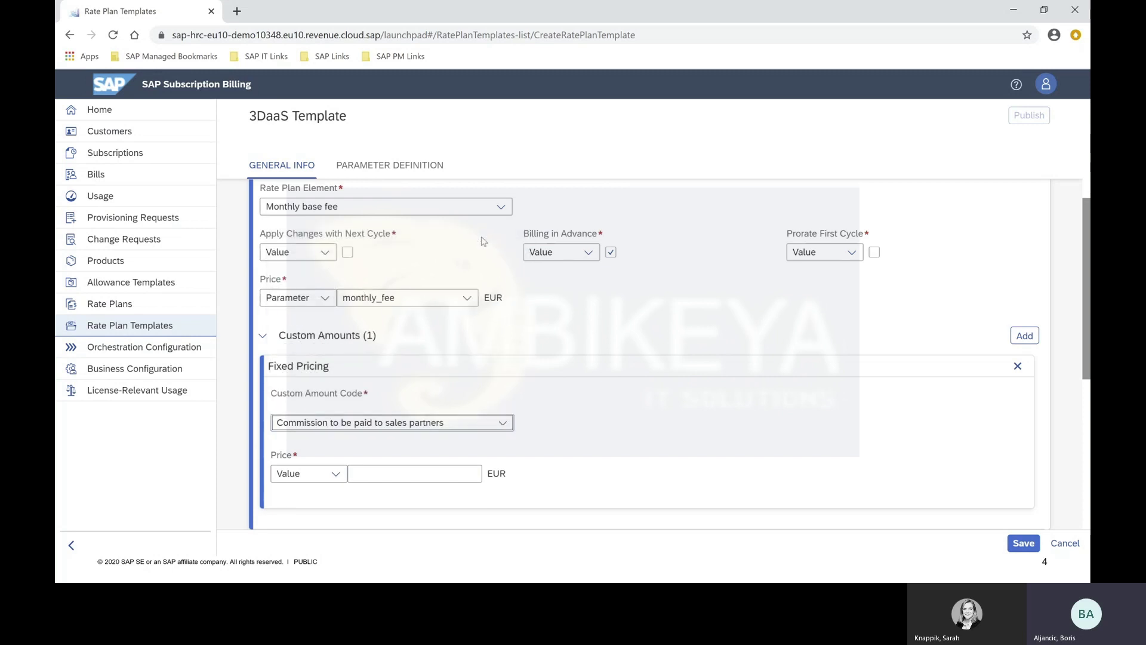
Define the commission's price on the monthly base fee charge as a parameter named monthly_commission.
left_click(336, 474)
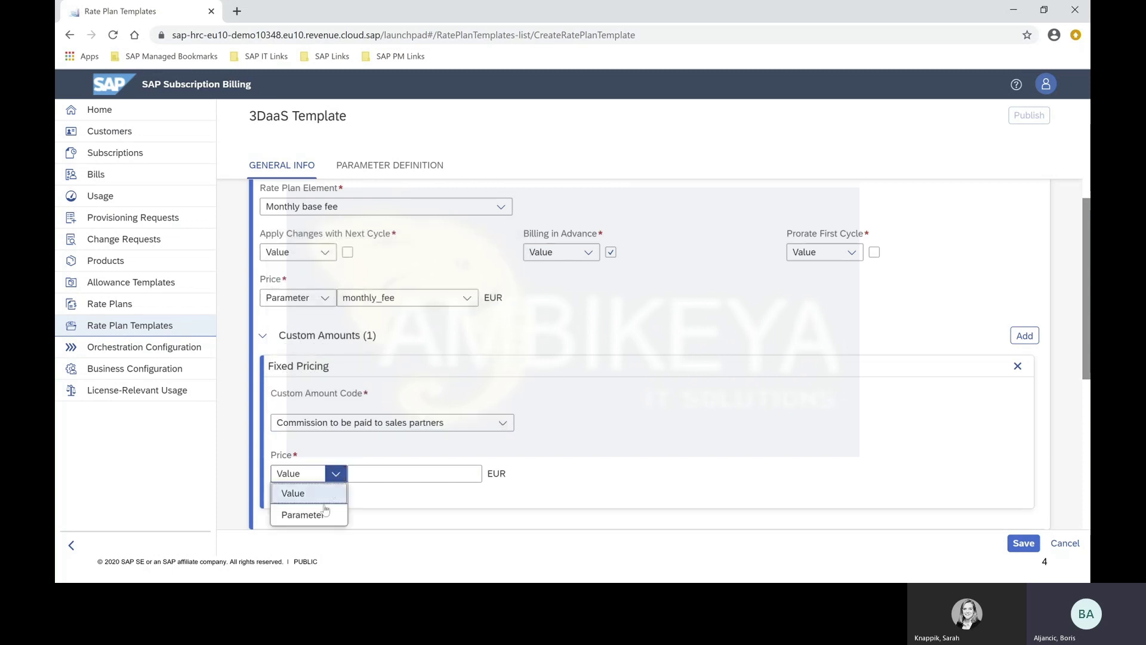
left_click(321, 516)
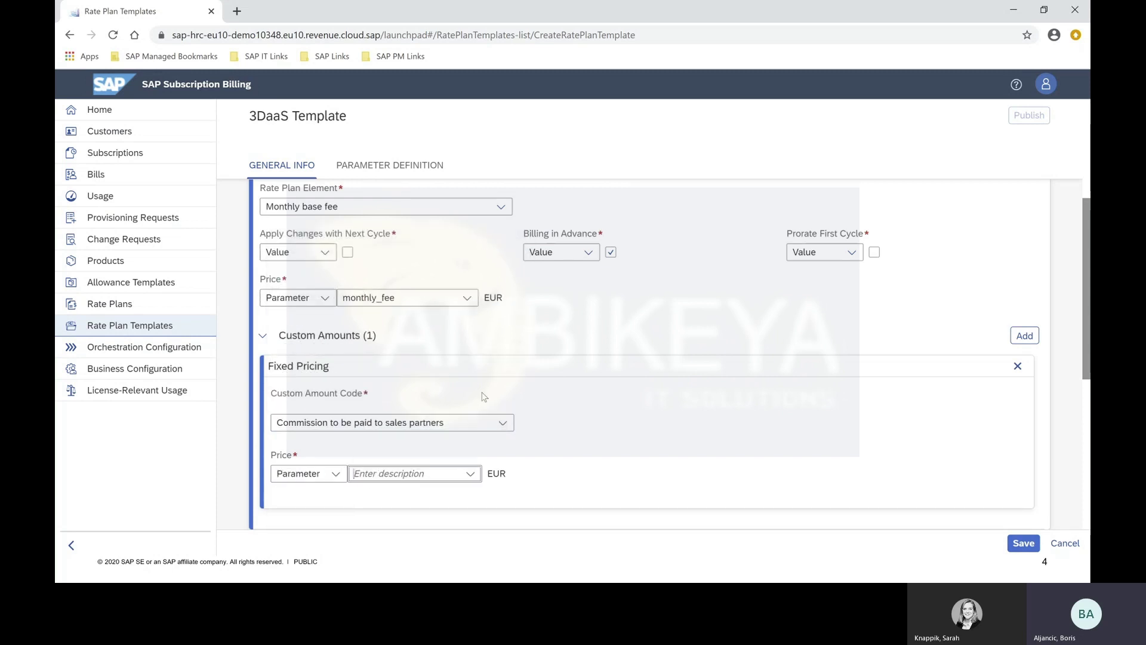
type("monthly_commission")
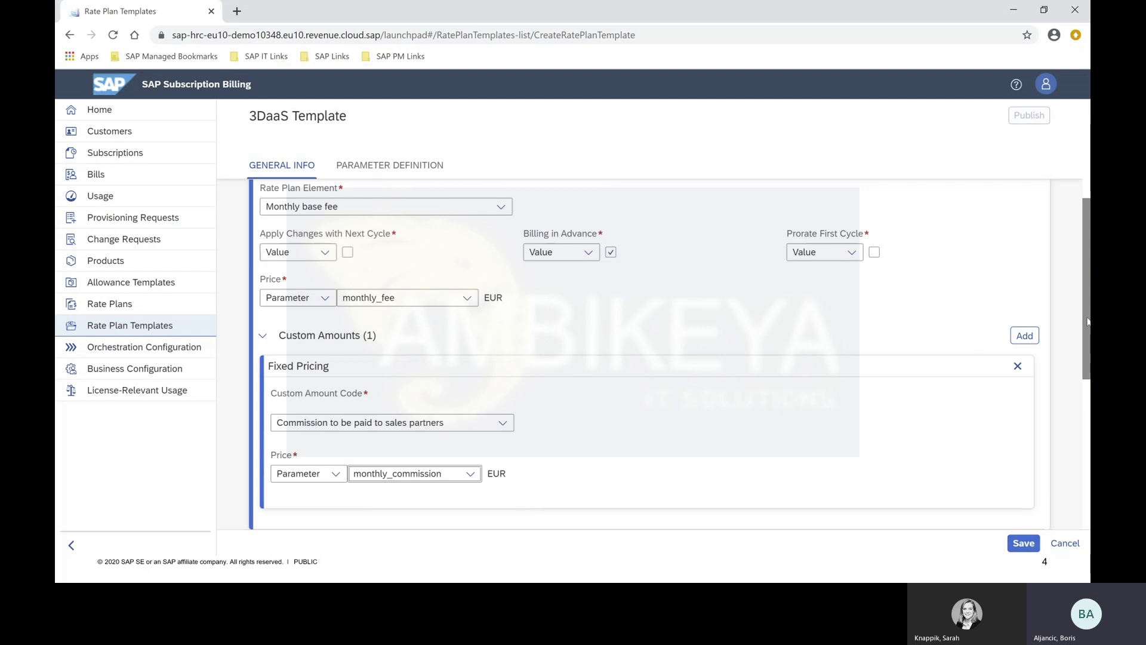
Check the pricing slide, return to the template, and try a second custom amount on the monthly base fee charge before removing it.
key("alt+Tab")
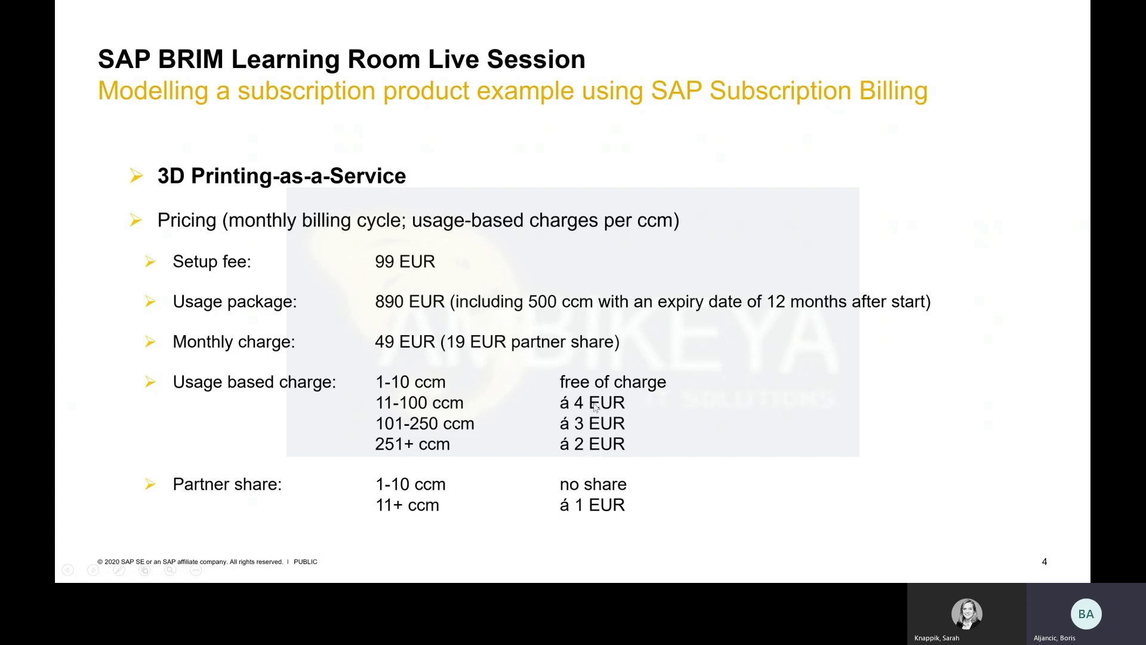
key("alt+Tab")
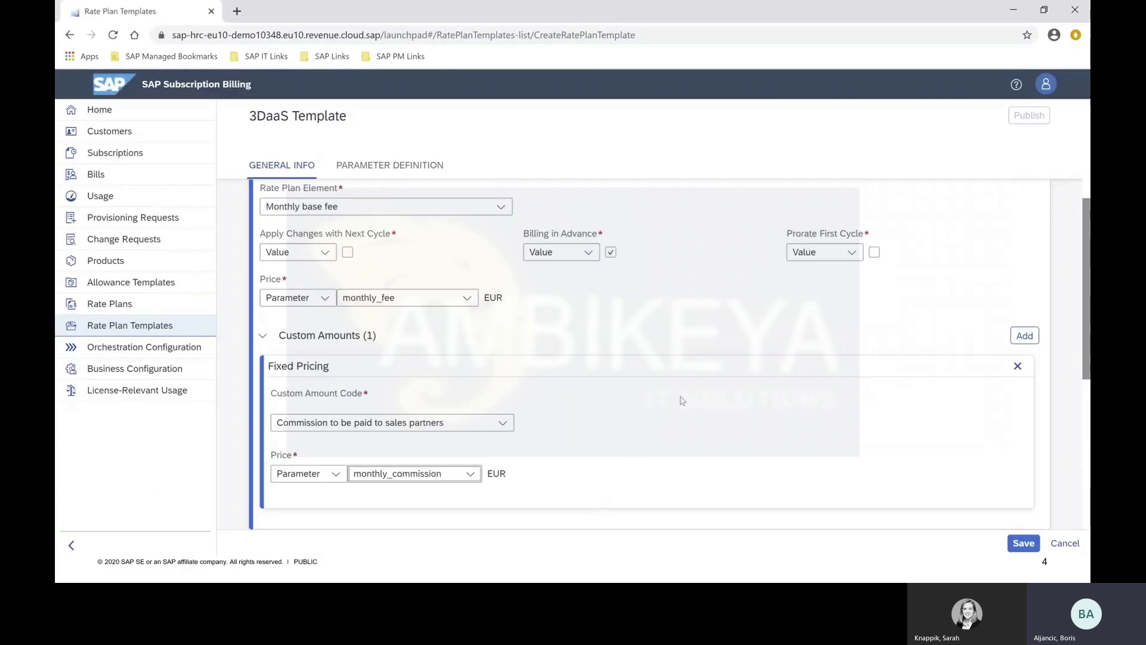
left_click(1022, 335)
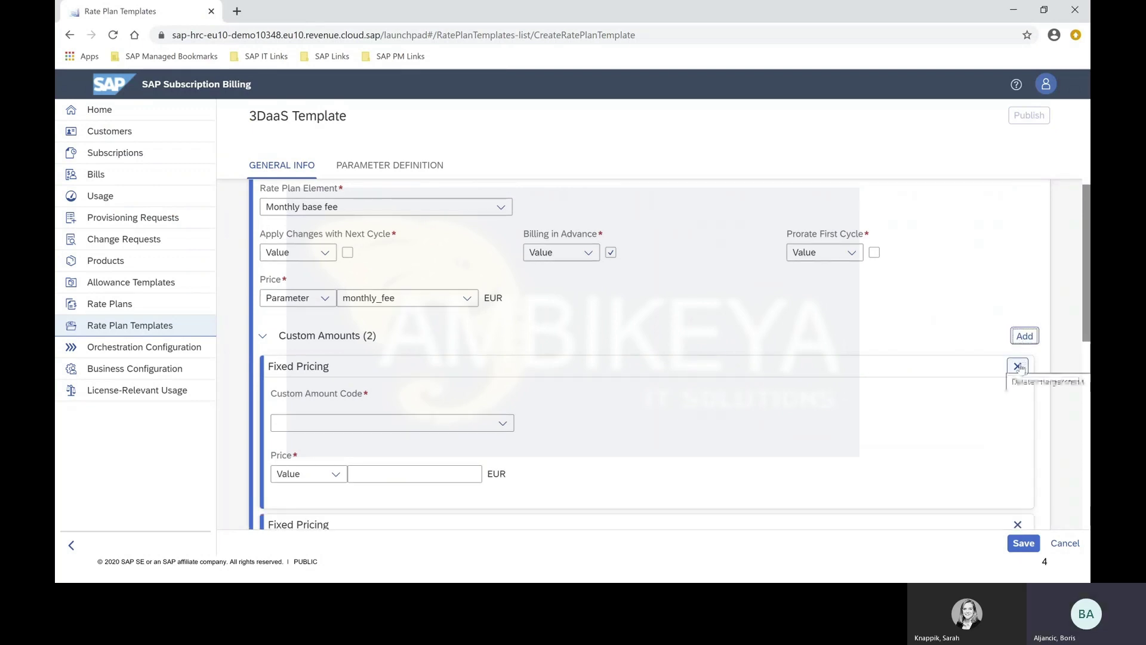
left_click(1018, 366)
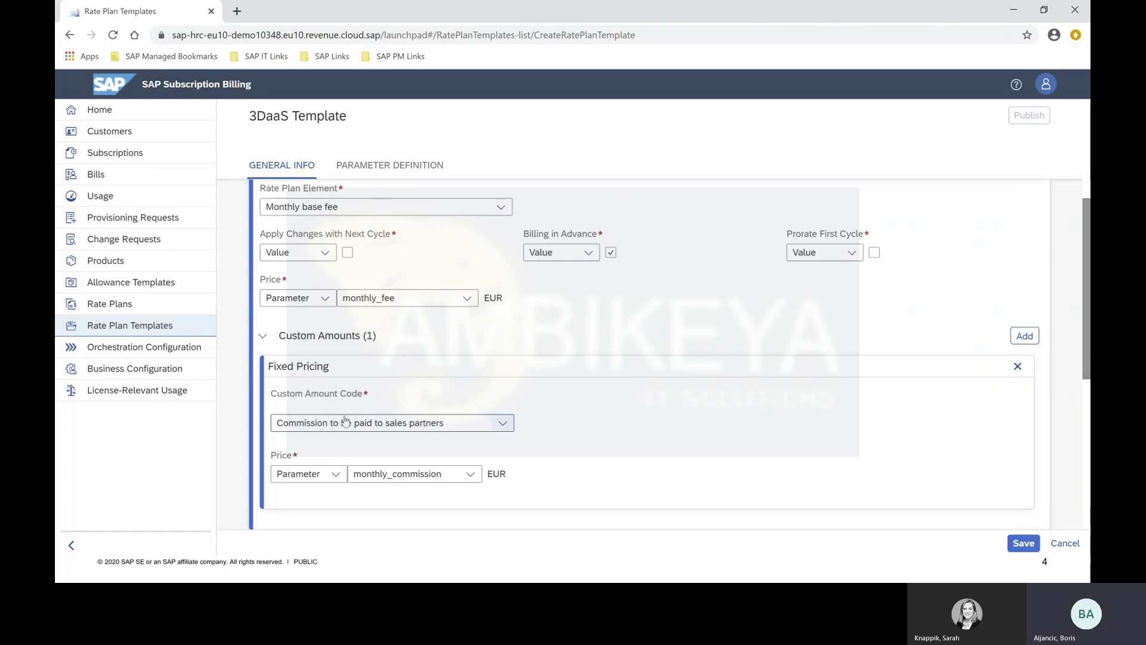
Add a usage charge with tiered pricing and assign it the rate plan element Print out based on plastic.
scroll(1050, 349, "up", 4)
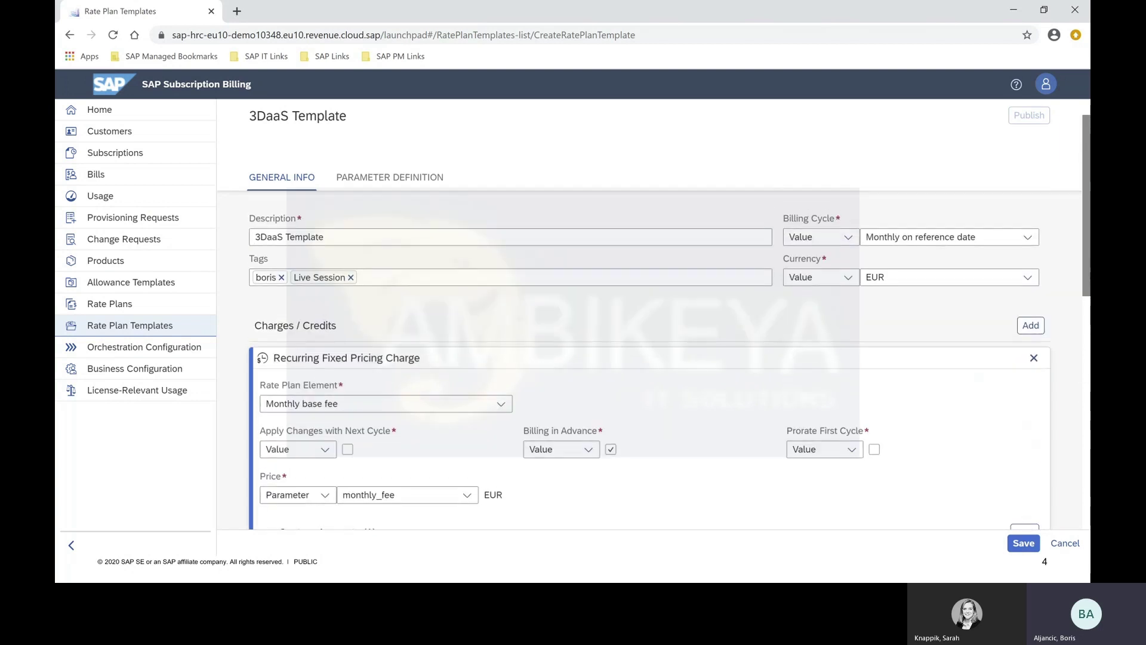
left_click(1030, 345)
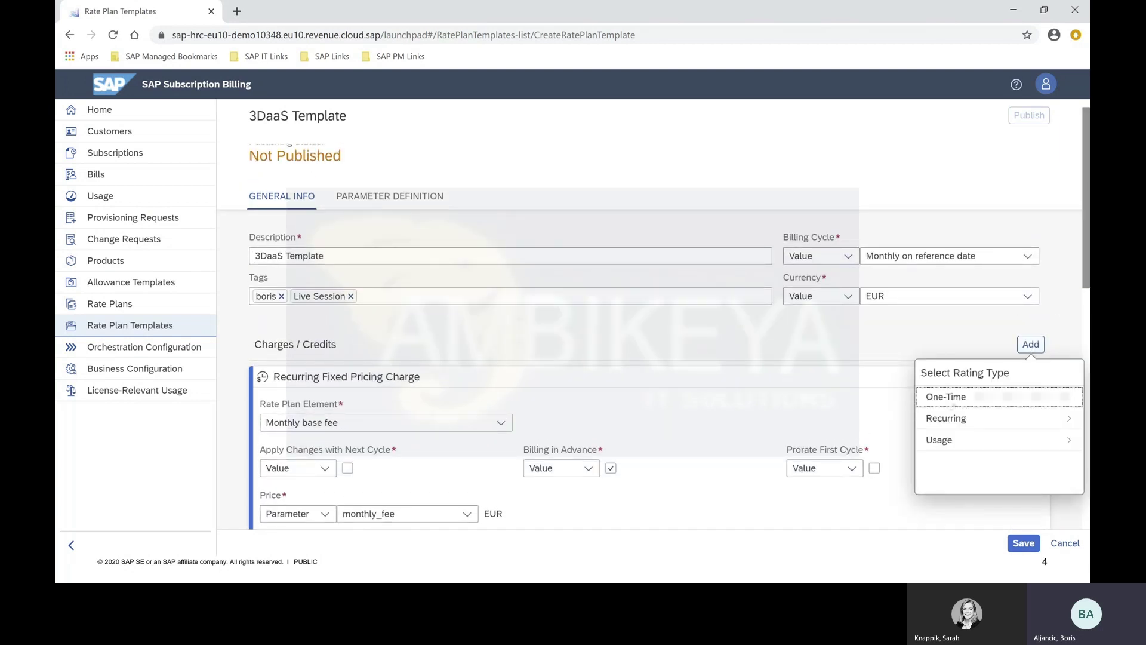
left_click(944, 440)
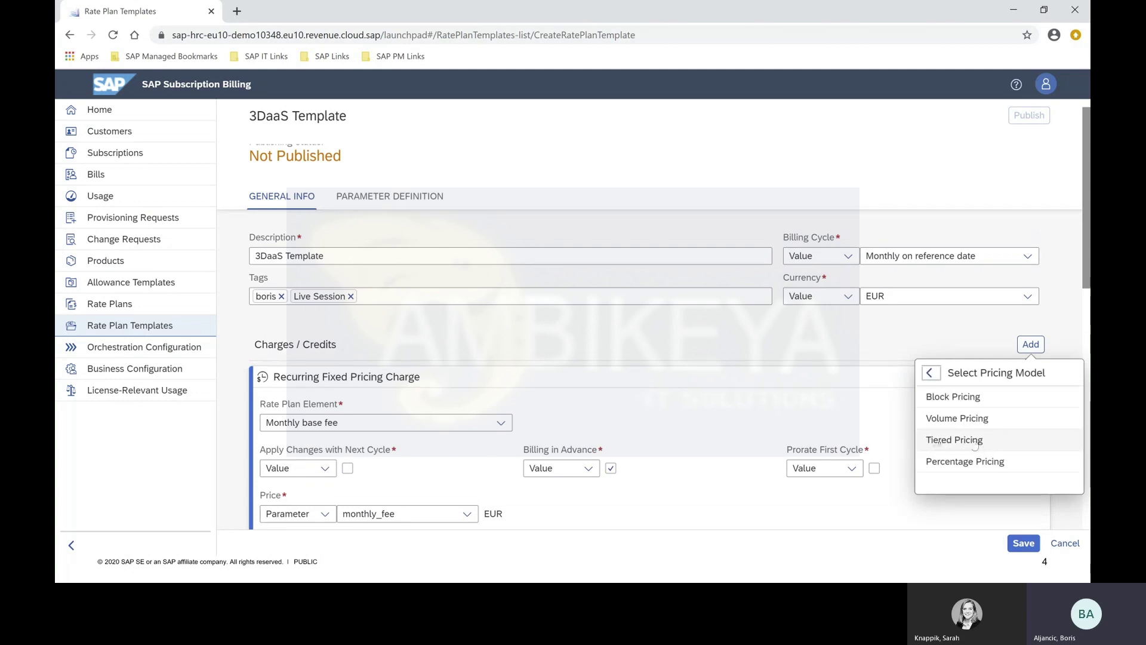
left_click(993, 441)
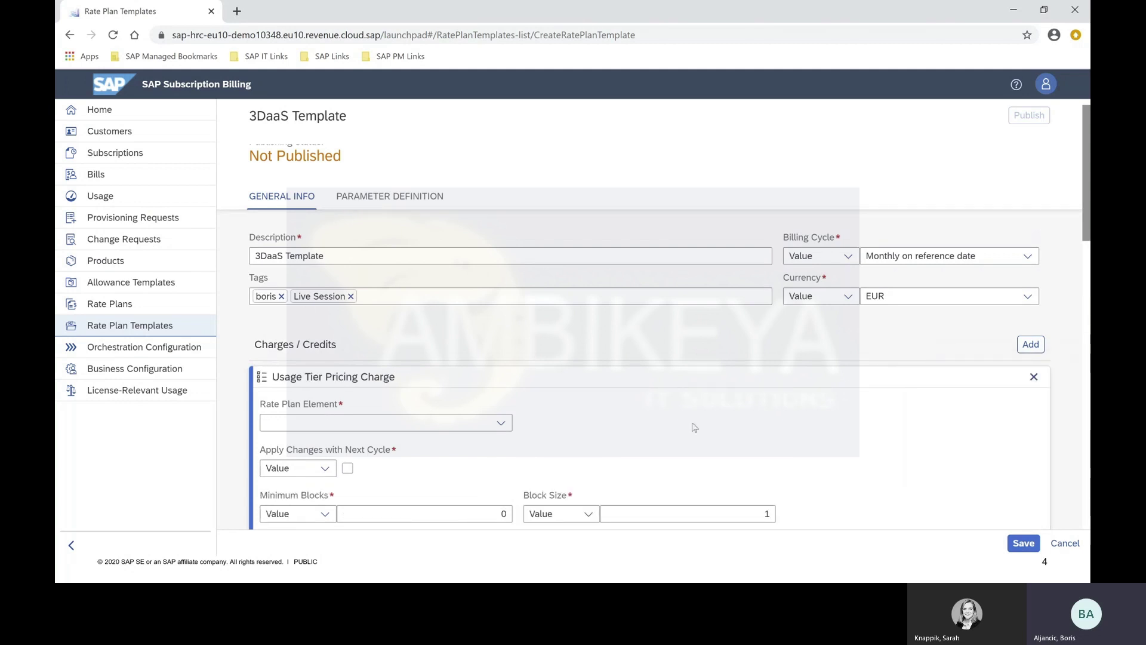
scroll(345, 424, "down", 3)
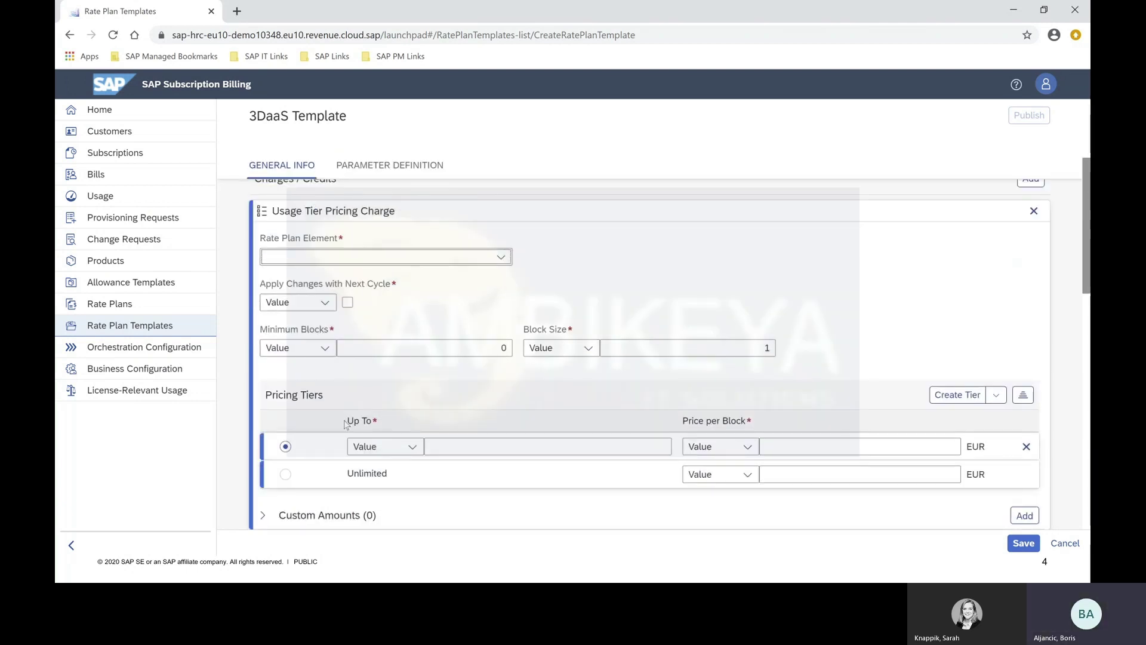
left_click(308, 259)
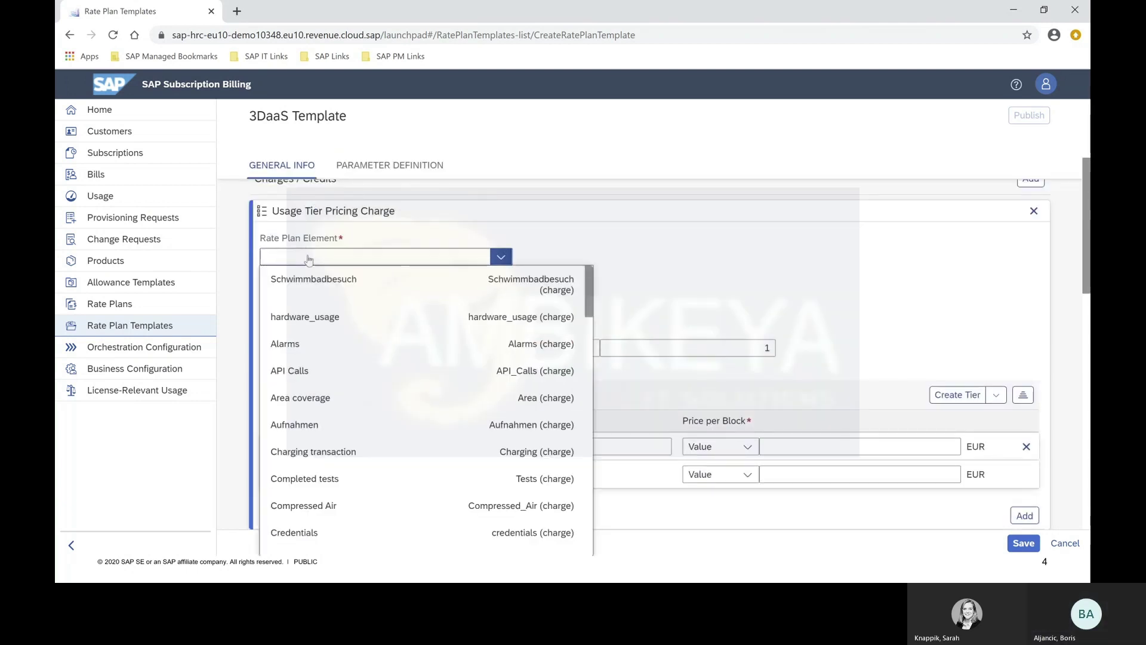
type("pri")
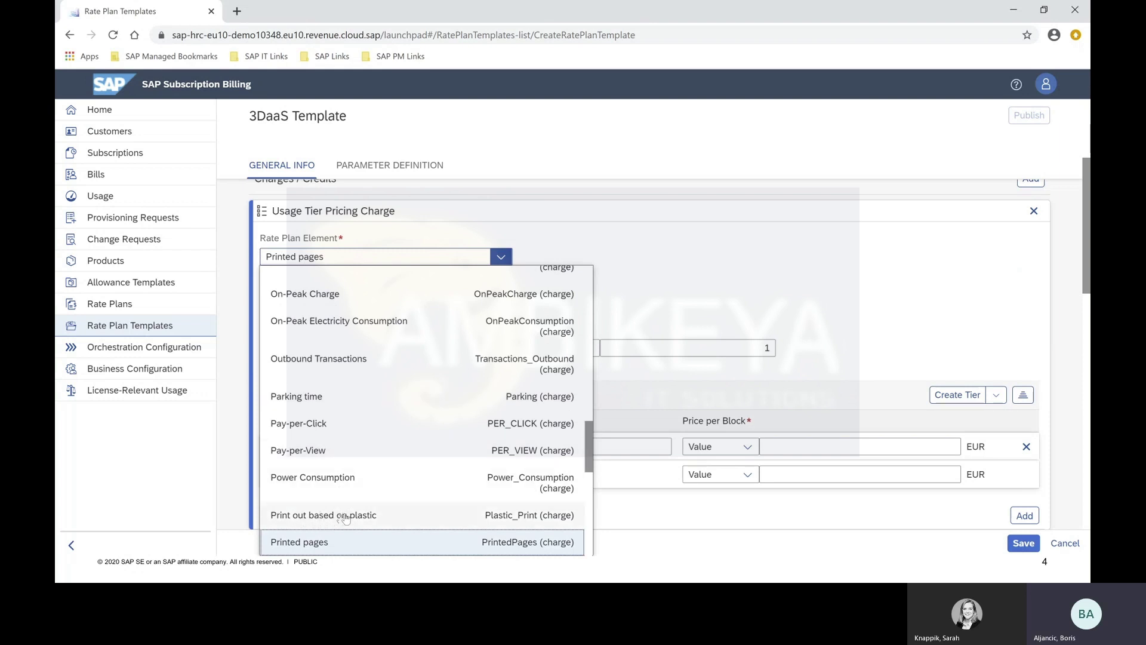
left_click(367, 515)
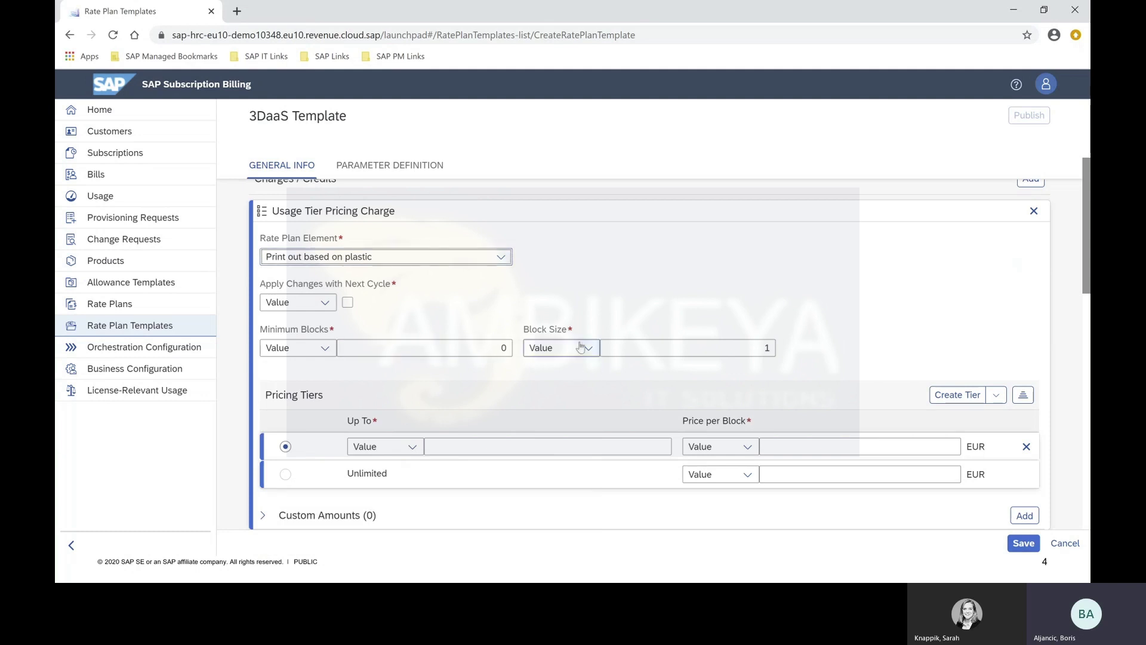
Create two additional pricing tiers for the plastic print-out usage charge.
double_click(768, 347)
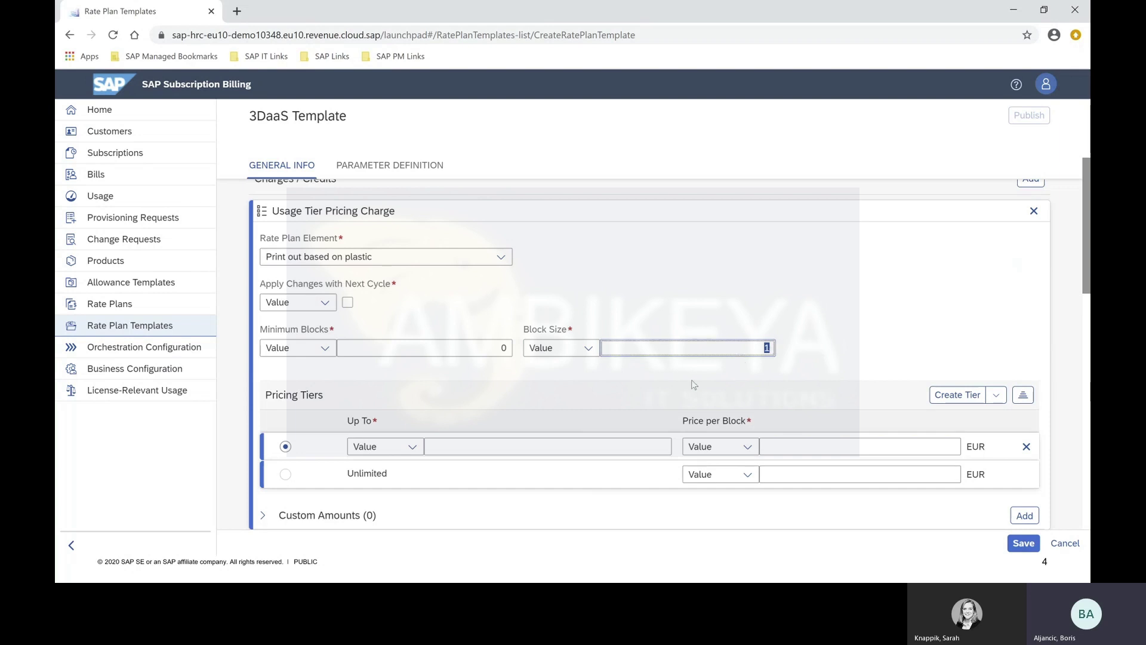
left_click(934, 395)
left_click(947, 379)
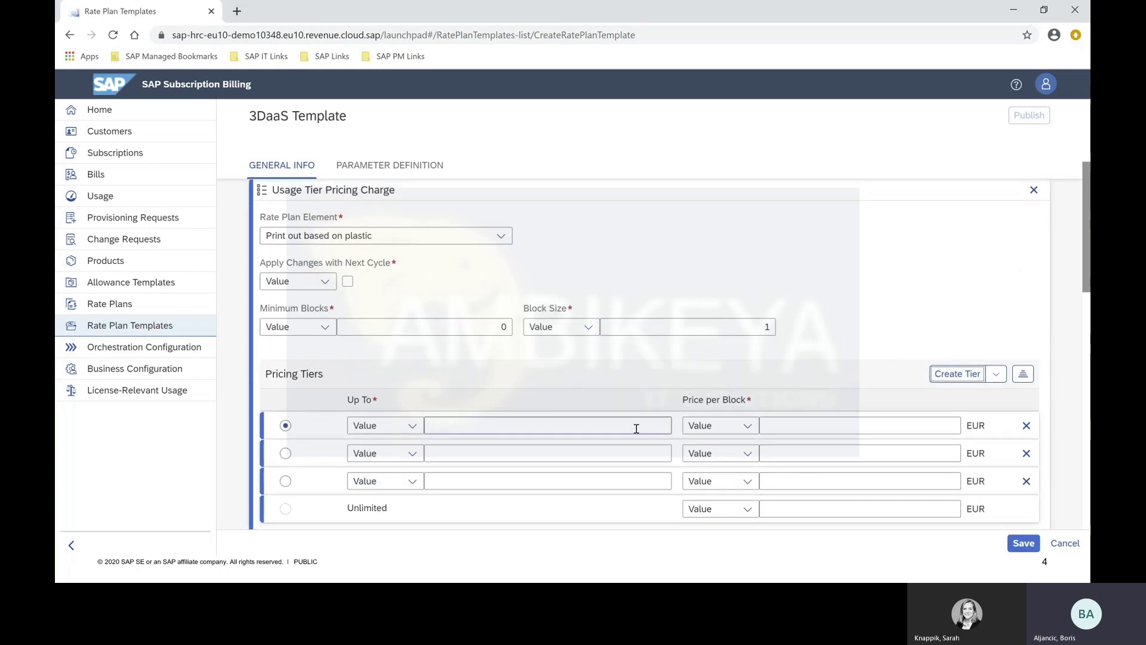
Check the usage tiers on the pricing slide and set the charge's upper tier limits to 10, 100 and 250.
key("alt+Tab")
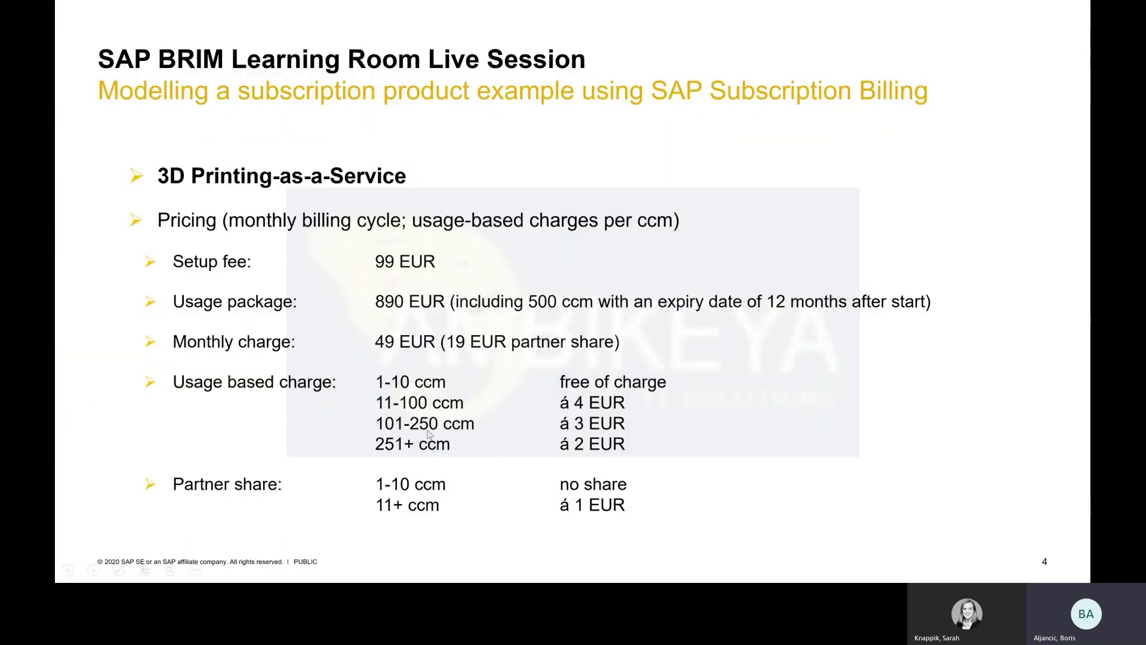
key("alt+Tab")
left_click(586, 426)
type("10")
left_click(588, 452)
type("100")
left_click(606, 485)
type("250")
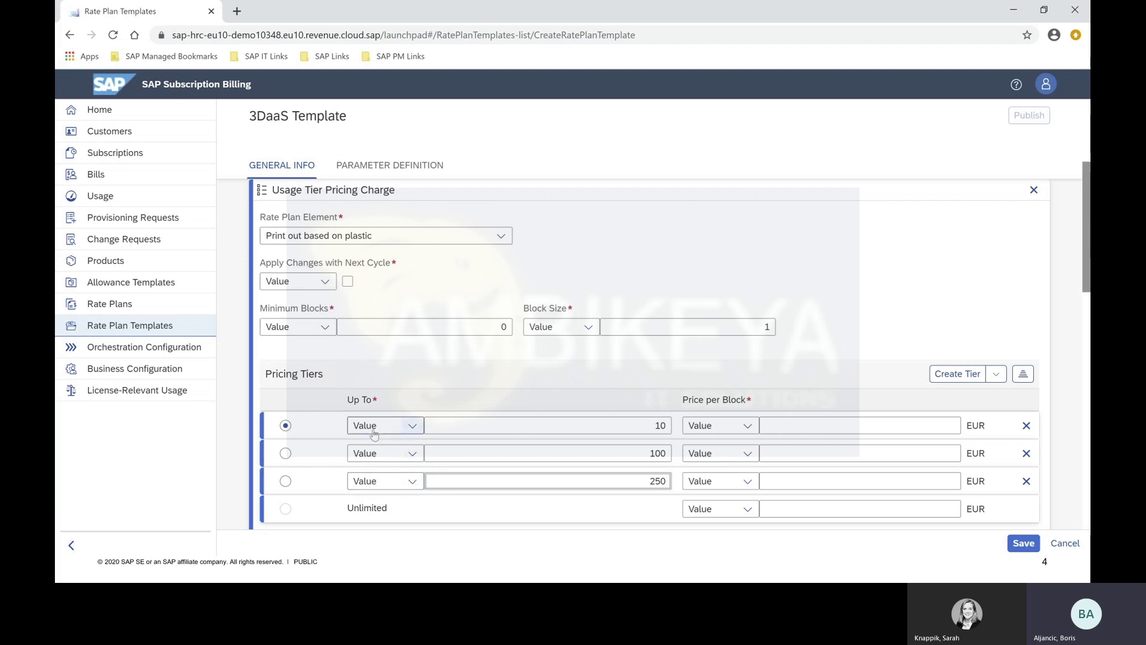
Switch the price per block of all four usage tiers from a value to a parameter.
left_click(735, 423)
left_click(736, 466)
left_click(754, 453)
left_click(738, 492)
left_click(744, 482)
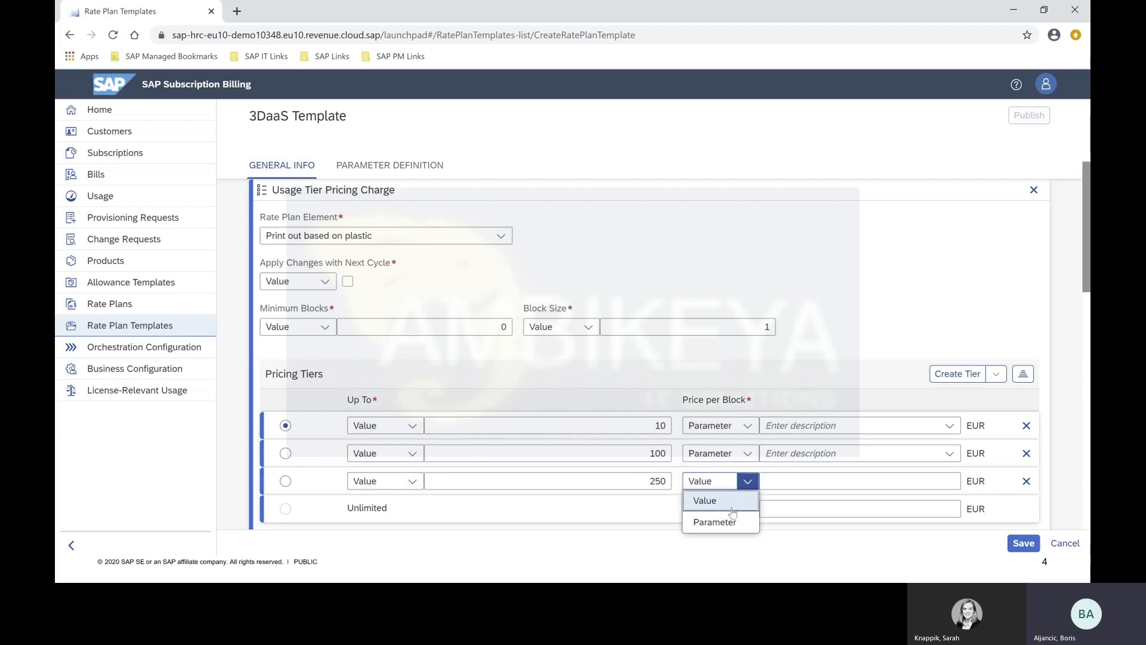
left_click(733, 522)
left_click(746, 508)
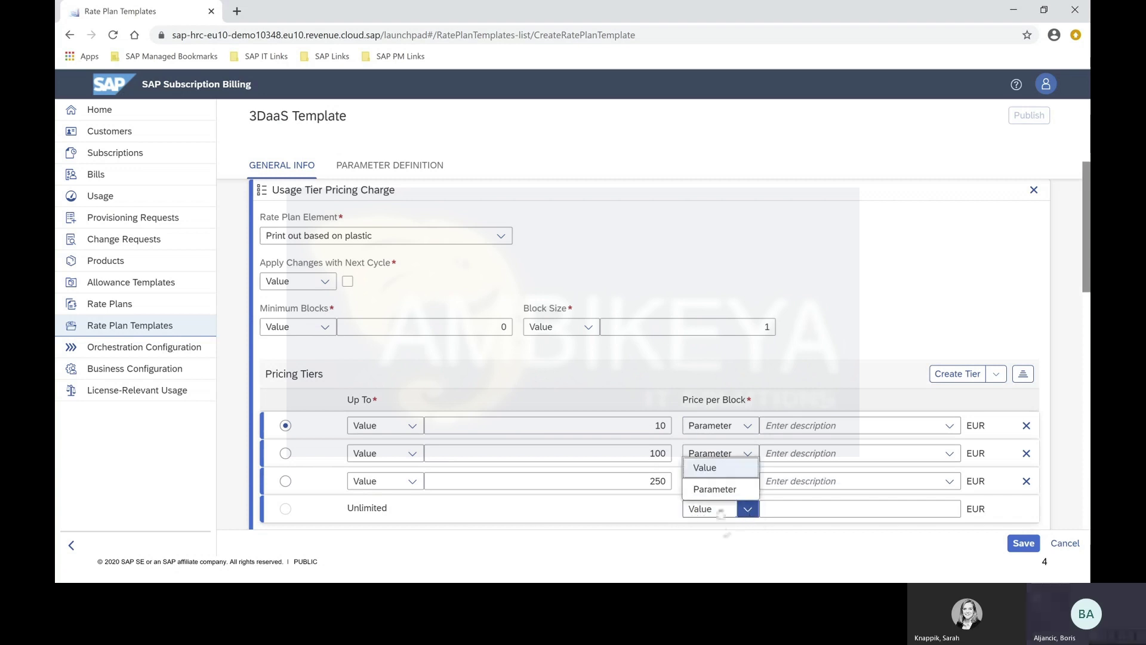
left_click(719, 489)
Name the four usage tier price parameters tier1_fee, tier2_fee, tier3_fee and tier4_fee, in tier order.
left_click(835, 425)
type("tier1_fee")
left_click(785, 453)
type("tier2_fee")
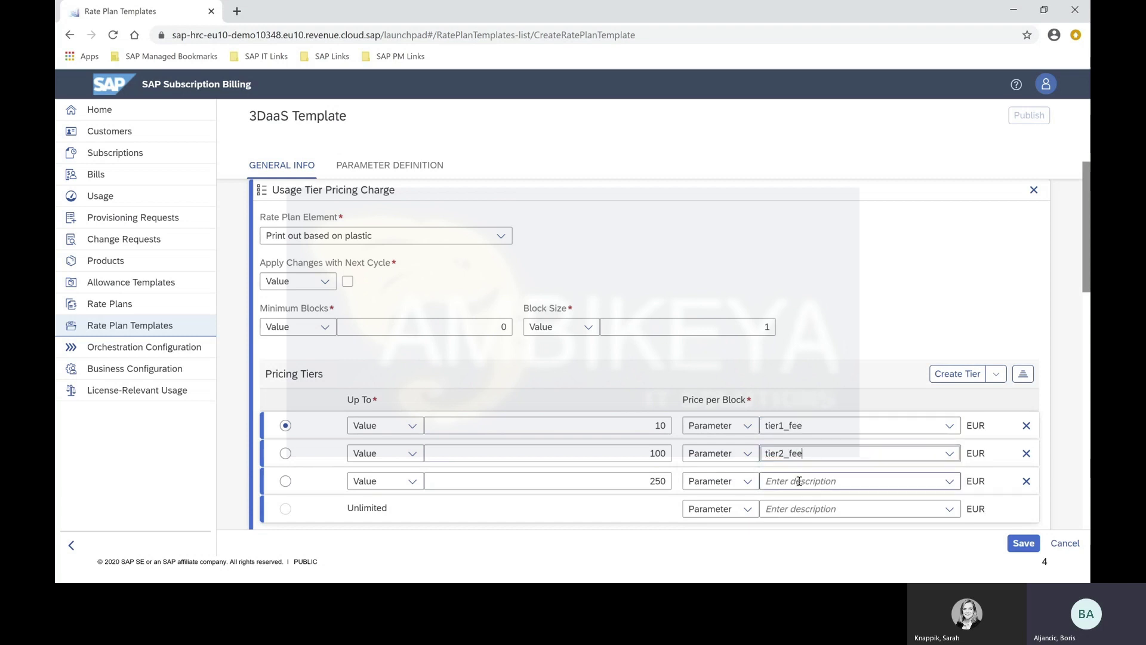
left_click(799, 481)
type("tier3_")
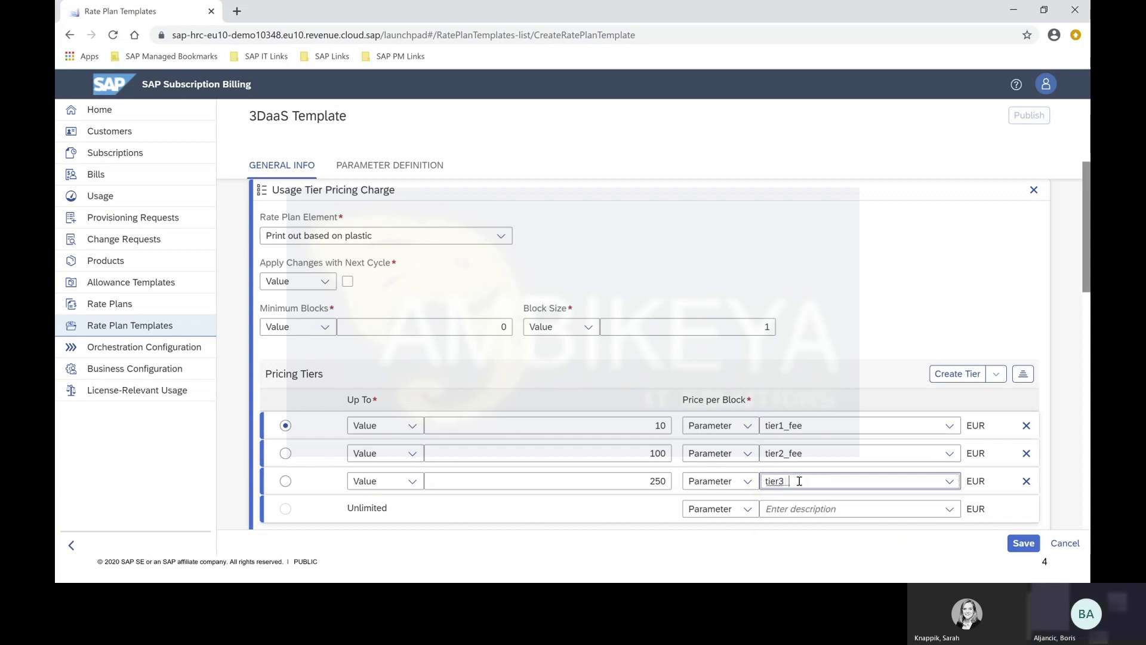
type("fee")
left_click(797, 507)
type("tier4_fee")
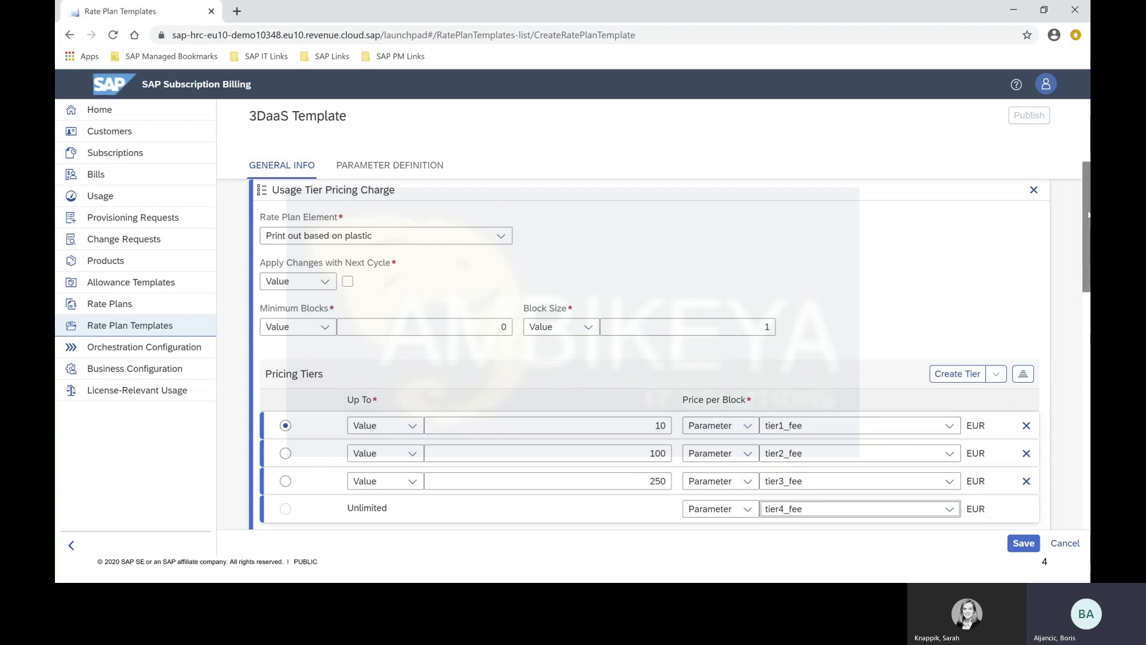
Add a custom amount with the same pricing model to the usage charge.
scroll(971, 281, "down", 2)
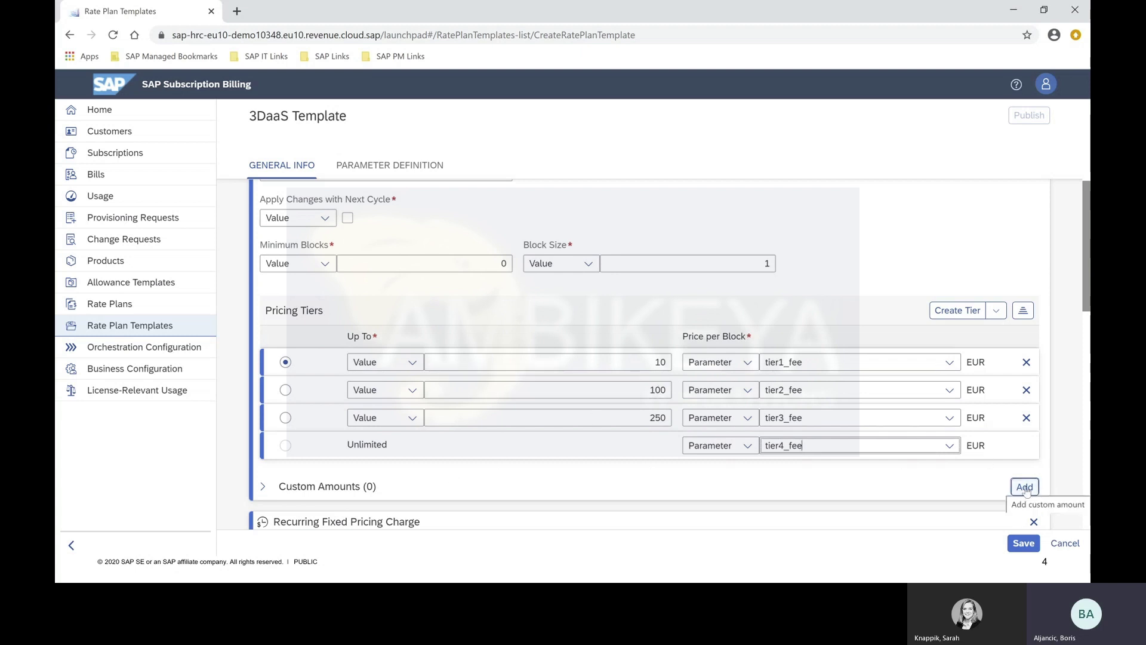
scroll(1026, 490, "up", 1)
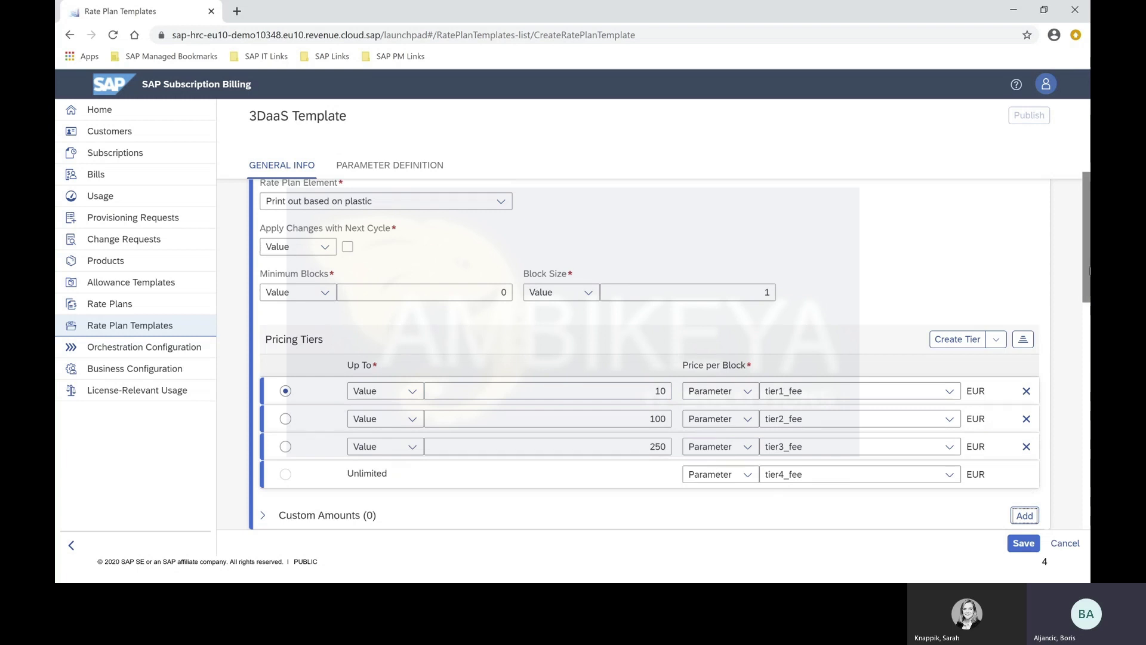
scroll(1031, 404, "down", 4)
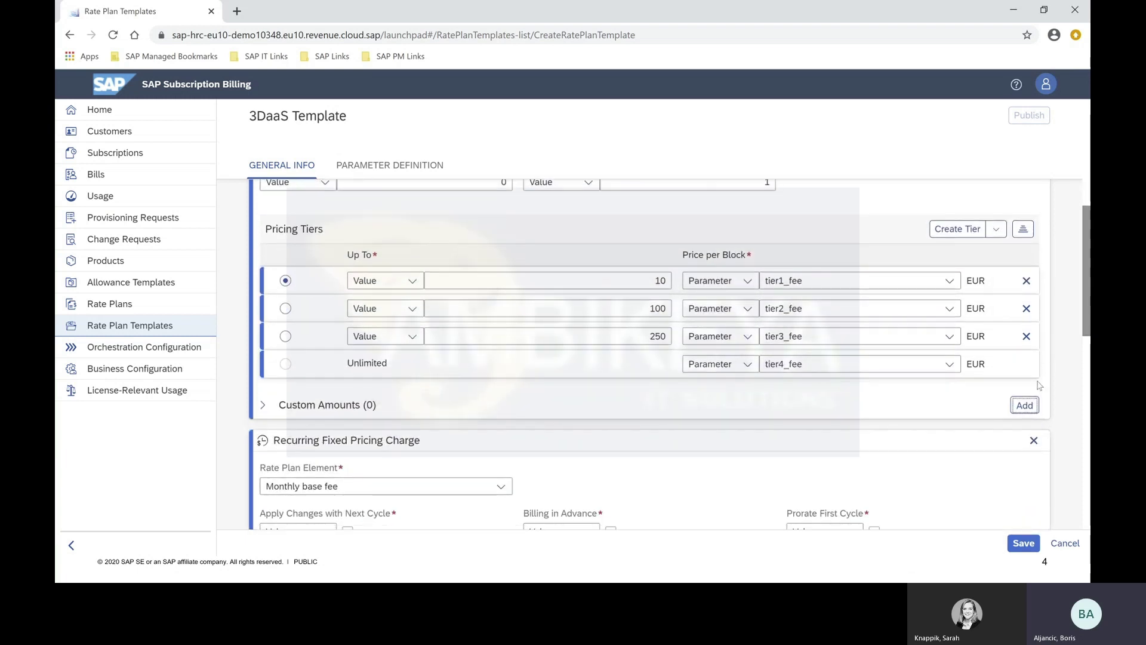
scroll(1031, 406, "up", 4)
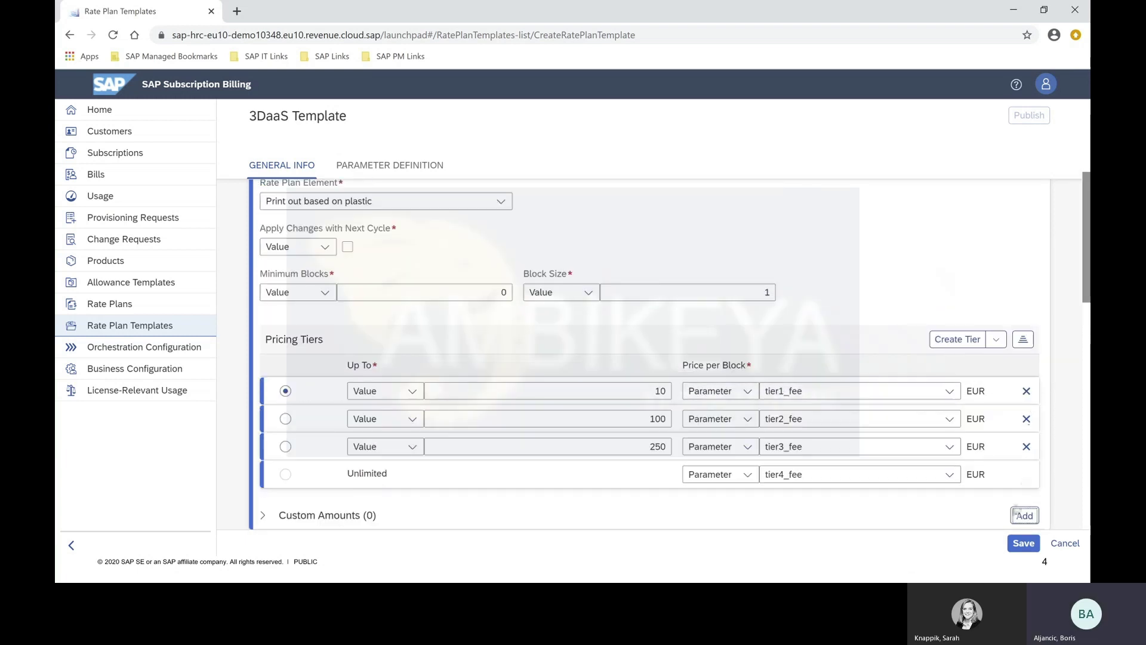
left_click(1015, 517)
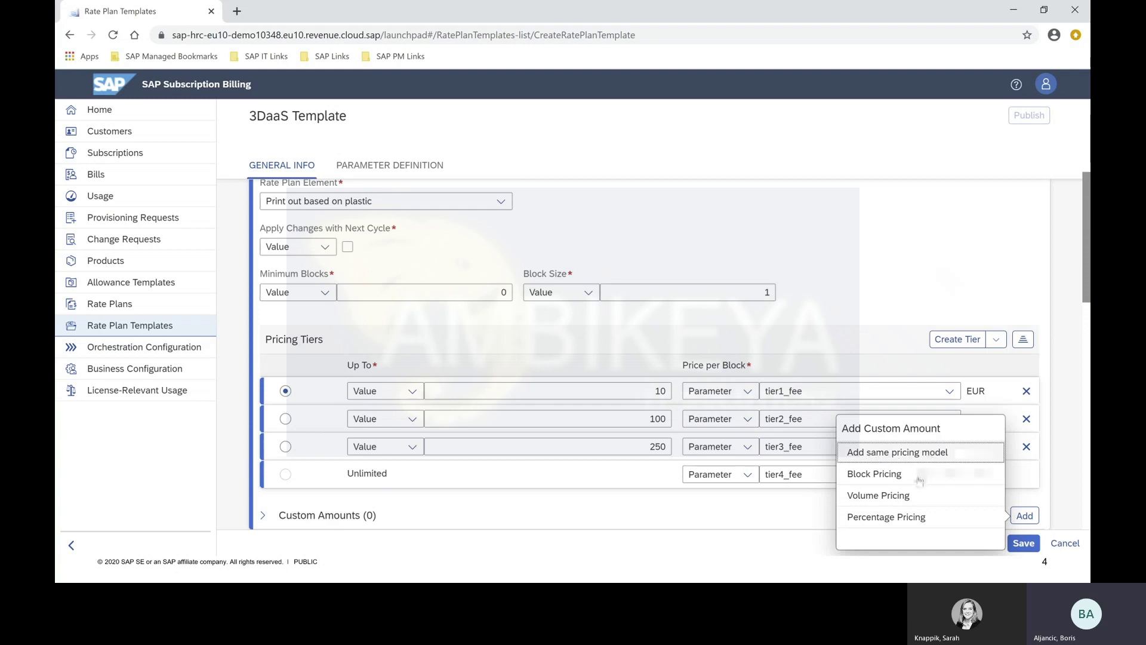
left_click(954, 453)
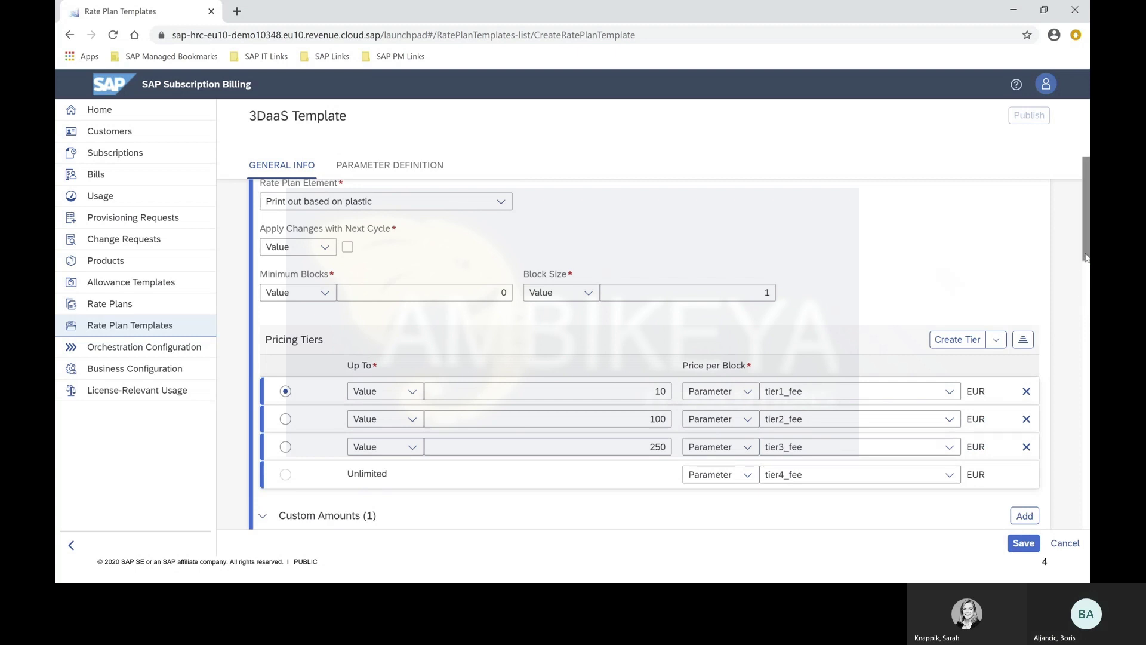
Give the usage custom amount the code Commission to be paid to sales partners and remove its 100 and 250 tiers.
scroll(1087, 289, "down", 1)
scroll(1086, 289, "down", 4)
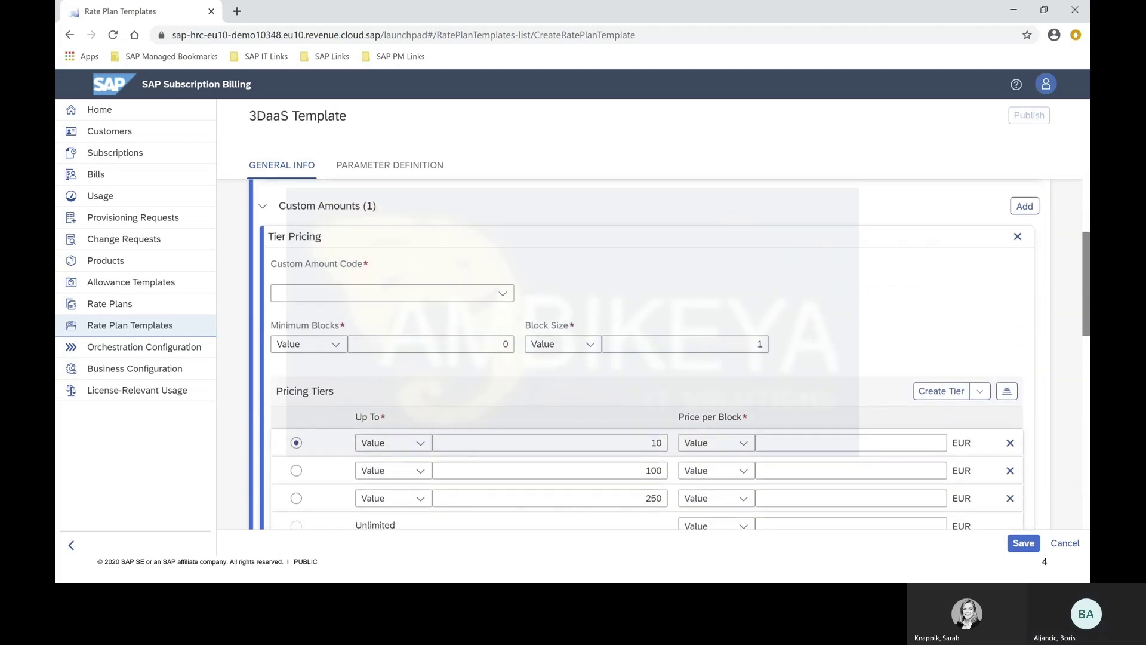
left_click(349, 279)
left_click(350, 296)
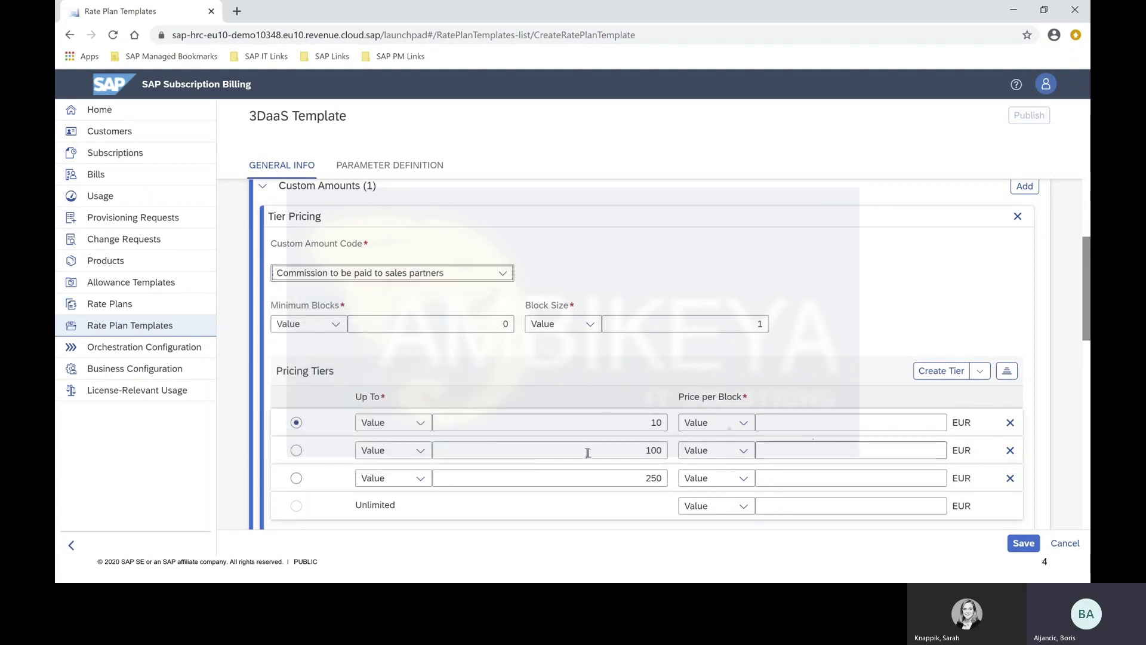
left_click(1009, 450)
left_click(1009, 449)
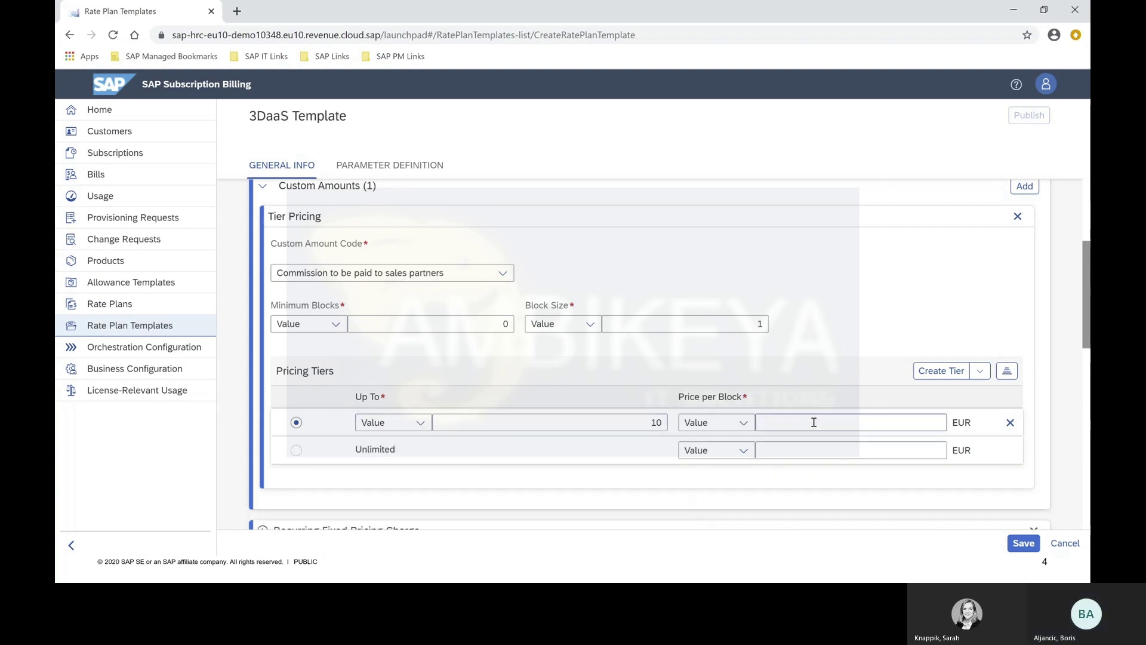
Set the commission price per block to 0 for the 10-block tier and to the parameter tier_commission for the unlimited tier.
left_click(789, 422)
scroll(788, 421, "up", 1)
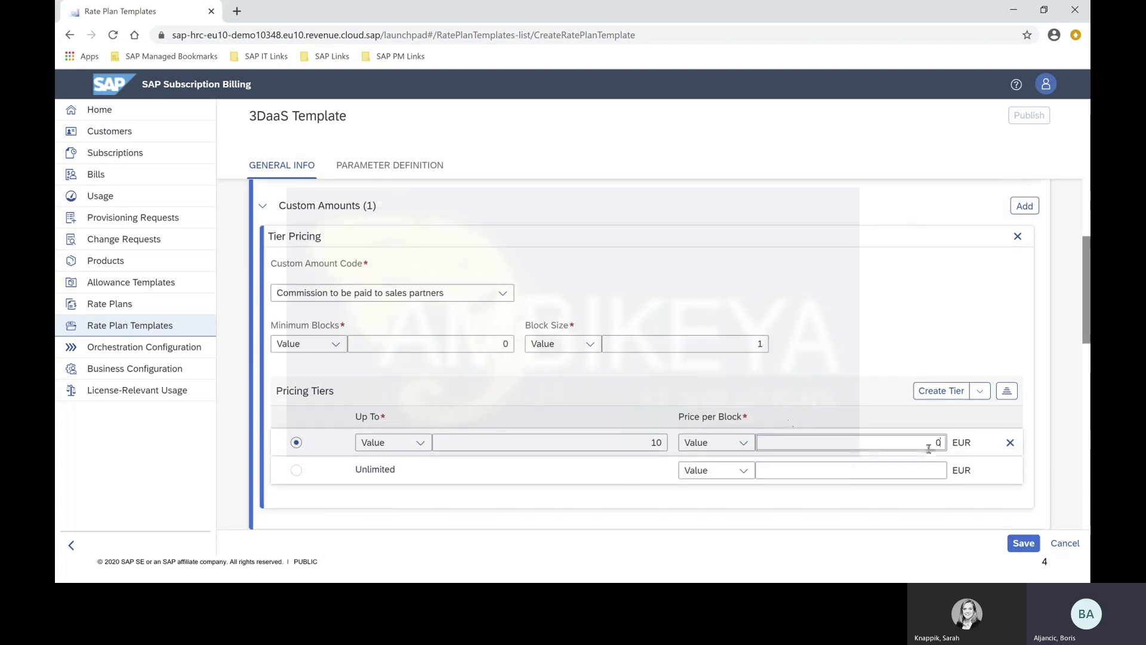
left_click(744, 471)
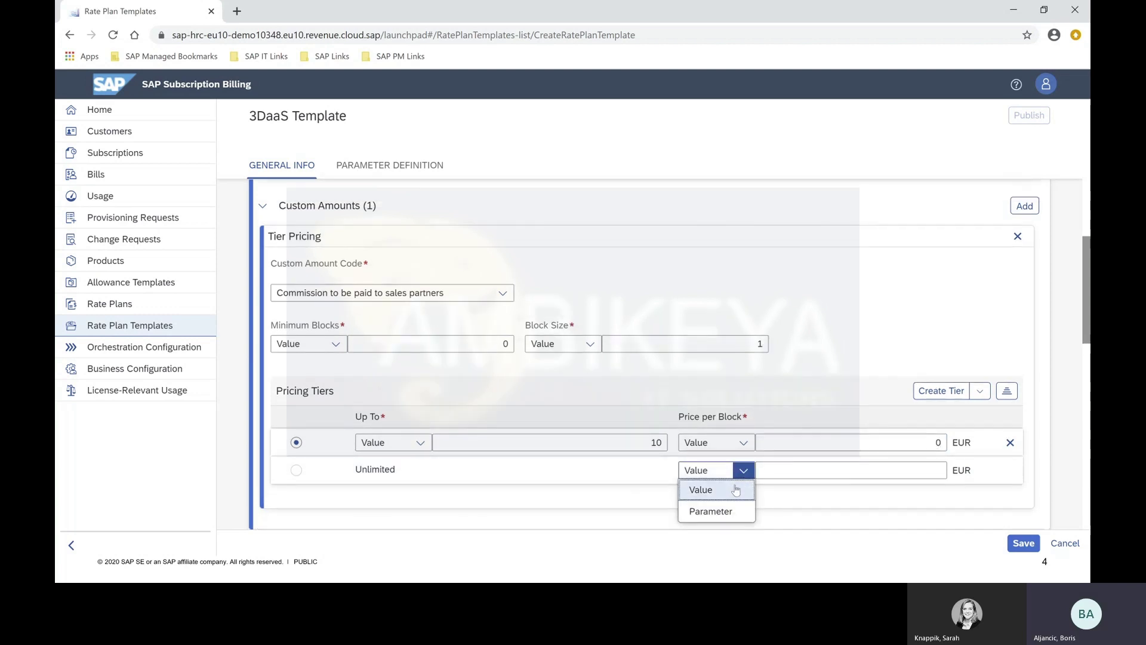
left_click(728, 511)
left_click(779, 473)
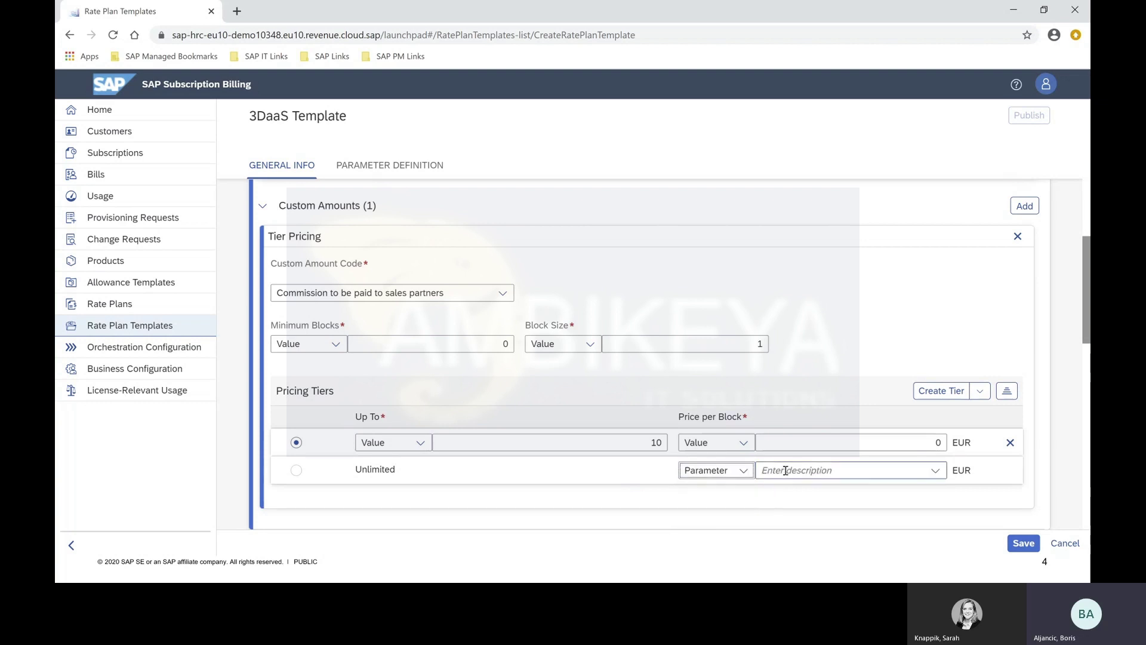
type("tier")
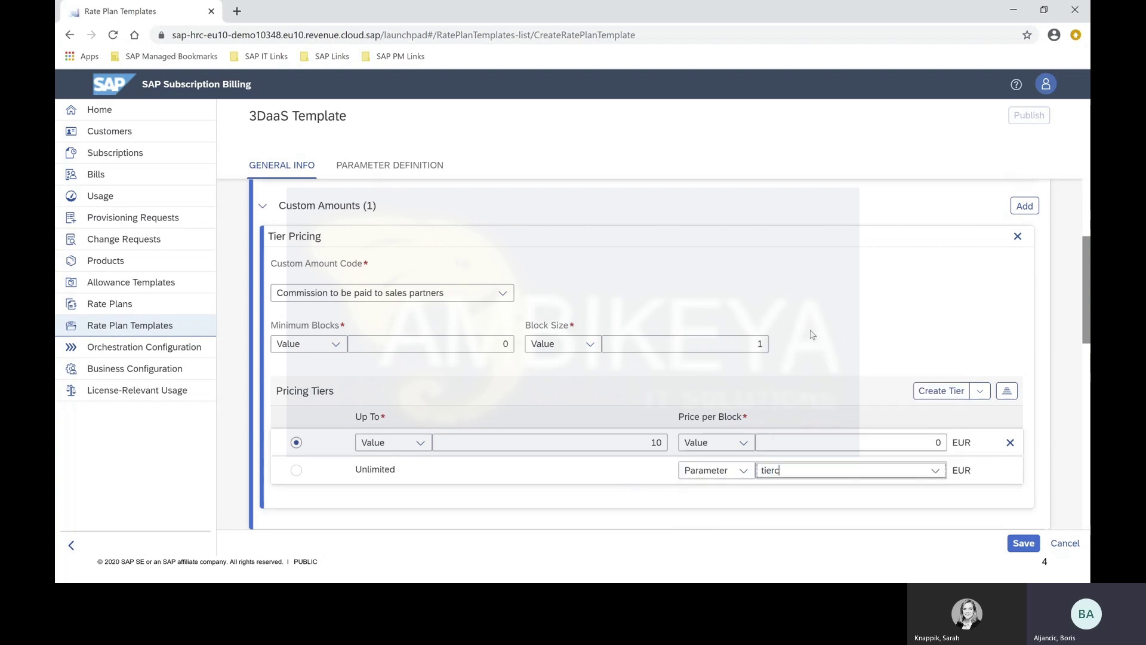
type("_commission")
Check the pricing slide, and review the template's charges and its parameter definitions.
key("alt+Tab")
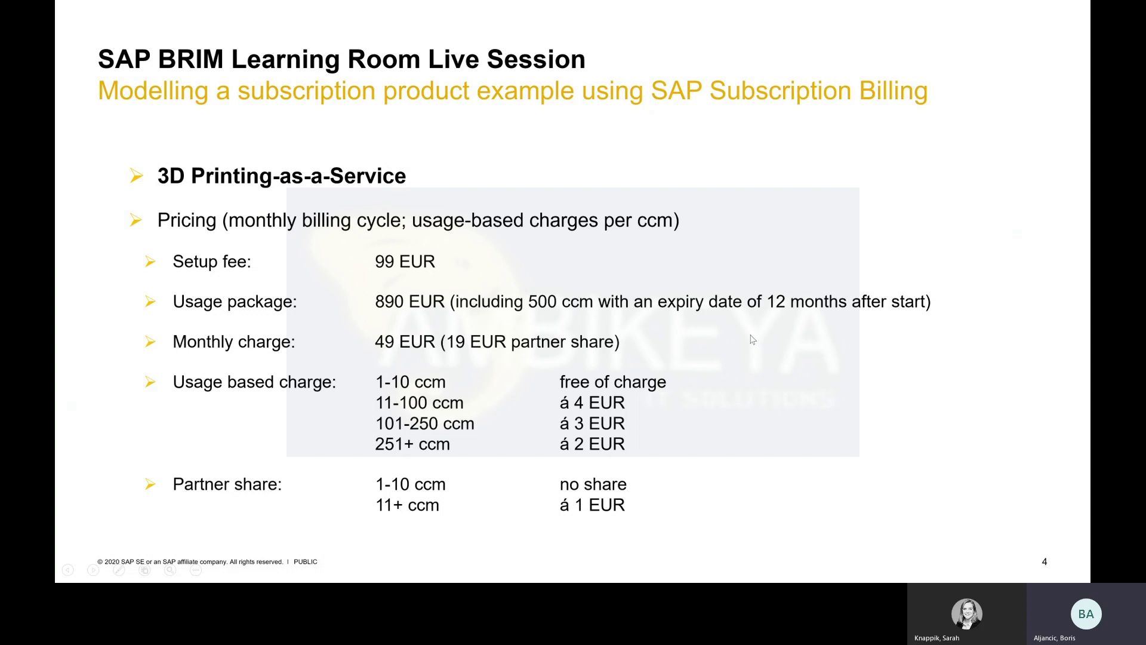
key("alt+Tab")
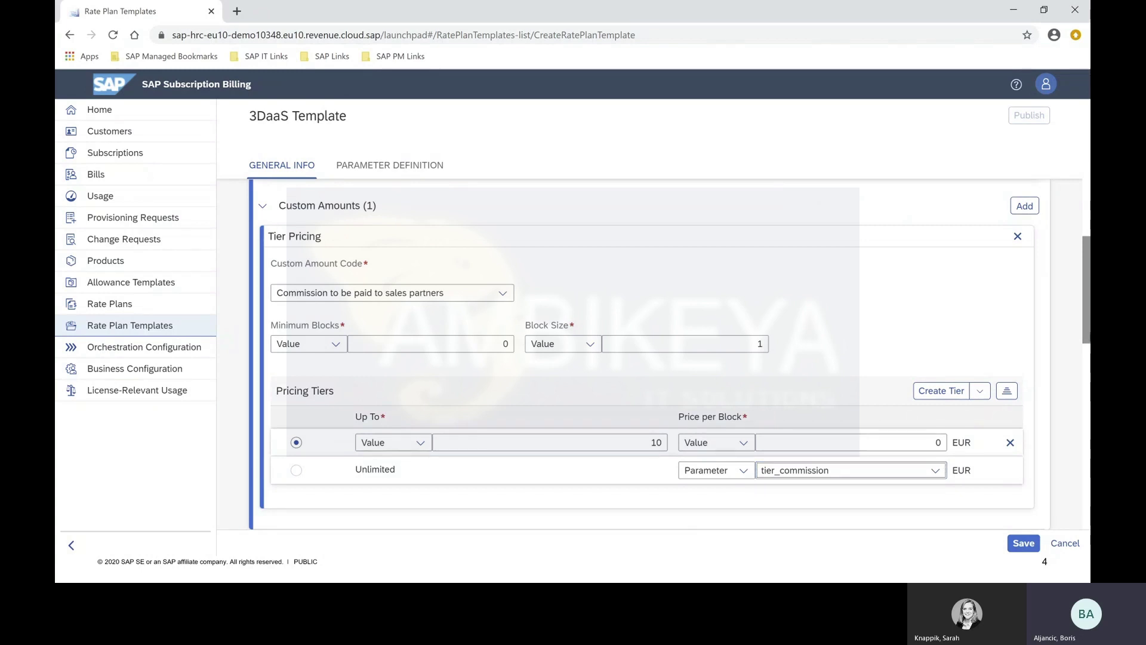
left_click_drag(1086, 328, 1086, 513)
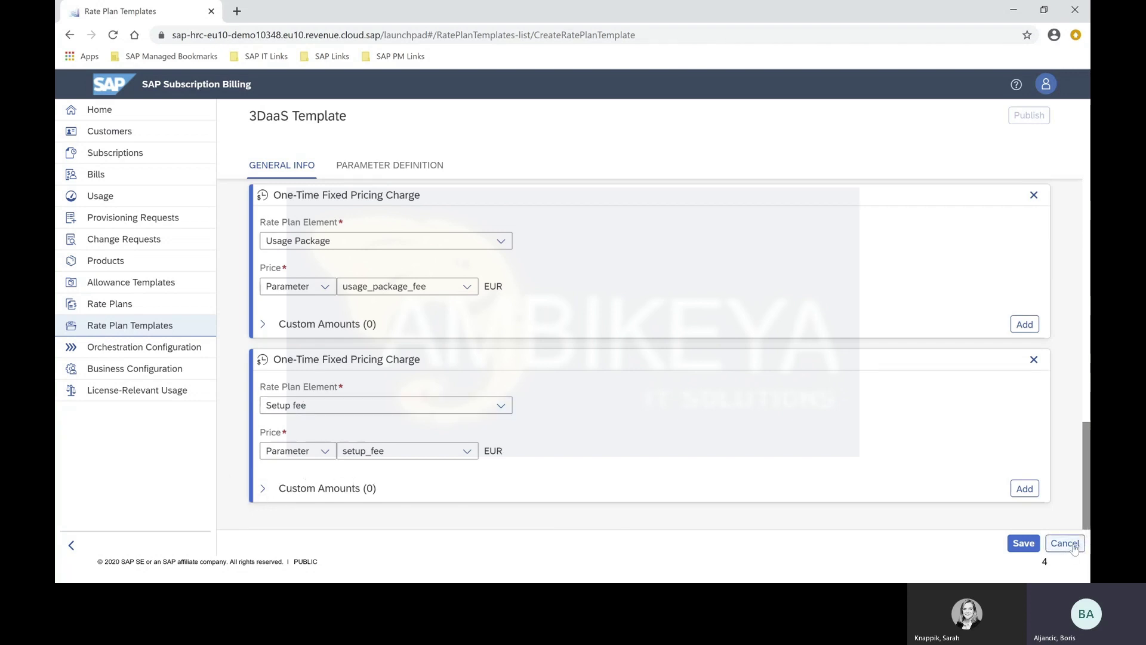
scroll(1087, 482, "up", 2)
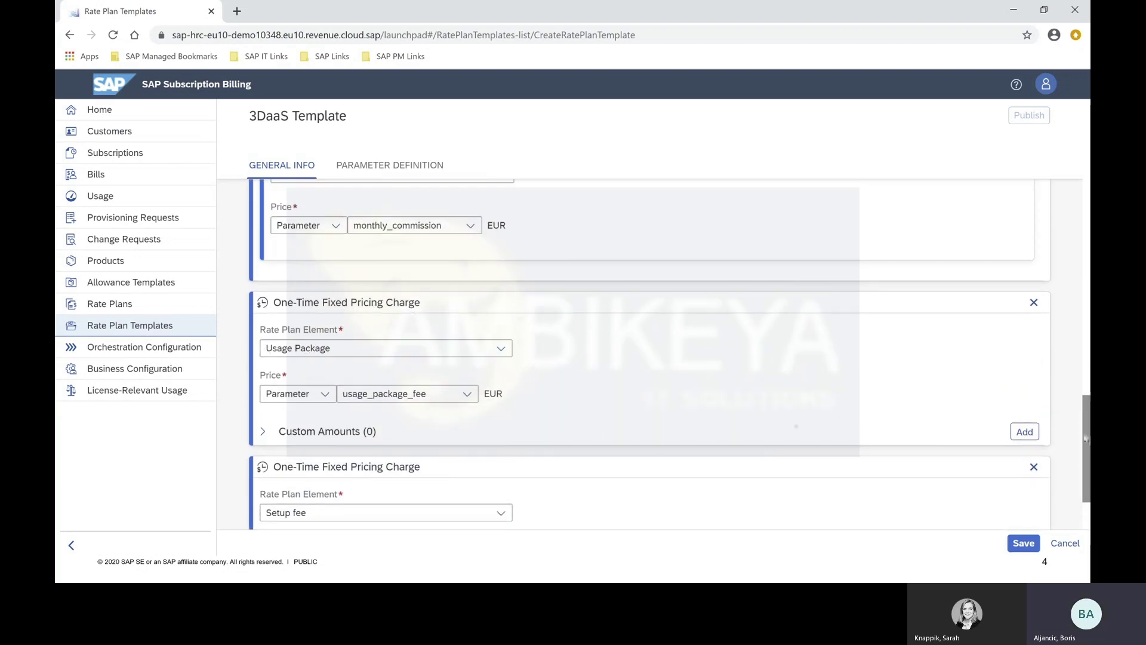
scroll(1083, 431, "up", 3)
scroll(547, 272, "up", 2)
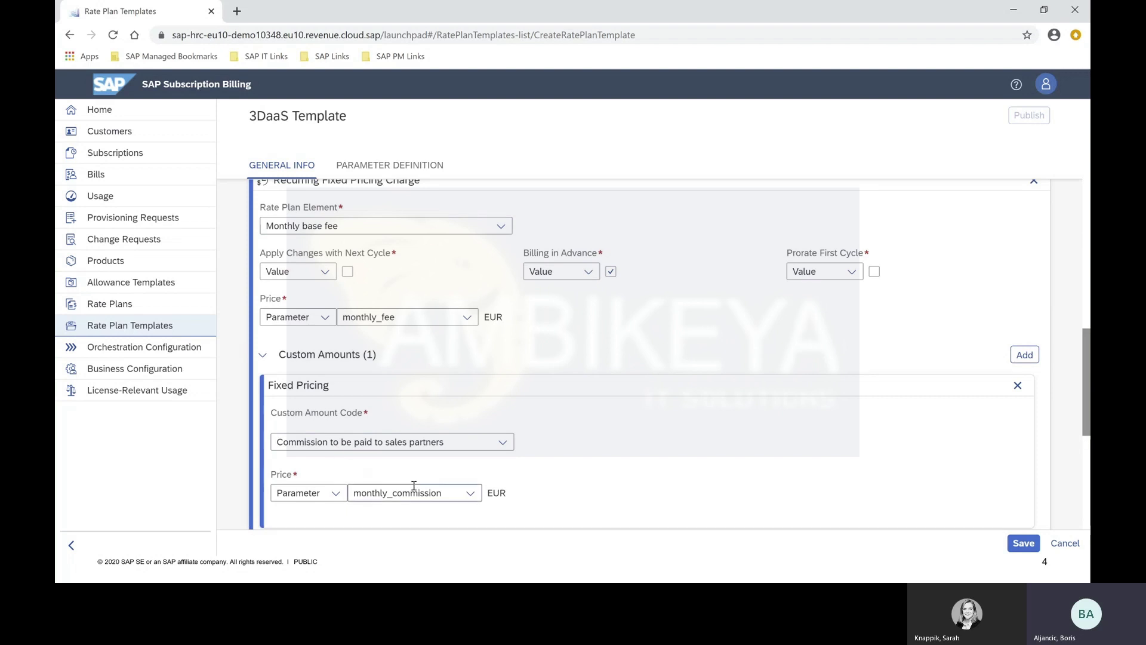
left_click_drag(1088, 419, 1088, 191)
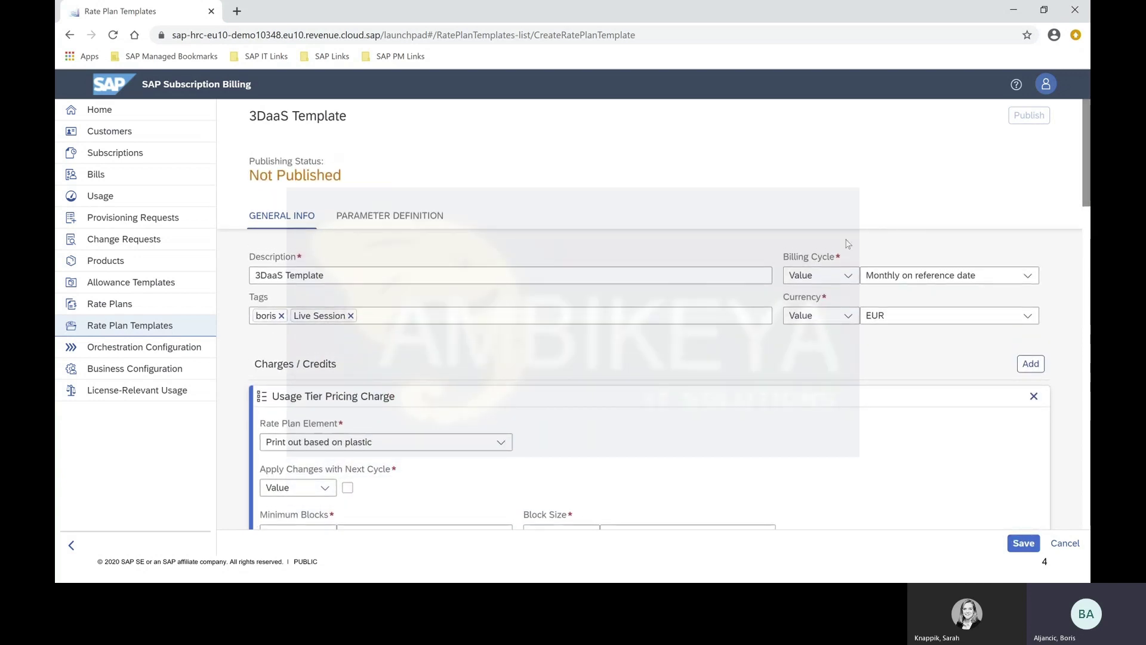
left_click(379, 217)
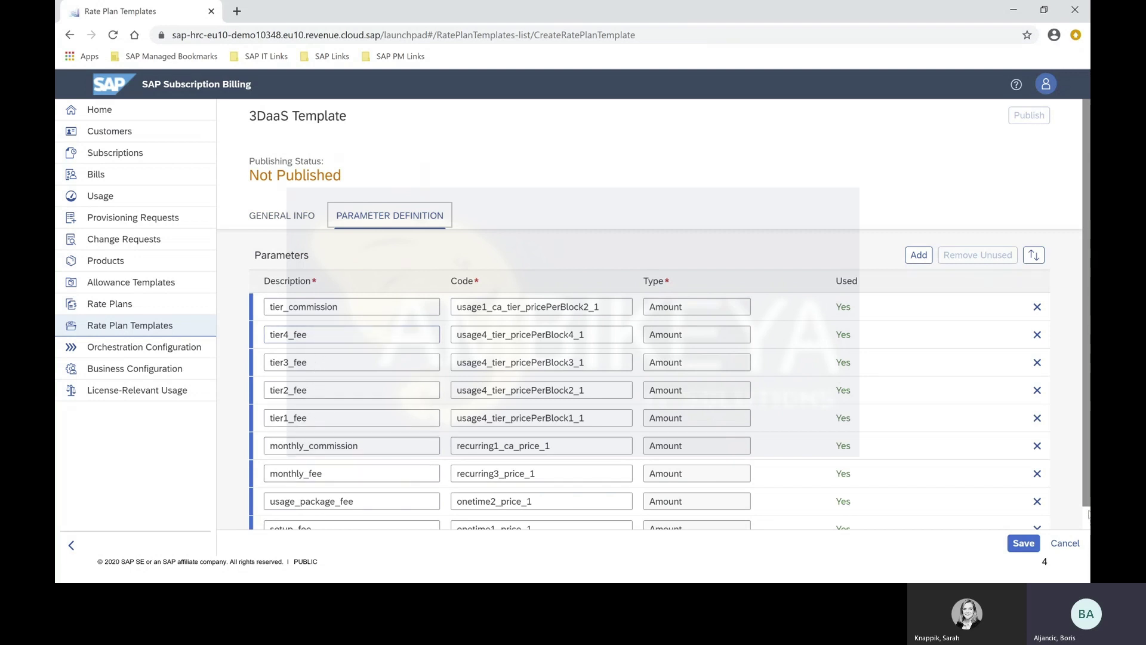
scroll(1083, 485, "down", 1)
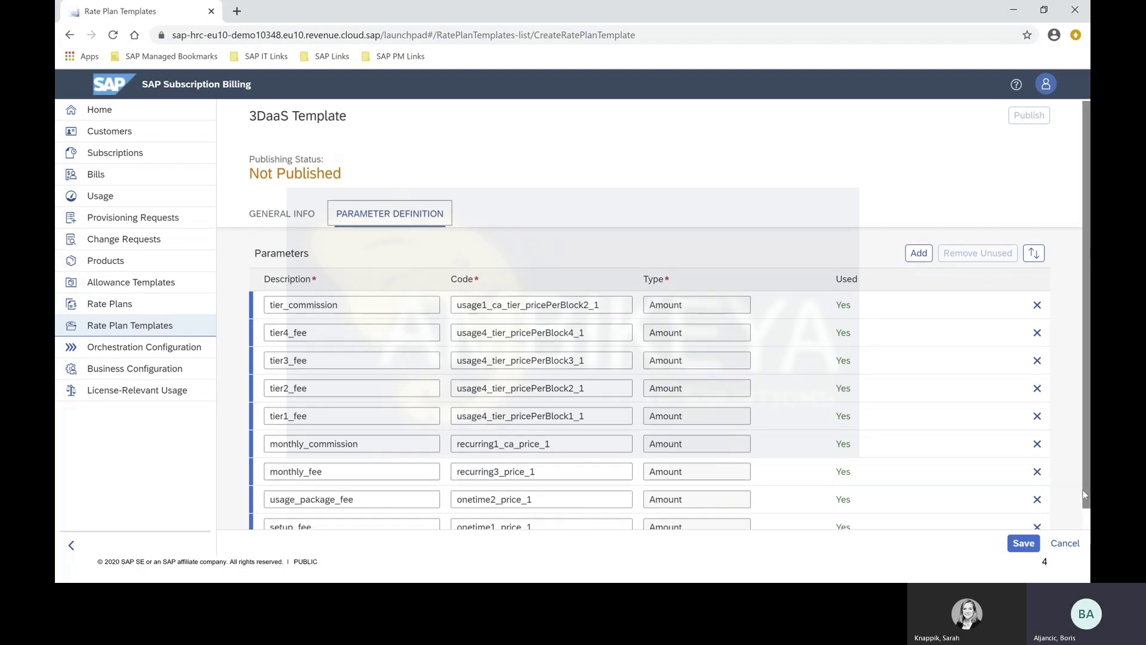
scroll(1084, 503, "down", 1)
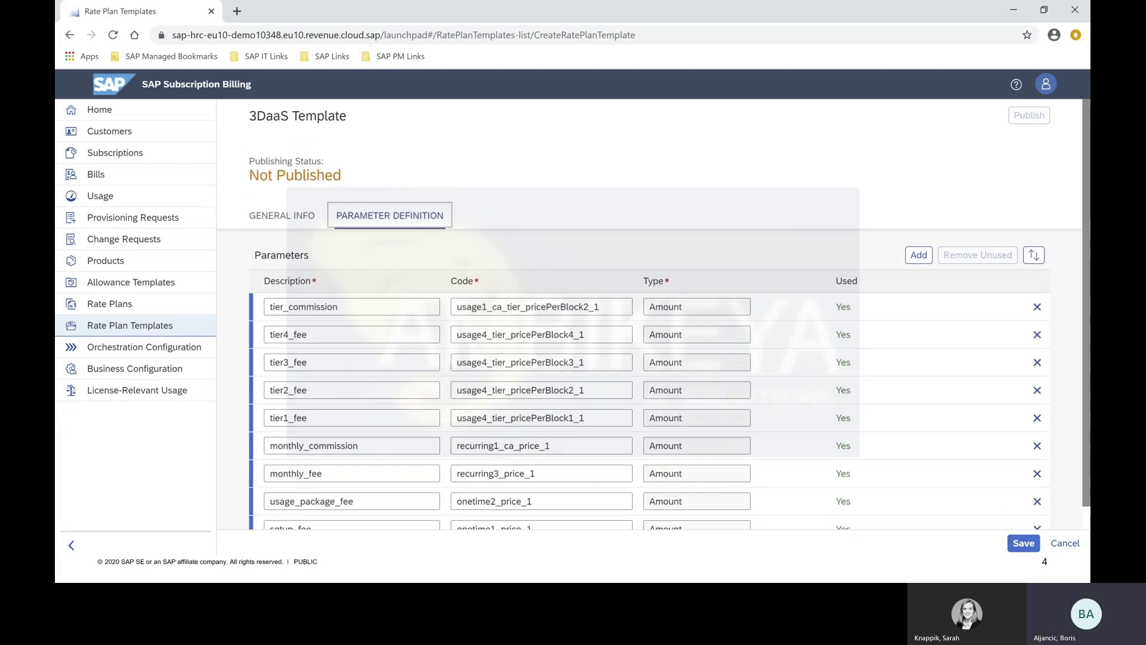
Save the 3DaaS rate plan template and publish it.
left_click(1023, 544)
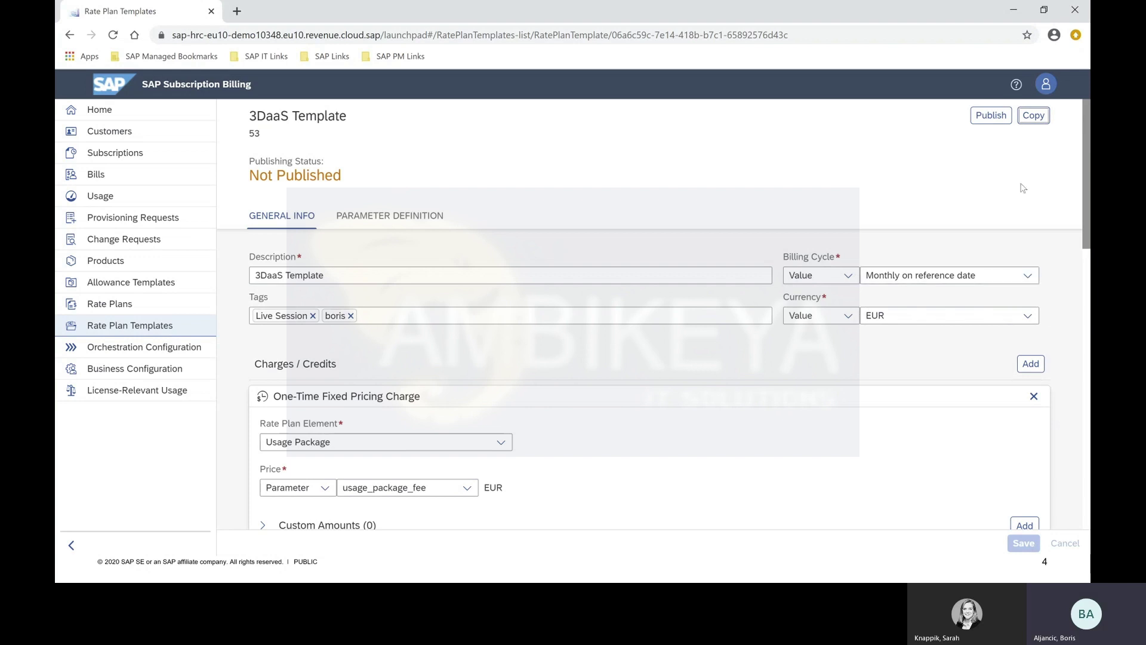
left_click(991, 117)
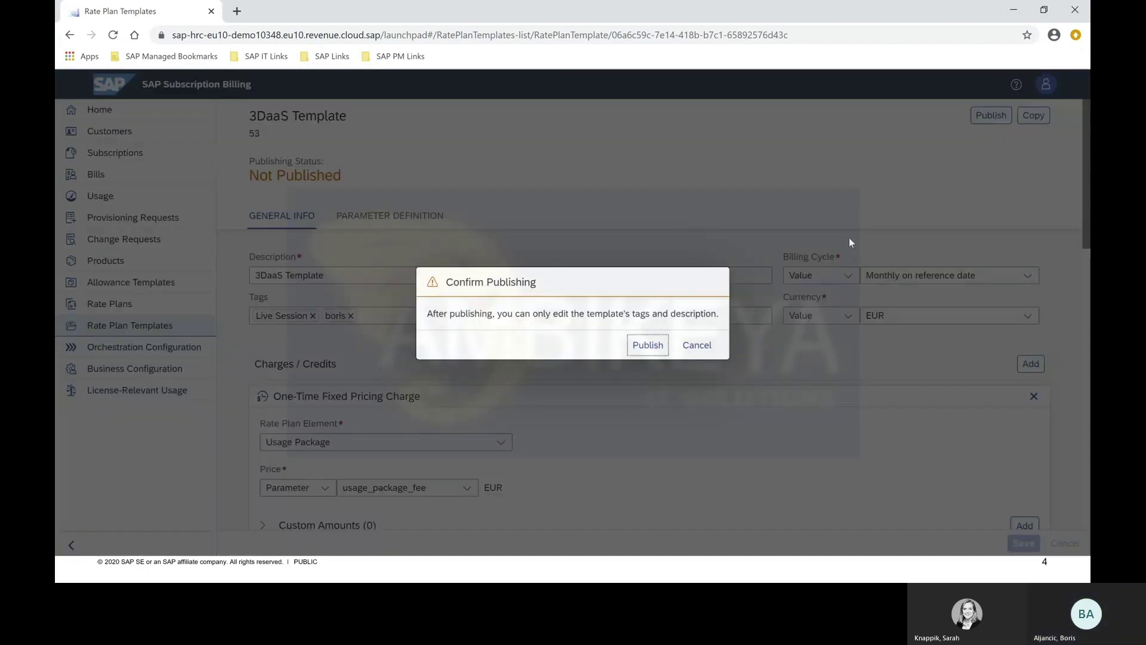
left_click(647, 343)
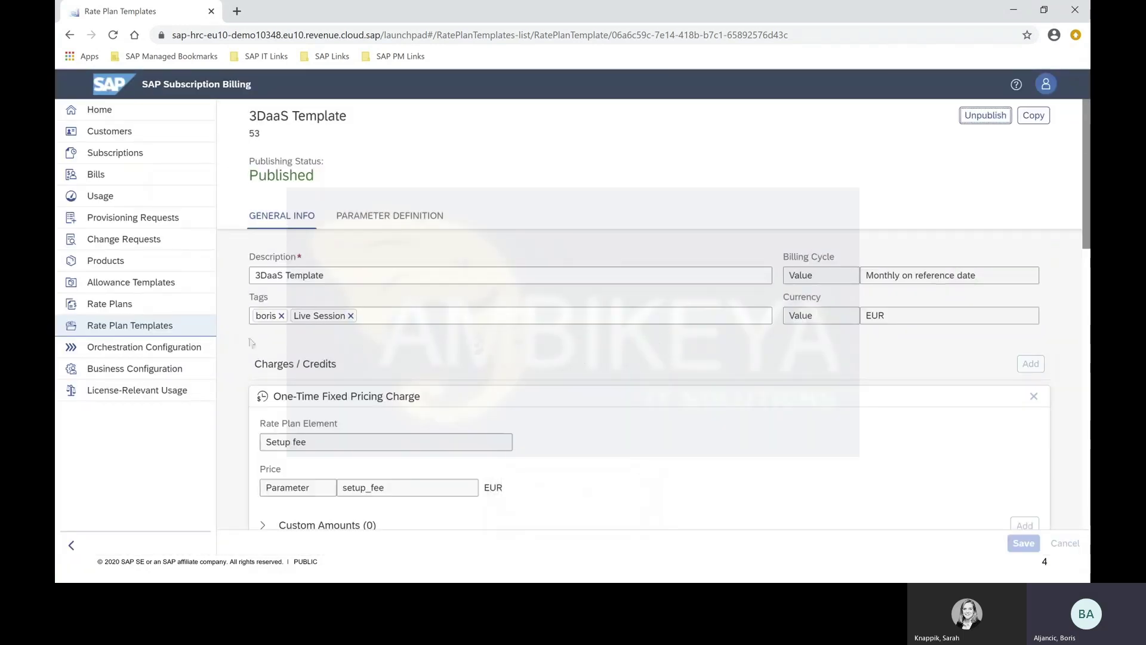
Create an allowance template in full-screen view with the description Allowance for 3DaaS incl. 500 ccm.
left_click(184, 287)
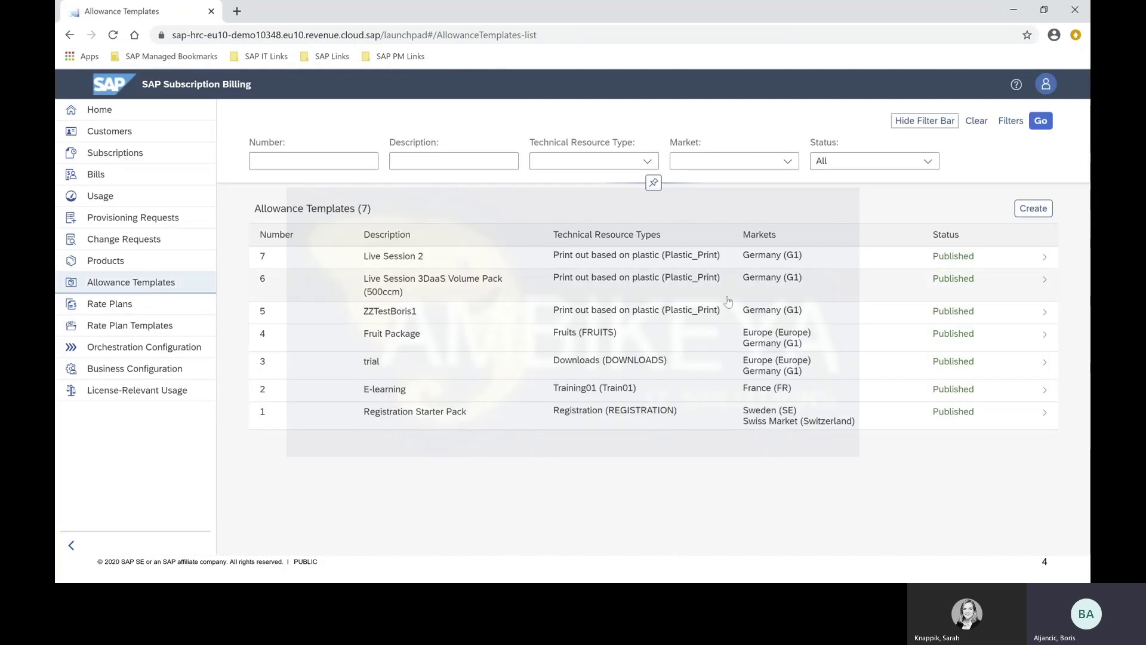
left_click(1034, 208)
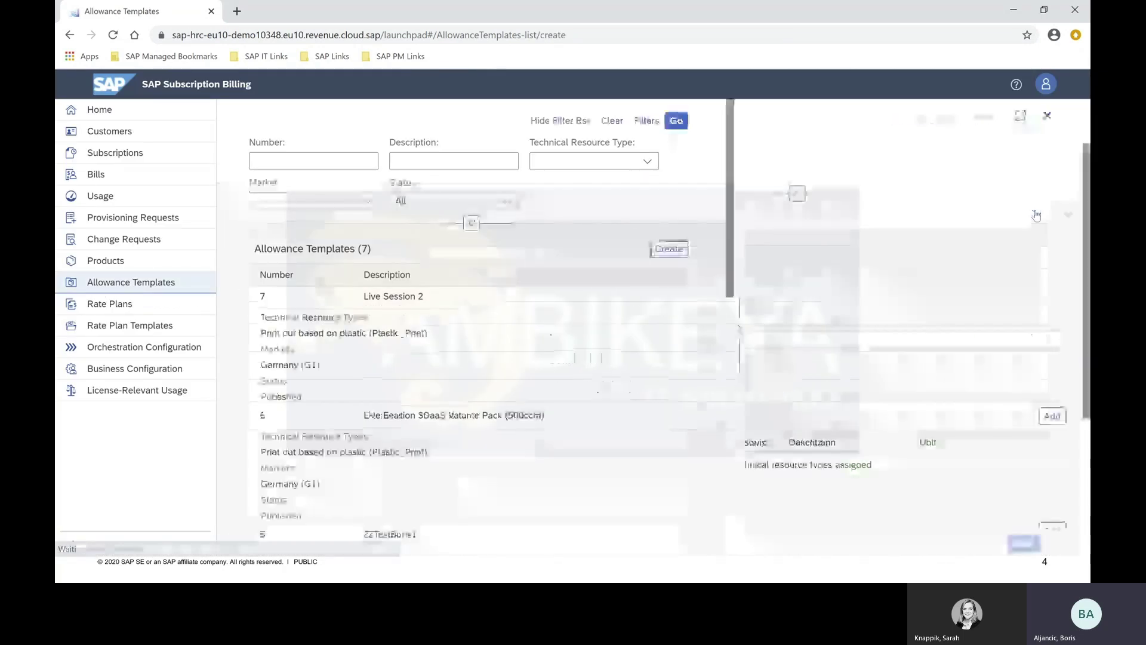
left_click(1023, 115)
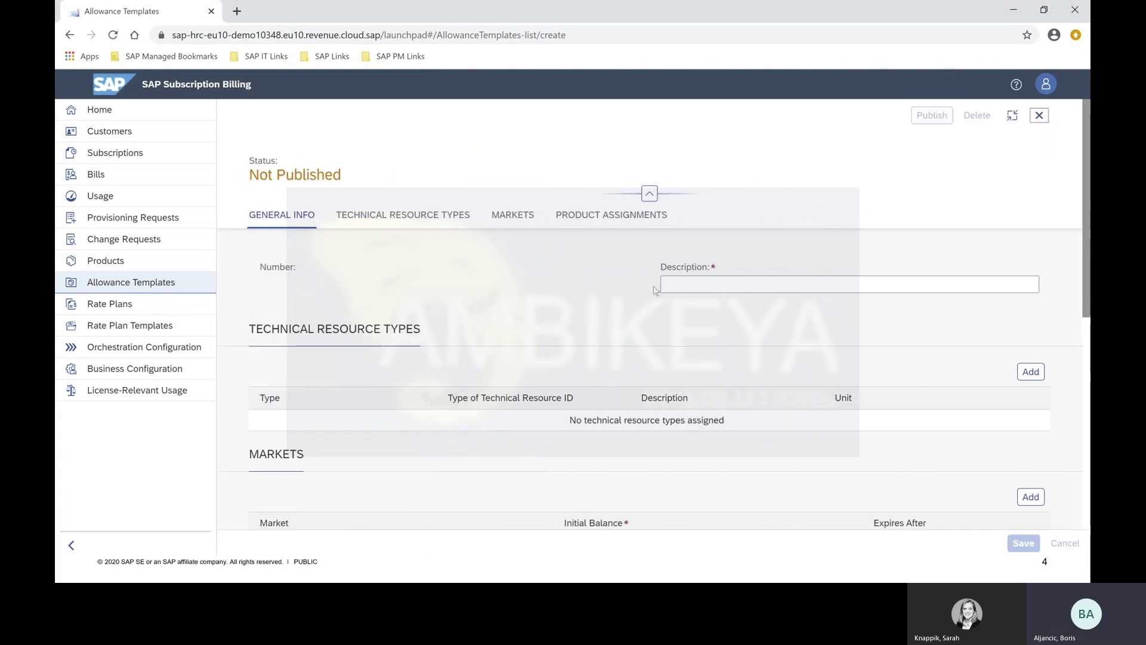
left_click(674, 282)
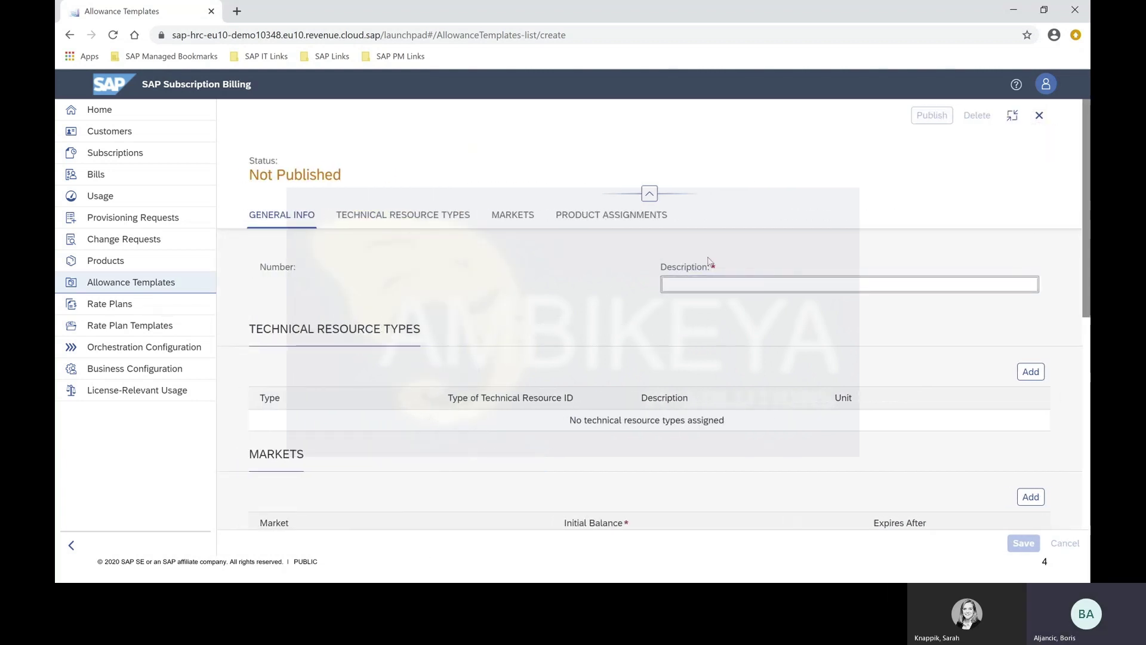
type("All")
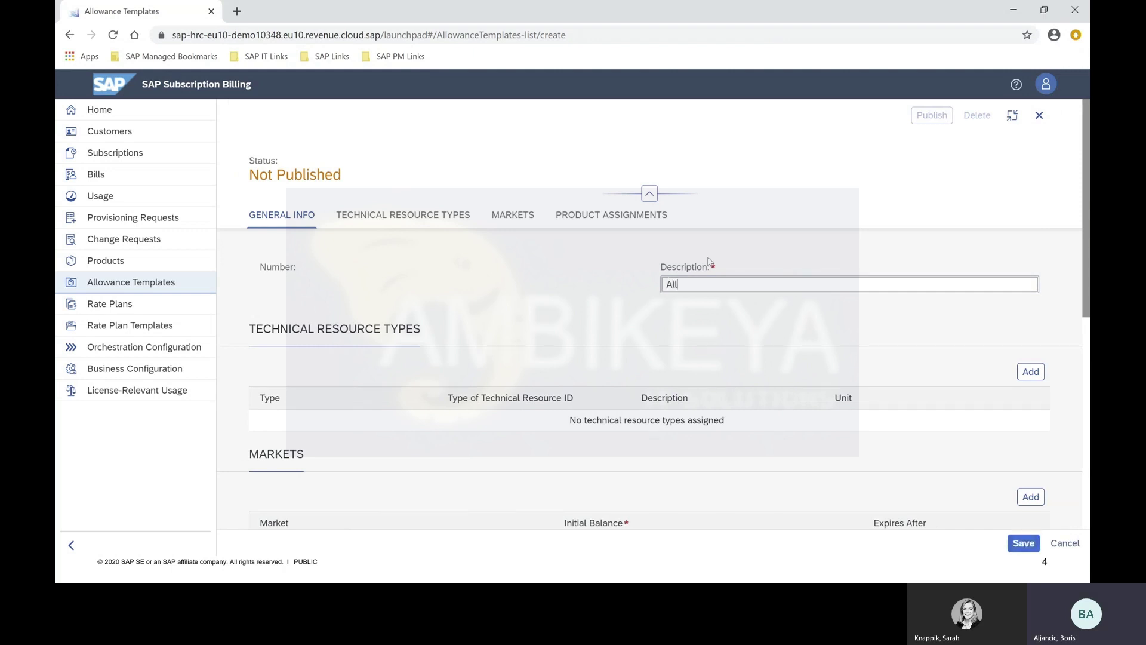
type("owande for 3DaaS incl. 500 ccm")
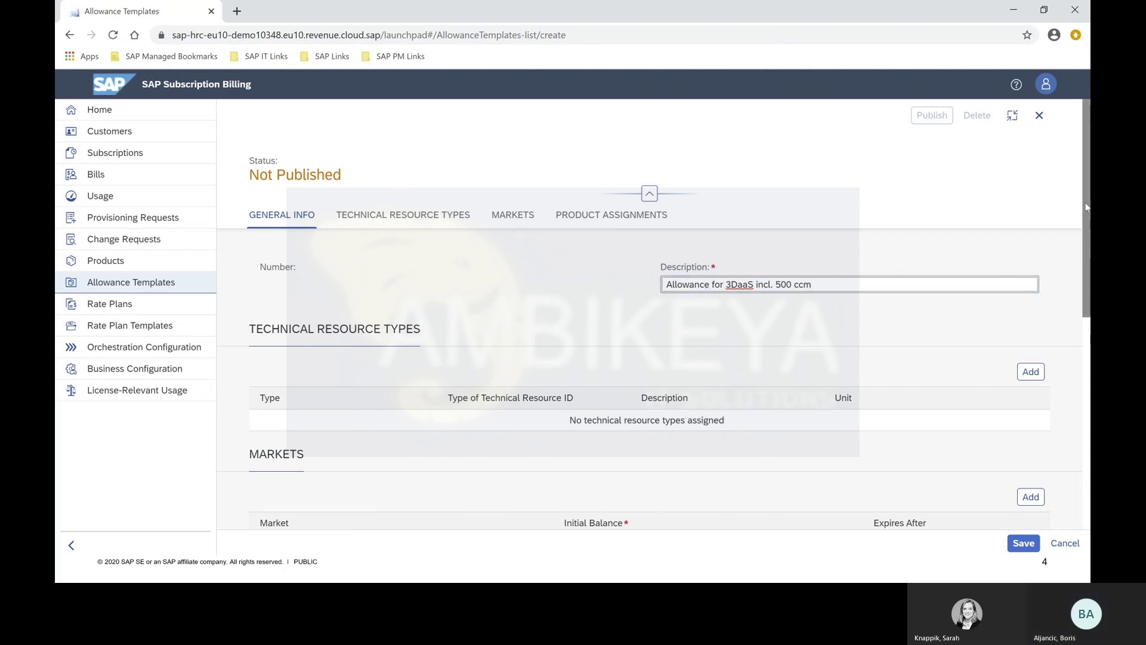
Add the technical resource type Print out based on plastic (Plastic_Print) to the allowance template.
scroll(1067, 275, "down", 2)
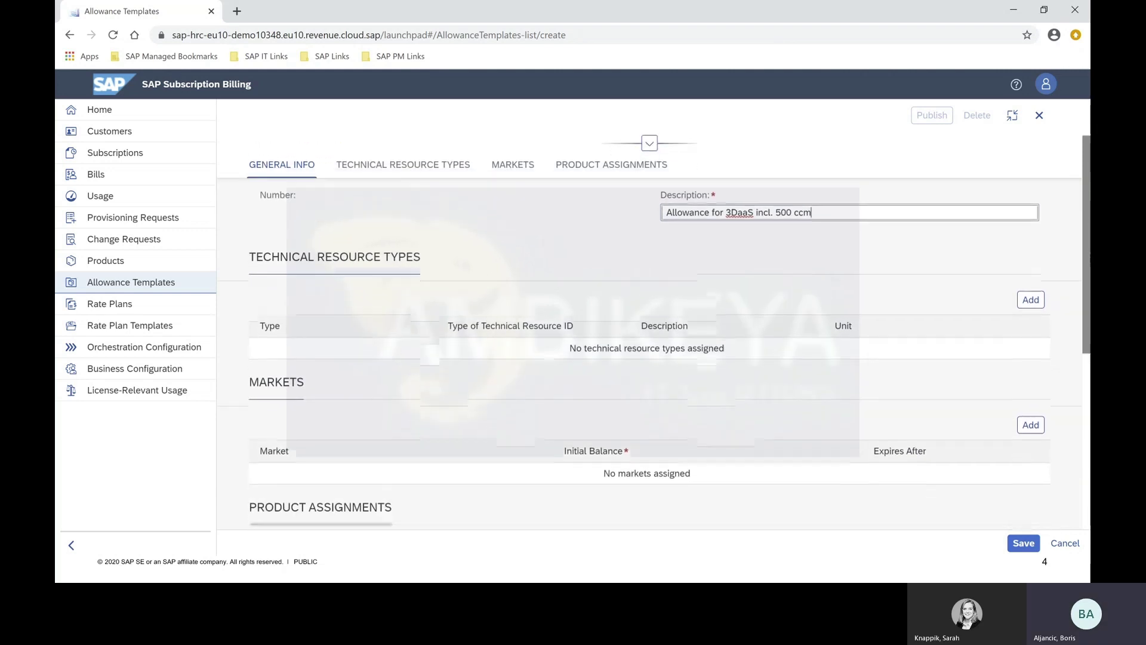
left_click(1030, 295)
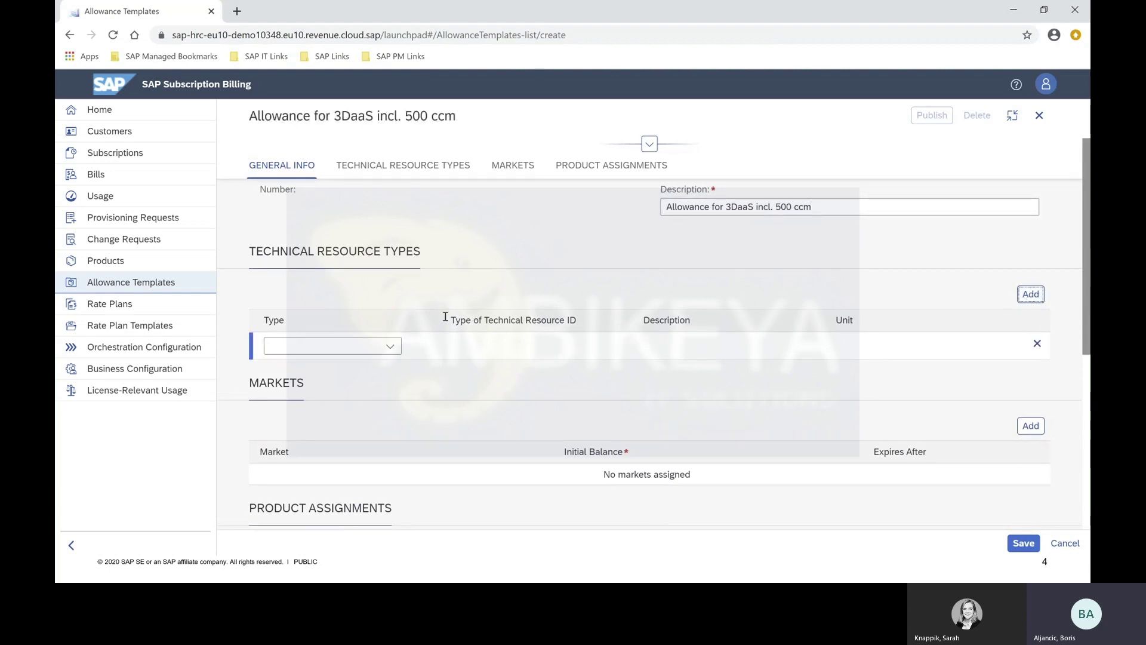
left_click(390, 347)
type("Print")
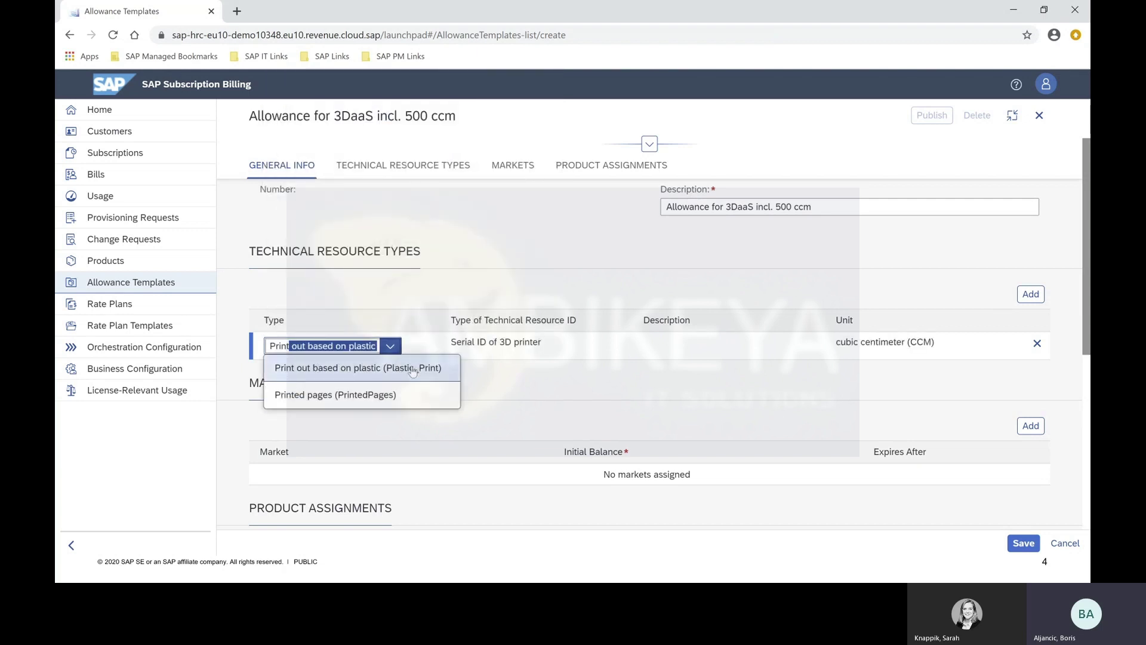
left_click(412, 369)
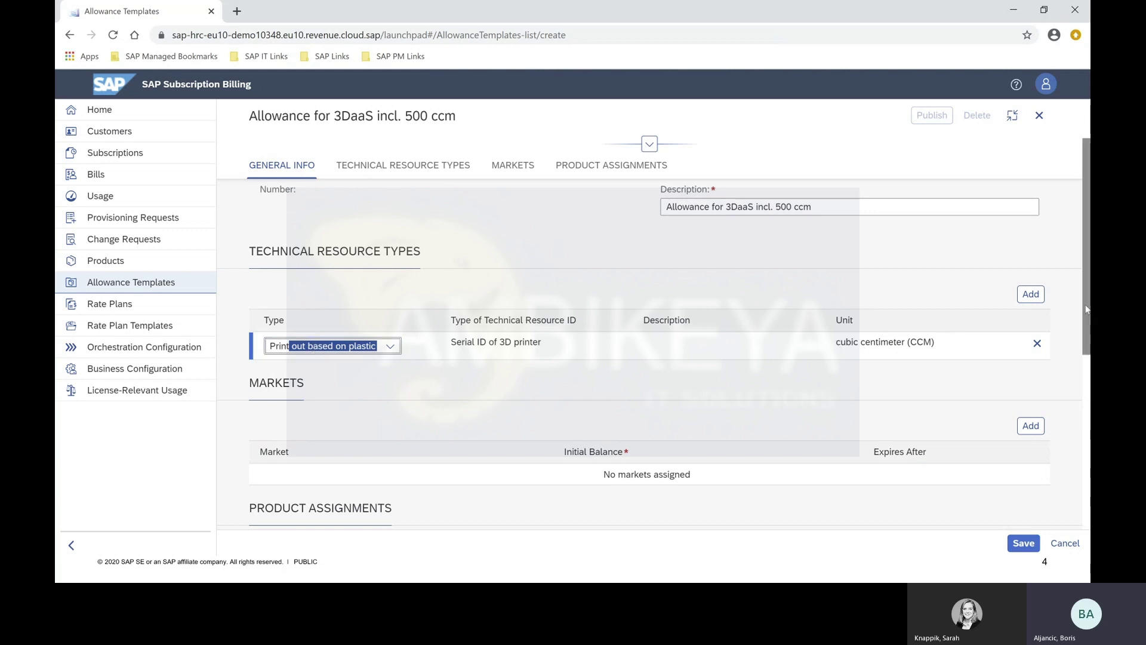
Assign the market Germany to the allowance template.
left_click_drag(1085, 304, 1083, 324)
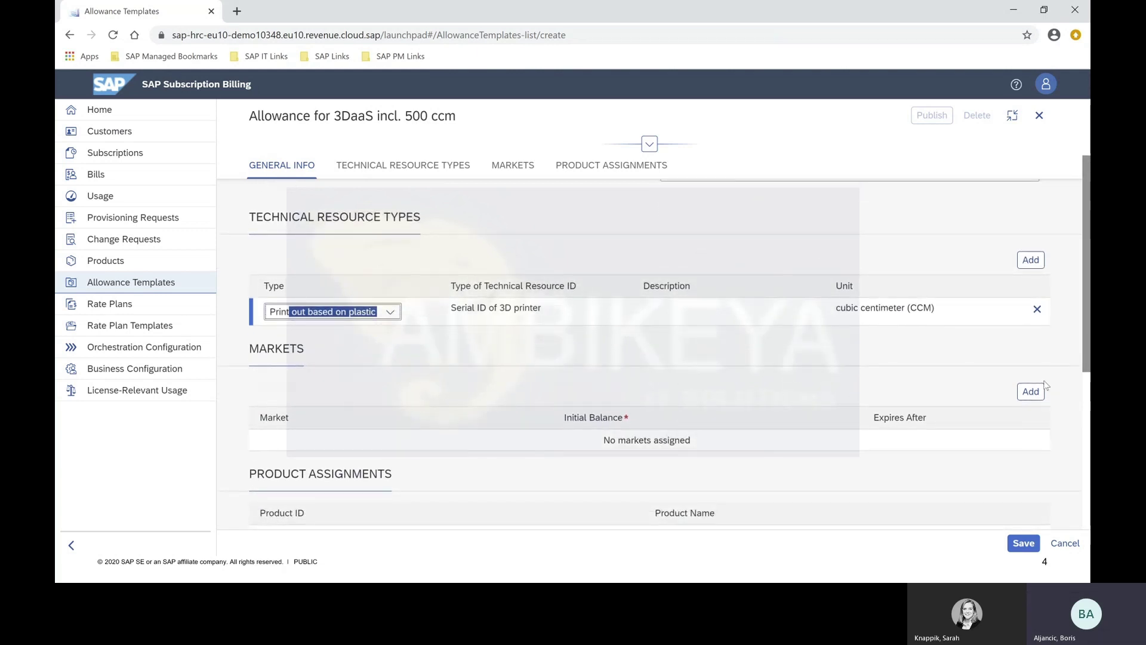
left_click(1030, 393)
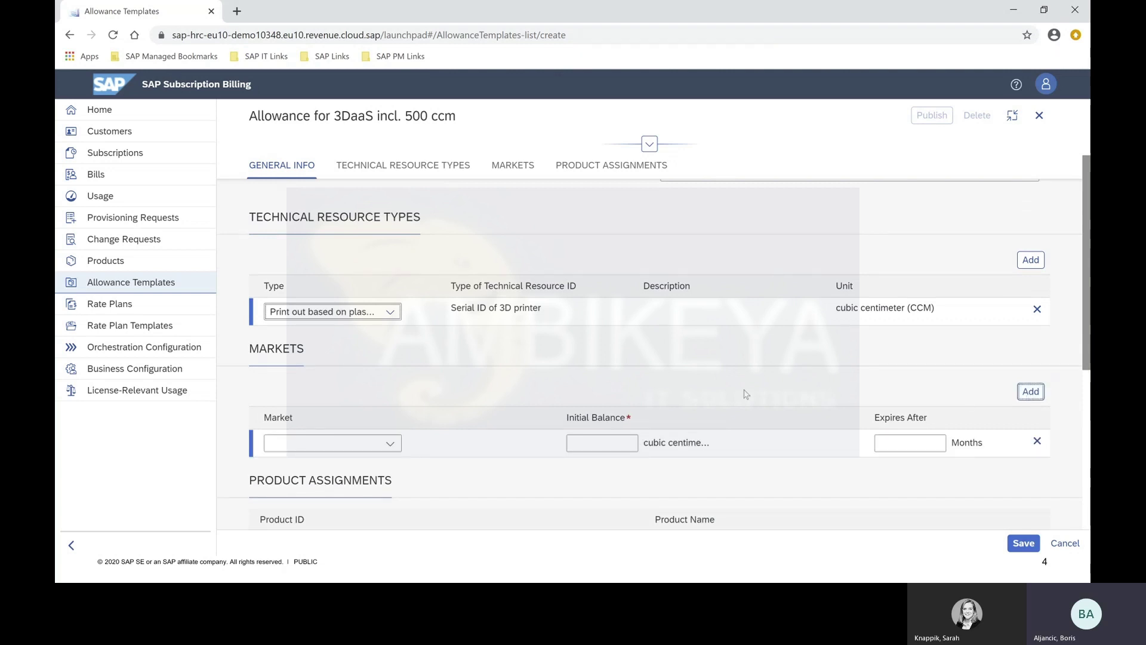
left_click(389, 443)
type("Germany")
left_click(337, 466)
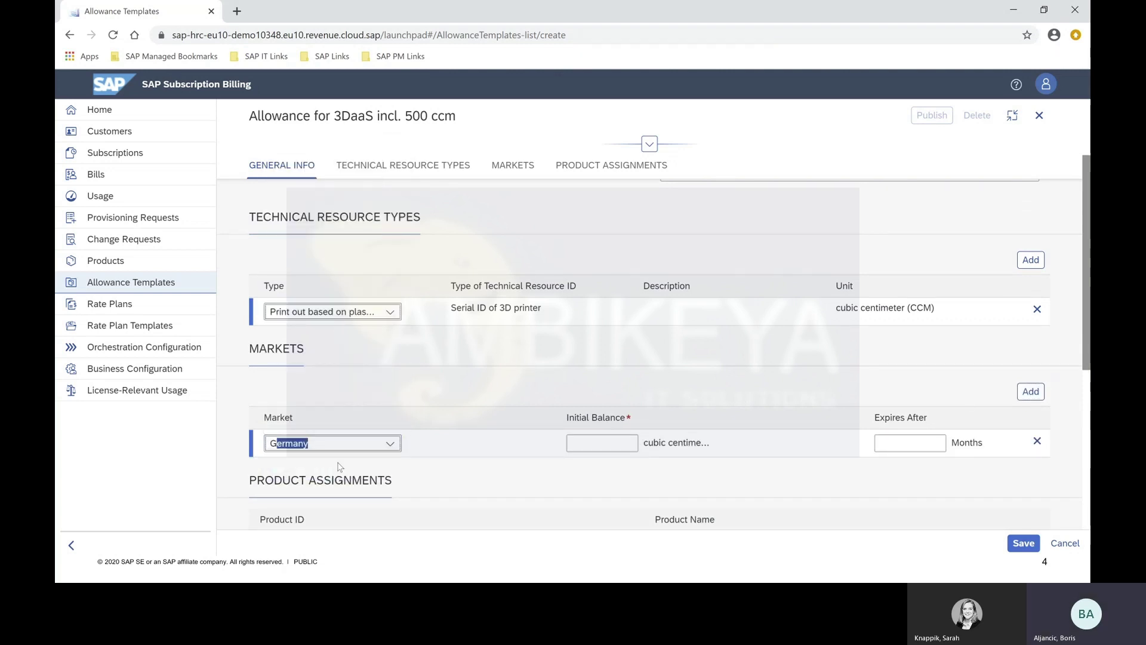
left_click(416, 440)
Give the Germany market an initial balance of 500 cubic centimeters and fill in its expiry in months.
left_click_drag(1086, 344, 1087, 392)
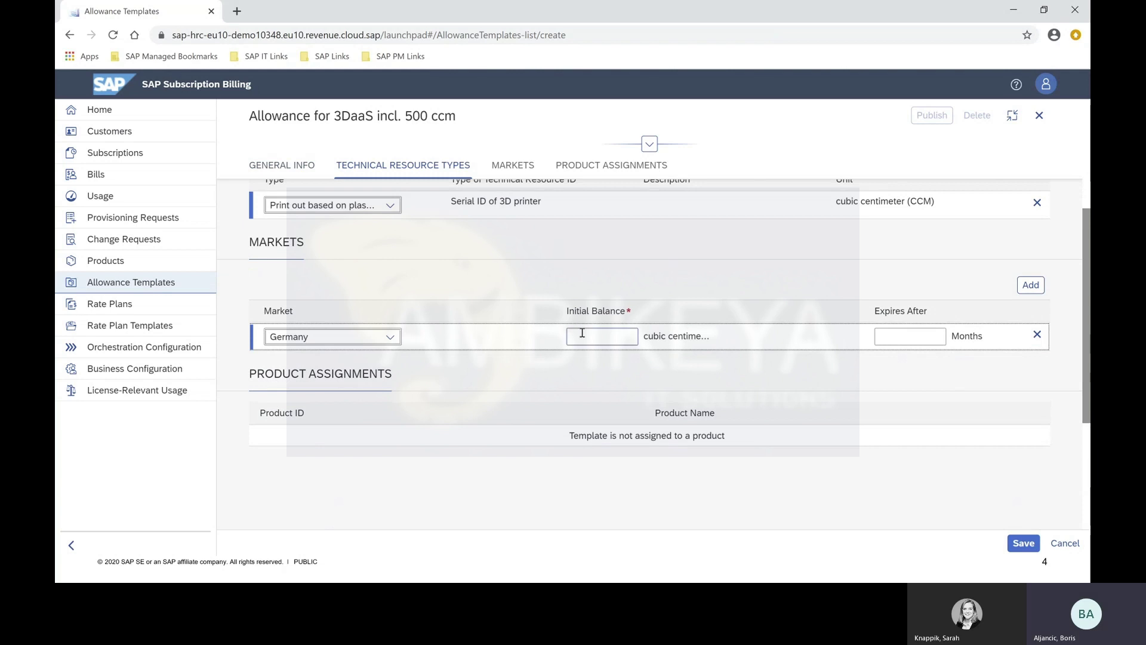
left_click(612, 336)
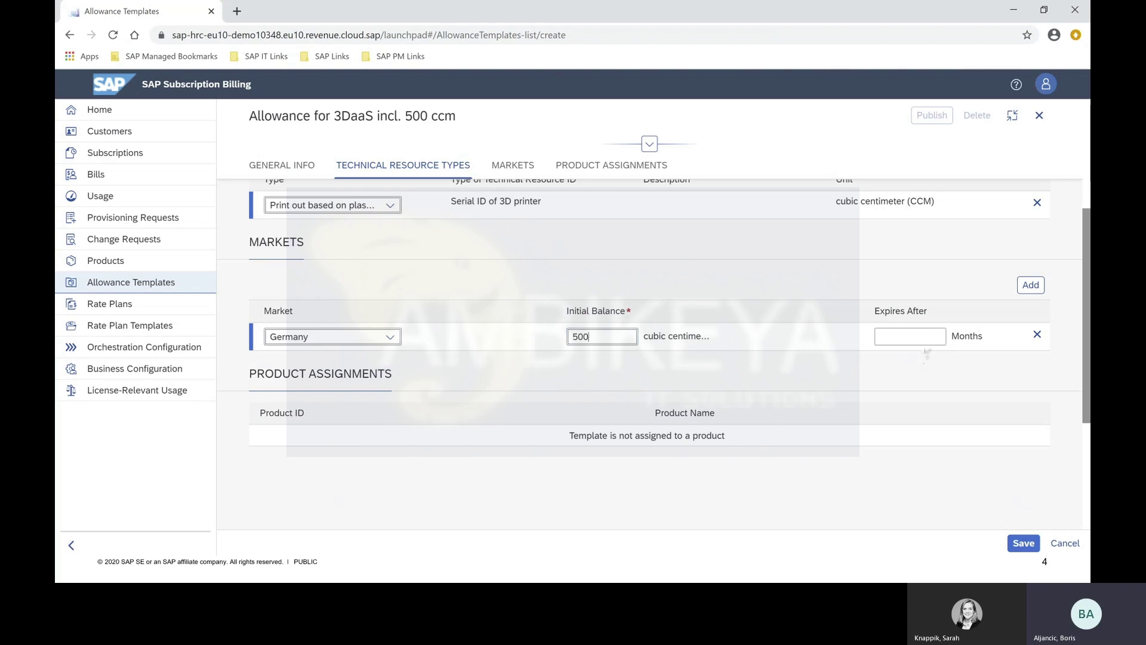
left_click(909, 336)
Change the allowance template's description to 3DaaS allowance (incl. 500 ccm).
left_click_drag(1088, 317, 1087, 206)
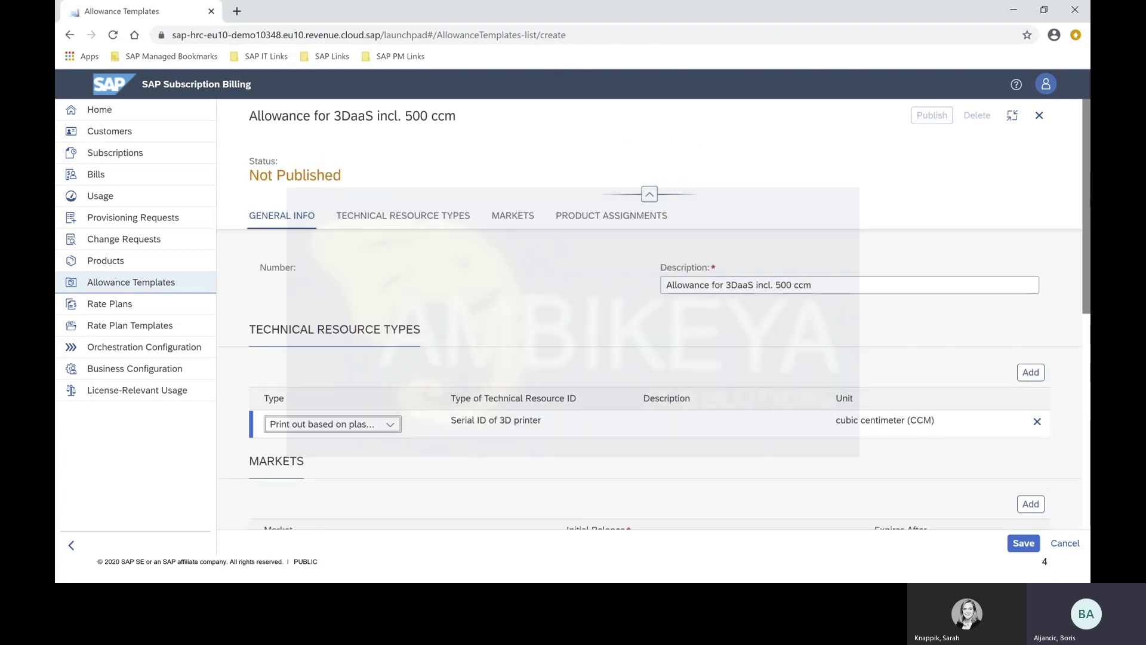
left_click(726, 287)
key("shift+Home")
key("BackSpace")
type("allowance (")
key("End")
type(")")
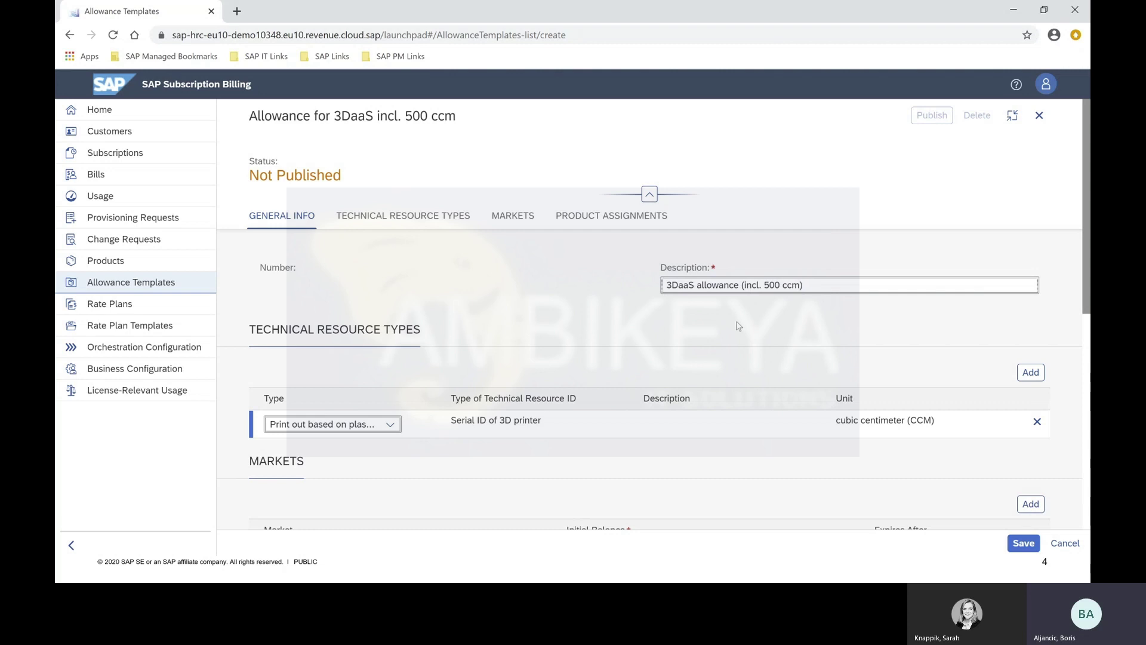
Save the 3DaaS allowance template and publish it.
left_click(1025, 543)
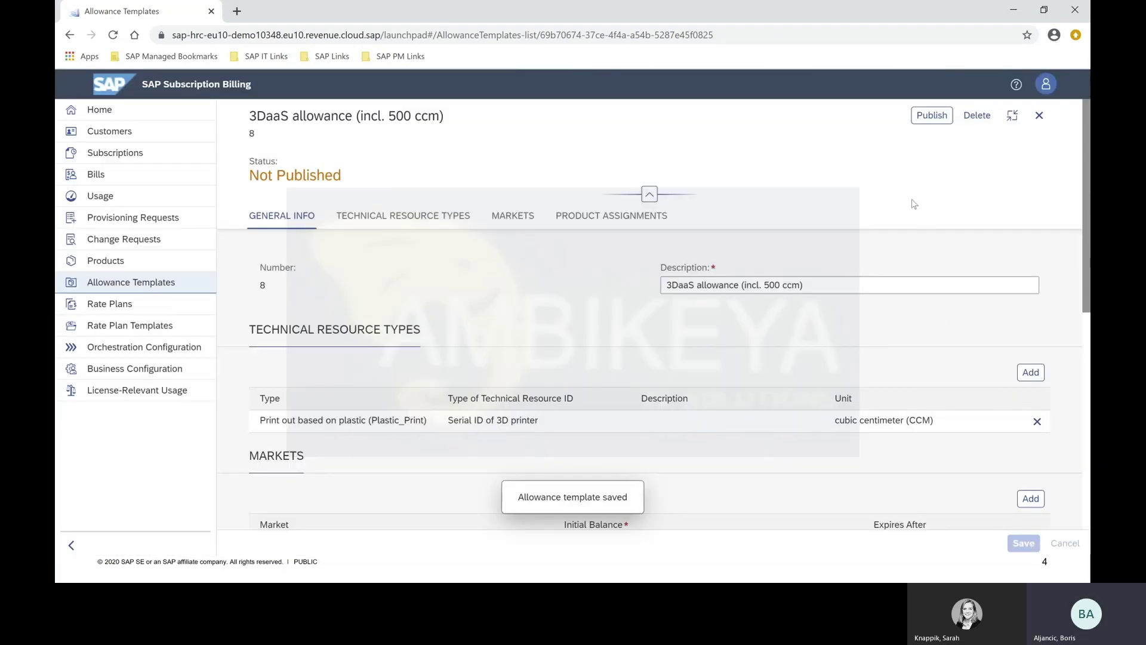
left_click(922, 116)
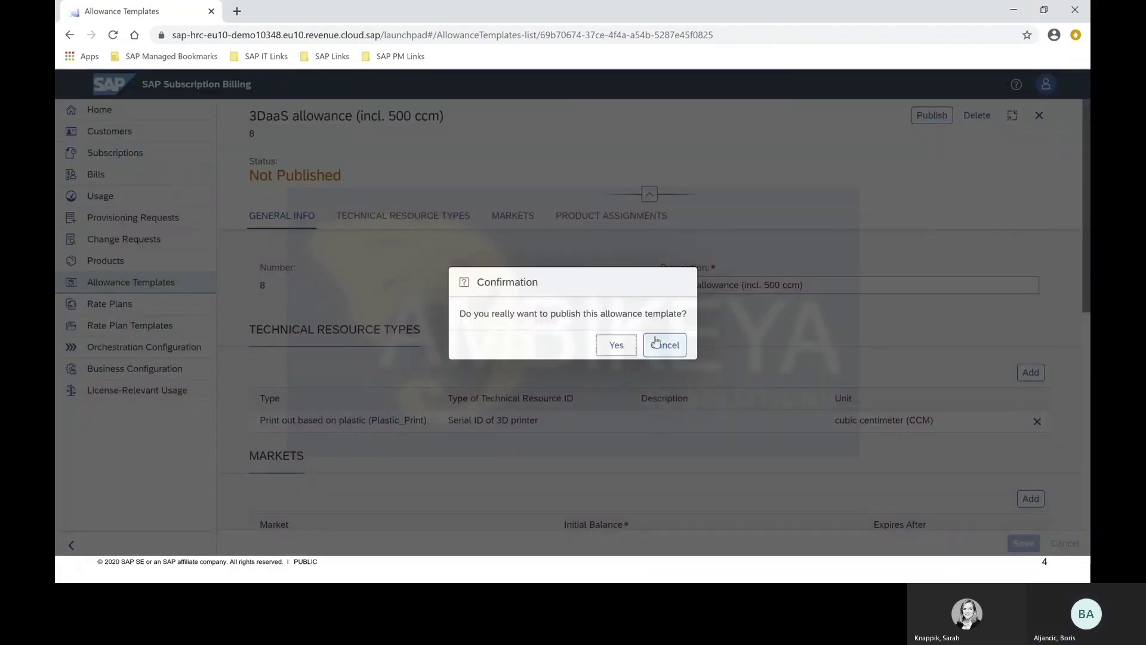
left_click(620, 342)
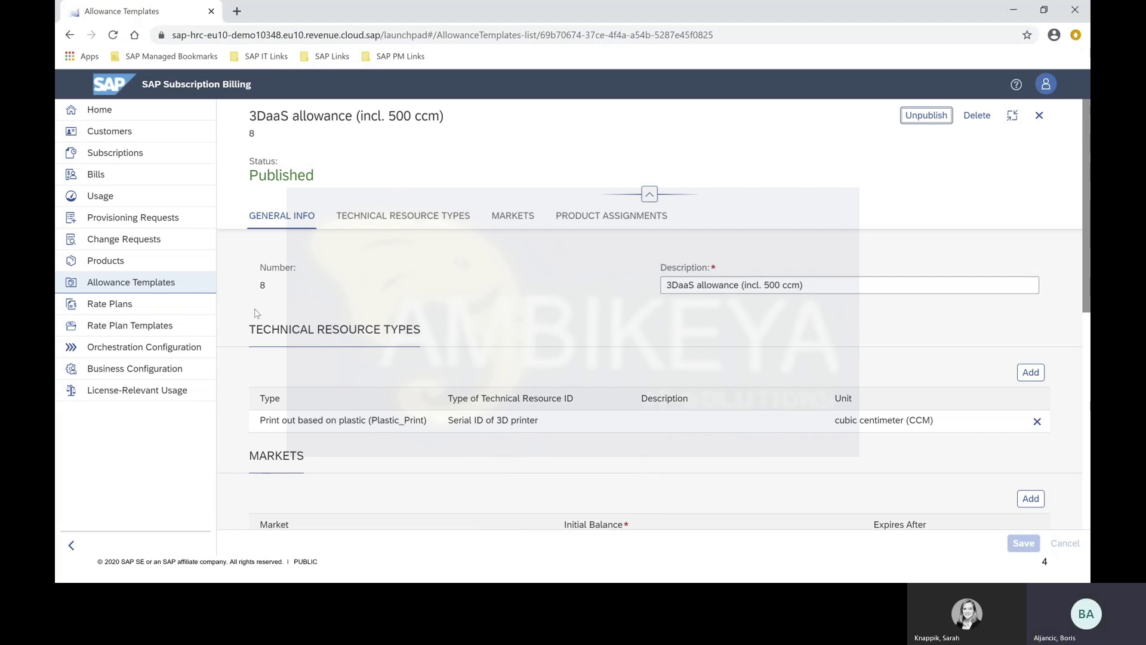
Create a new subscription product with the name 3DaaS Video Session and the product ID 3DaaSVideoSession.
left_click(136, 261)
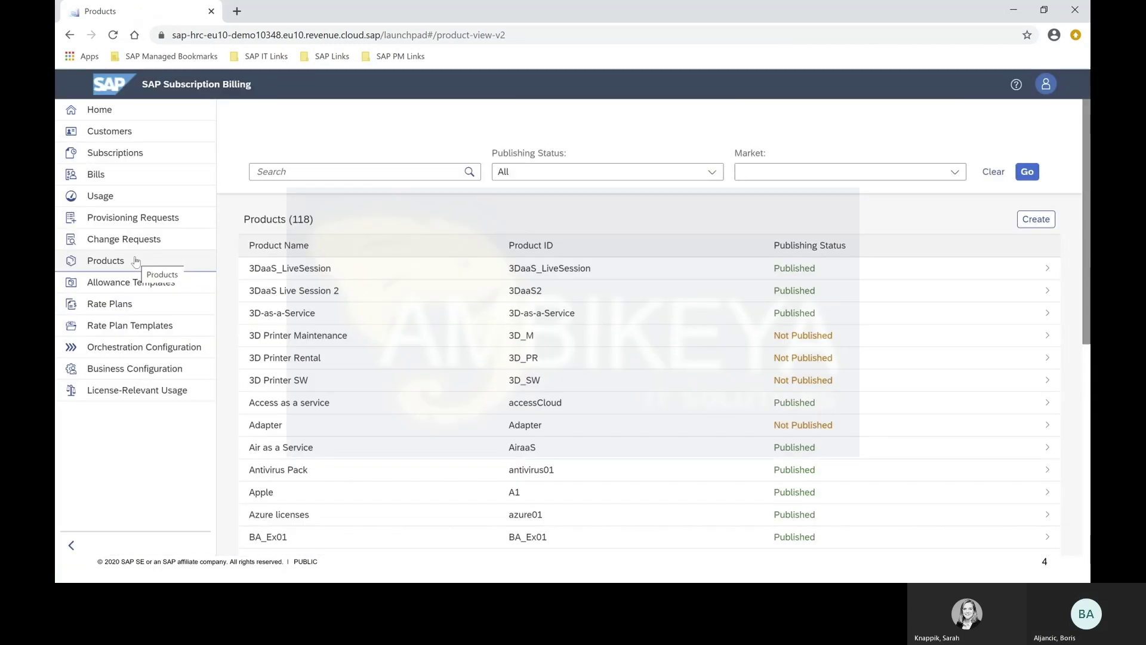
left_click(1036, 220)
left_click(1023, 142)
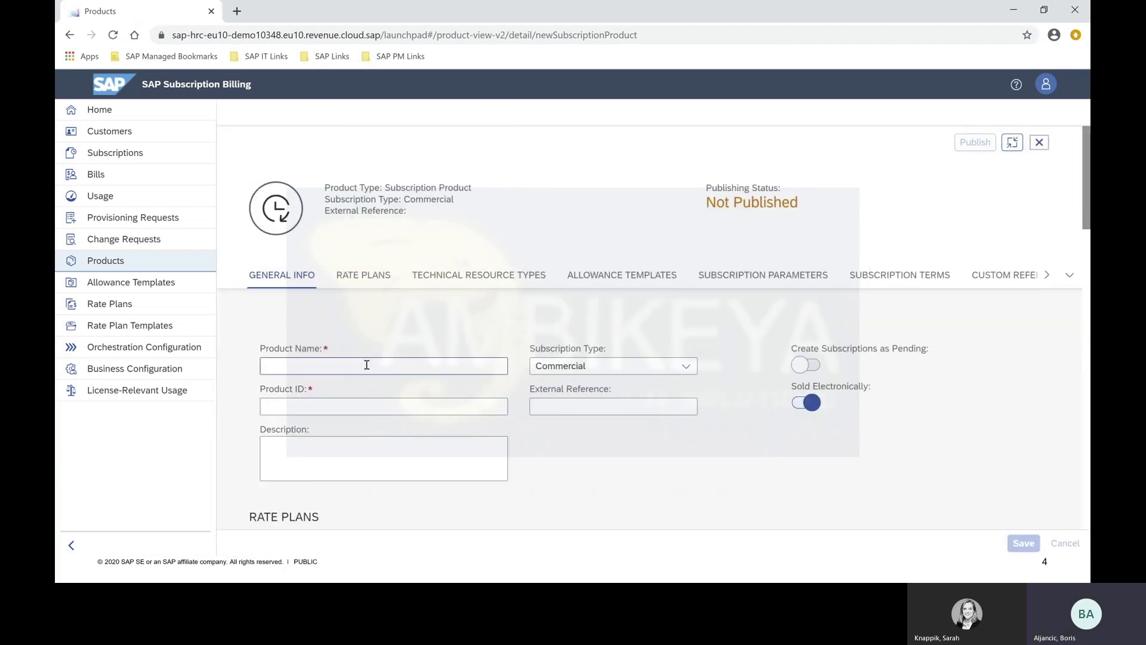
left_click(366, 365)
type("3DaaS")
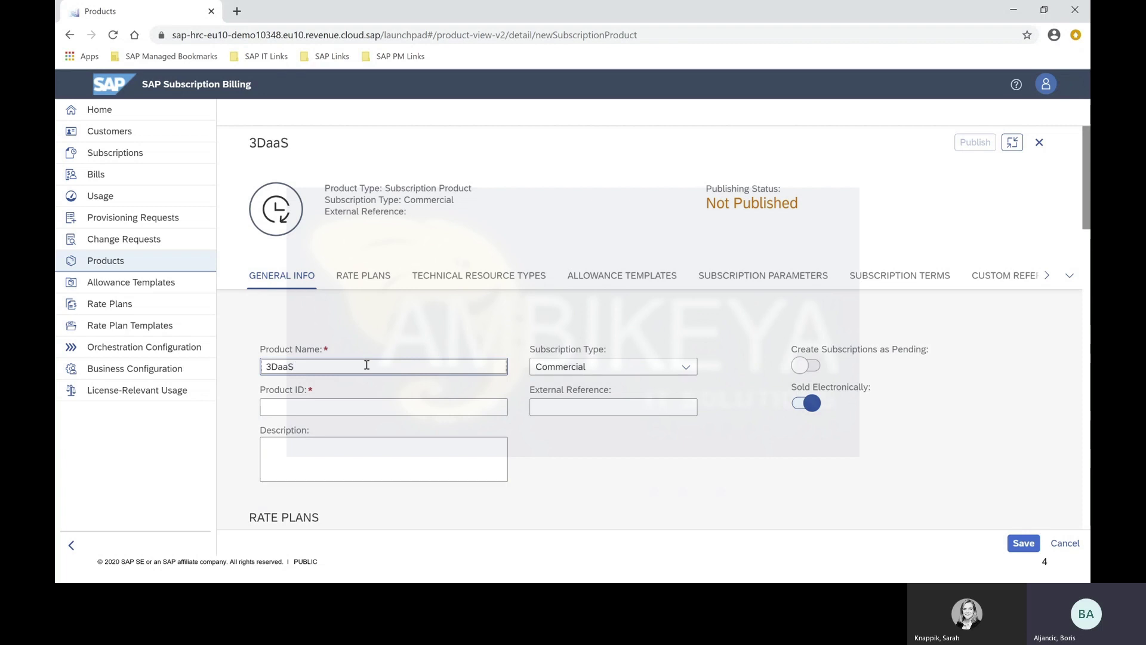
type(" Video Session")
left_click(342, 412)
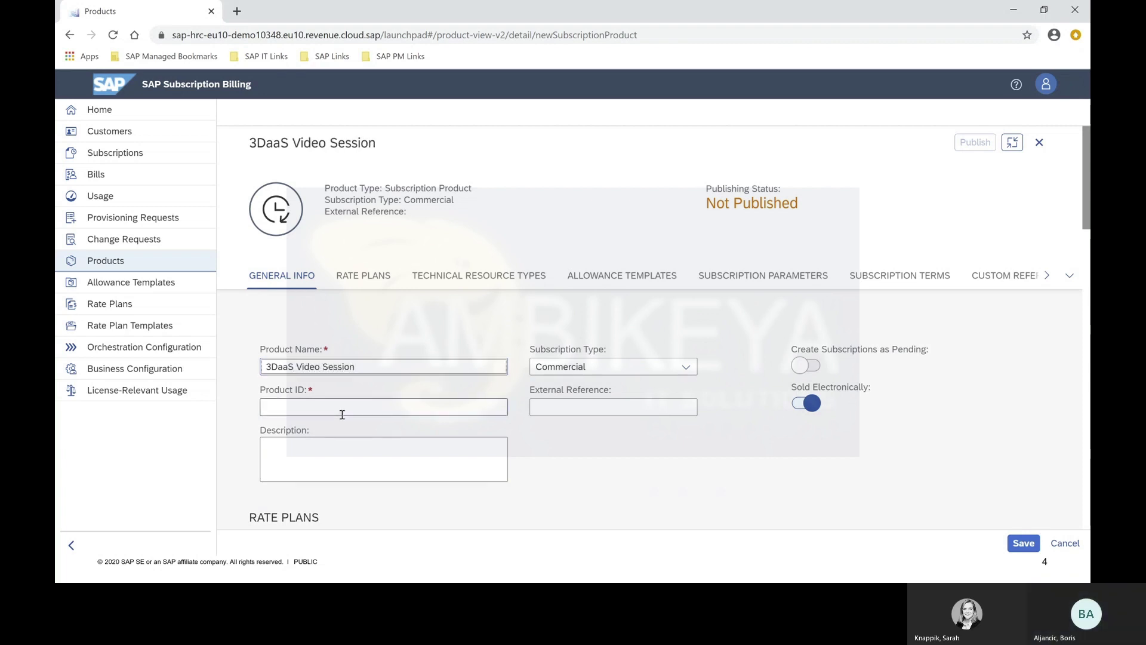
type("3DaaSVideoSession")
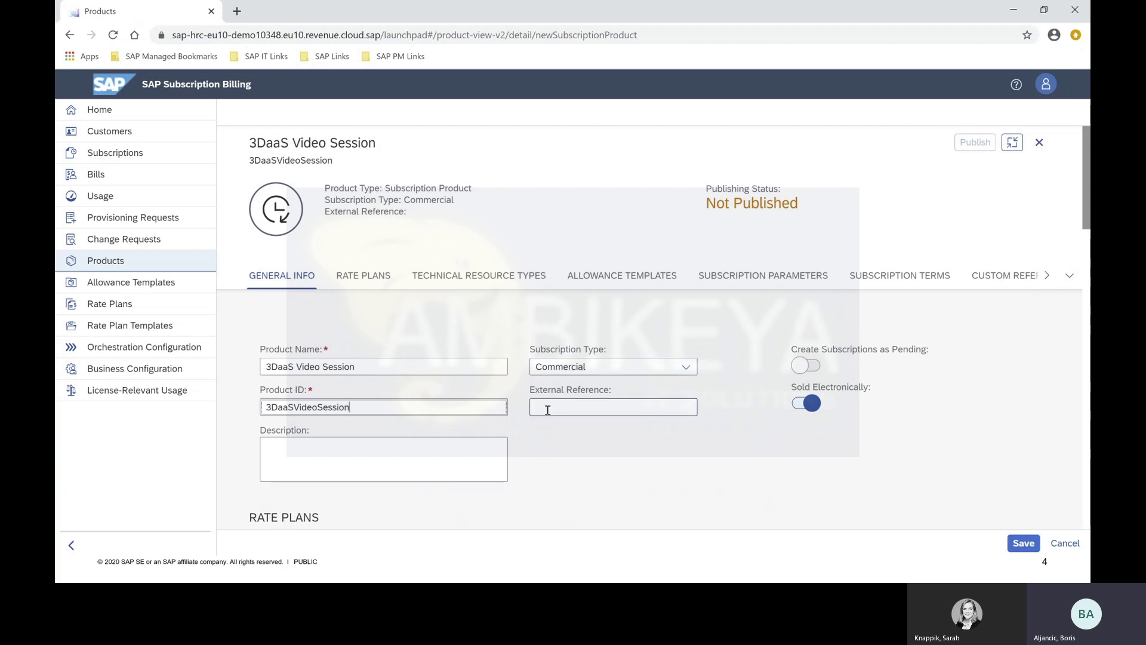
Read the in-app help on External Reference, Allowances Templates and Rate Plans, and close the help.
left_click(1016, 86)
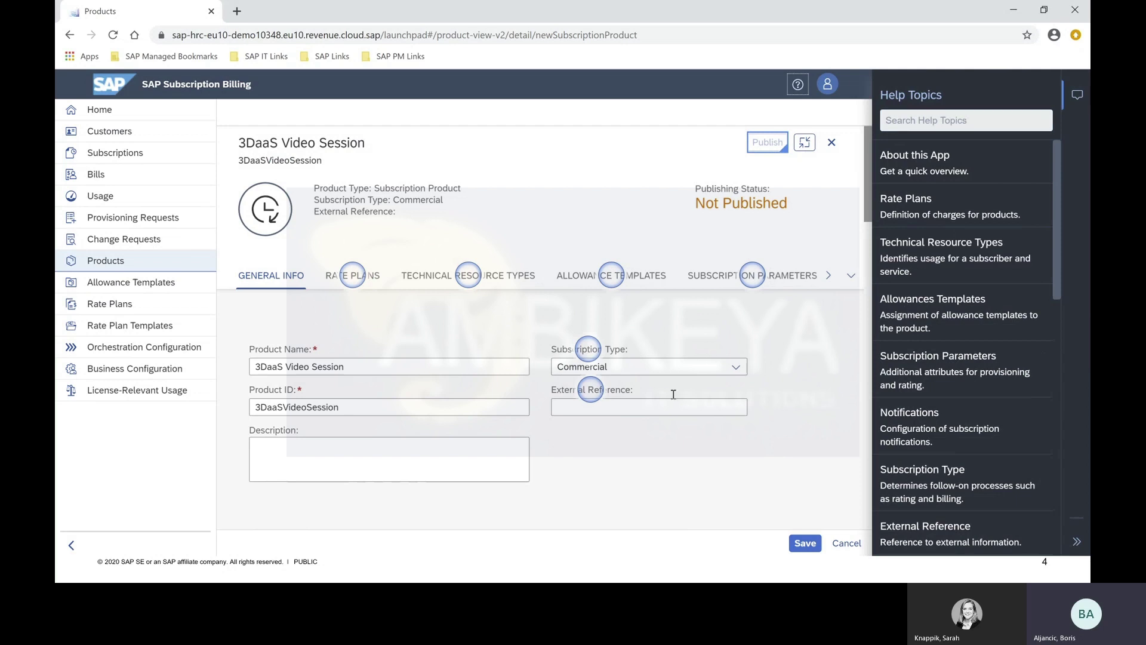
left_click(593, 397)
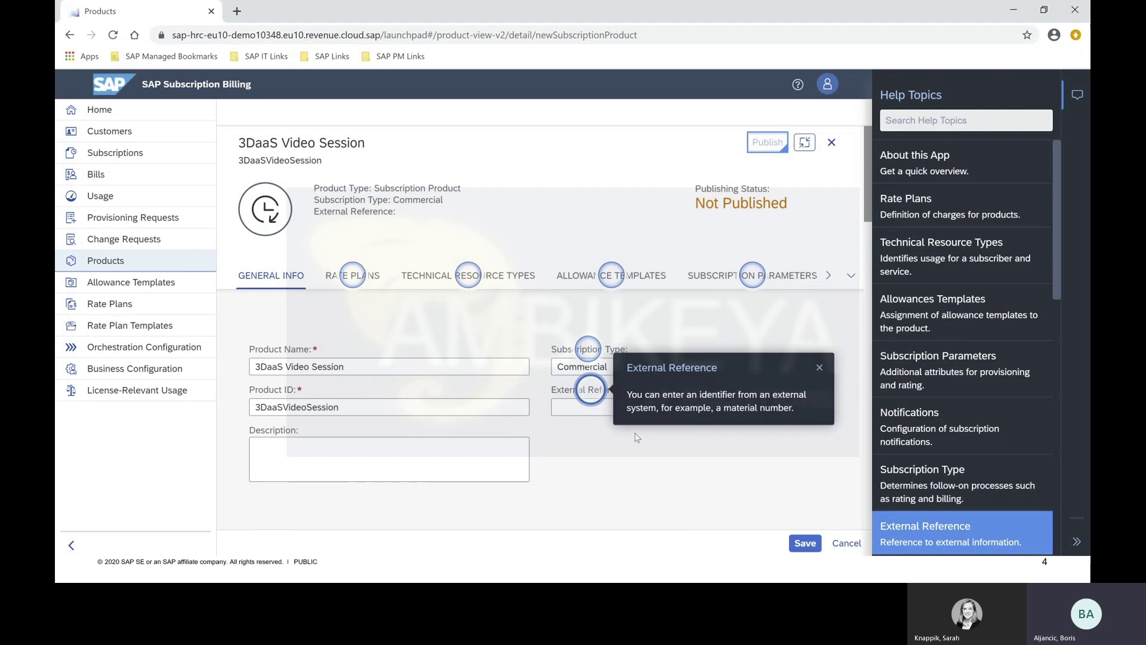
left_click(612, 276)
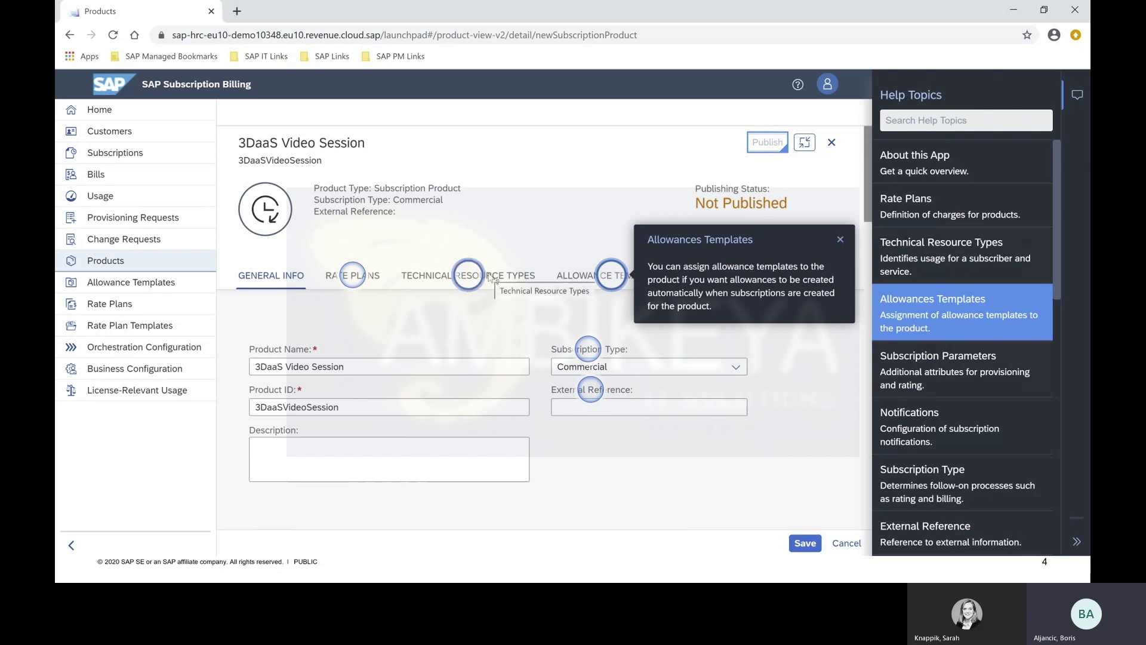
left_click(360, 283)
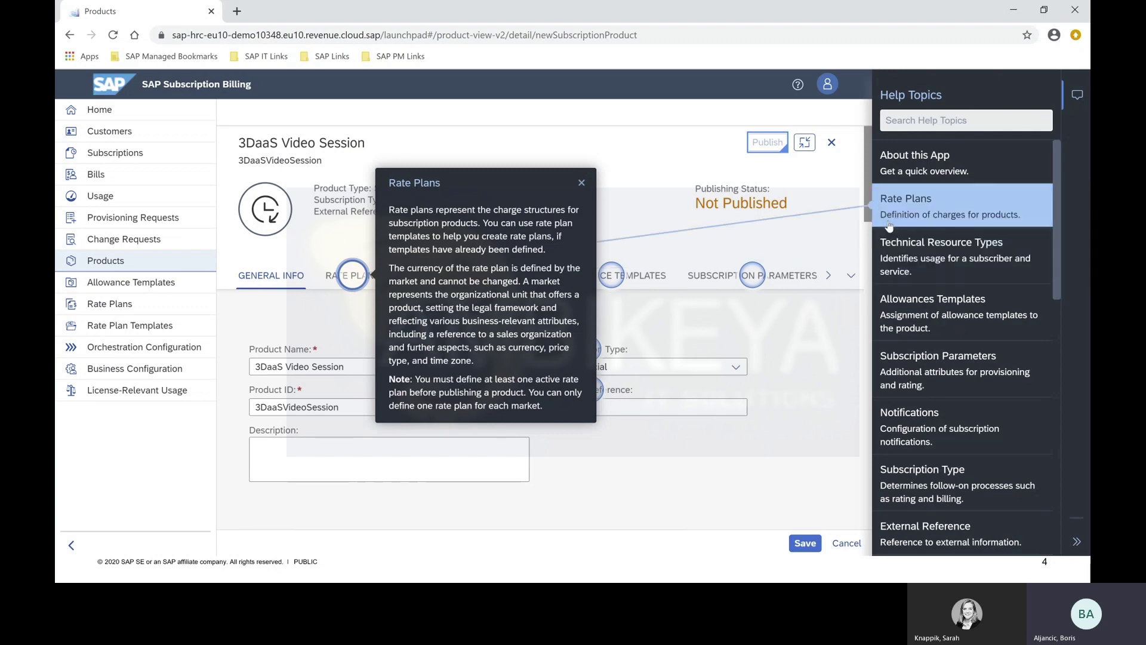
left_click(800, 91)
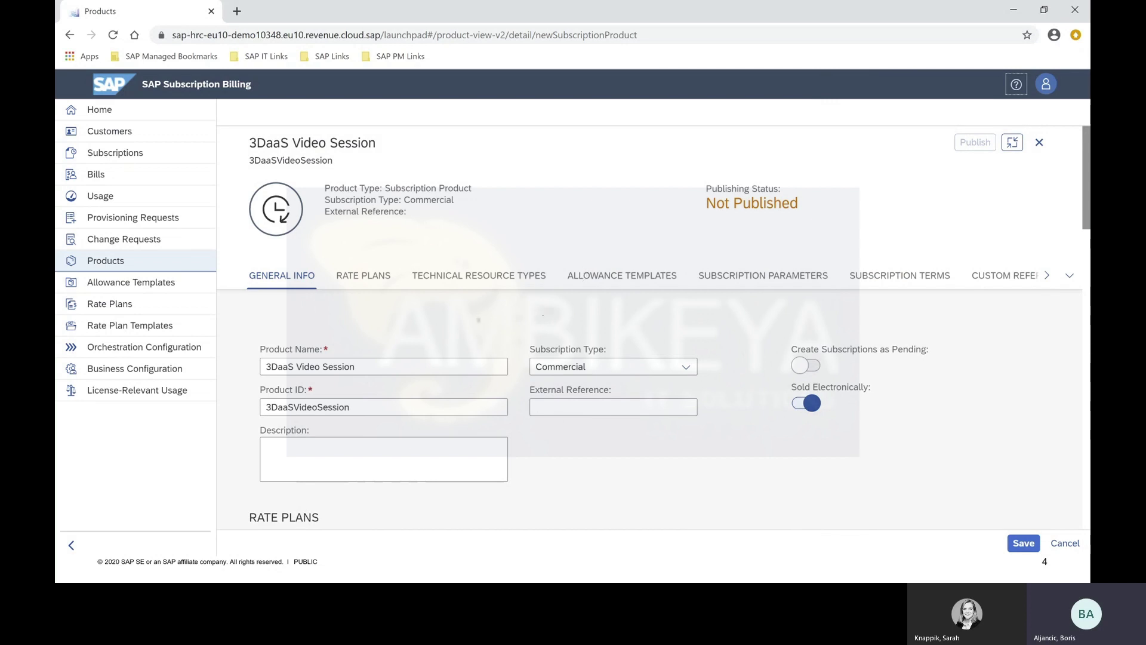
Start a rate plan from a template for the product, with the market Germany and the rate plan template 3DaaS Template.
left_click(368, 276)
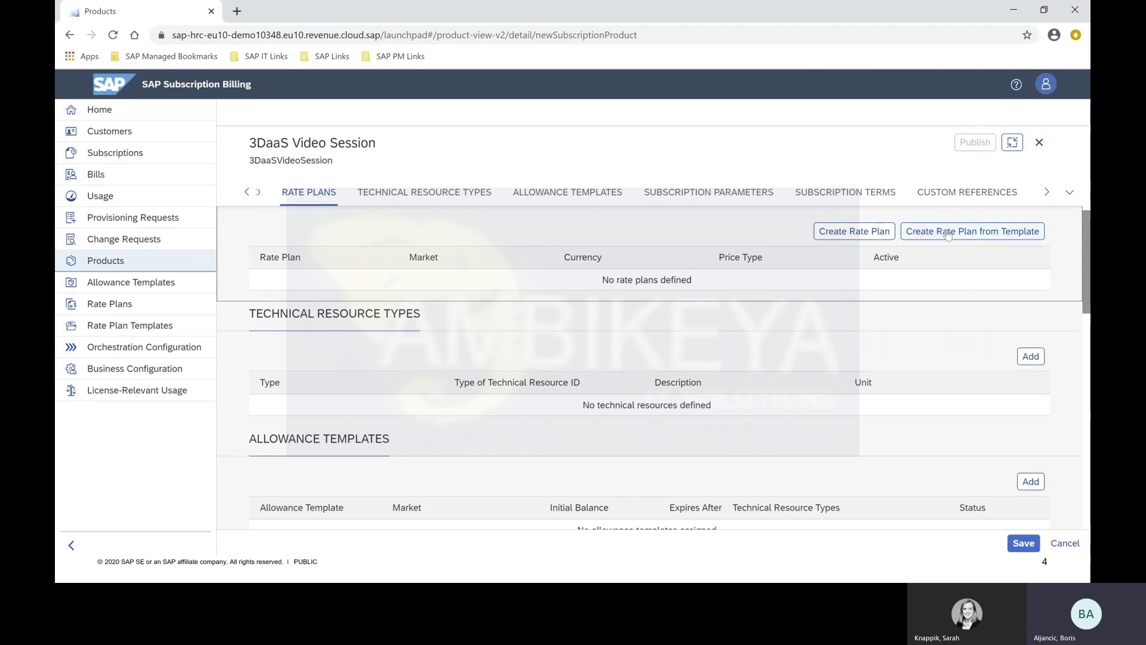
left_click(1005, 237)
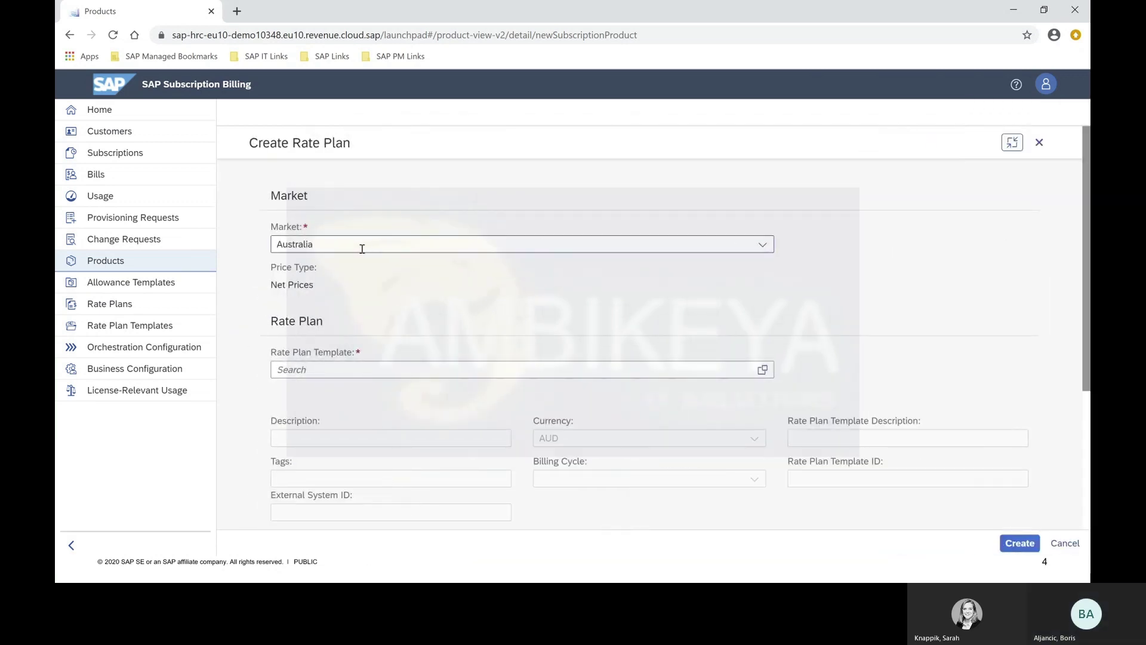
left_click(361, 247)
type("Germany")
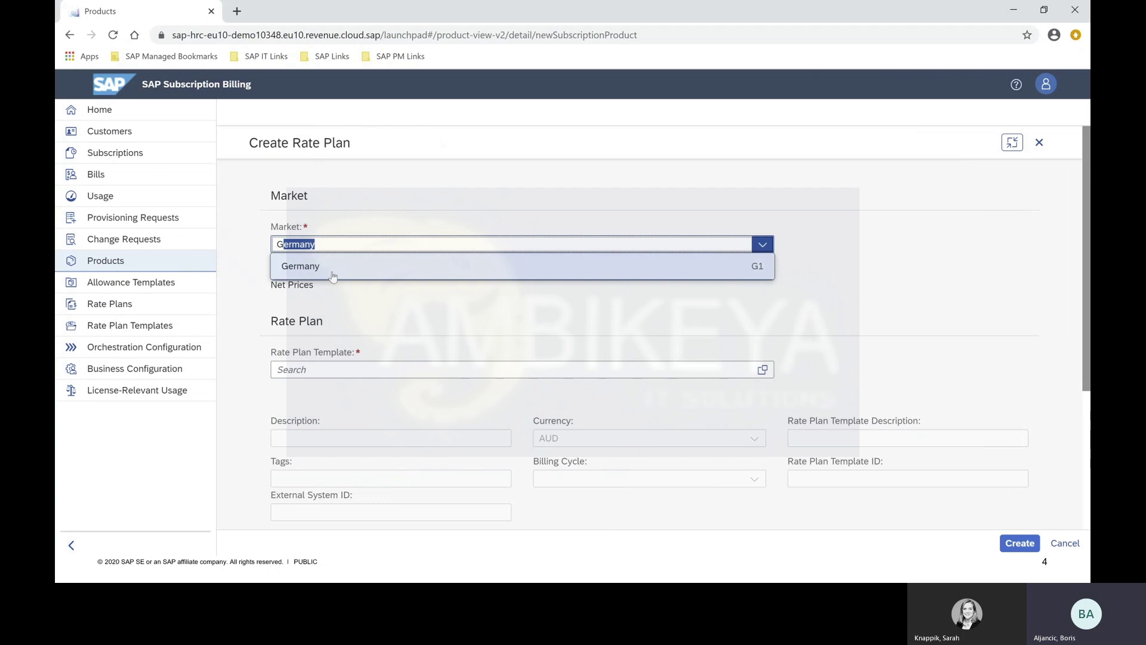
left_click(333, 276)
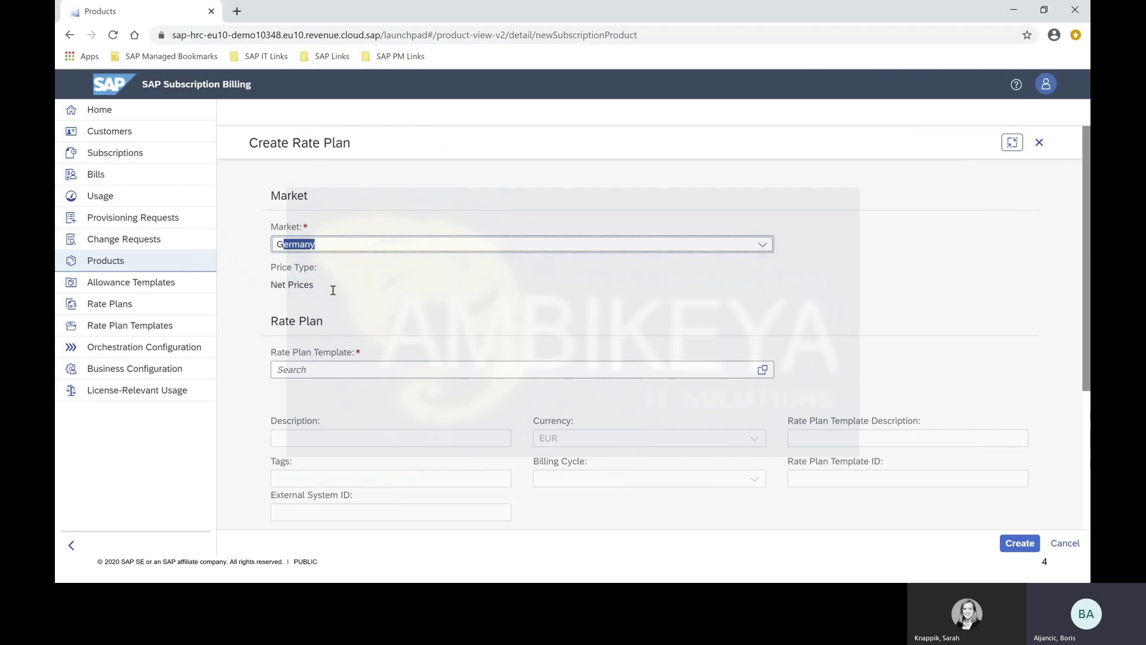
left_click(763, 370)
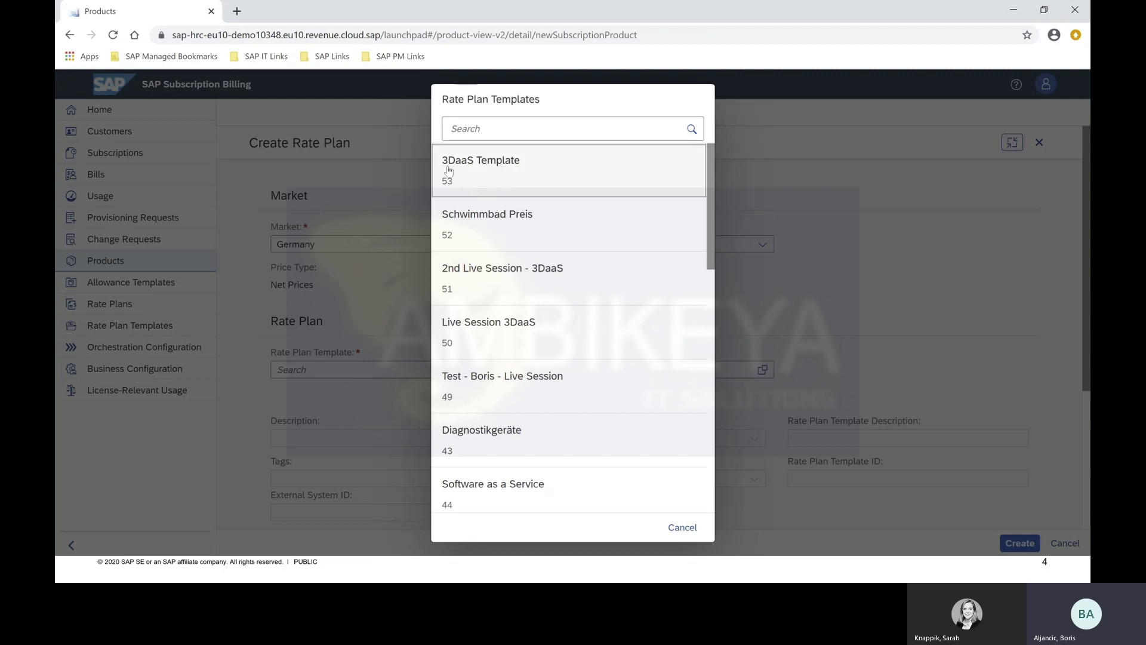
left_click(485, 167)
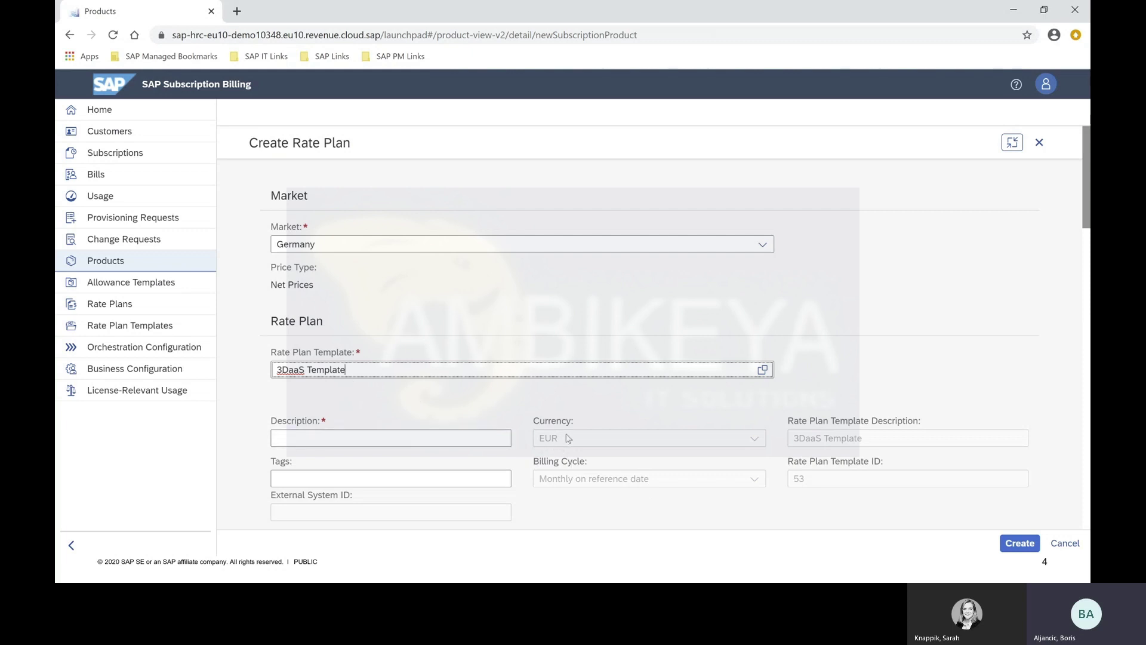
Enter 3DaaS Rate Plan for Germany as the rate plan's description.
left_click(366, 436)
type("3DaaS")
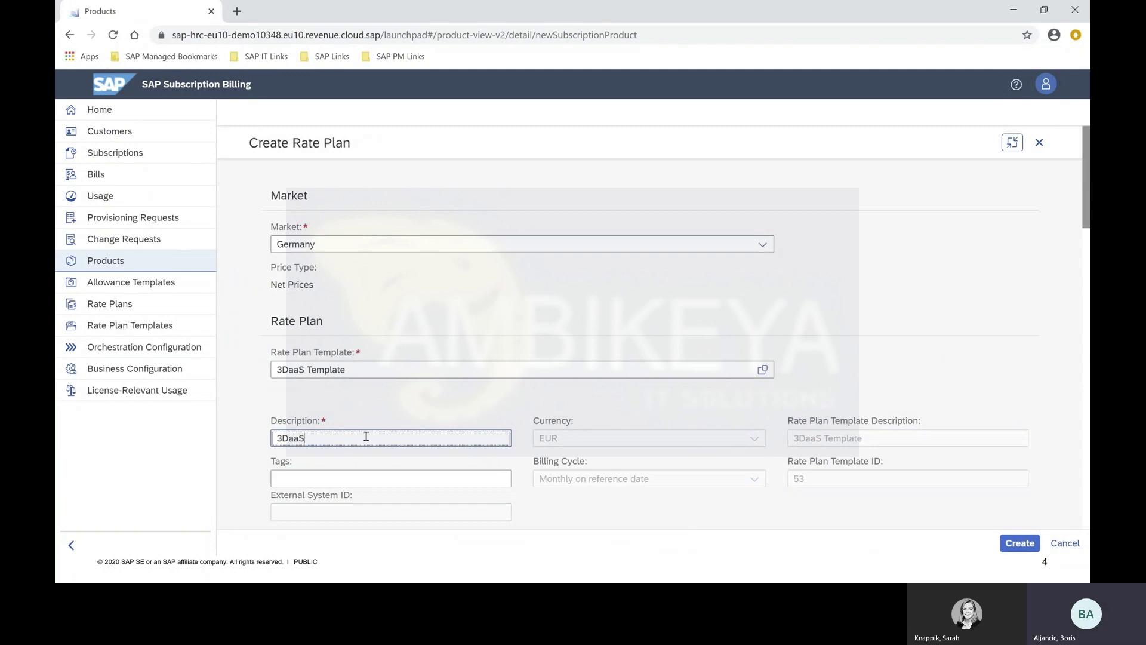
type(" Rate Plan for Germany")
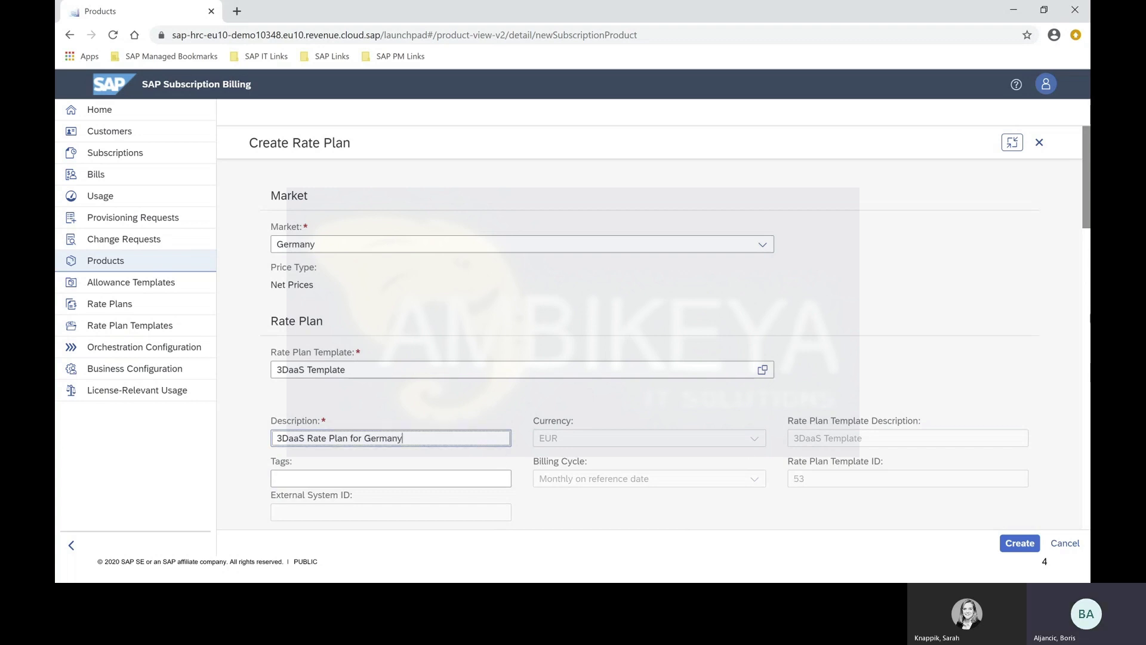
Review the template's charges and the pricing slide, and set the initial values of setup_fee to 99 and usage_package_fee to 890.
left_click_drag(1083, 196, 1084, 310)
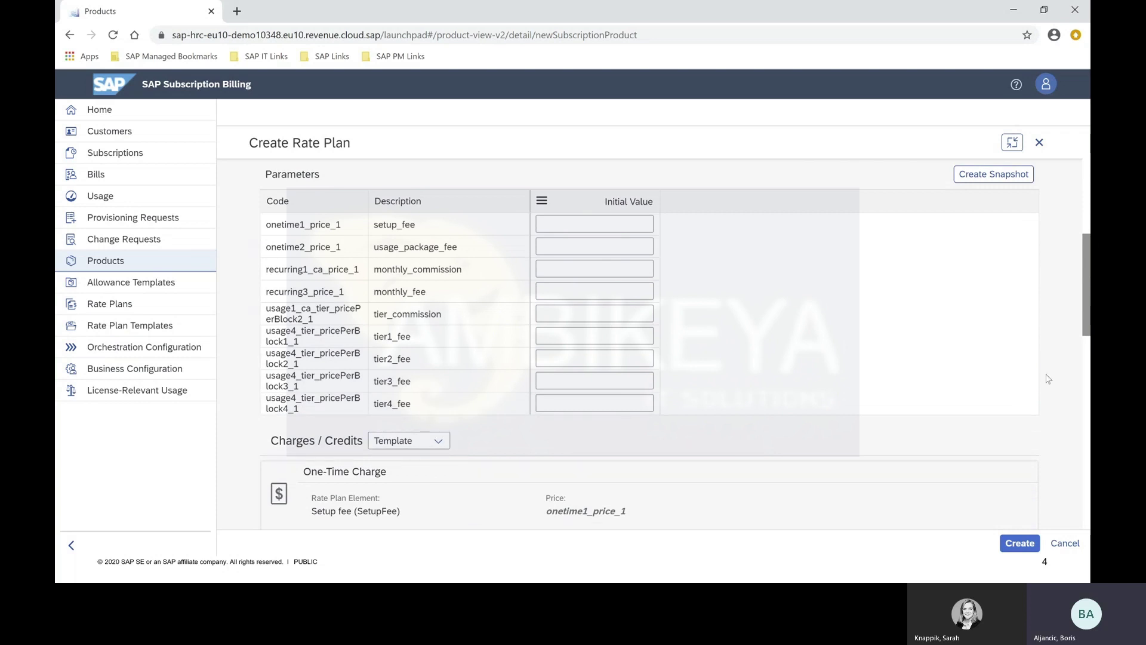
left_click_drag(1085, 285, 1085, 366)
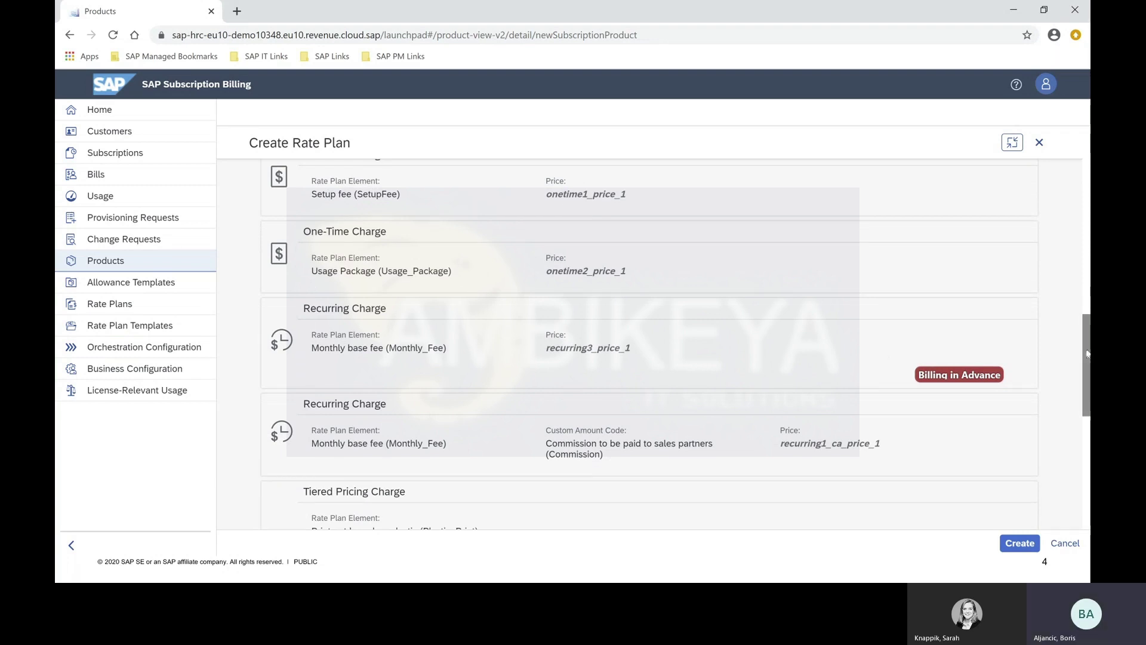
scroll(525, 317, "up", 10)
left_click_drag(1086, 220, 1086, 267)
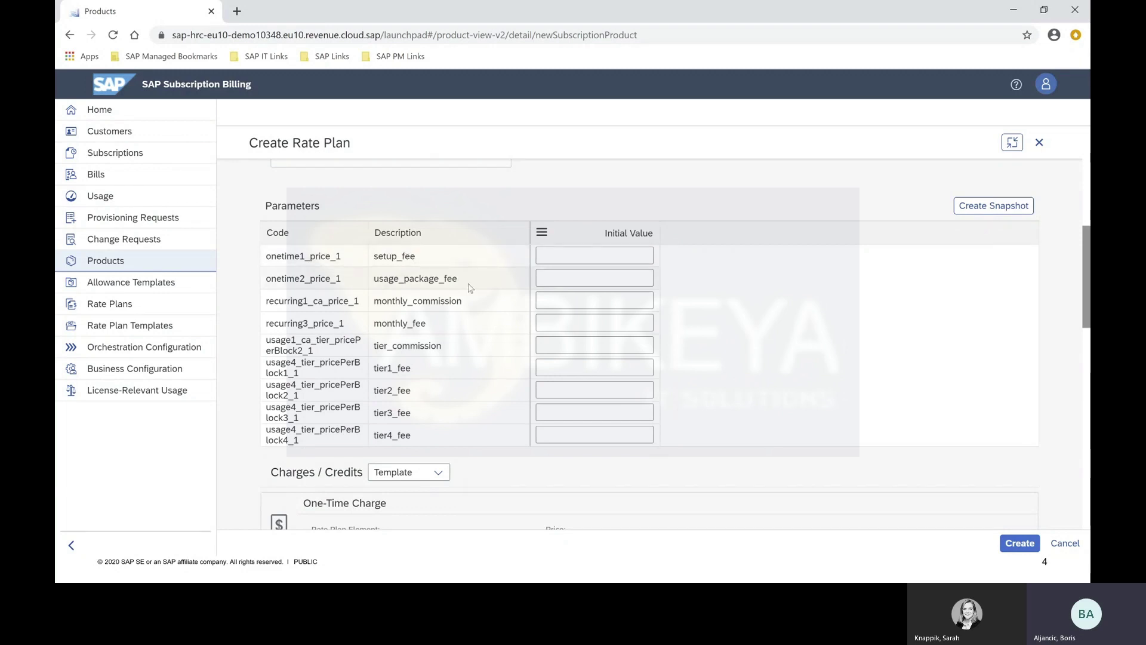
key("alt+Tab")
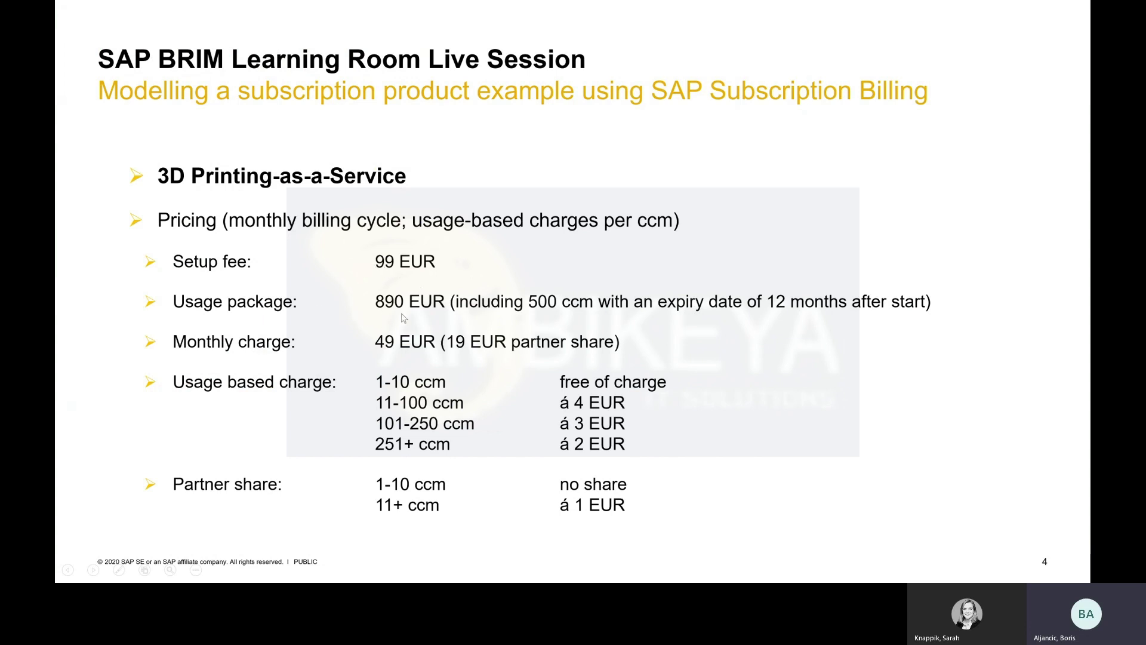
key("alt+Tab")
left_click(578, 254)
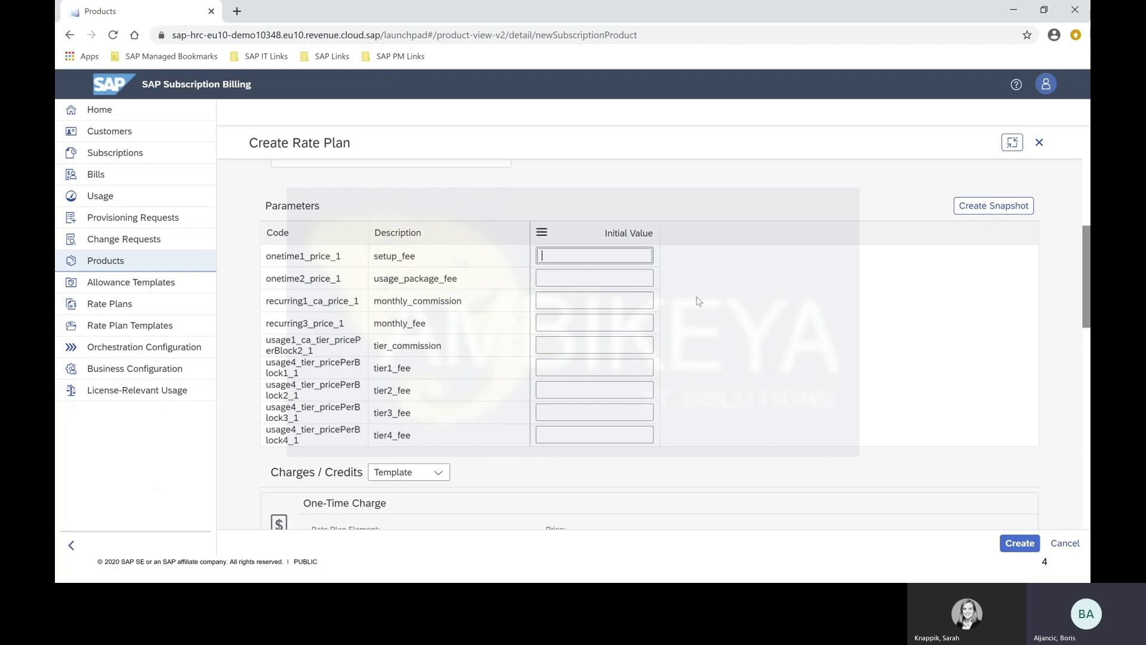
type("99")
left_click(609, 274)
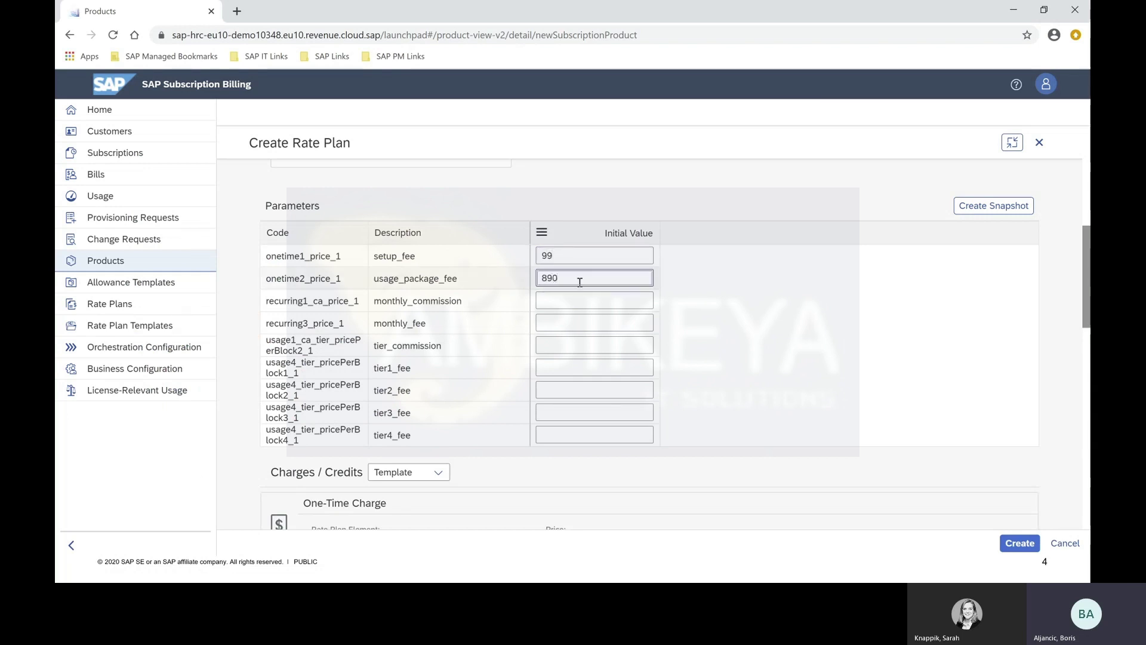
Check the monthly charge on the pricing slide and set monthly_fee to 49 and monthly_commission to 19.
key("alt+Tab")
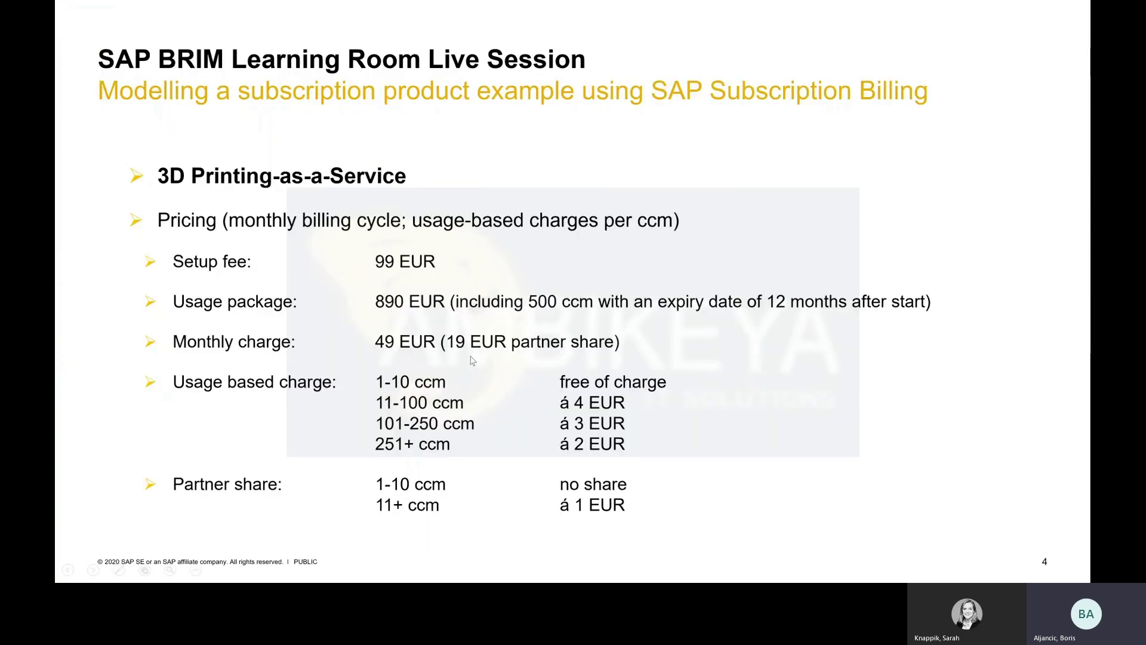
key("alt+Tab")
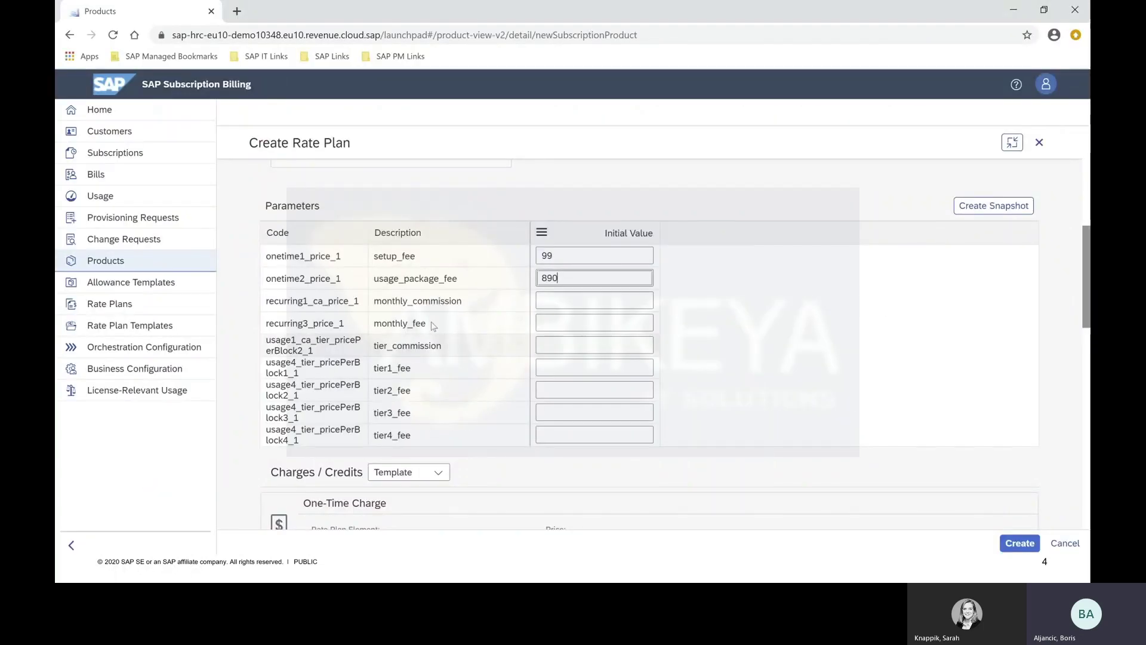
left_click(544, 323)
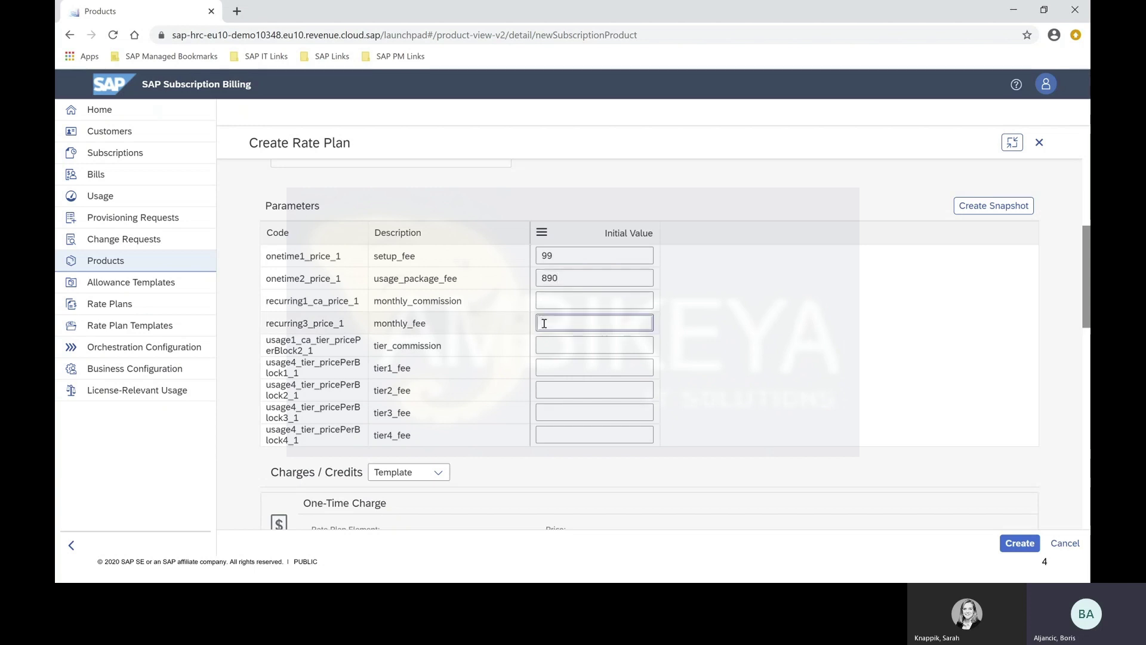
left_click(586, 300)
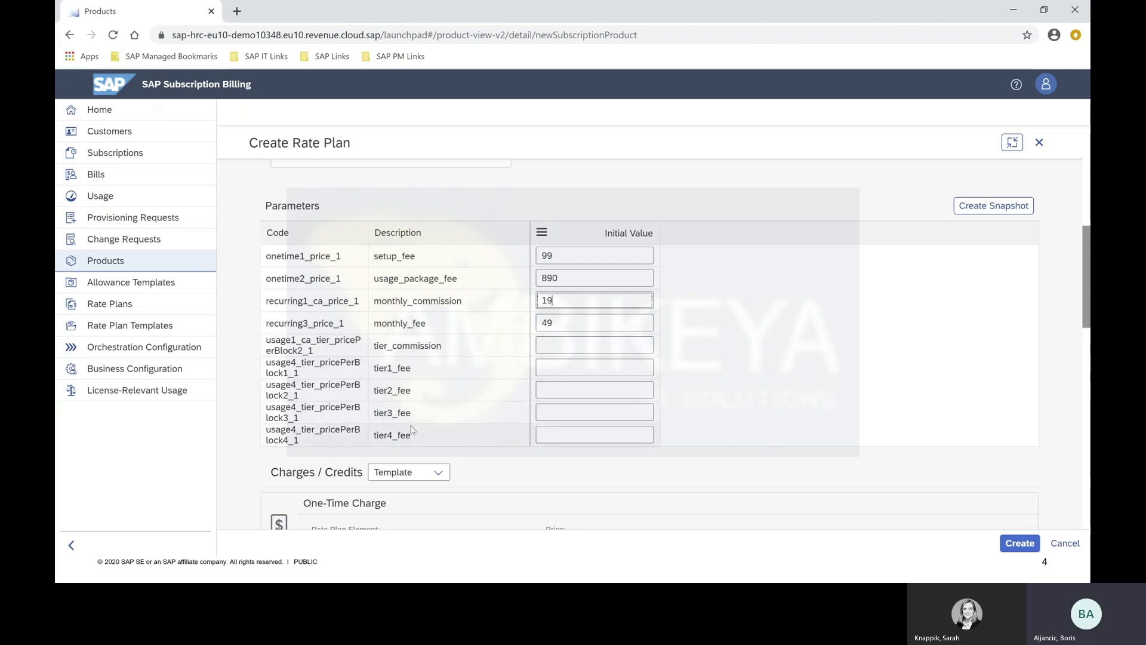
Check the usage prices on the pricing slide and set tier1_fee to 0, tier2_fee to 4, tier3_fee to 3, tier4_fee to 2 and tier_commission to 1.
key("alt+Tab")
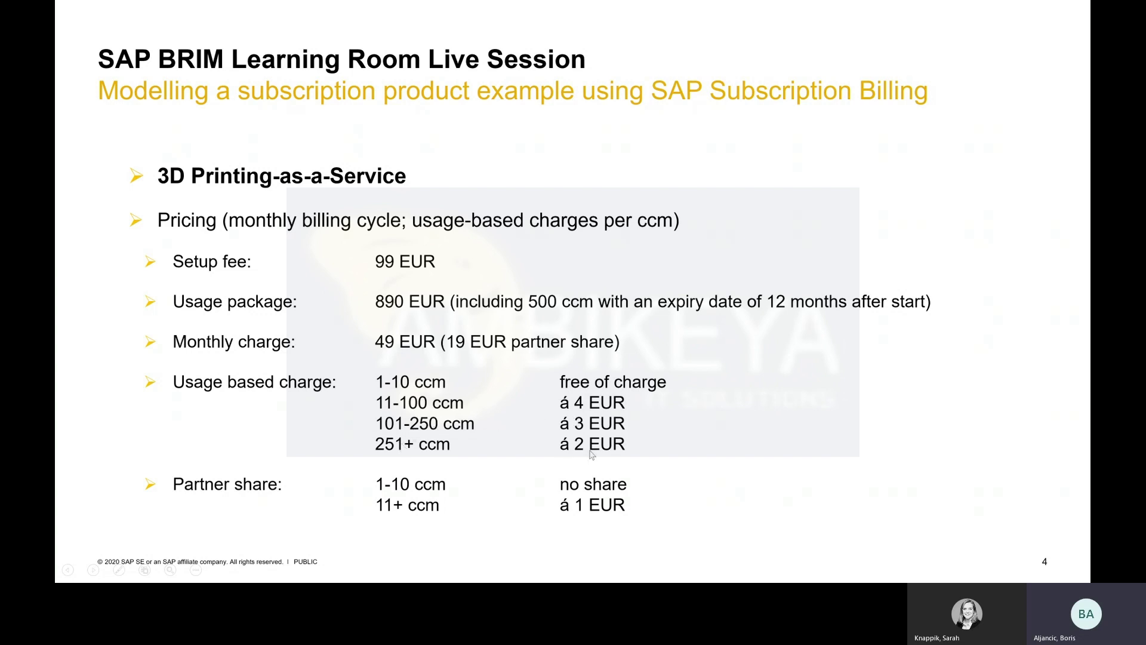
key("alt+Tab")
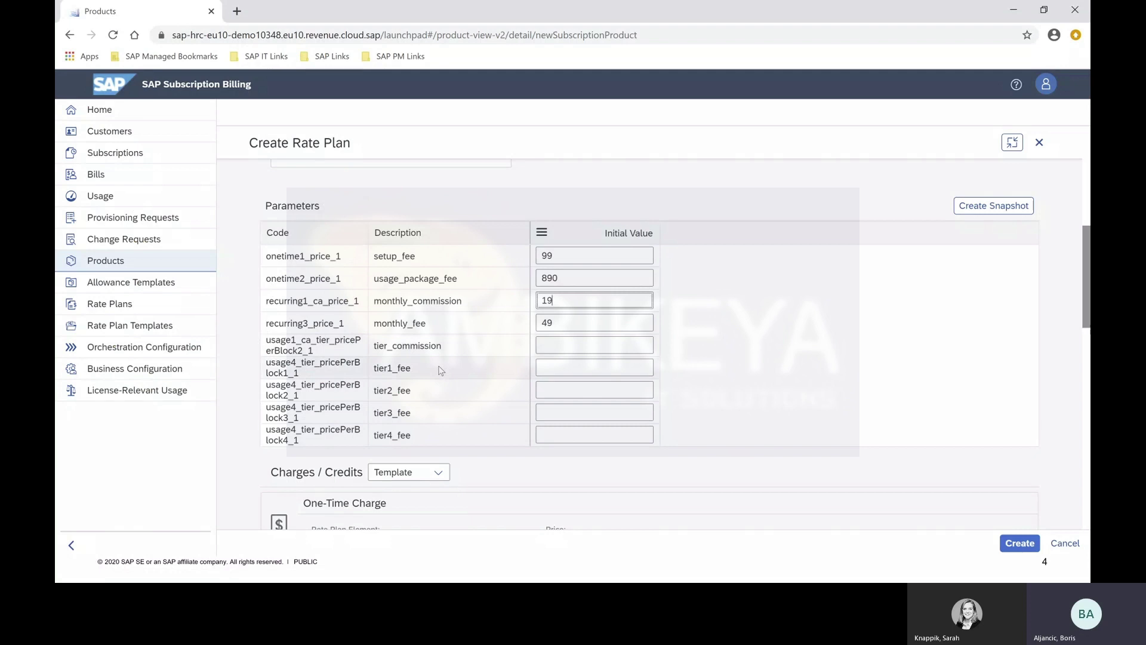
left_click(567, 370)
type("0")
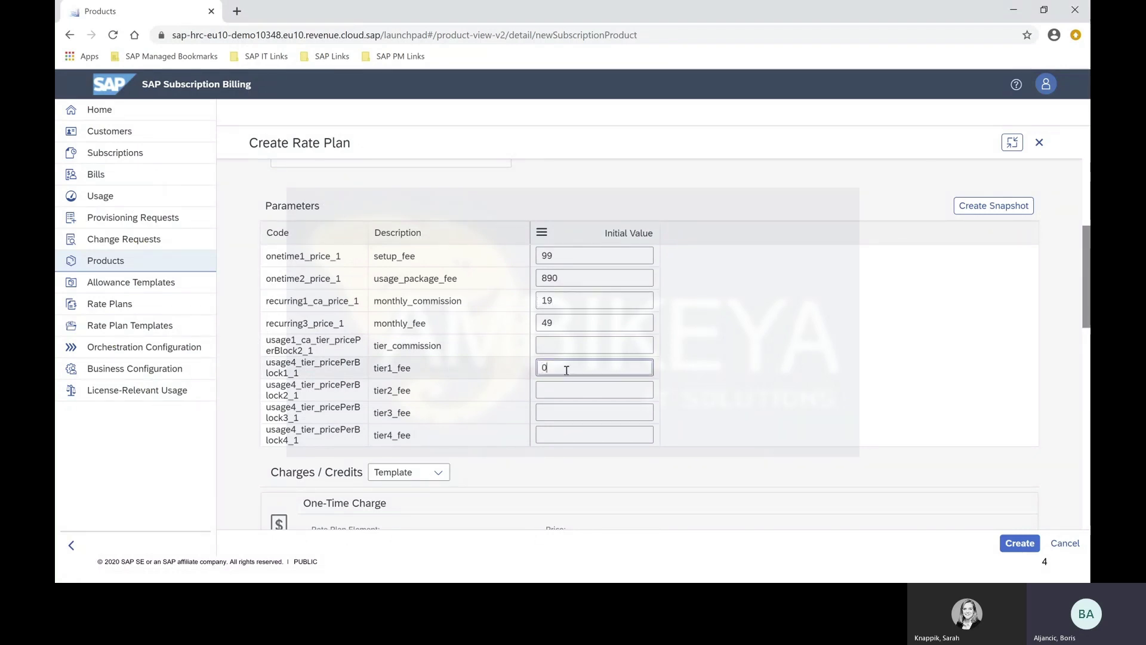
left_click(567, 387)
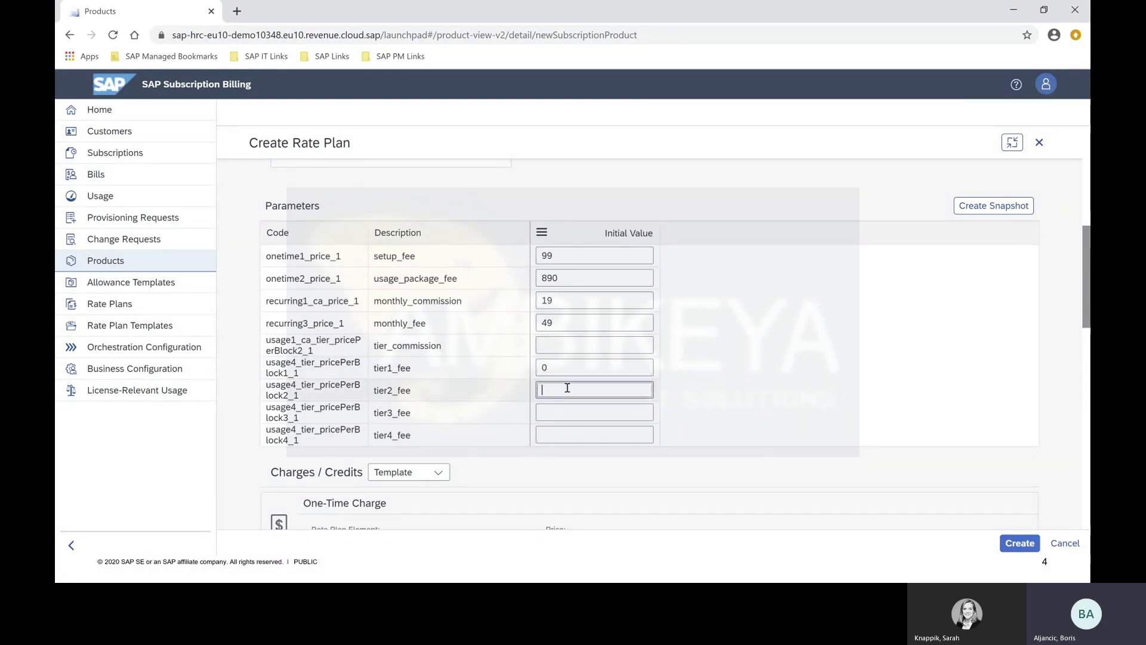
type("4")
left_click(567, 406)
type("3")
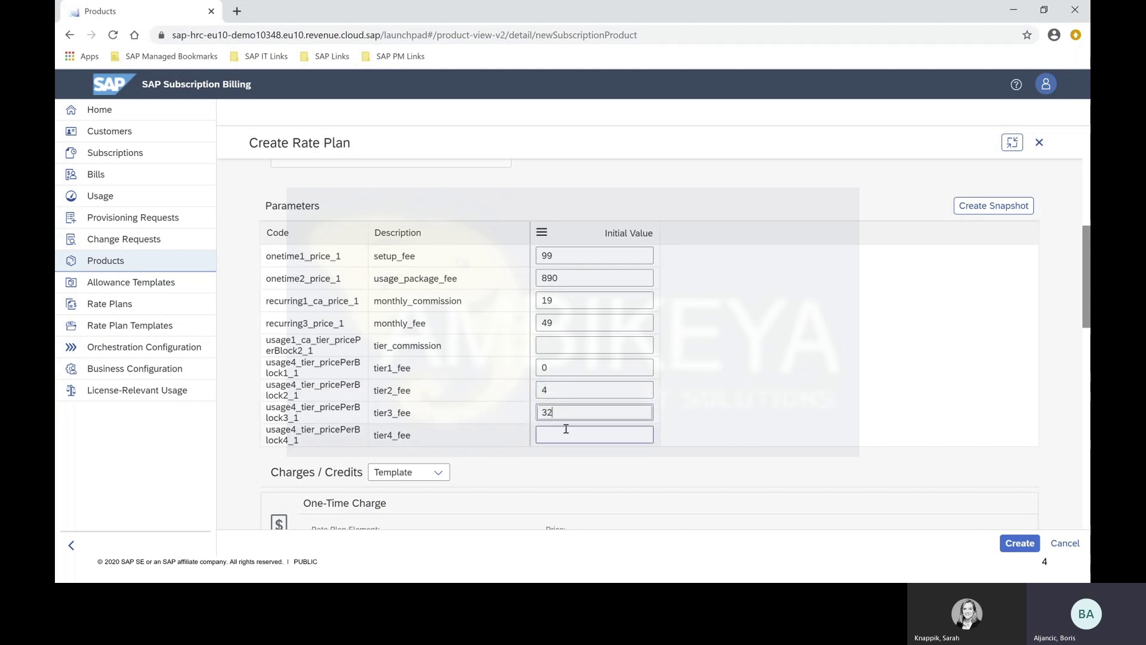
left_click(565, 431)
type("2")
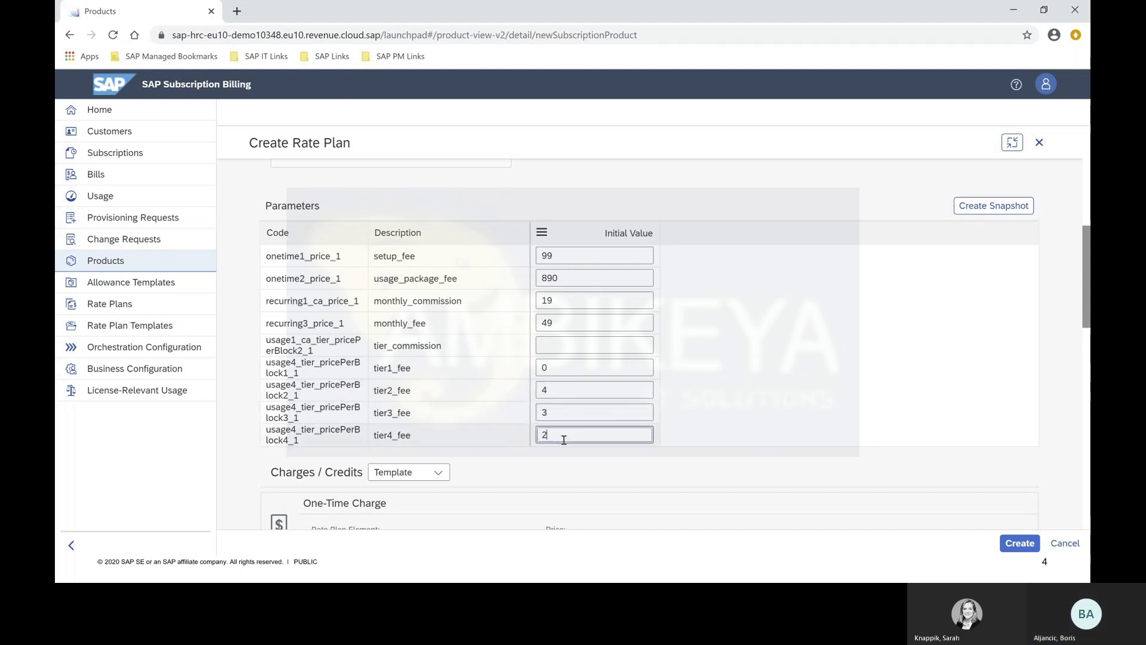
key("alt+Tab")
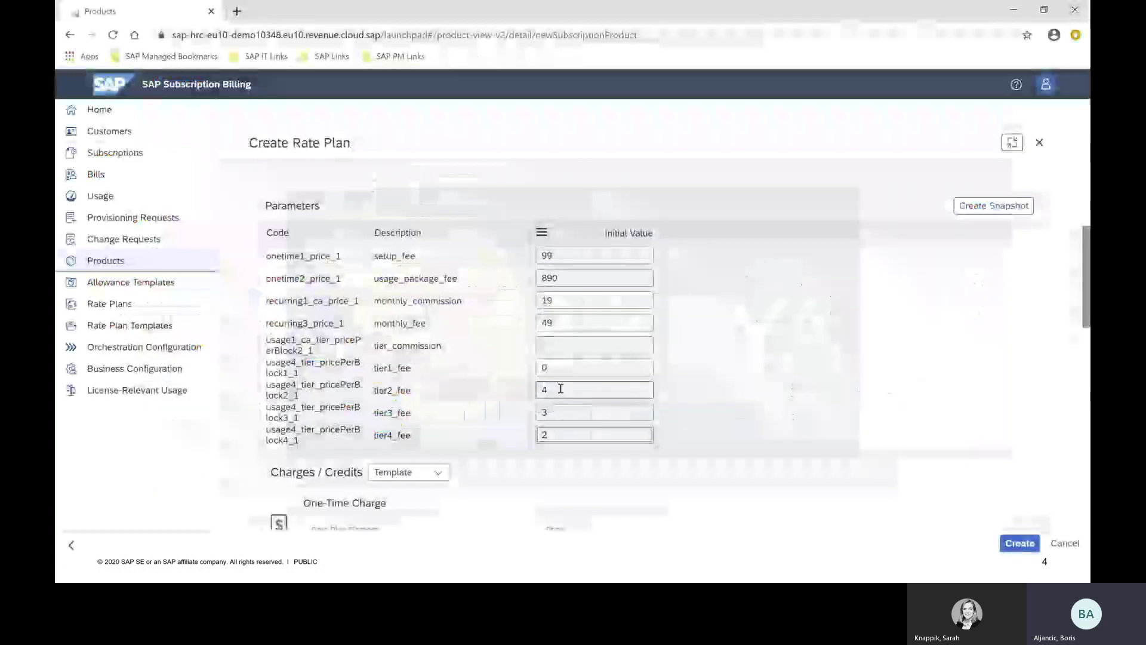
left_click(561, 348)
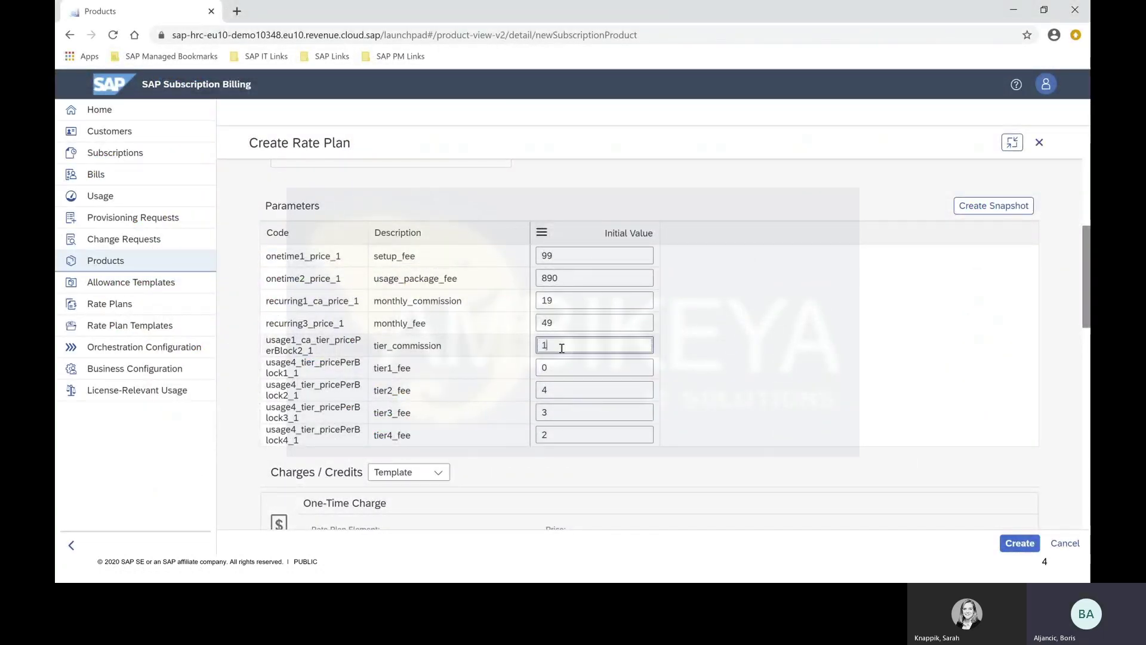
Show the charges and credits with their Initial Value prices and review the one-time and recurring charges.
left_click(443, 473)
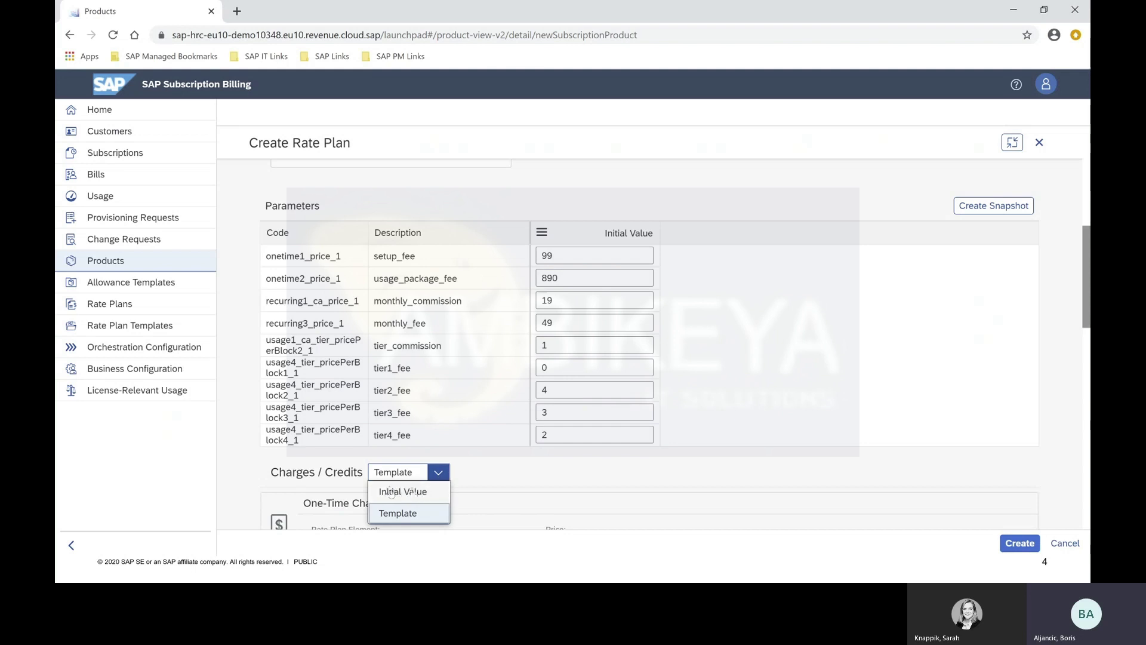
left_click(416, 491)
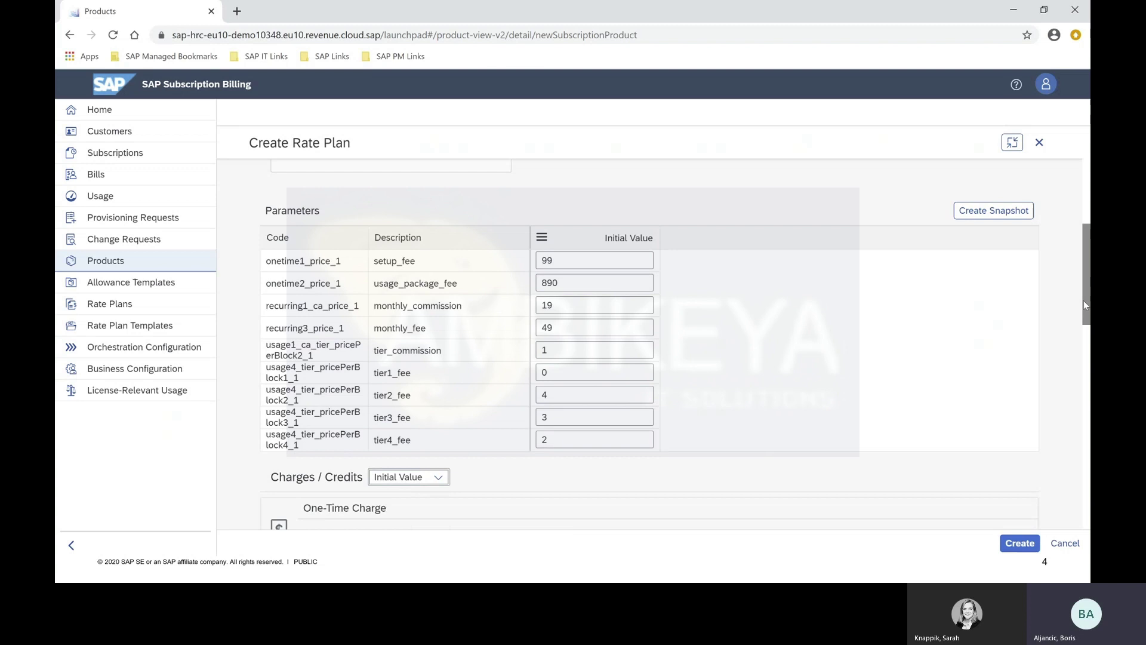
scroll(1083, 299, "down", 3)
scroll(1087, 374, "down", 3)
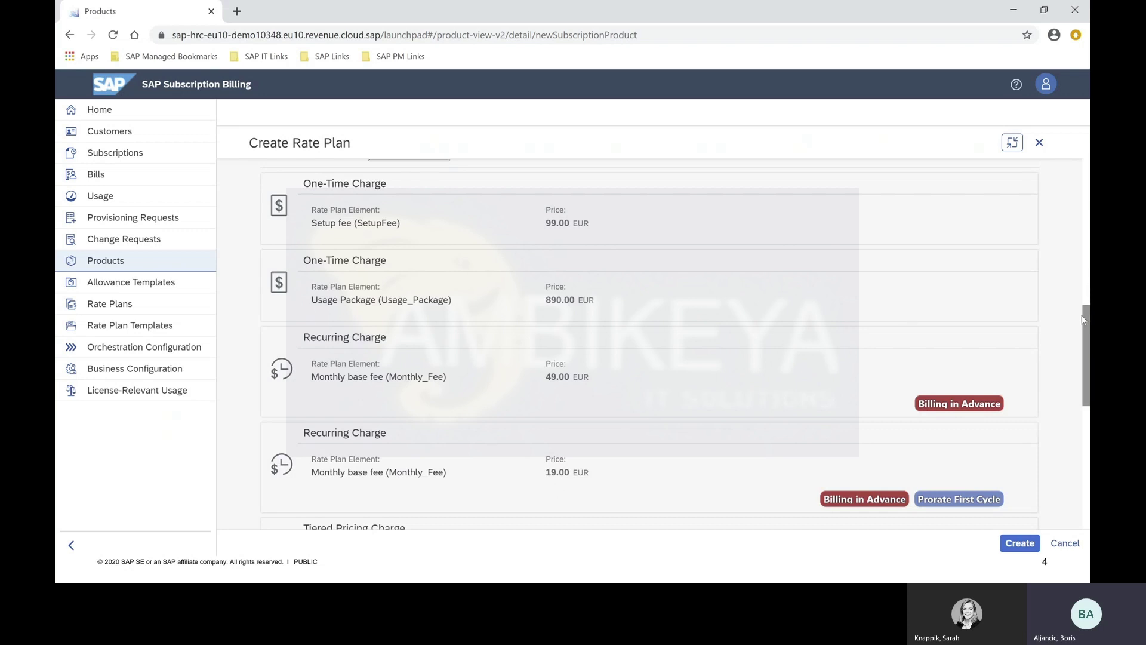
Create a snapshot of the rate plan parameters with the reference date January 1, 2021.
left_click_drag(1083, 317, 1085, 230)
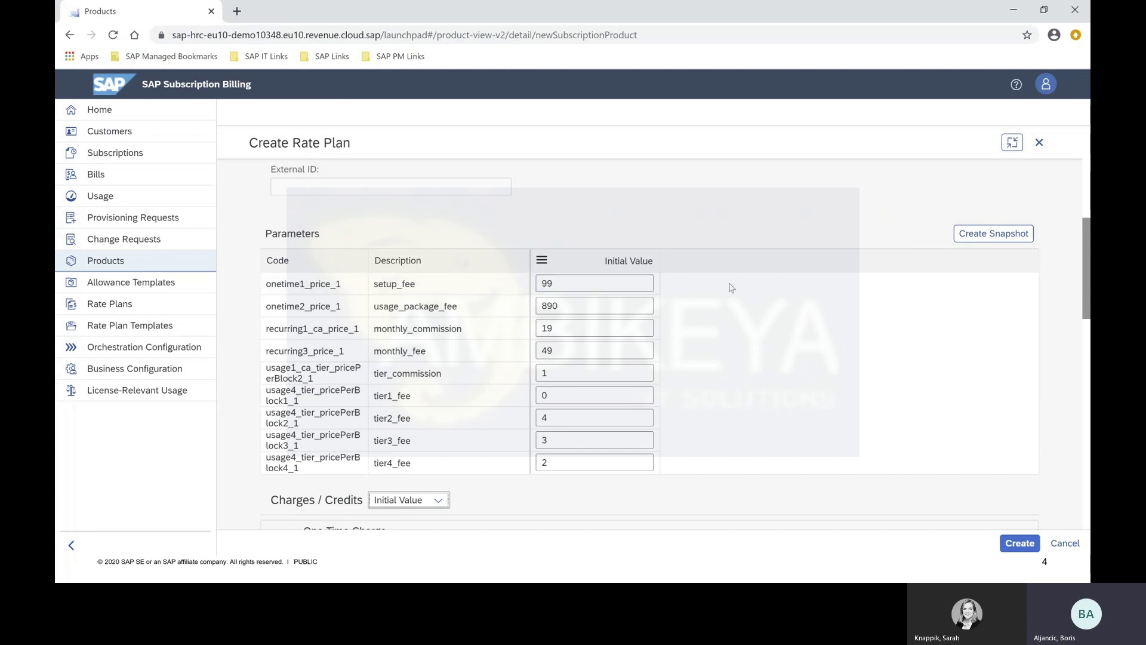
left_click(978, 240)
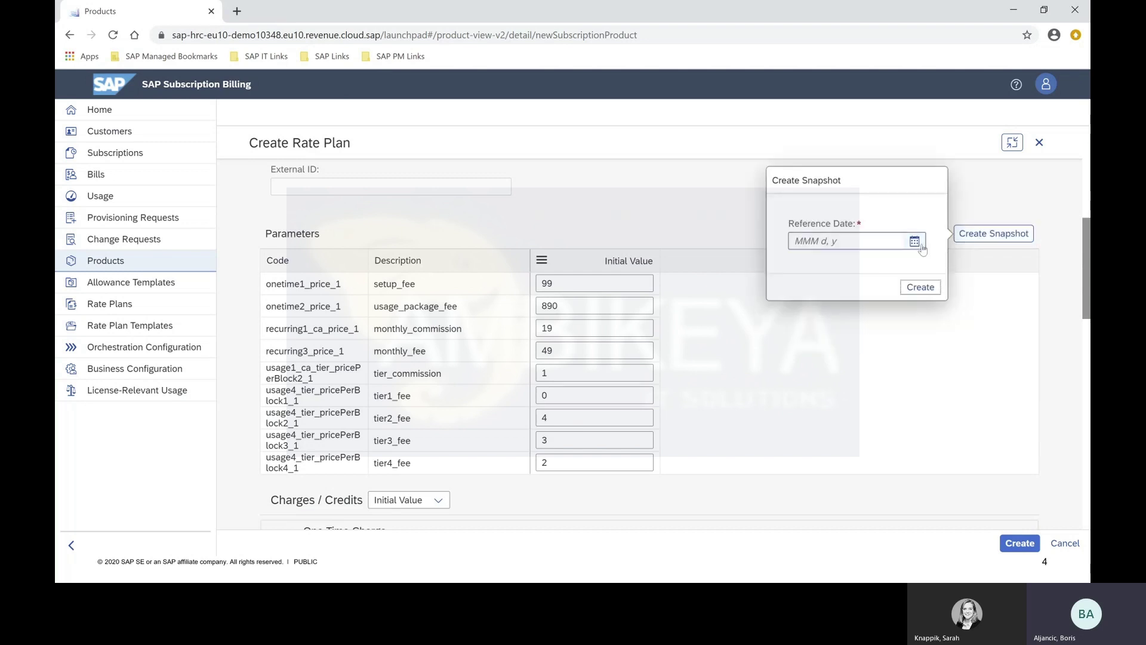
left_click(915, 242)
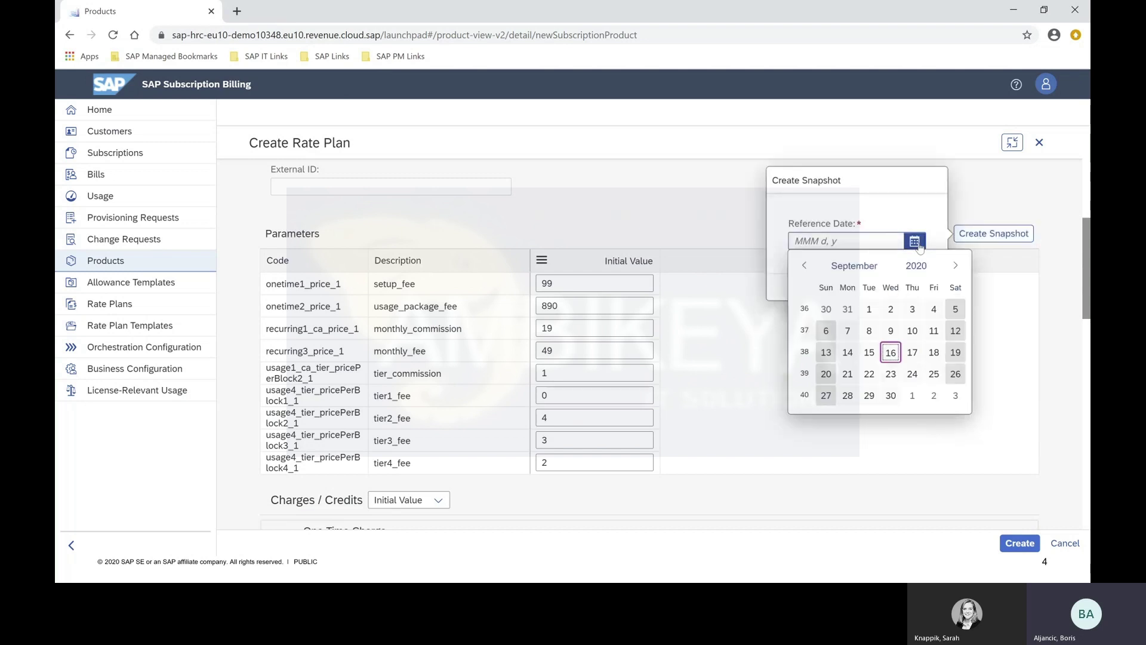
left_click(956, 266)
left_click(955, 267)
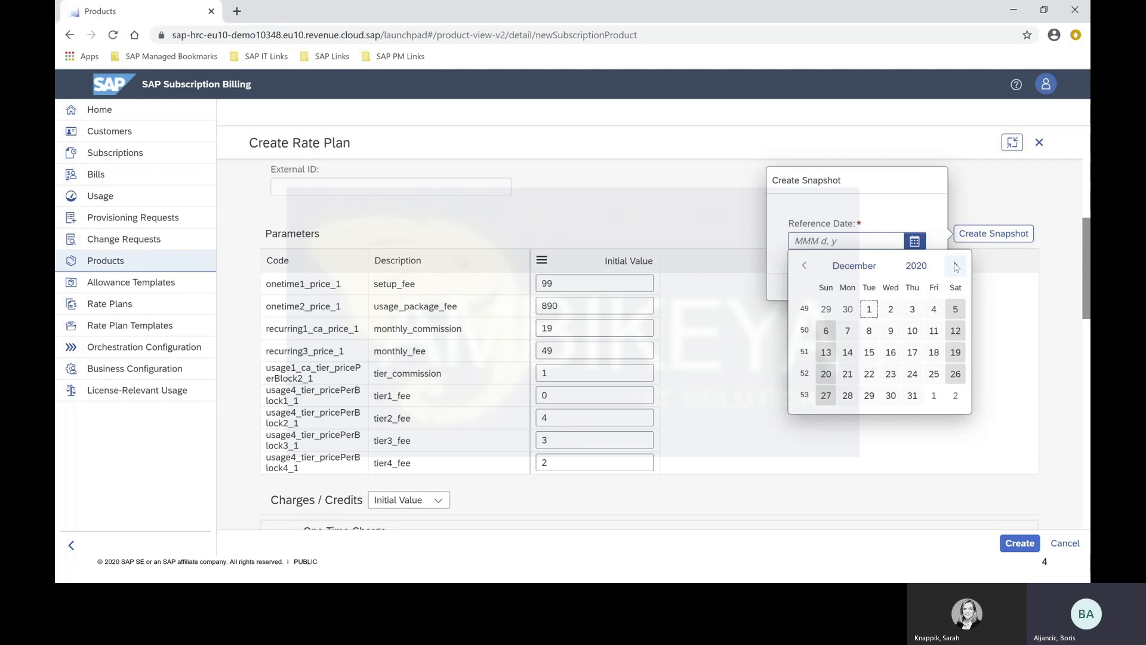
left_click(955, 266)
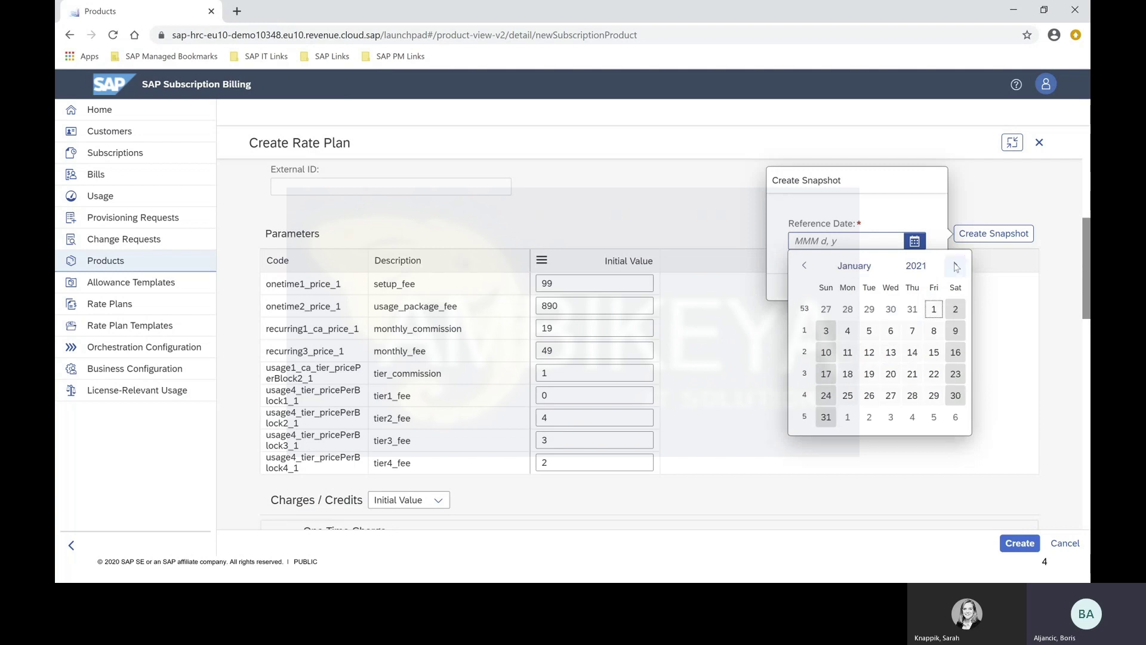
left_click(935, 310)
left_click(928, 291)
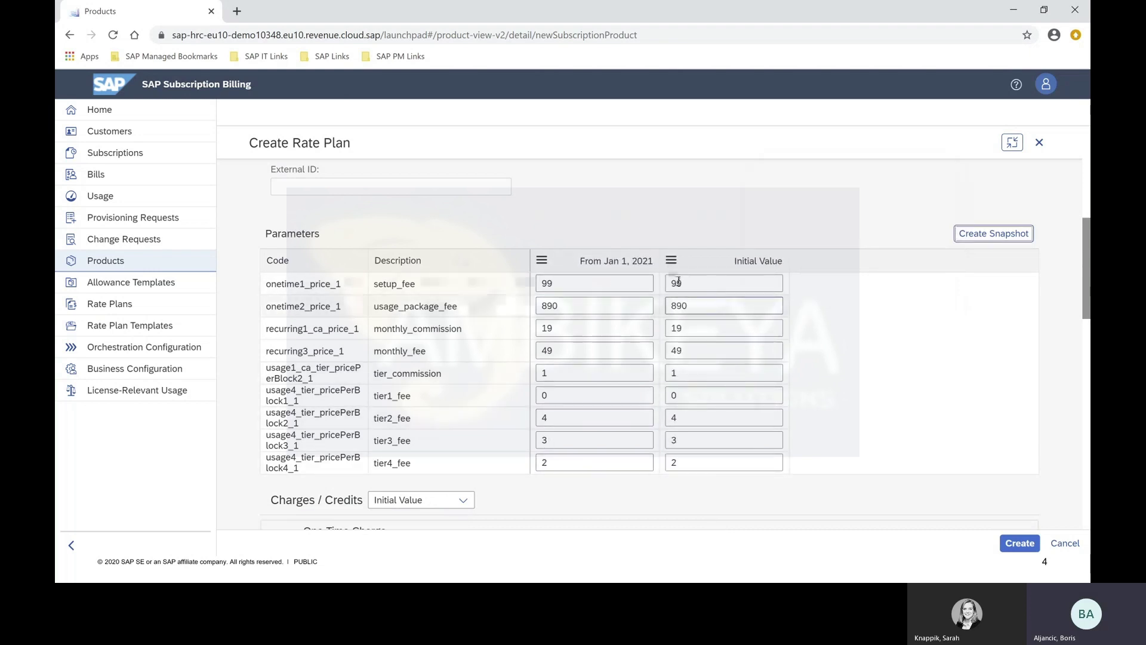
In the January 1, 2021 snapshot, set setup_fee to 199 and monthly_fee to 69.
left_click_drag(557, 283, 514, 285)
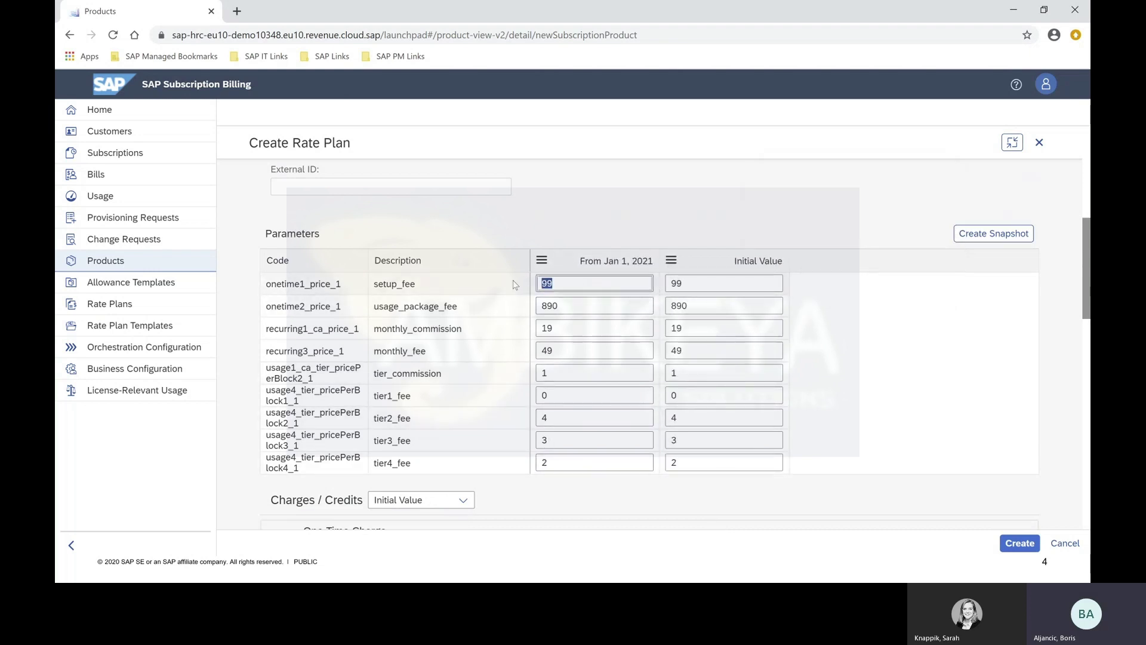
type("199")
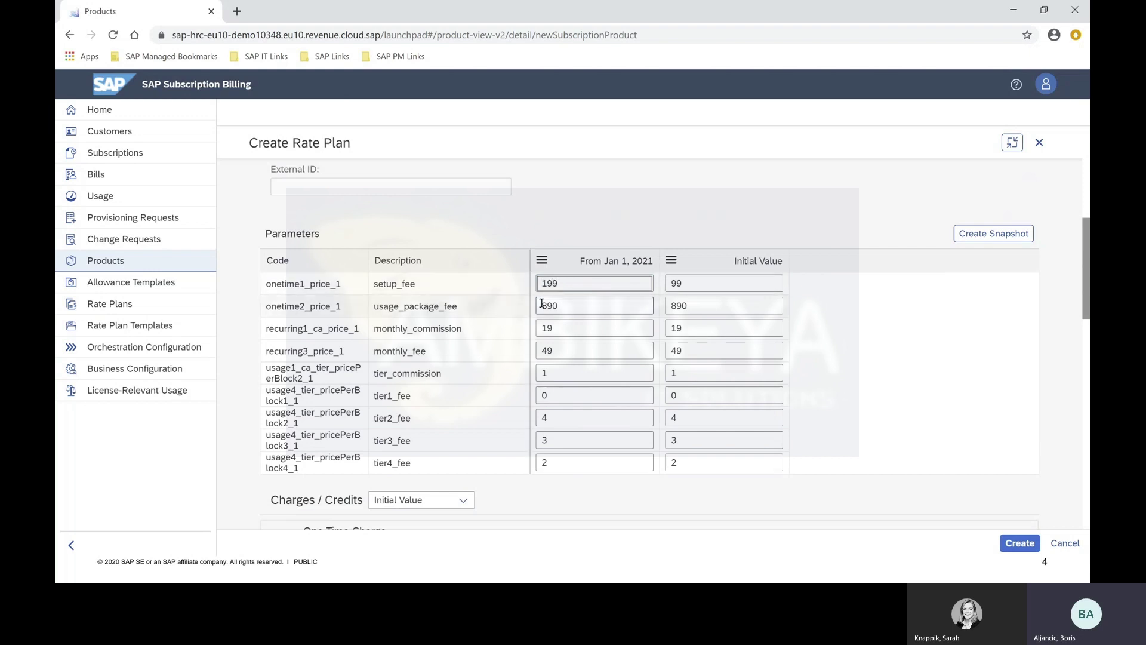
left_click(548, 347)
key("BackSpace")
type("6")
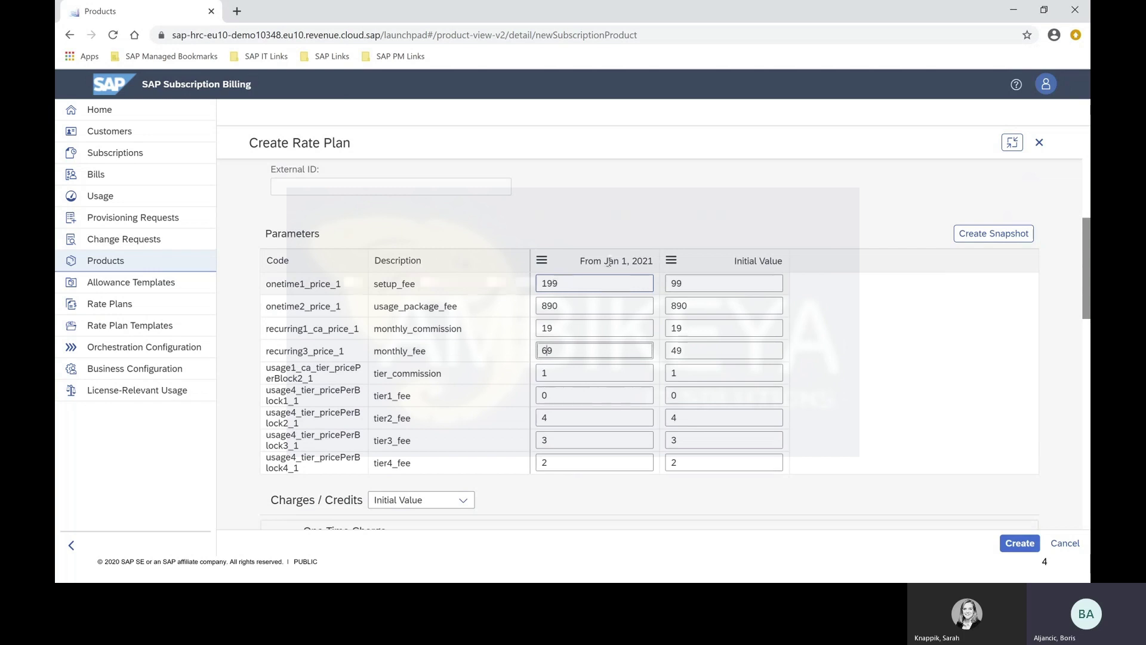
Create the rate plan, add its Plastic_Print technical resource type to the product and view the product's technical resource types.
left_click(1018, 544)
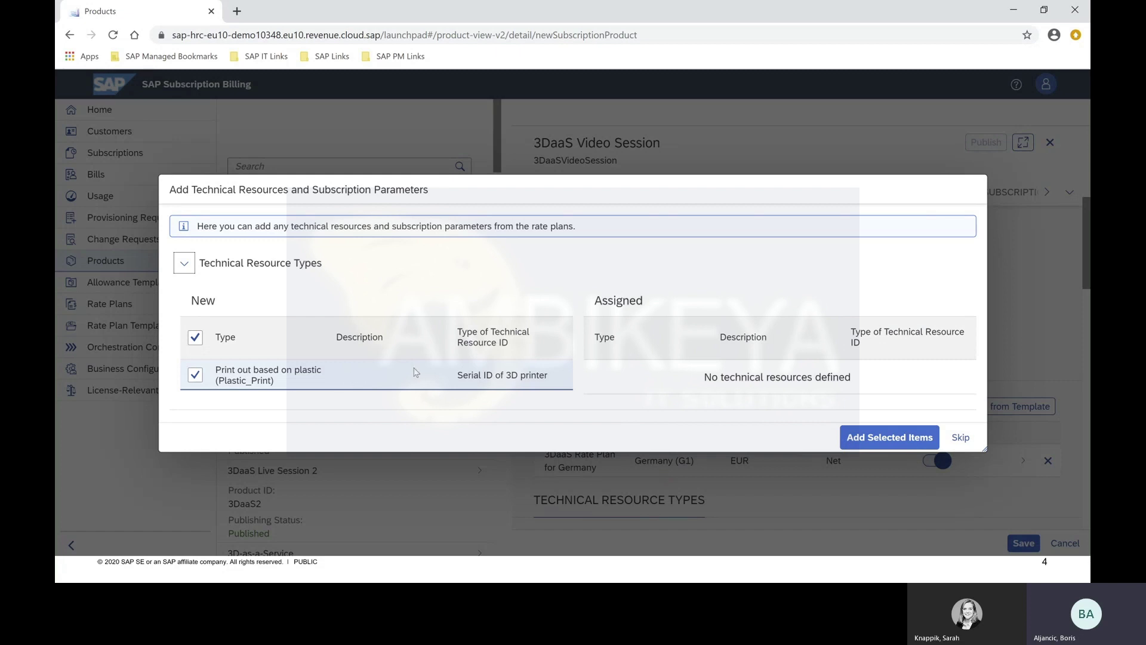
left_click(884, 438)
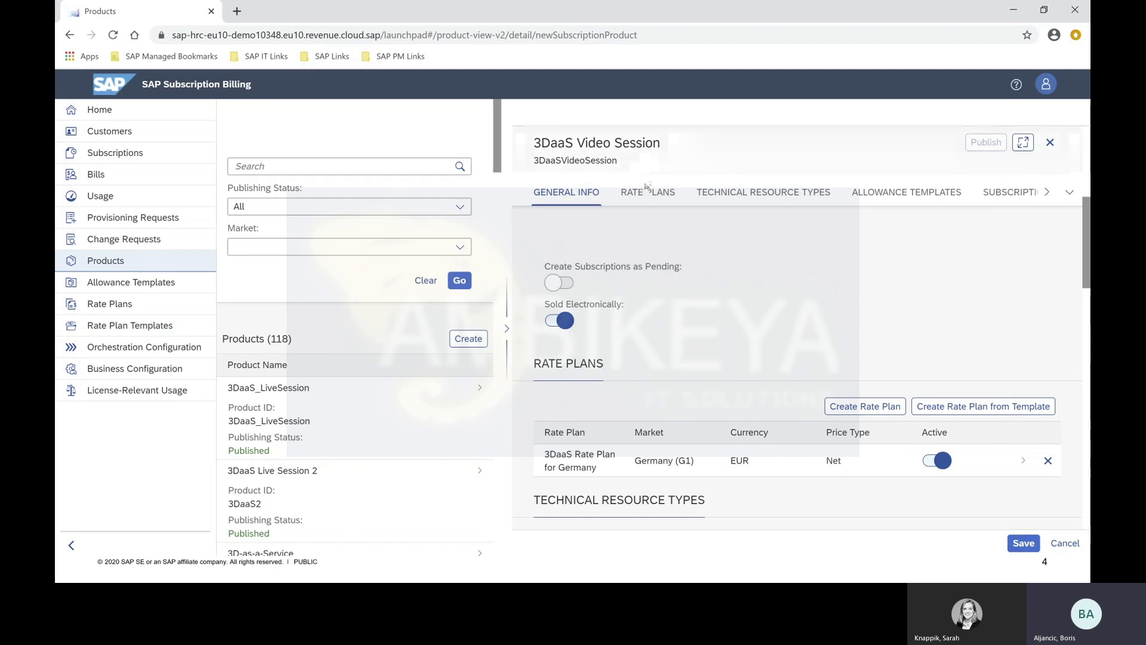
left_click(738, 191)
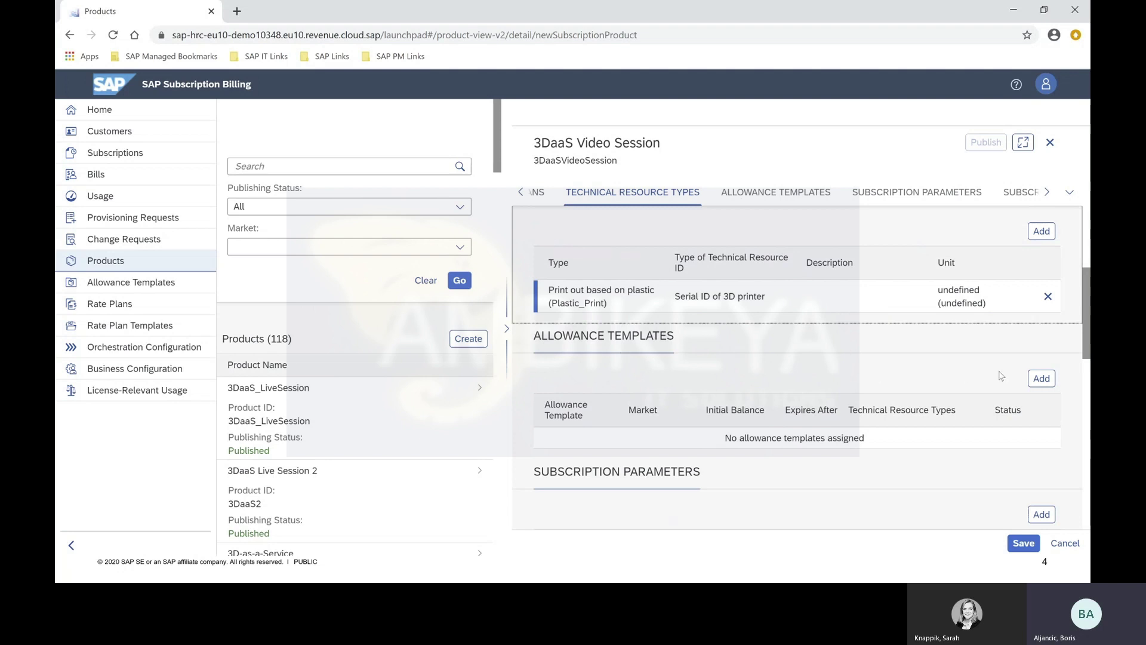
Assign the allowance template 3DaaS allowance (incl. 500 ccm) to the product and check its initial balance and expiry.
left_click(1041, 378)
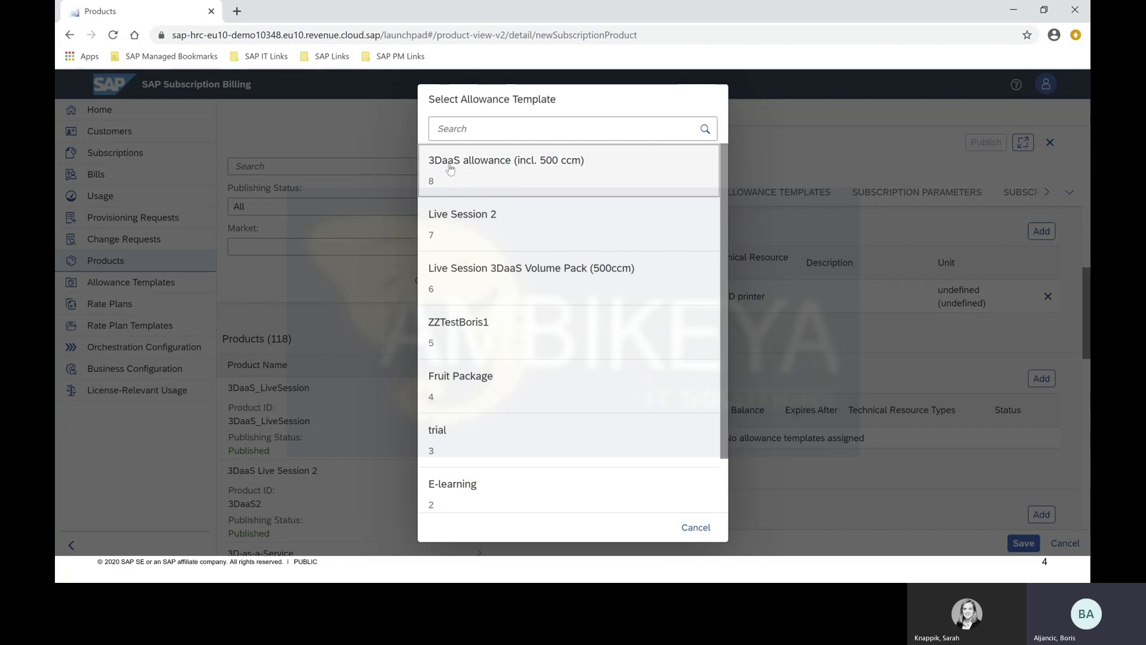
left_click(571, 169)
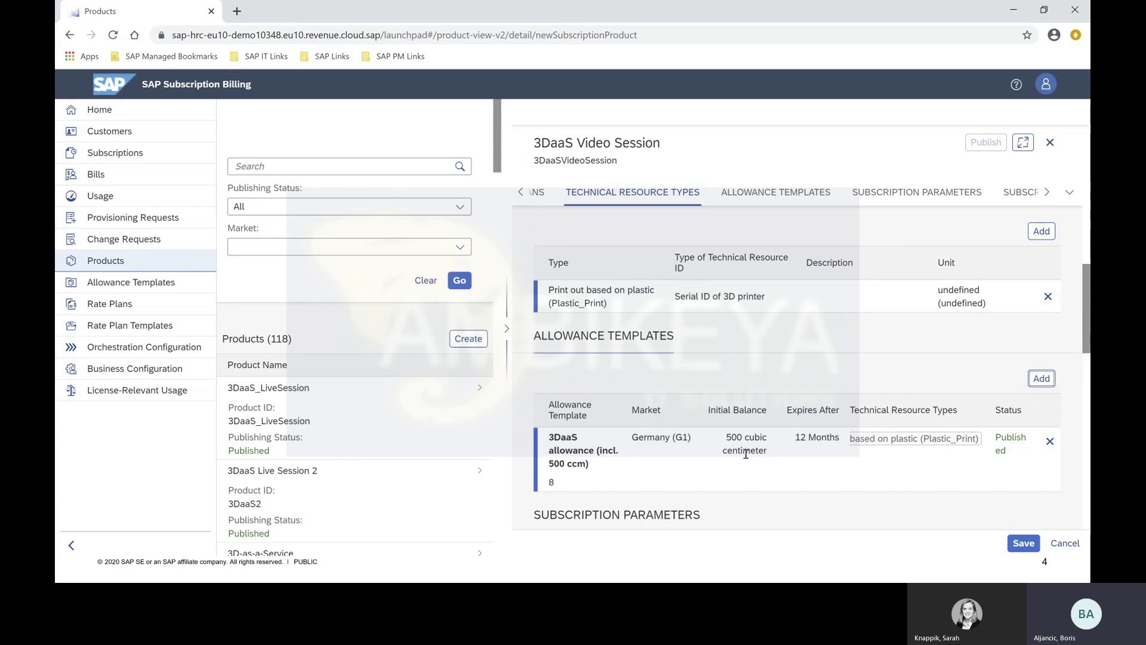
left_click_drag(726, 436, 765, 448)
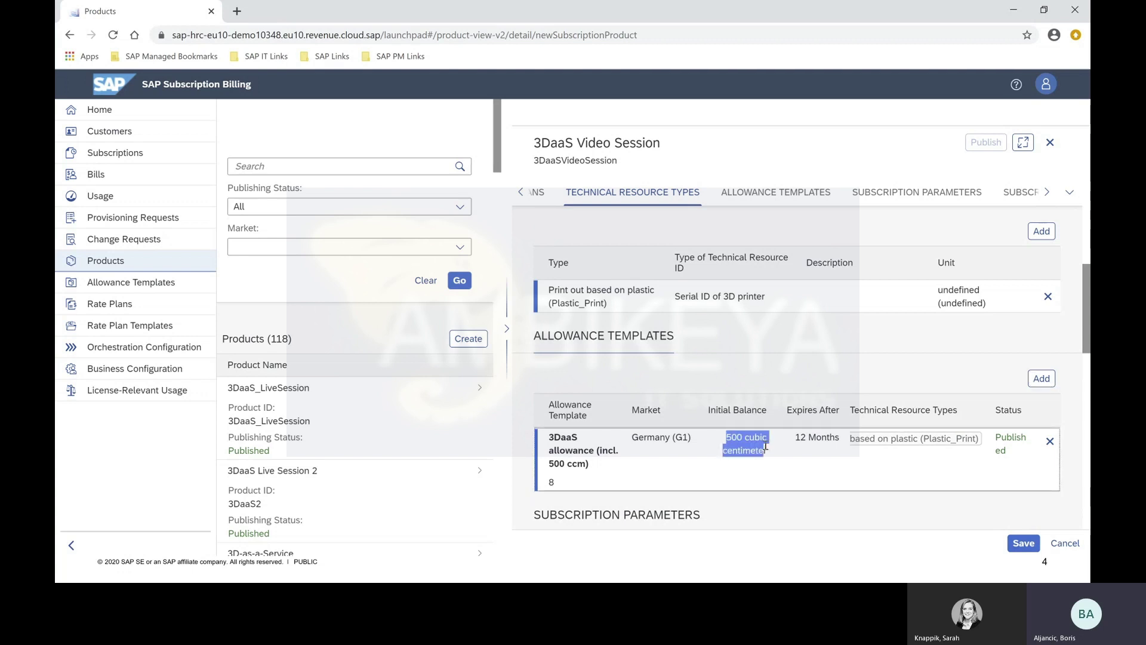
left_click(777, 452)
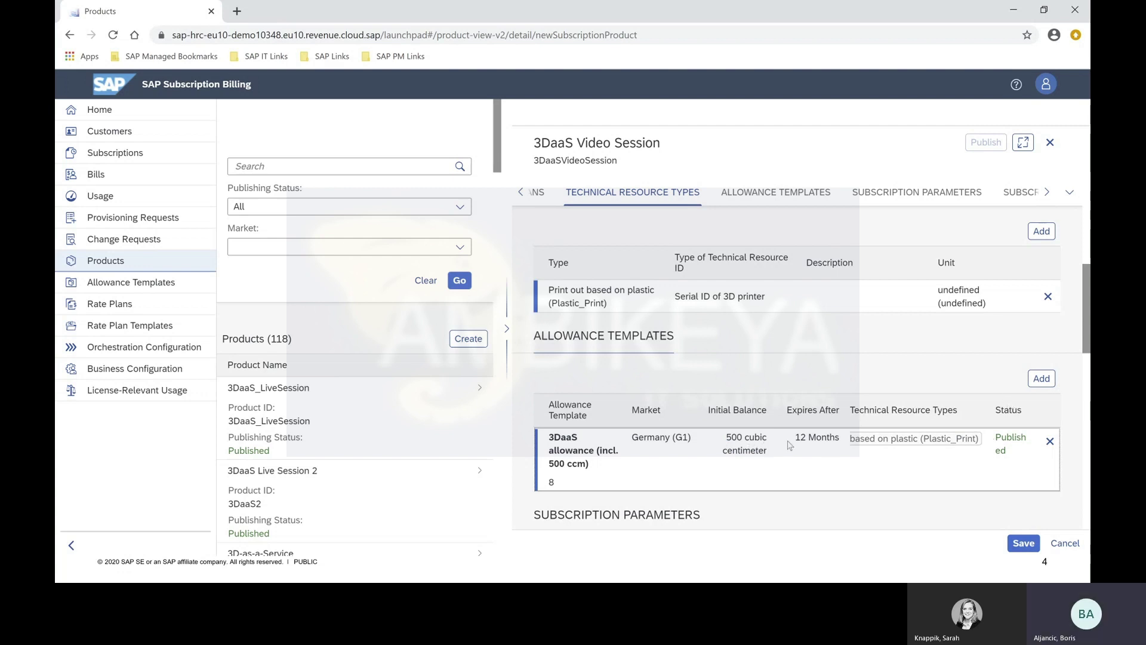
left_click_drag(794, 441, 843, 444)
Set the subscription terms to a 14-day withdrawal period, 24-month minimum term, 12-month renewal term and 30-day term of notice.
left_click_drag(1083, 314, 1077, 409)
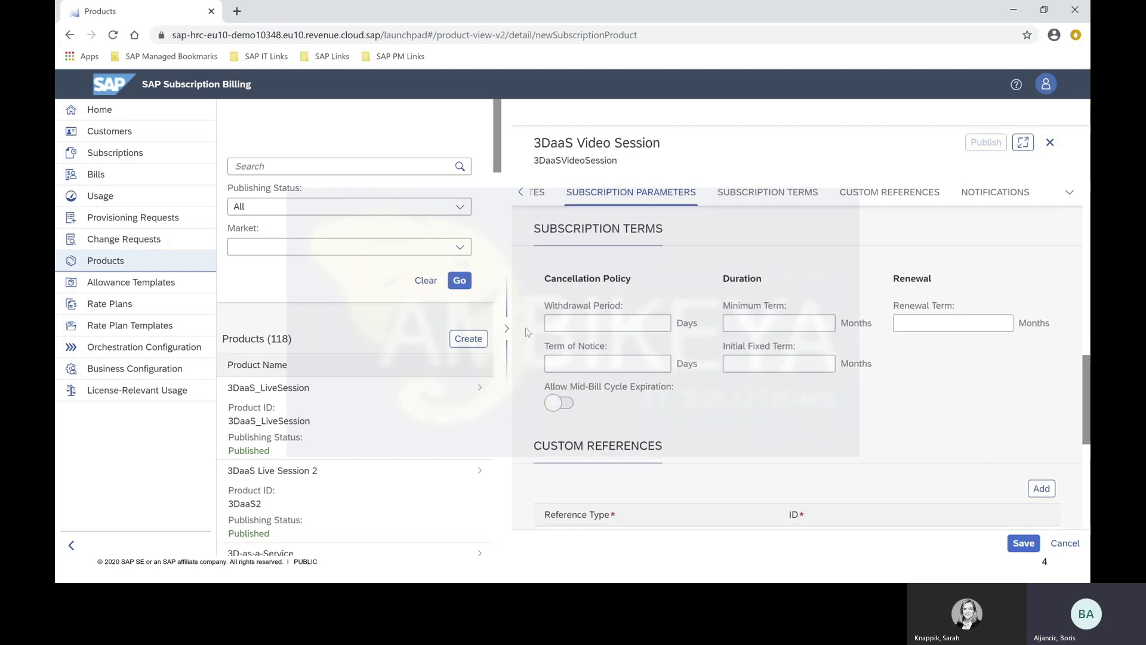
left_click(594, 321)
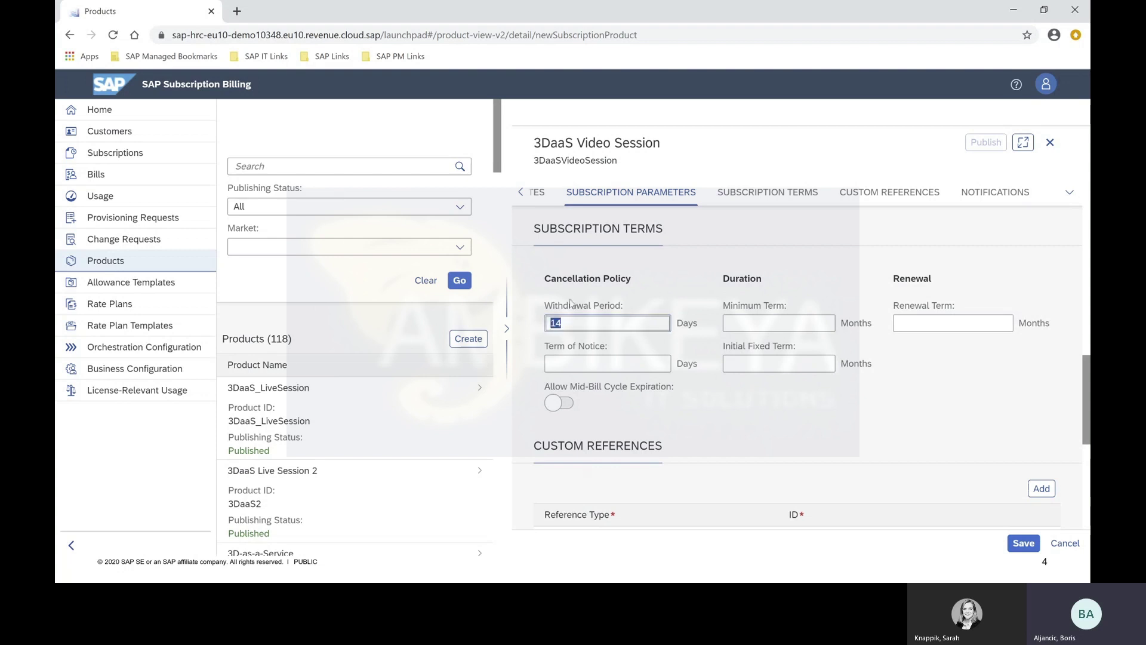
double_click(575, 318)
left_click(576, 320)
left_click(798, 320)
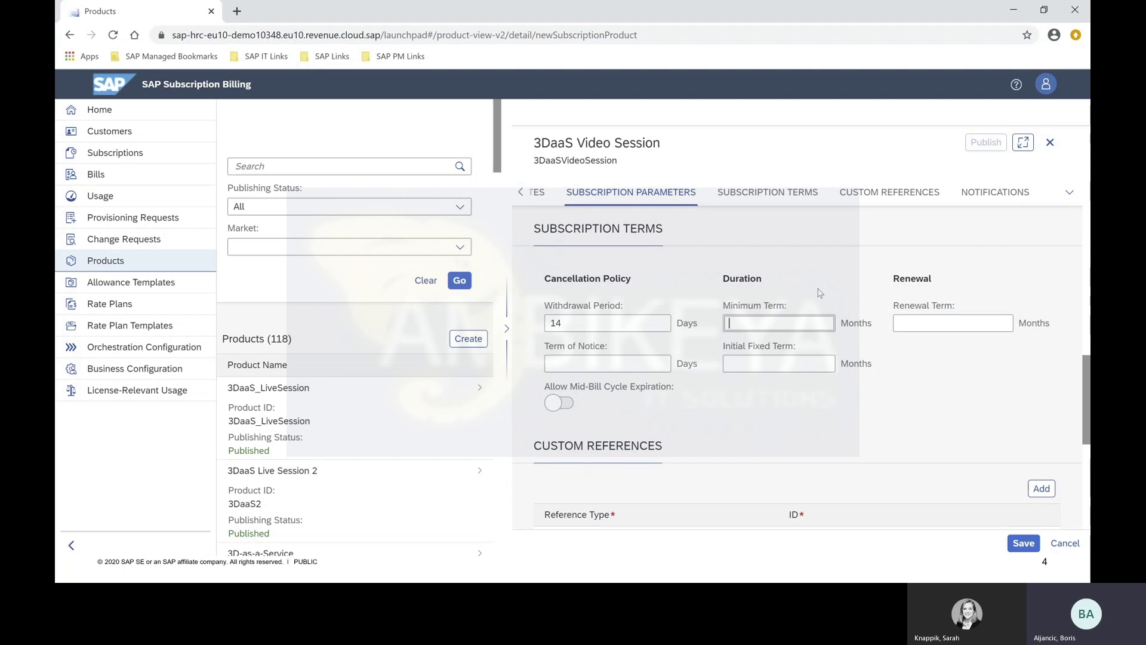
type("24")
left_click(923, 320)
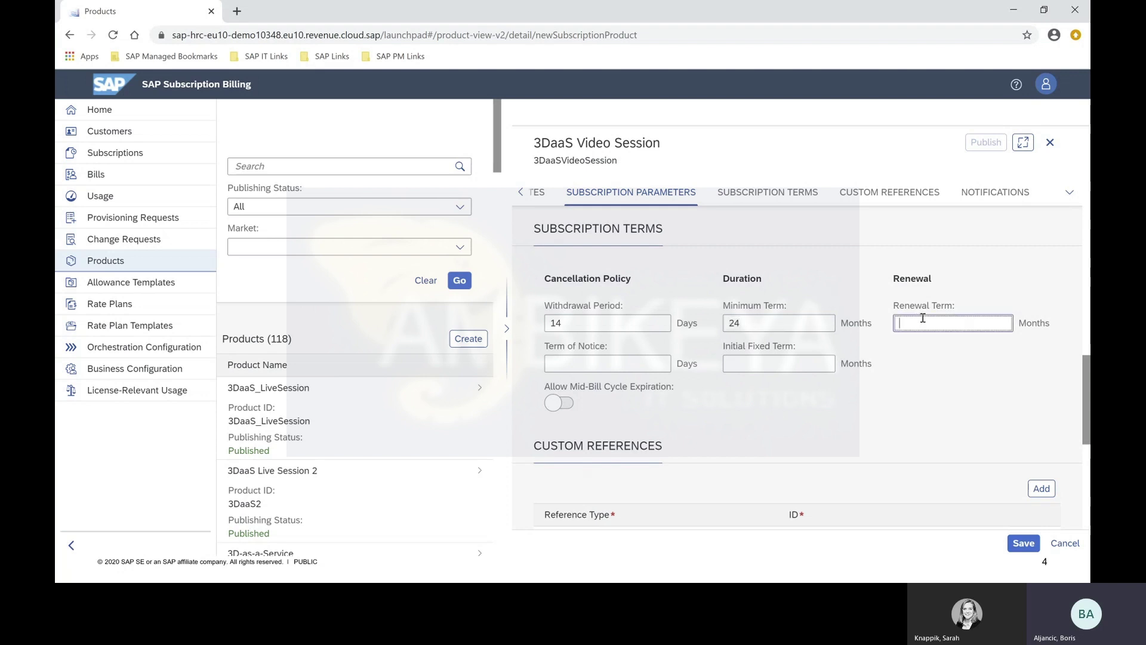
type("12")
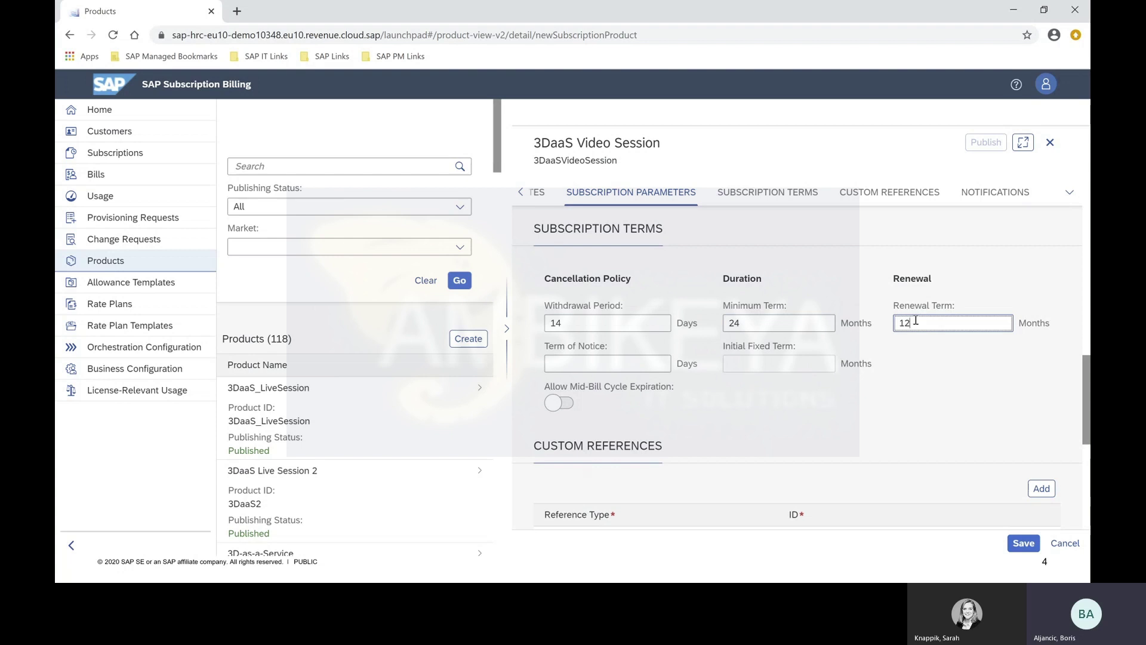
left_click(657, 361)
type("30")
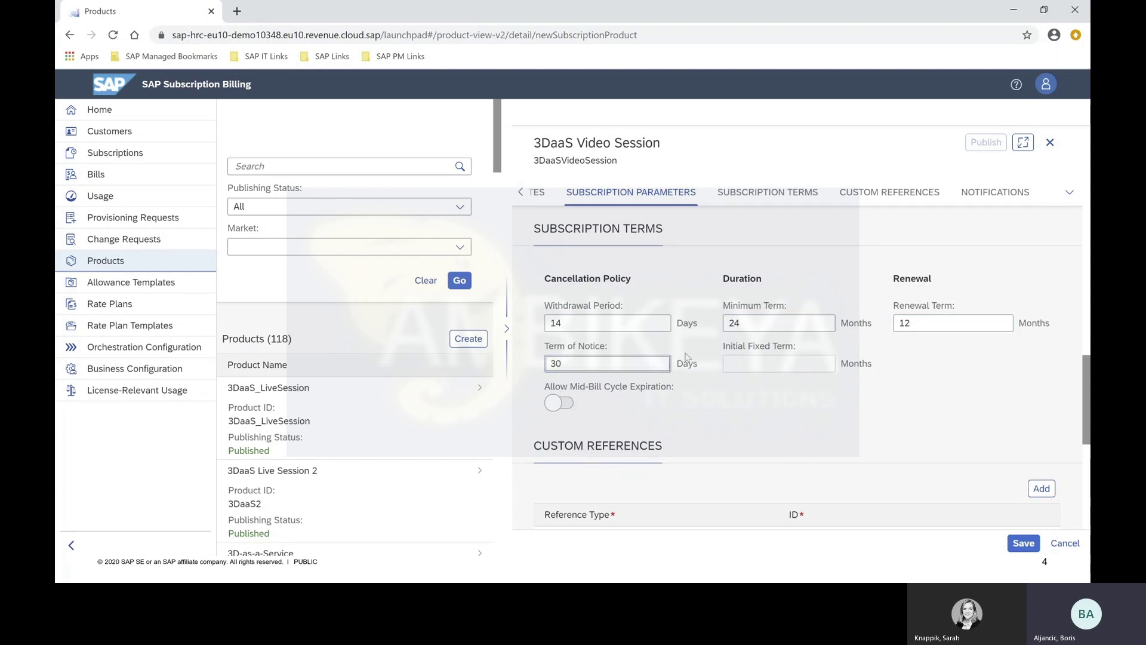
Add a before-expiration notification tagged Renewal and due 90 days before expiration, and save and publish the product.
left_click_drag(1083, 370, 1088, 423)
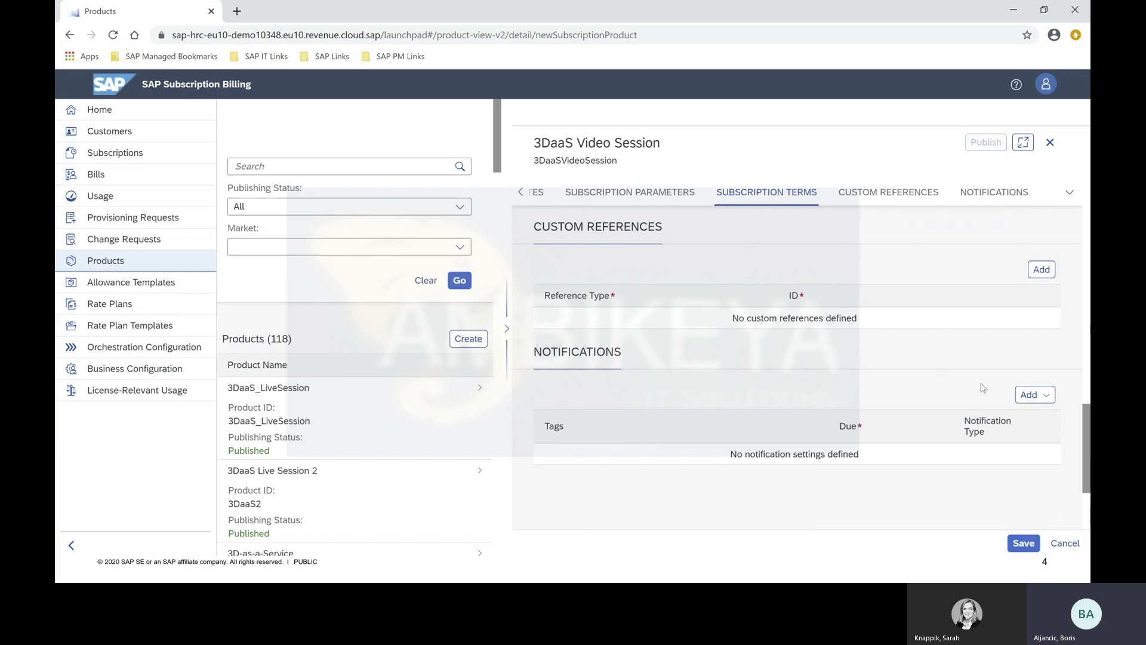
left_click(1042, 404)
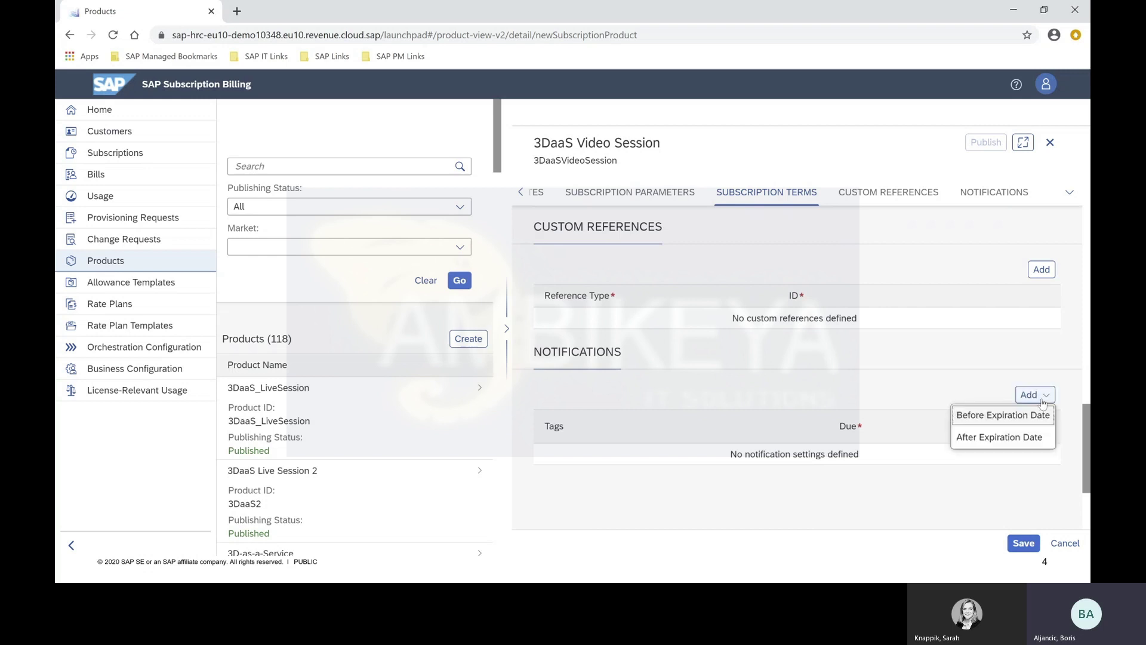
left_click(995, 418)
left_click(613, 454)
type("Renewal")
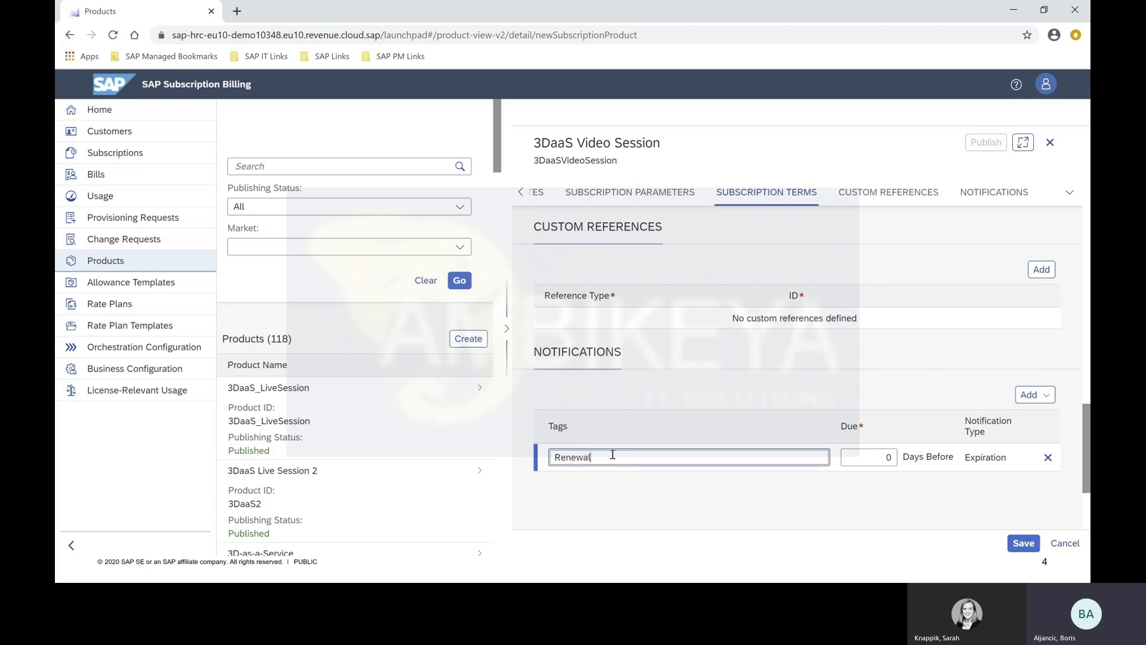
key("Return")
left_click(871, 457)
type("9")
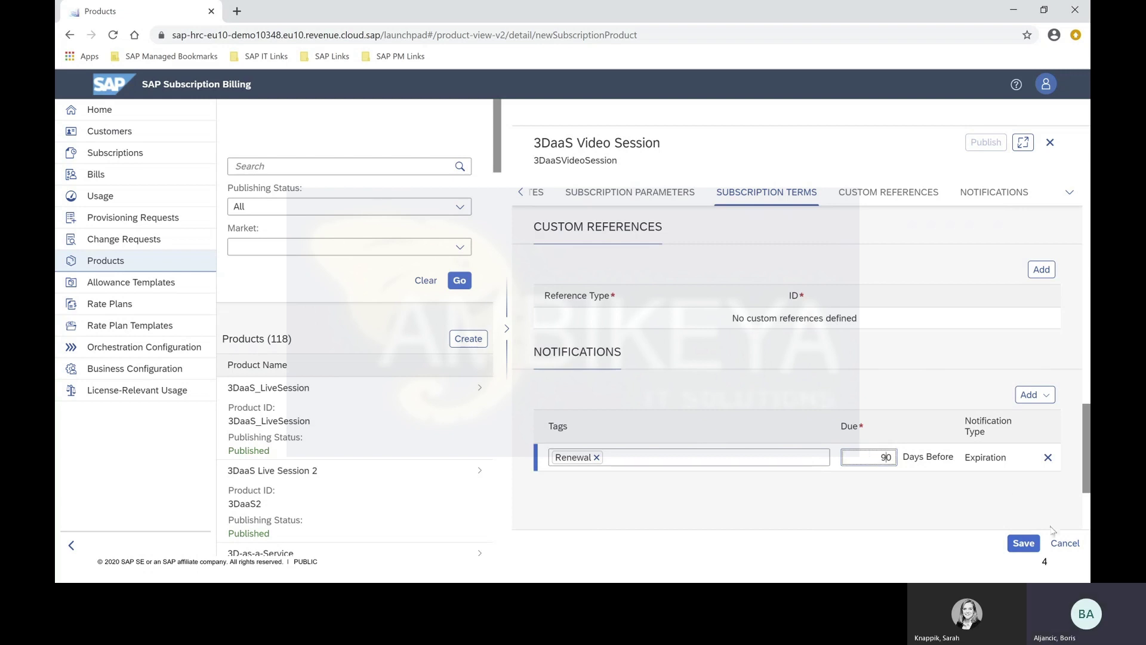
left_click(1023, 544)
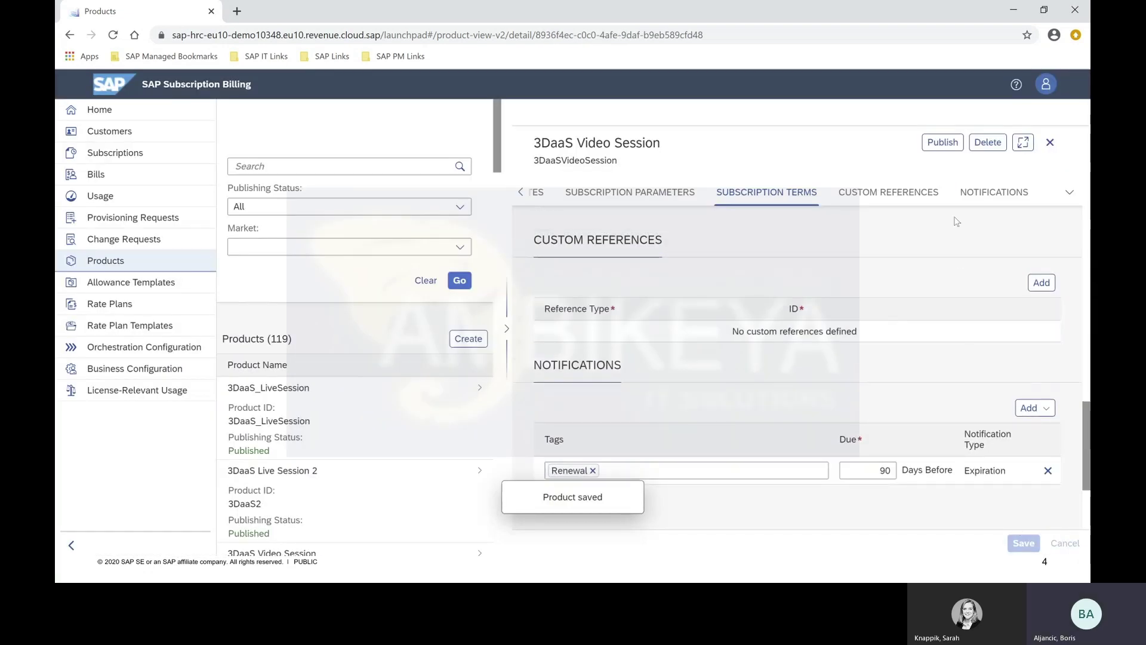
left_click(941, 144)
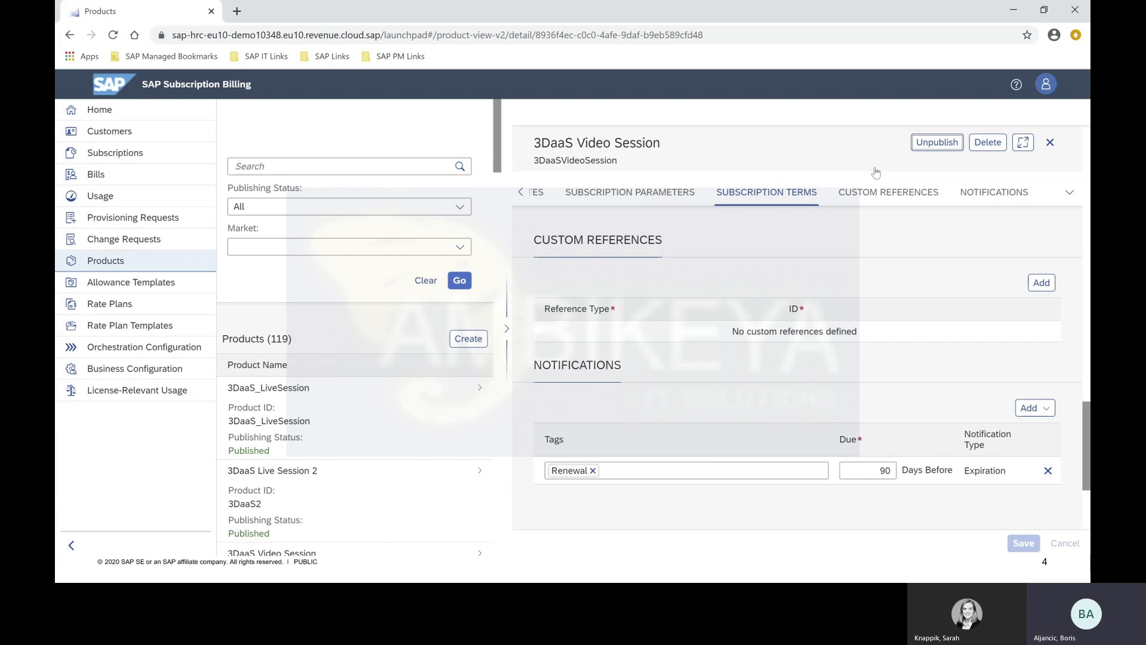
Switch to the PowerPoint slide show, view the Modelling Steps slide and return to the browser.
key("alt+Tab")
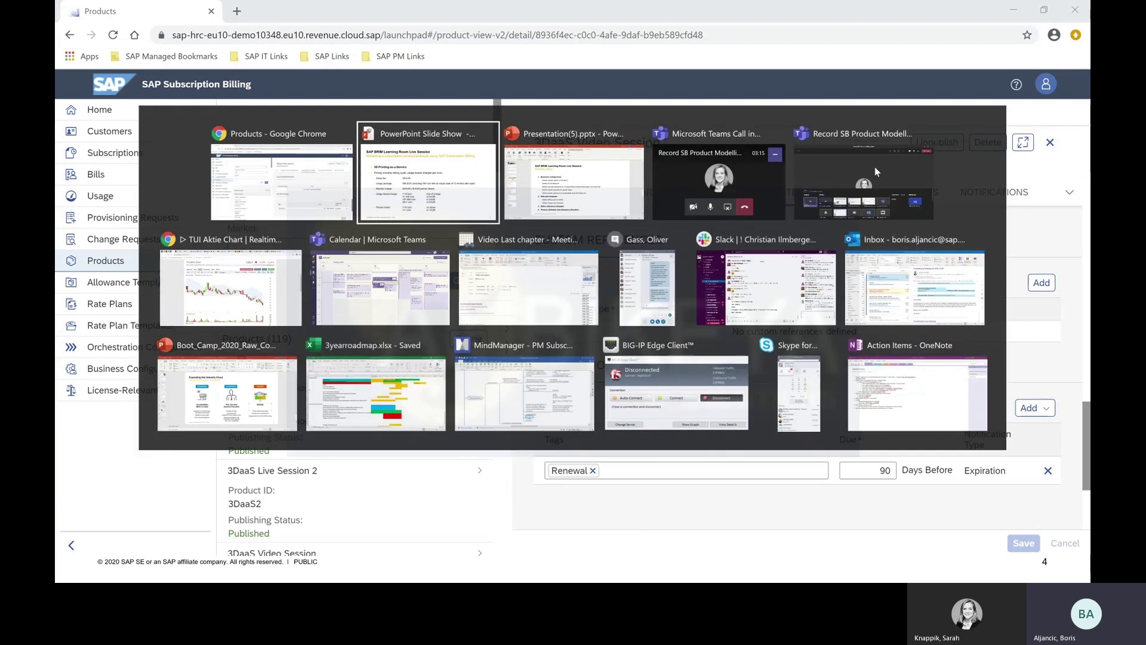
key("Right")
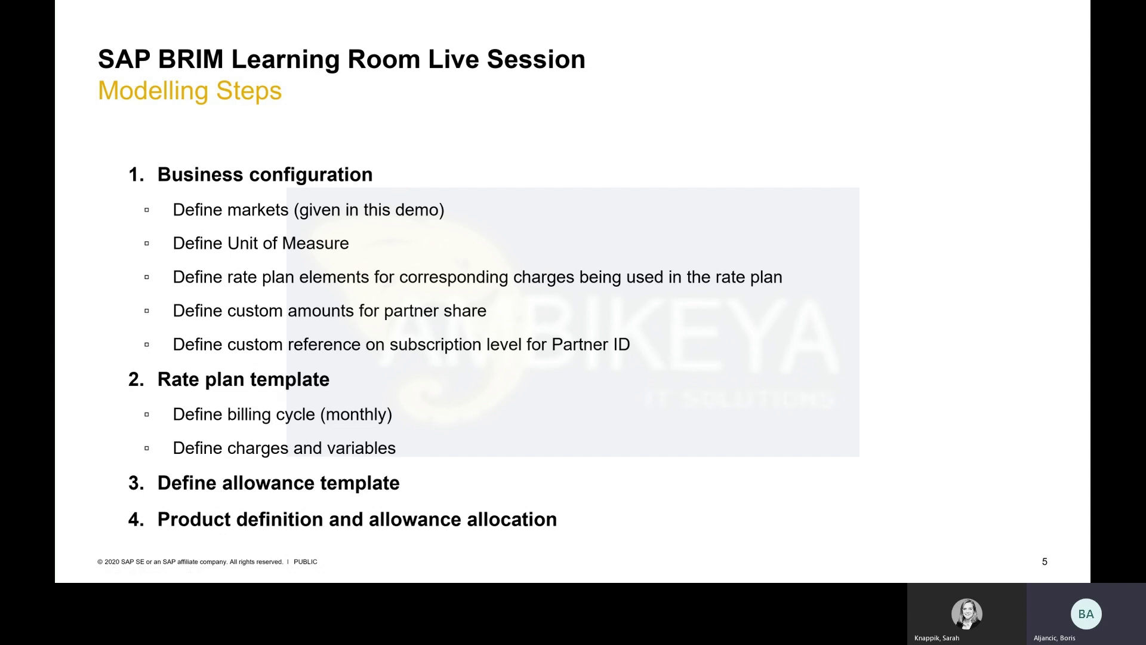
key("alt+Tab")
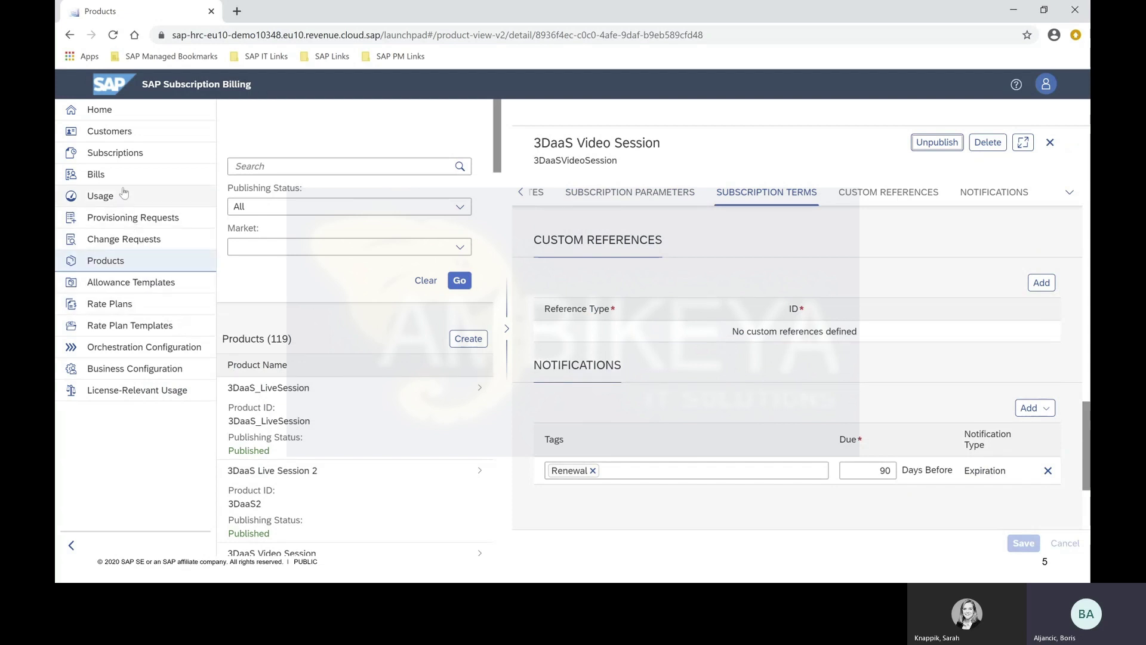
Start a new provisioning request and select the demo customer by first name, keeping the Germany market.
left_click(180, 217)
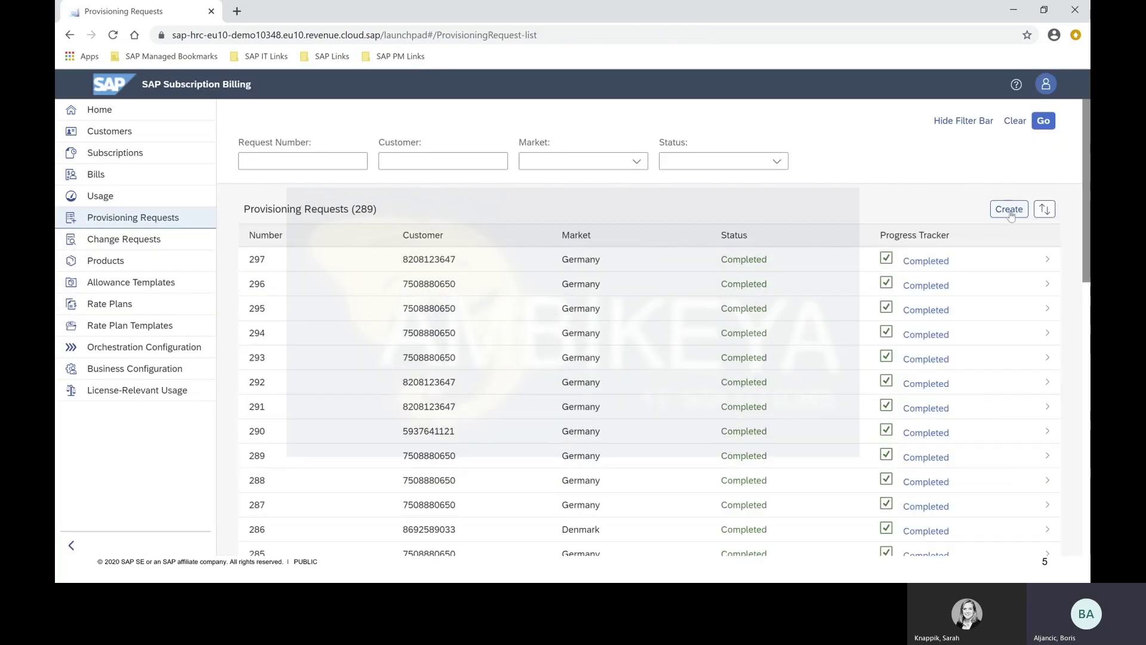
left_click(1009, 210)
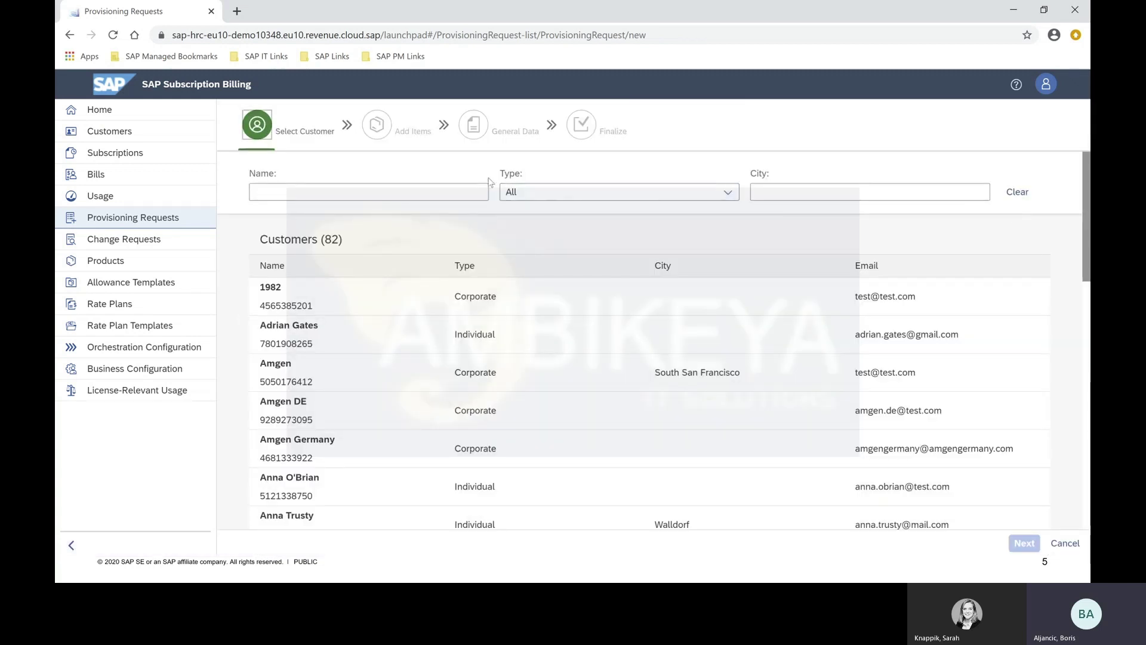
left_click(349, 189)
type("boris")
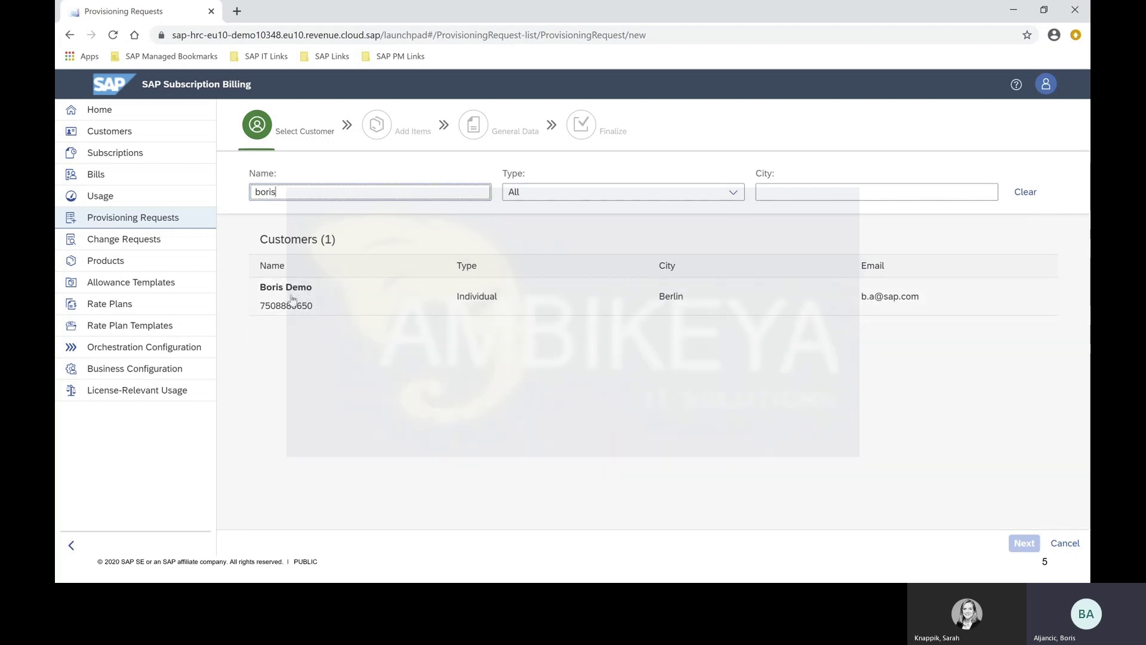
left_click(364, 313)
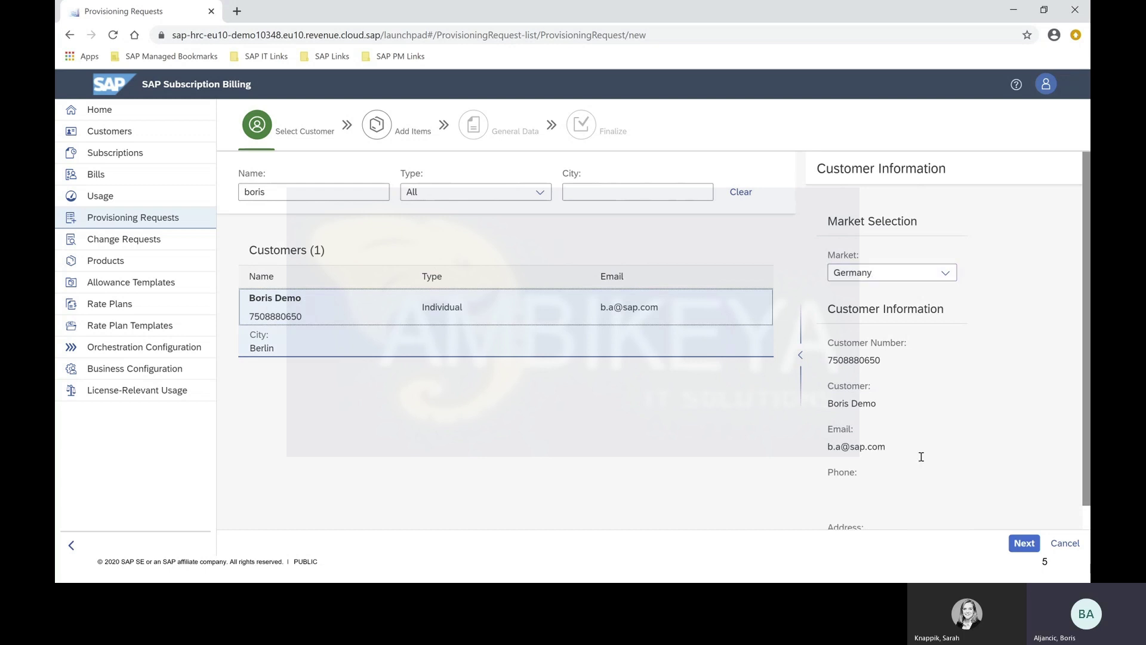
left_click(1020, 544)
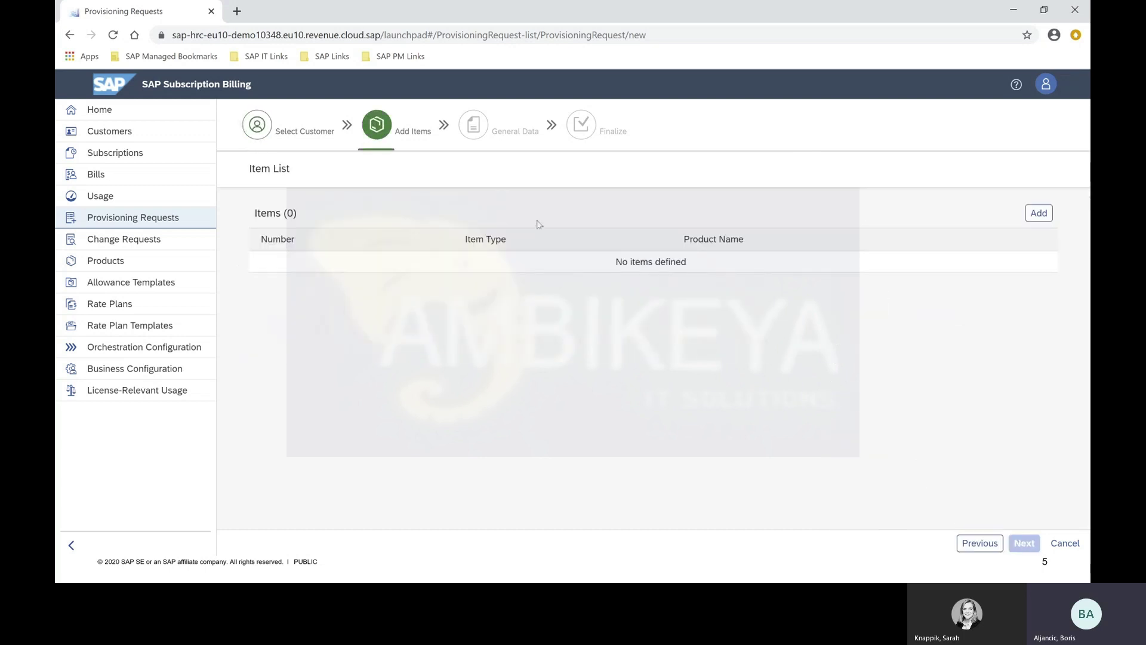
Add a subscription item for the product 3DaaS Video Session to the provisioning request.
left_click(1038, 213)
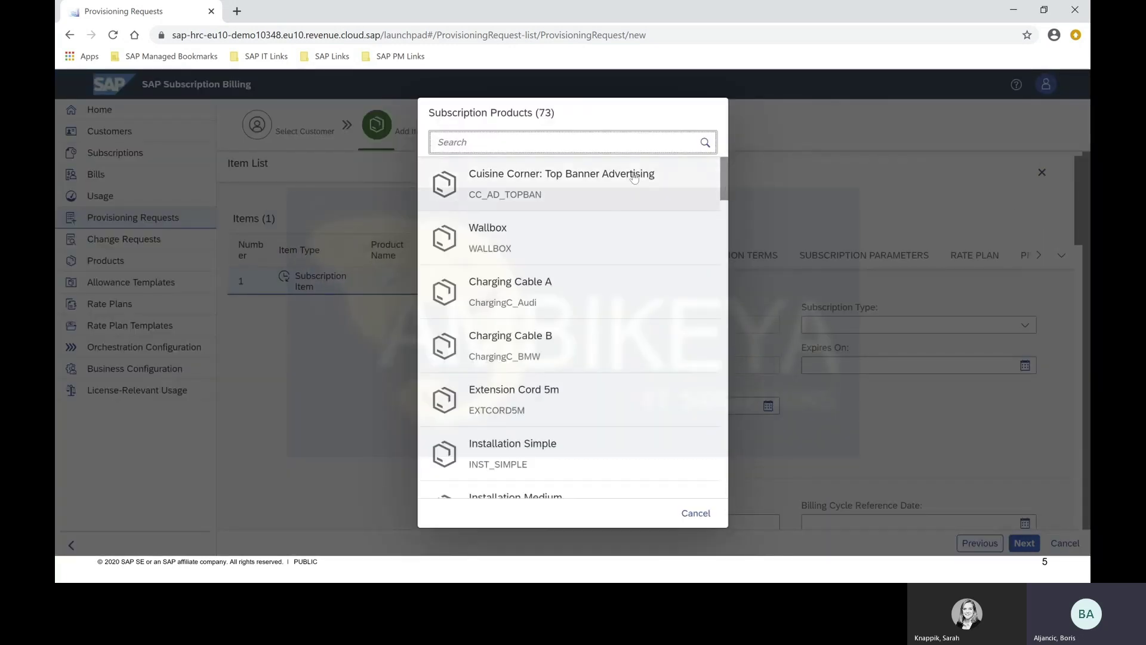
type("3D")
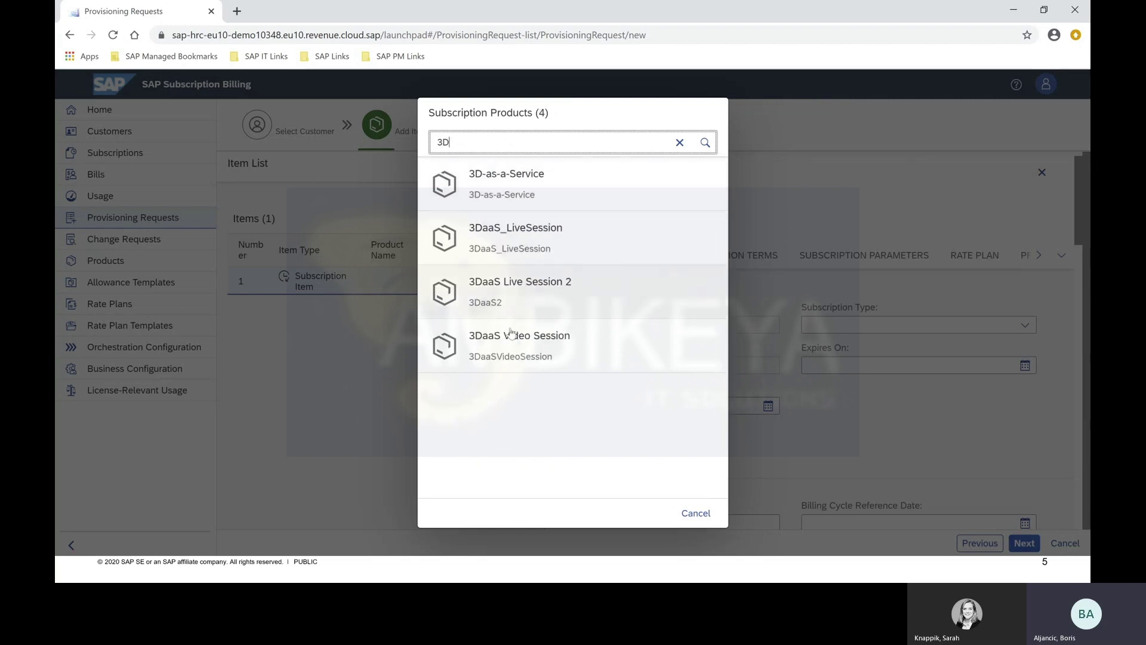
left_click(546, 339)
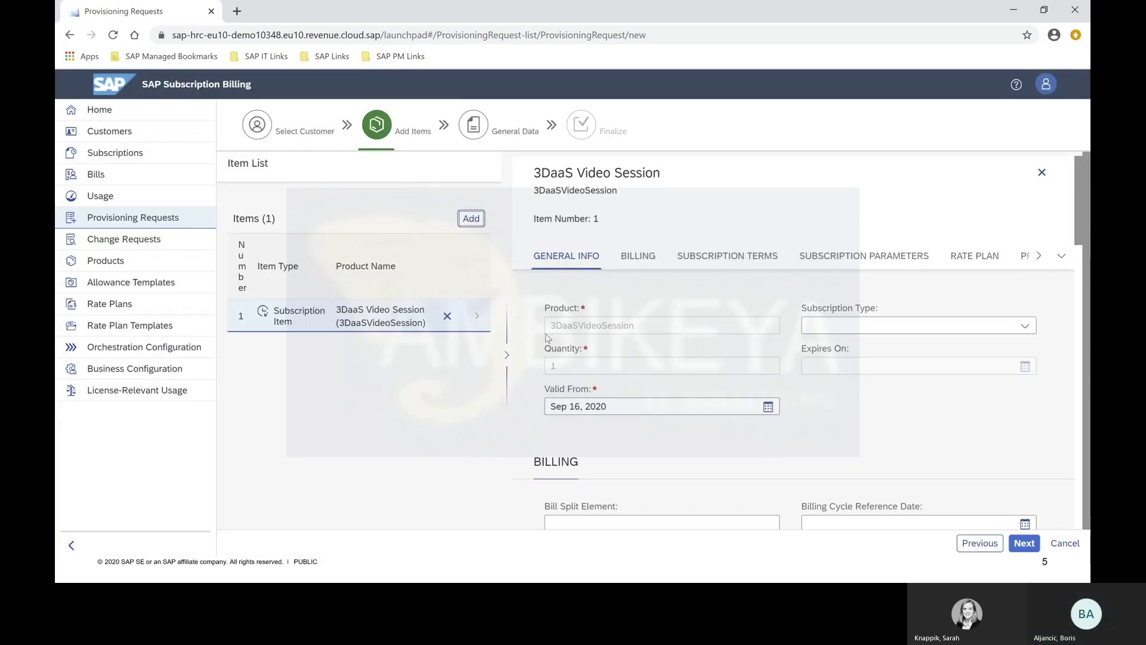
Add a custom reference of type Partner ID with the ID 4711 to the item and continue to the general data.
left_click_drag(1075, 209, 1007, 491)
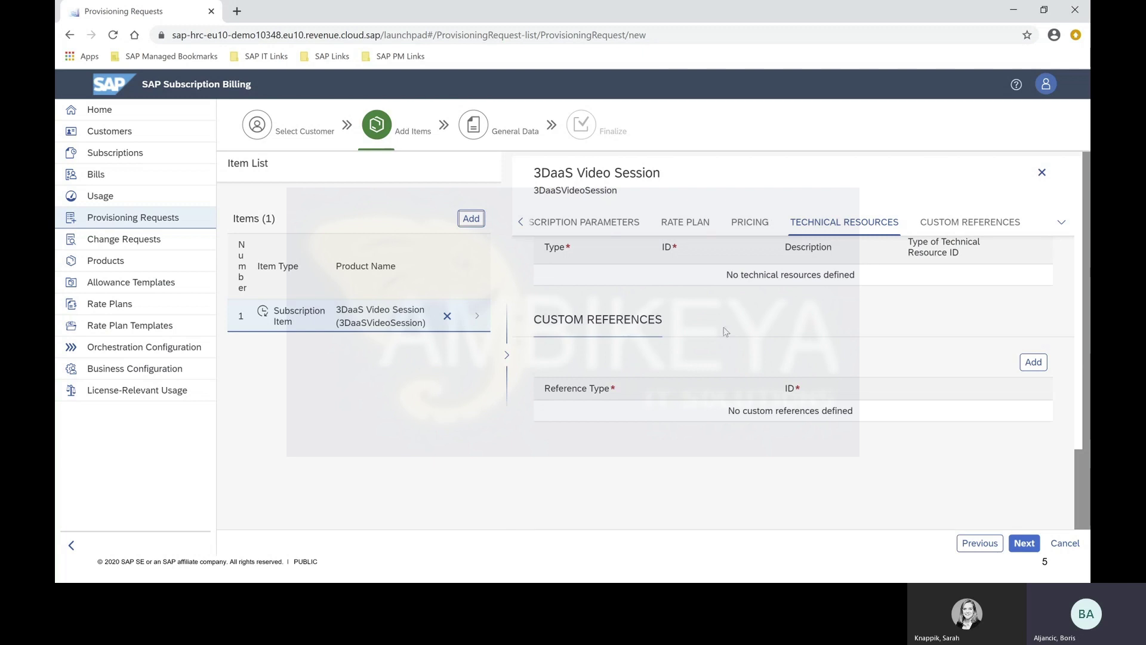
left_click(1032, 369)
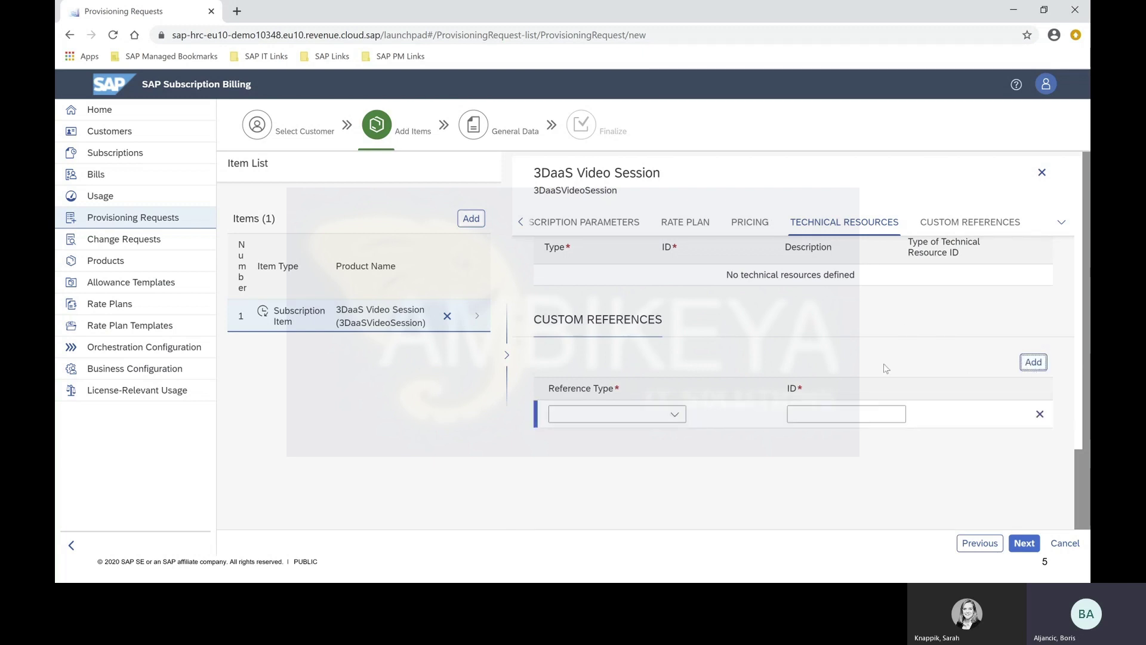
left_click(675, 414)
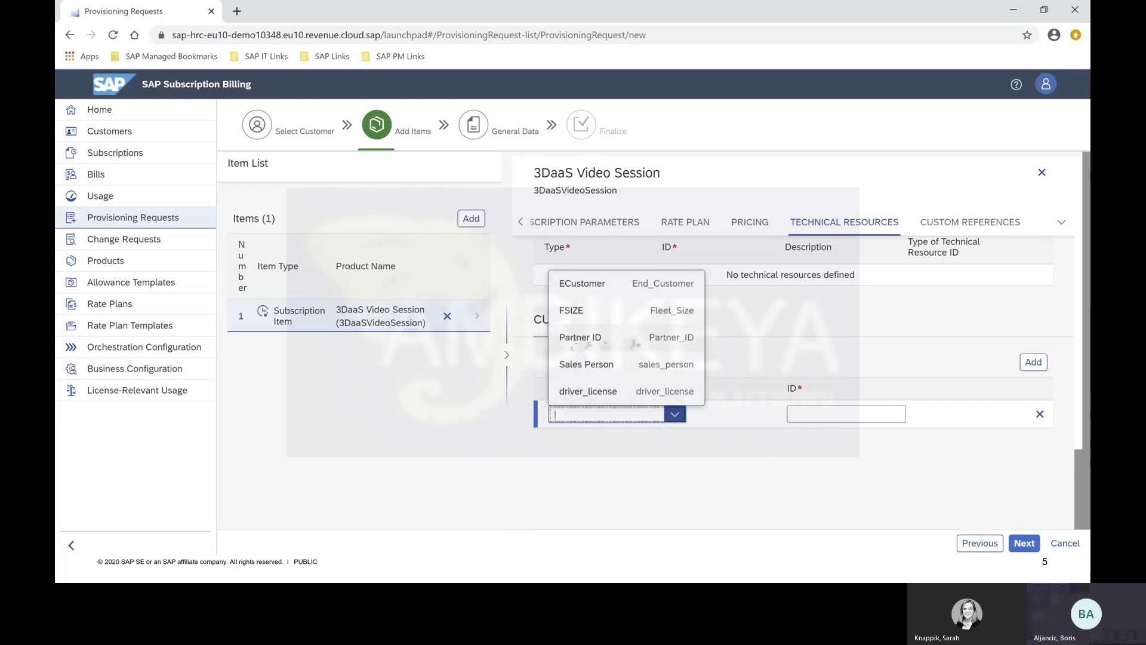
left_click(651, 339)
left_click(821, 410)
type("4711")
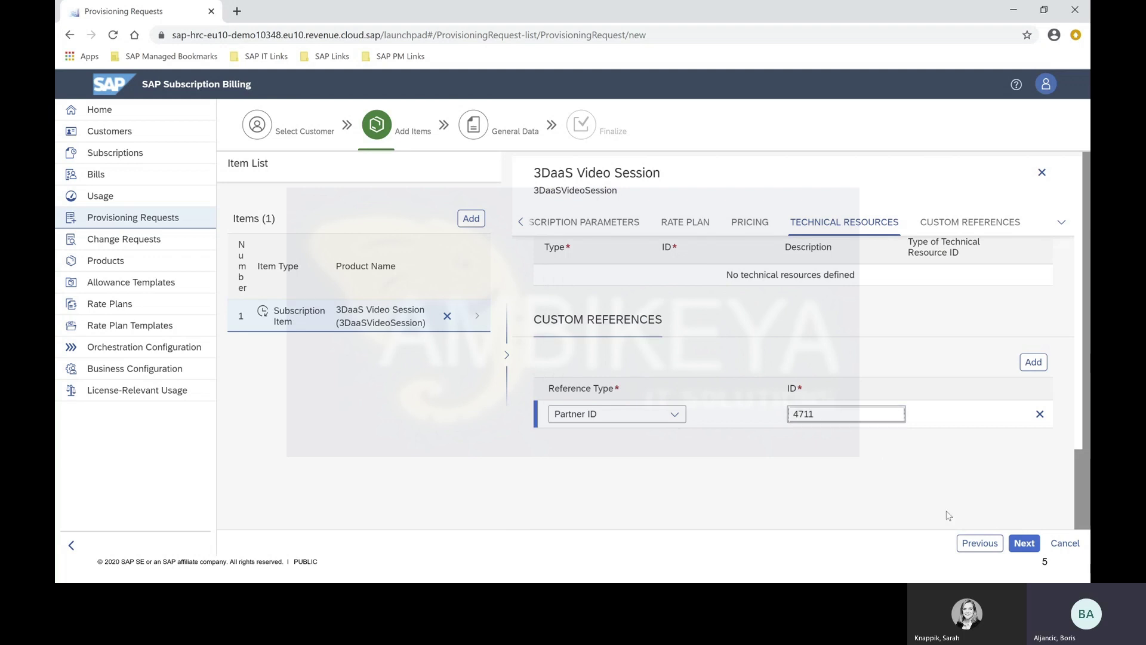
left_click(1024, 544)
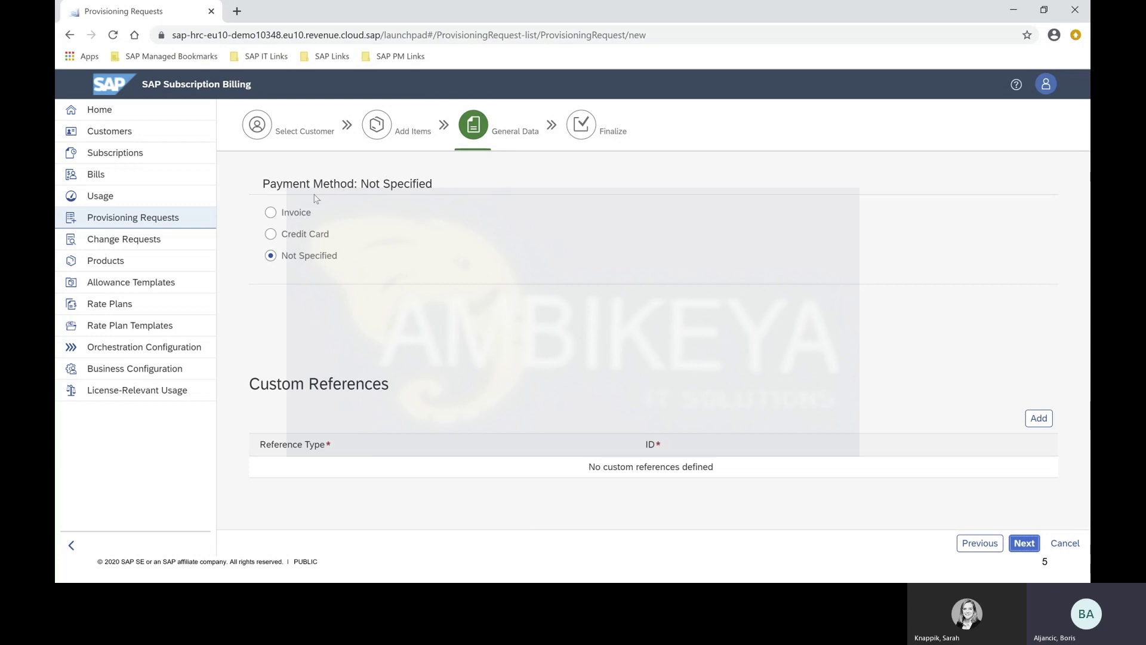
Create the provisioning request with Invoice as the payment method and check its progress.
left_click(271, 213)
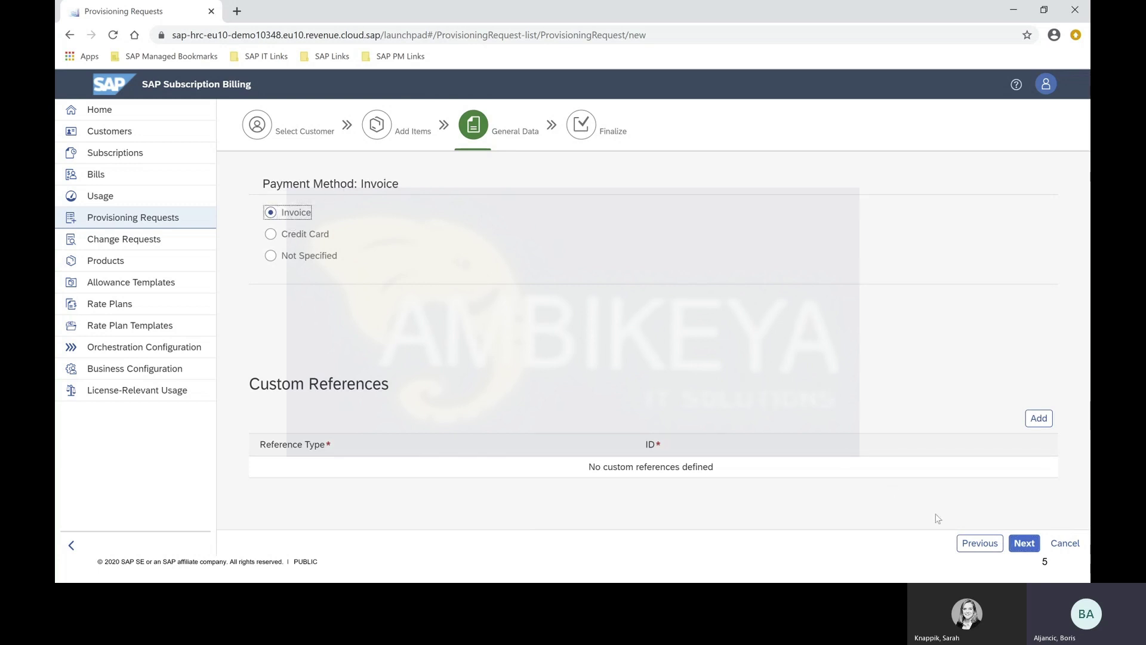
left_click(1023, 543)
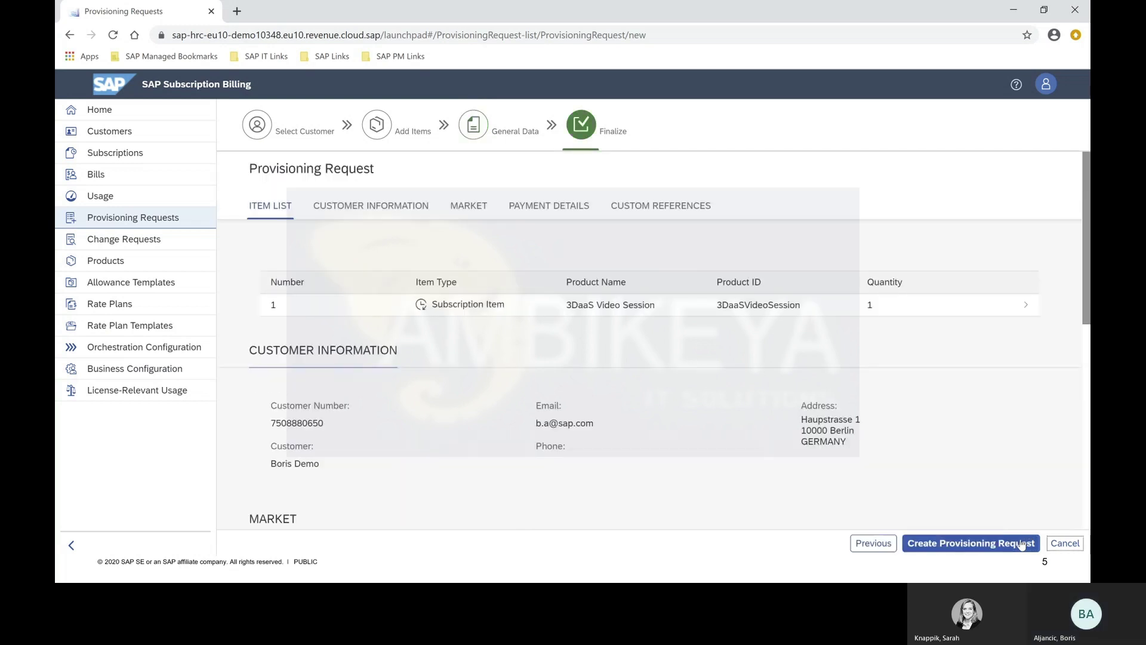
left_click(962, 545)
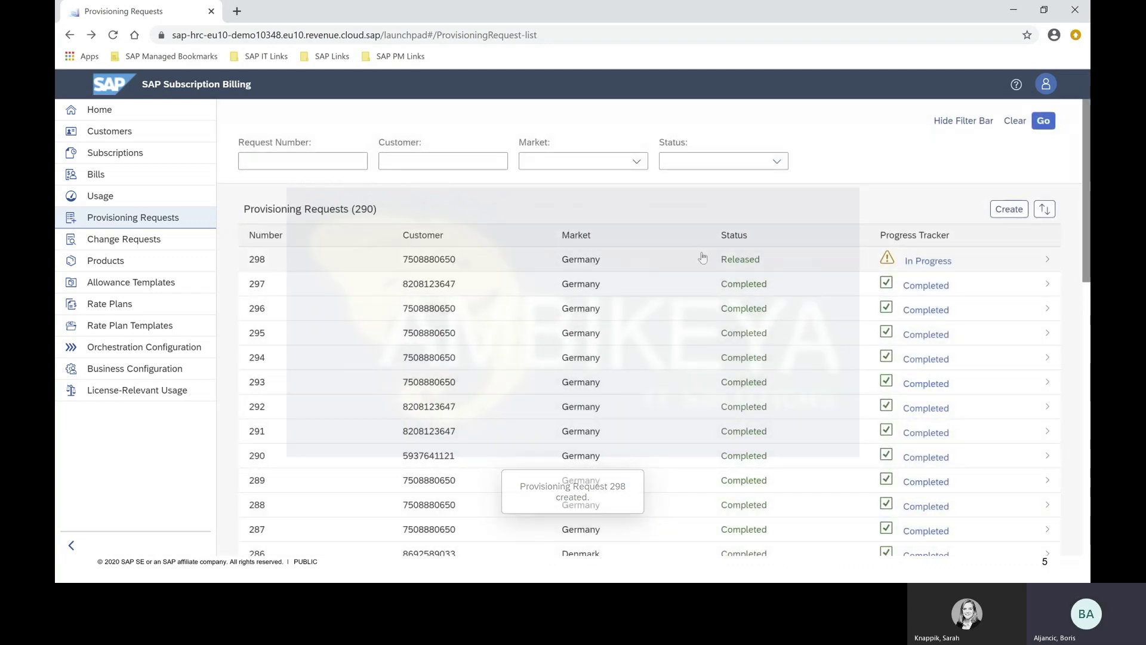
left_click(958, 266)
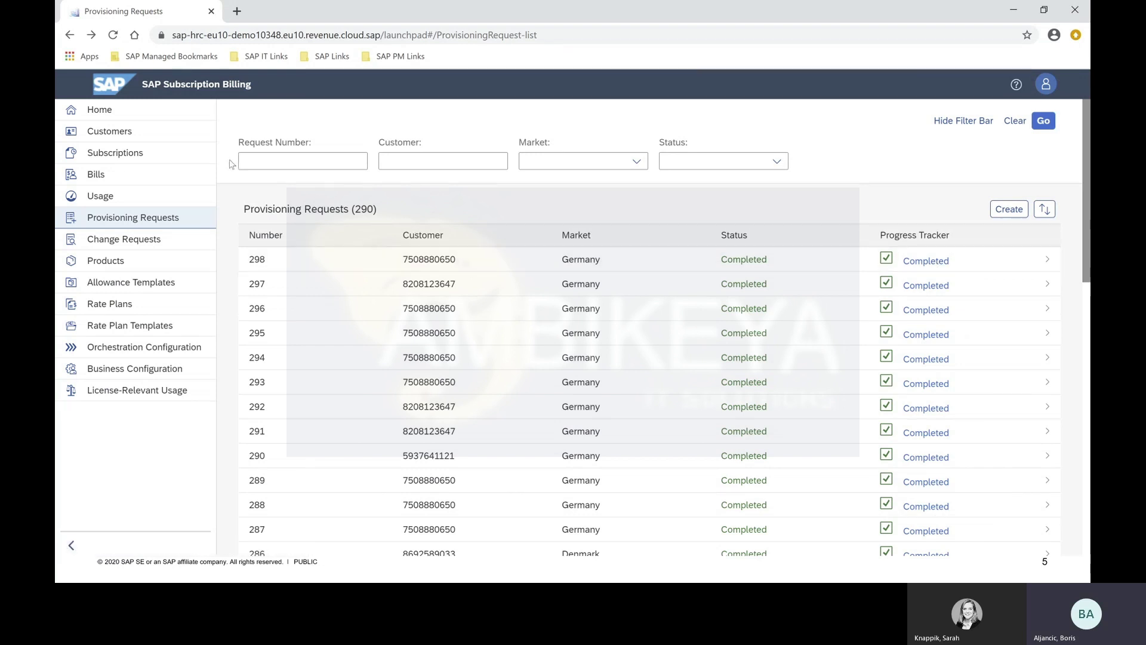
Find the demo customer in the customer list by first name and open their new 3DaaS Video Session subscription.
left_click(143, 130)
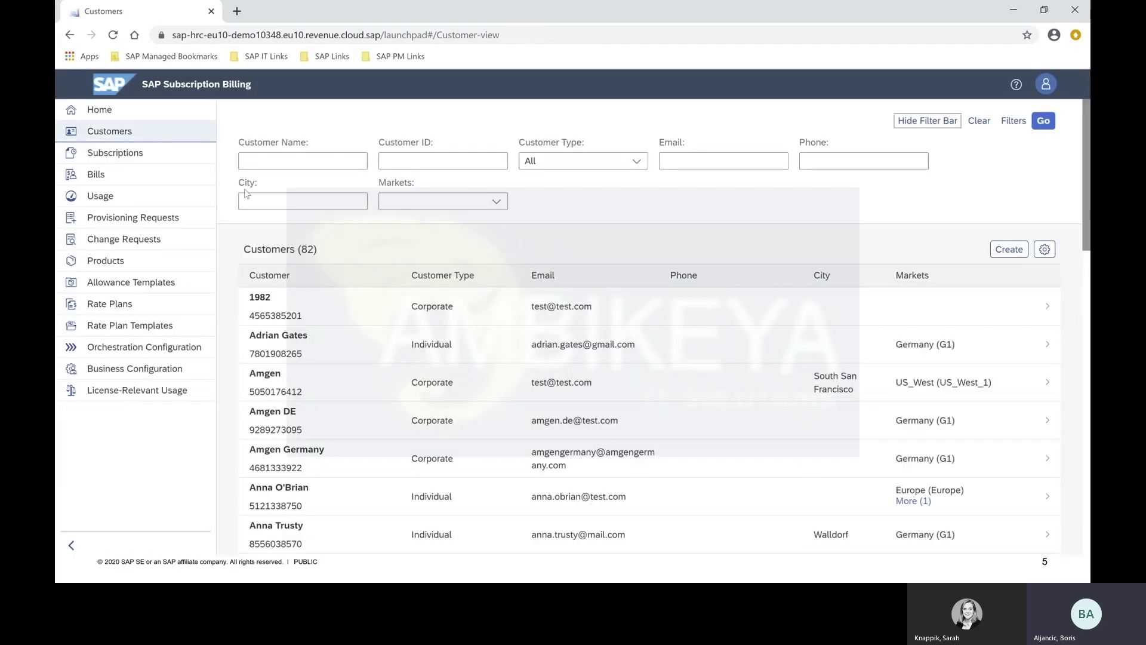
left_click(278, 163)
type("boris")
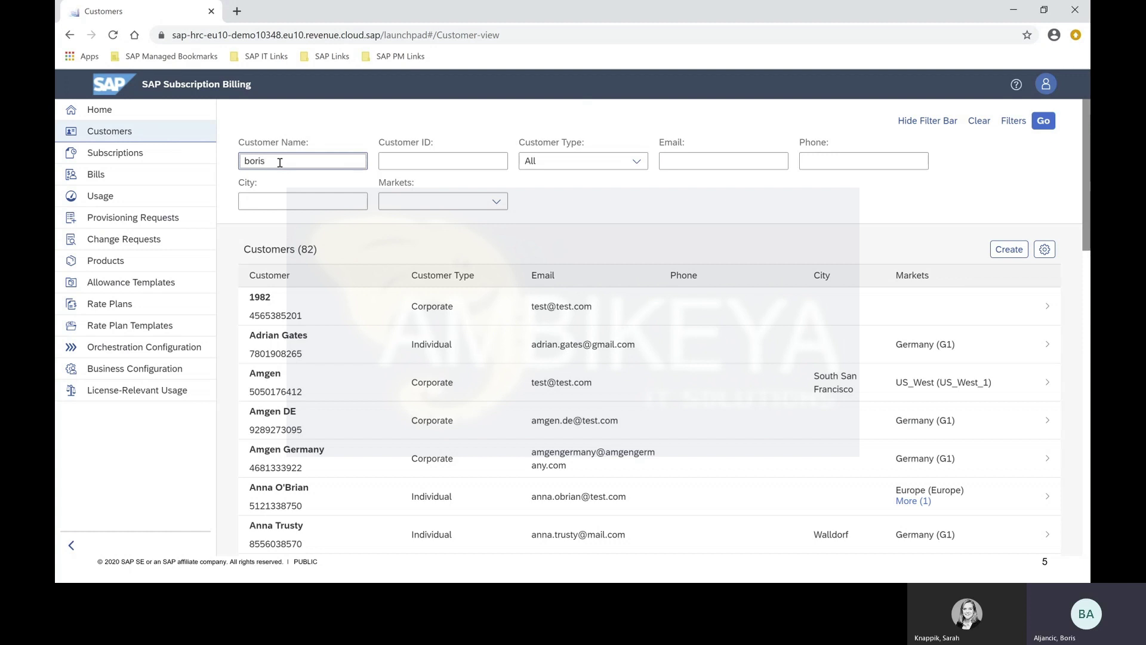
key("Return")
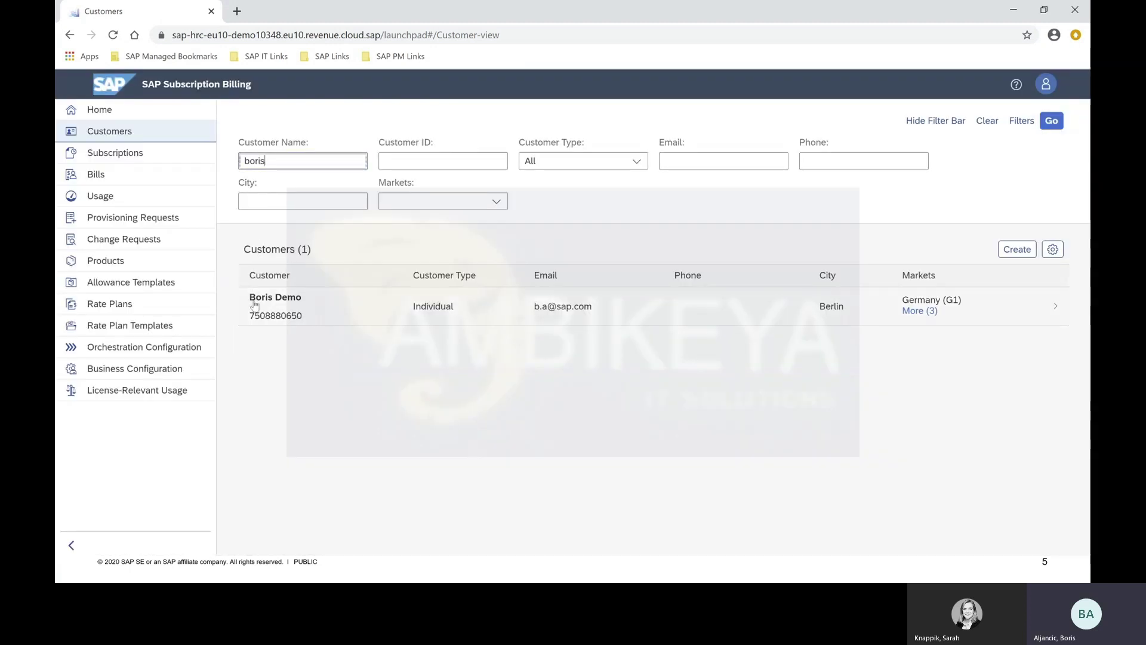
left_click(333, 306)
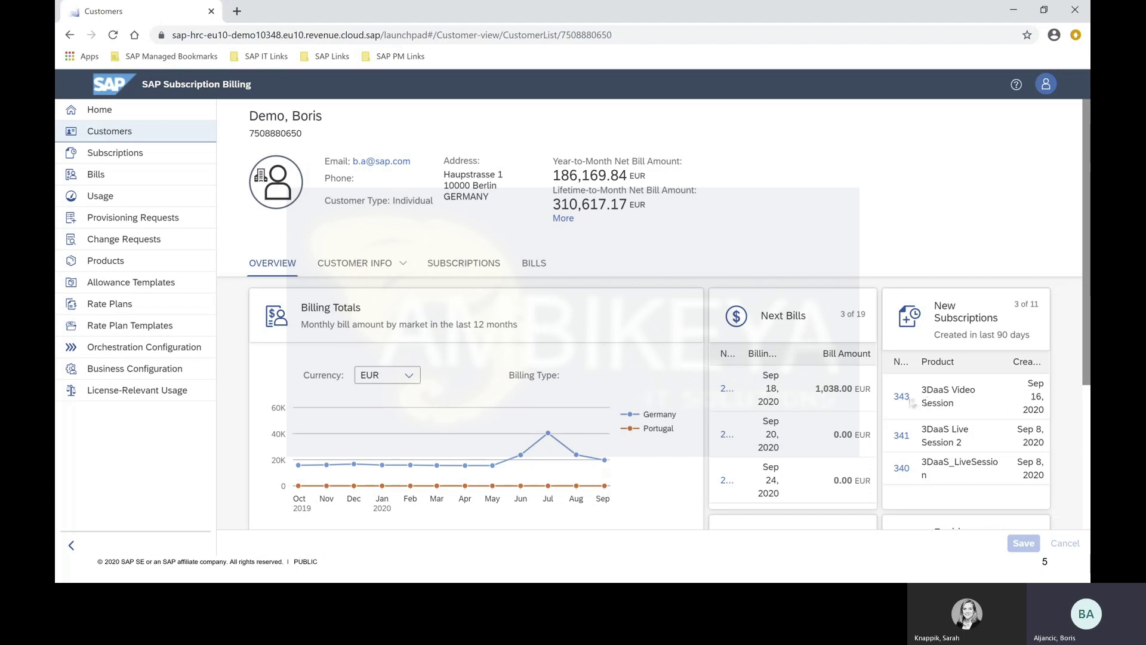
left_click(900, 398)
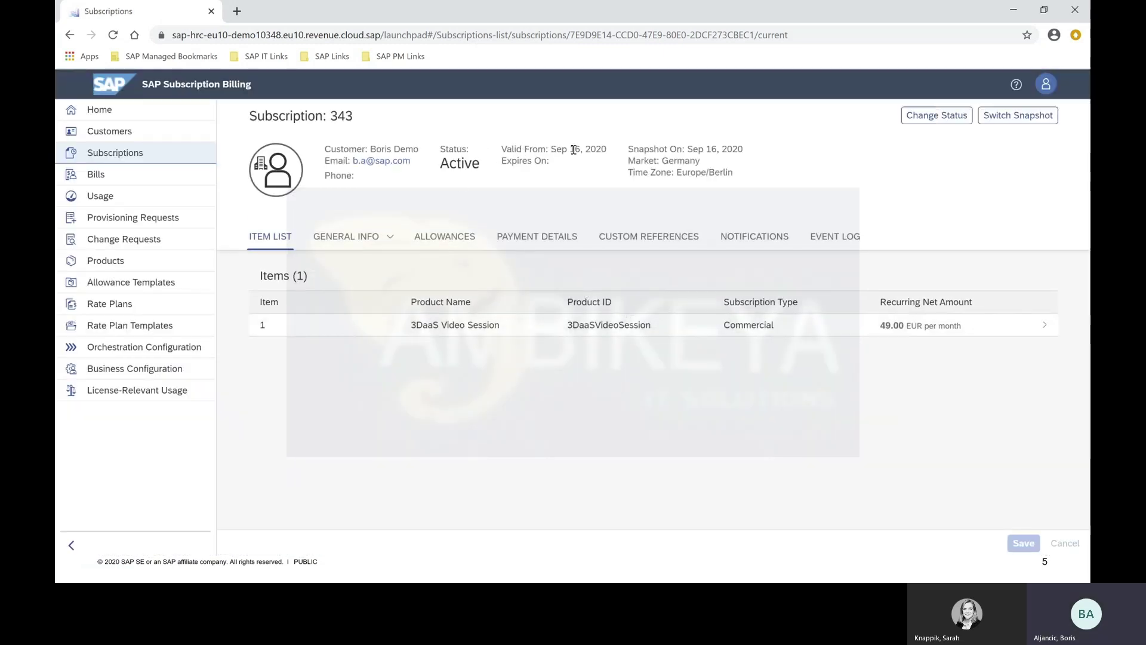
Examine the subscription's validity date, status and allowance consumption, and return to its item list.
left_click_drag(574, 151, 597, 151)
left_click_drag(441, 162, 476, 166)
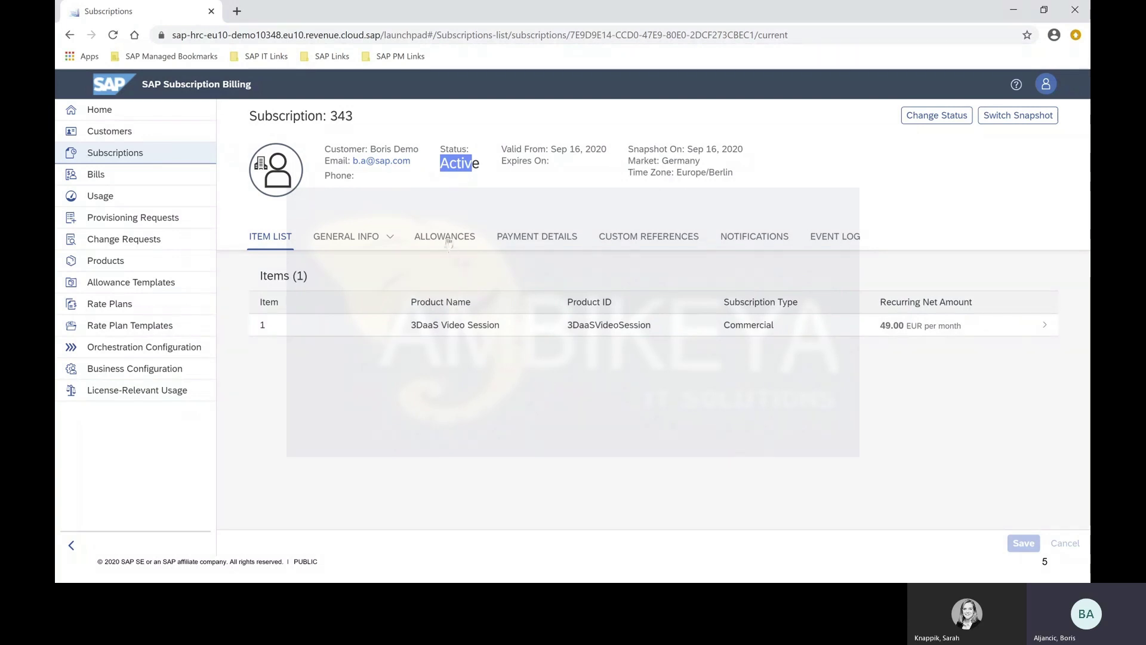
left_click(447, 238)
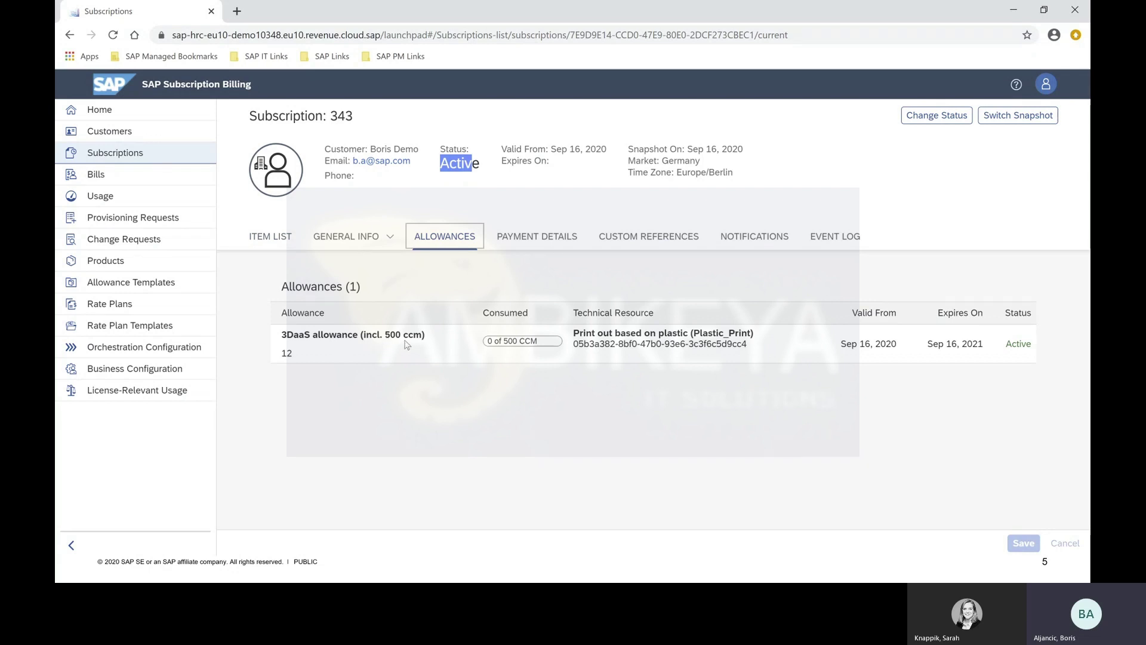
left_click(494, 339)
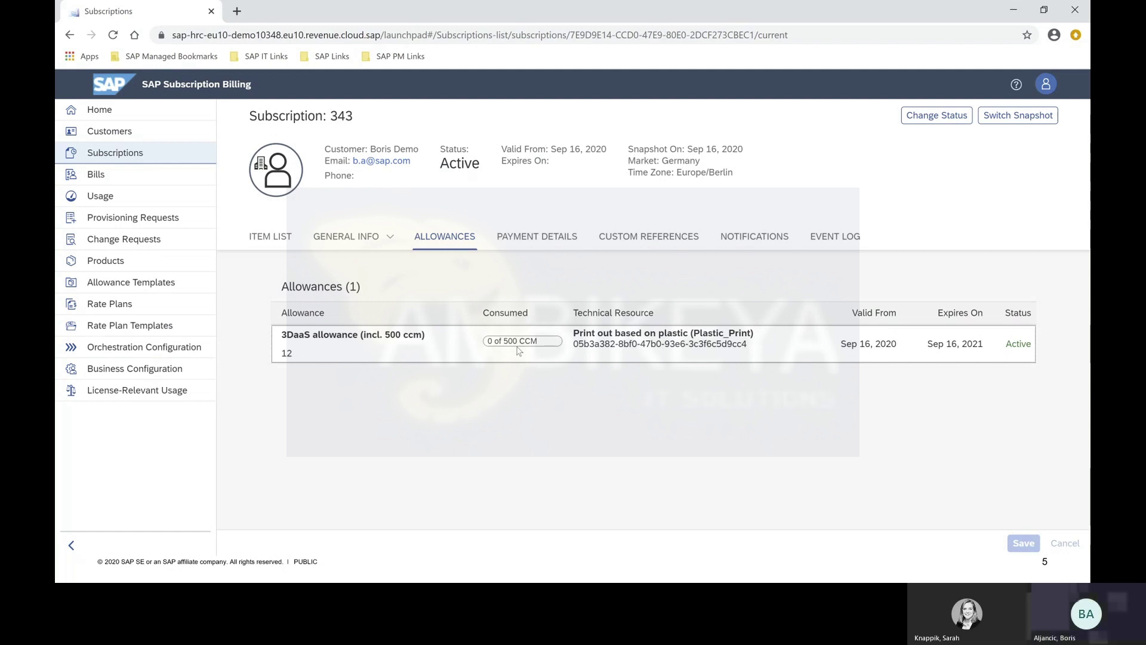
left_click(274, 239)
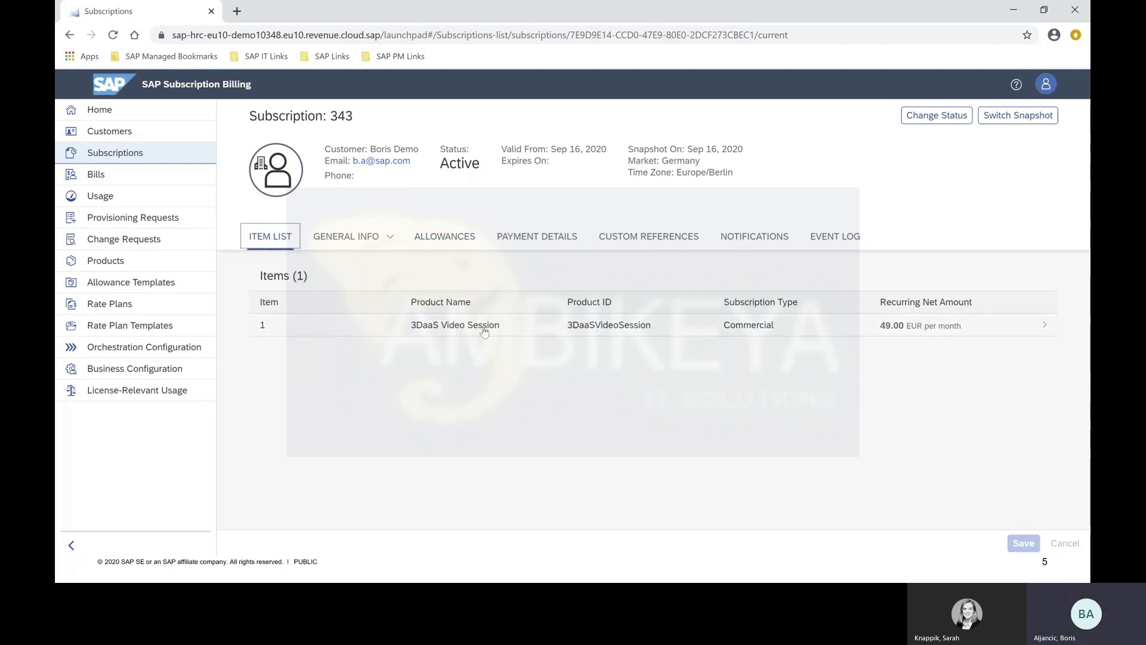
Review the pricing and custom reference of the subscription's 3DaaS Video Session item, and copy its technical resource ID.
left_click(512, 327)
left_click(512, 326)
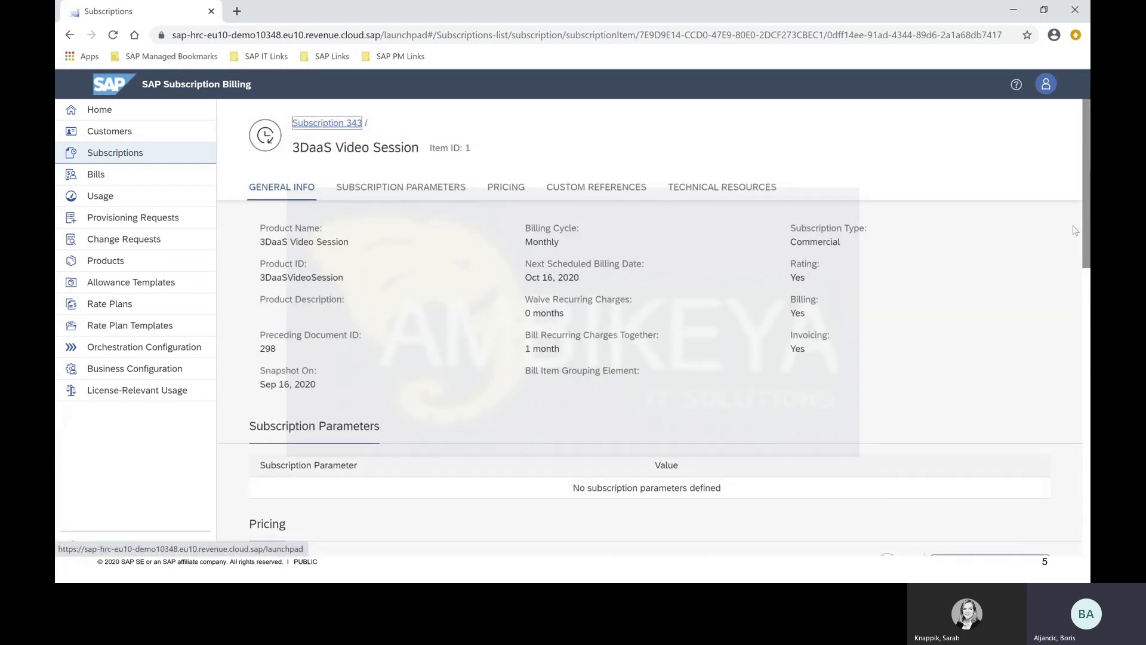
left_click_drag(1087, 208, 1032, 334)
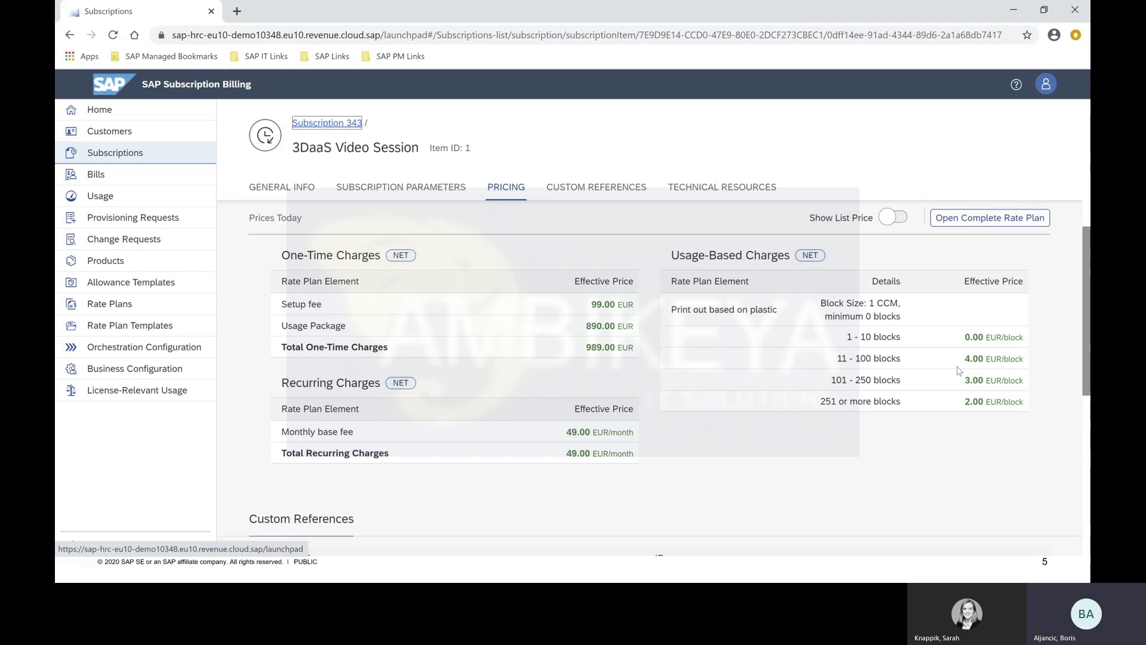
scroll(957, 370, "down", 2)
scroll(418, 352, "down", 2)
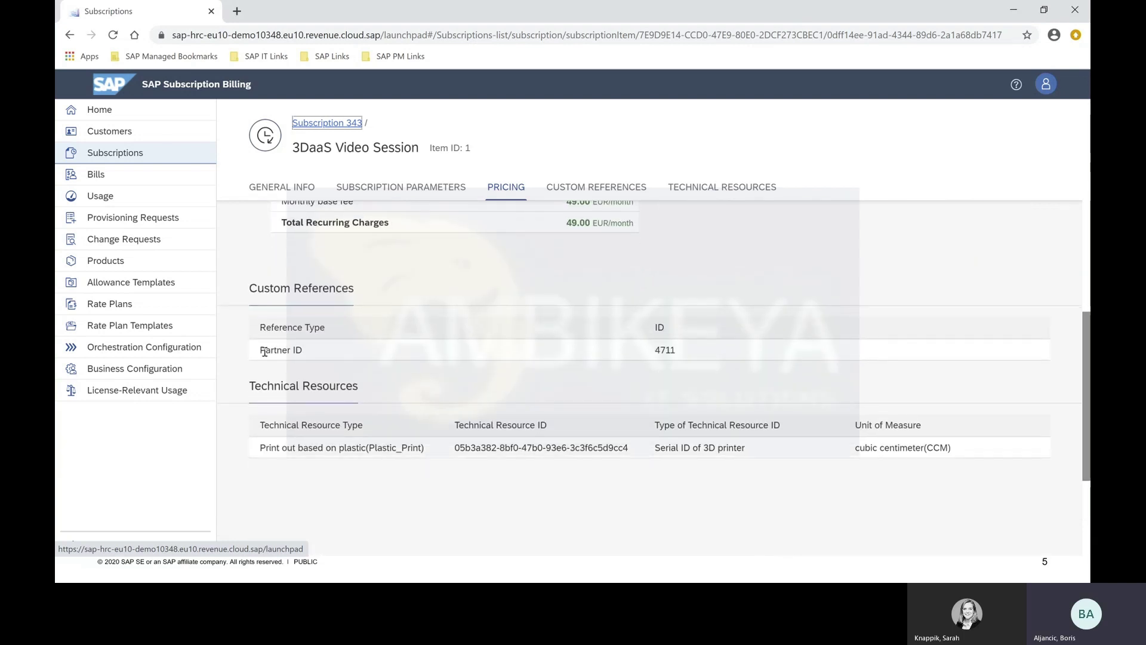
left_click_drag(261, 352, 314, 351)
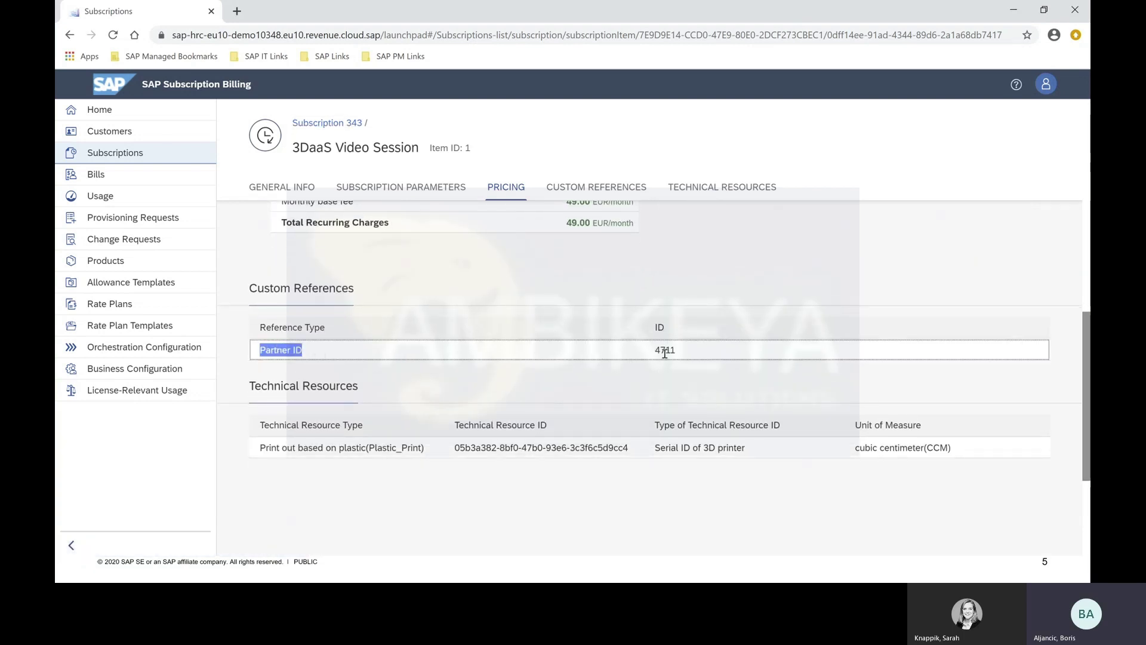
left_click_drag(655, 352, 683, 352)
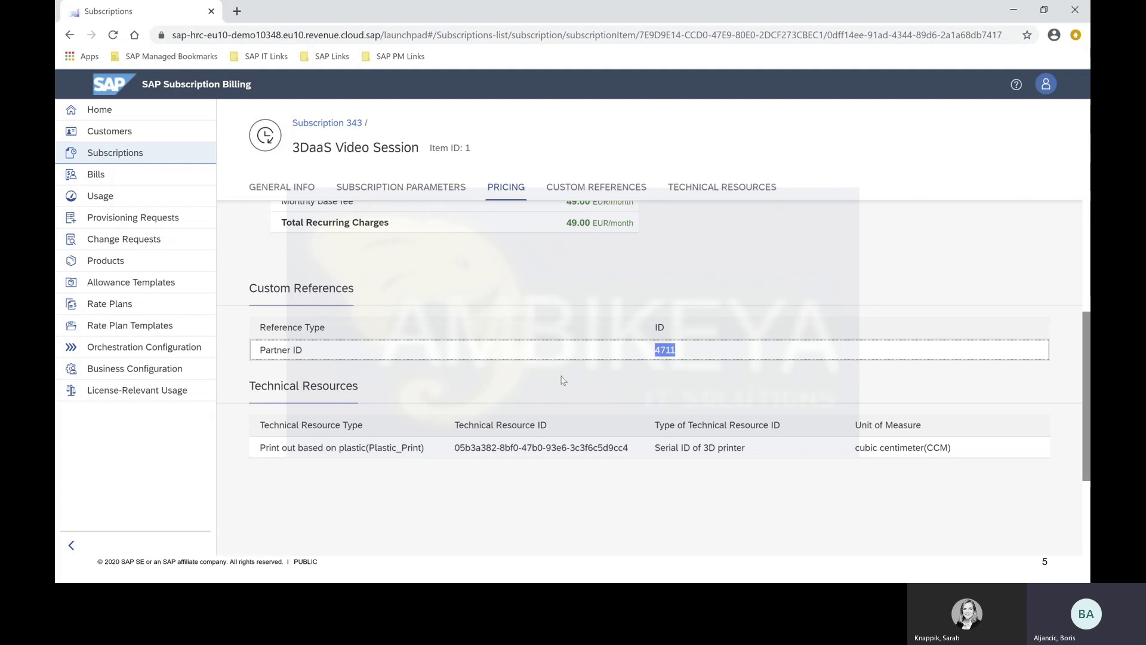
left_click_drag(455, 448, 629, 449)
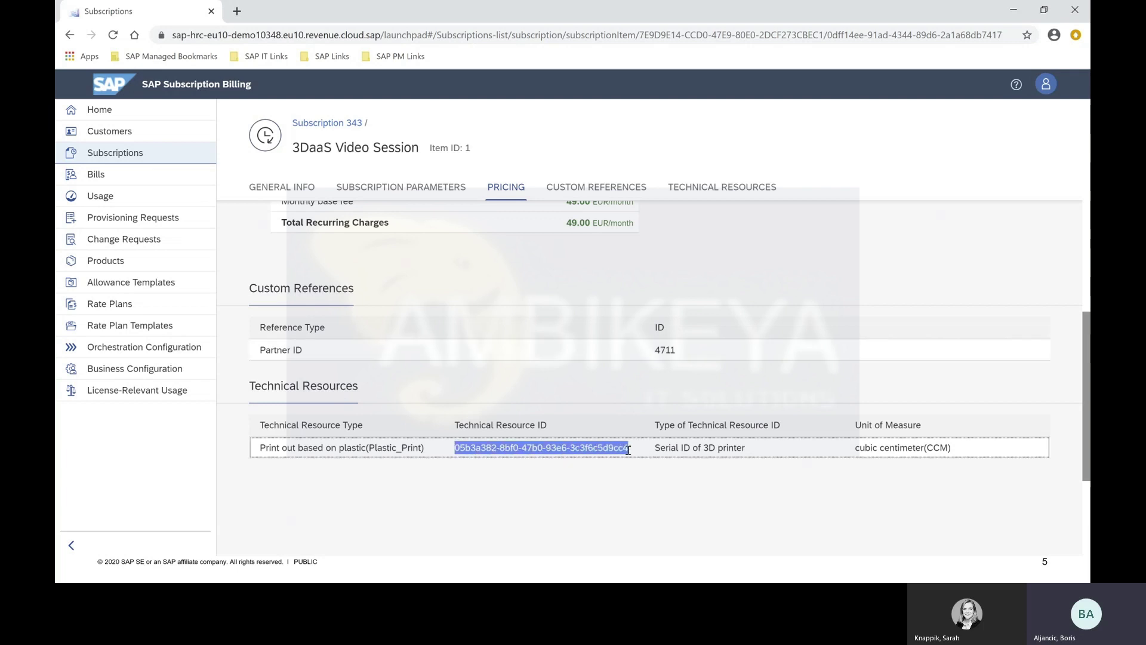
left_click(508, 458)
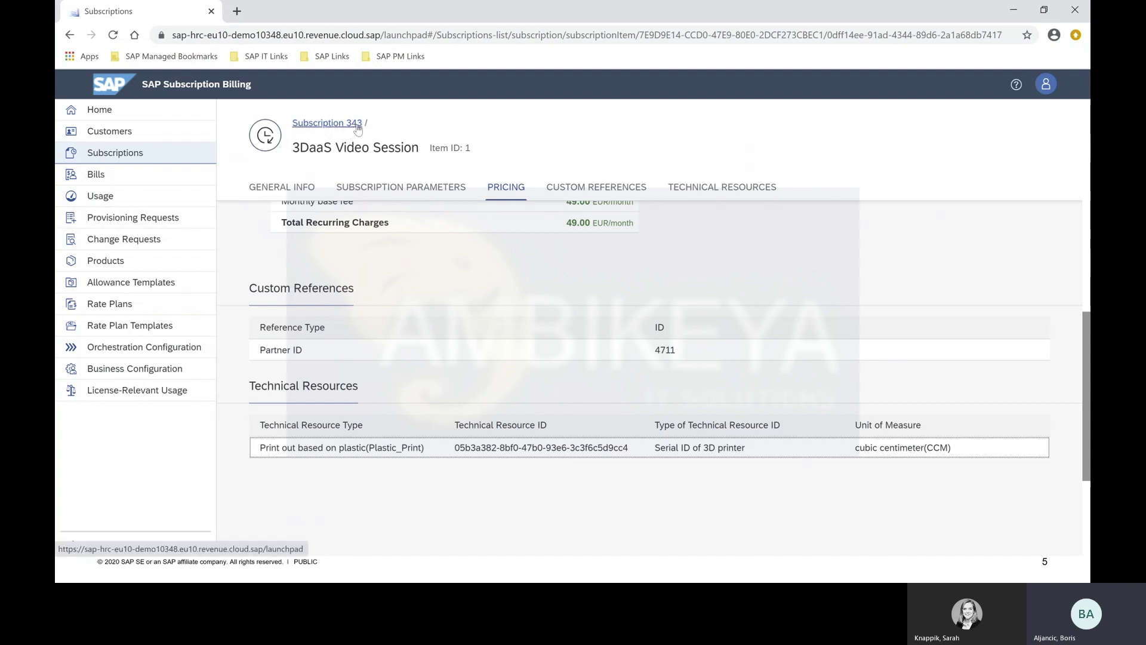
Search the bills for those belonging to subscription number 343.
left_click(112, 176)
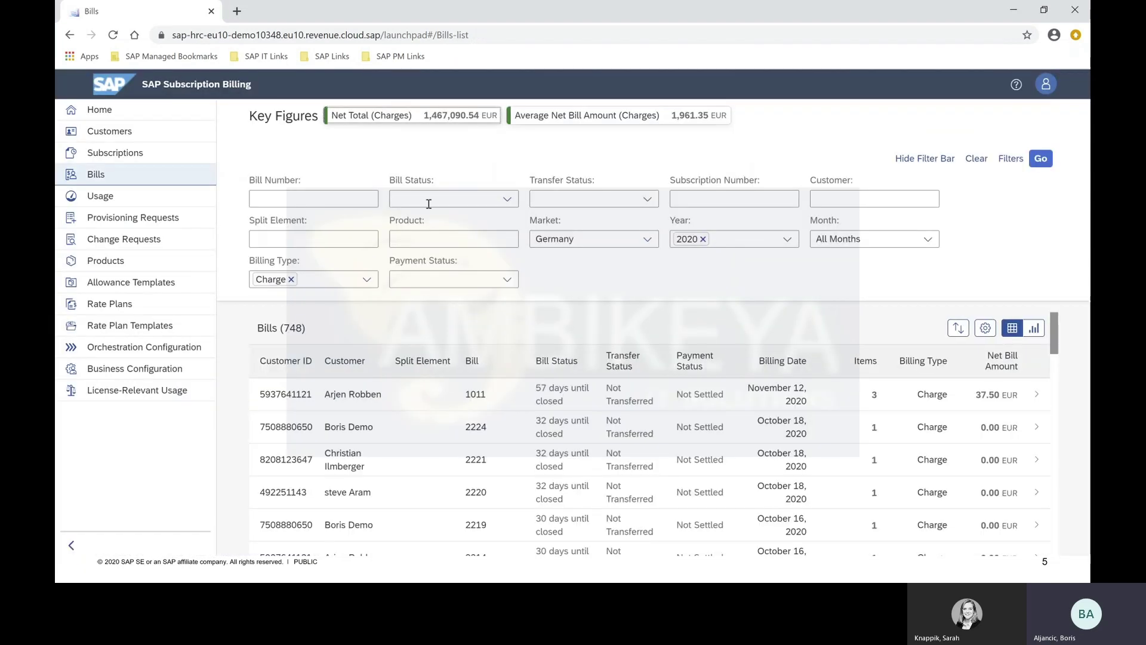
left_click(692, 199)
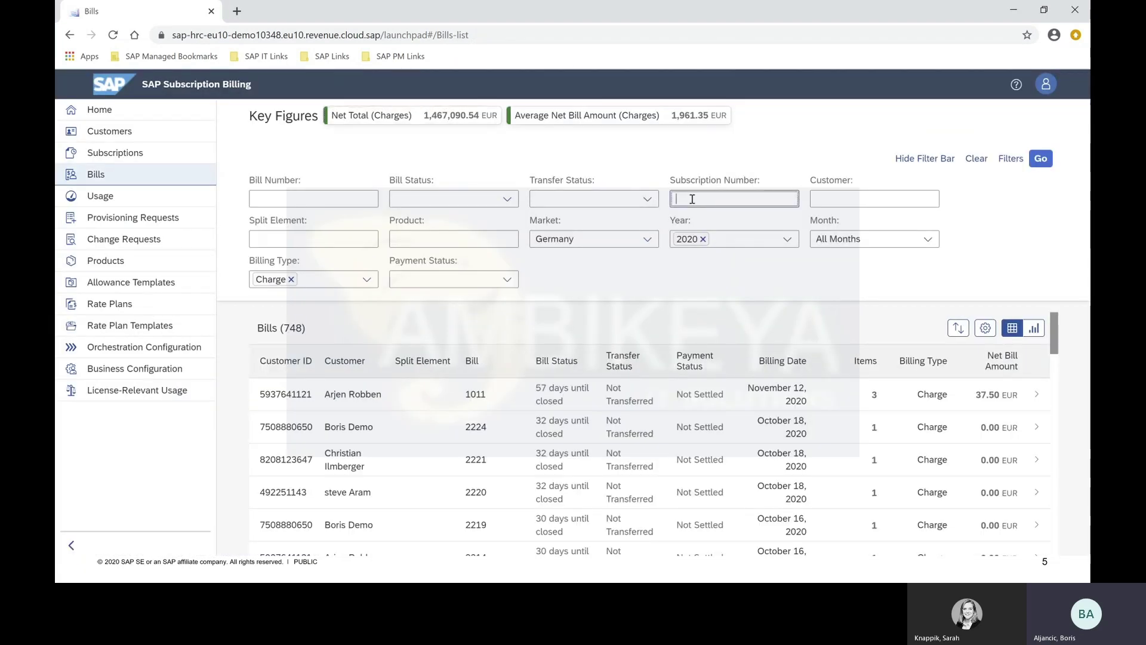
type("343")
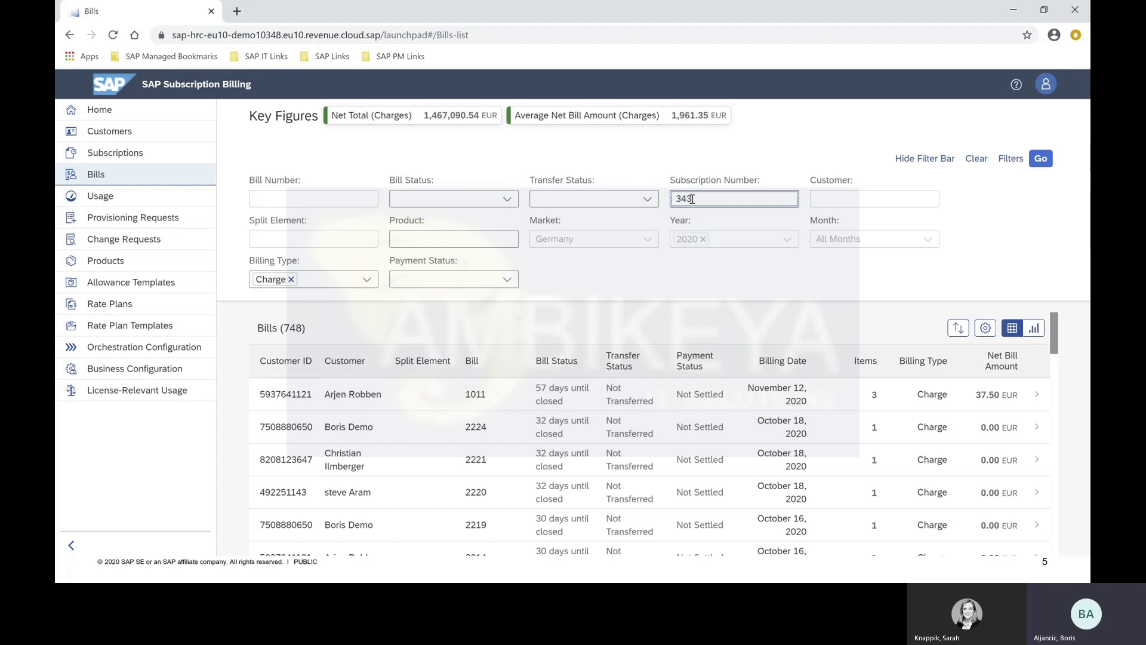
key("Return")
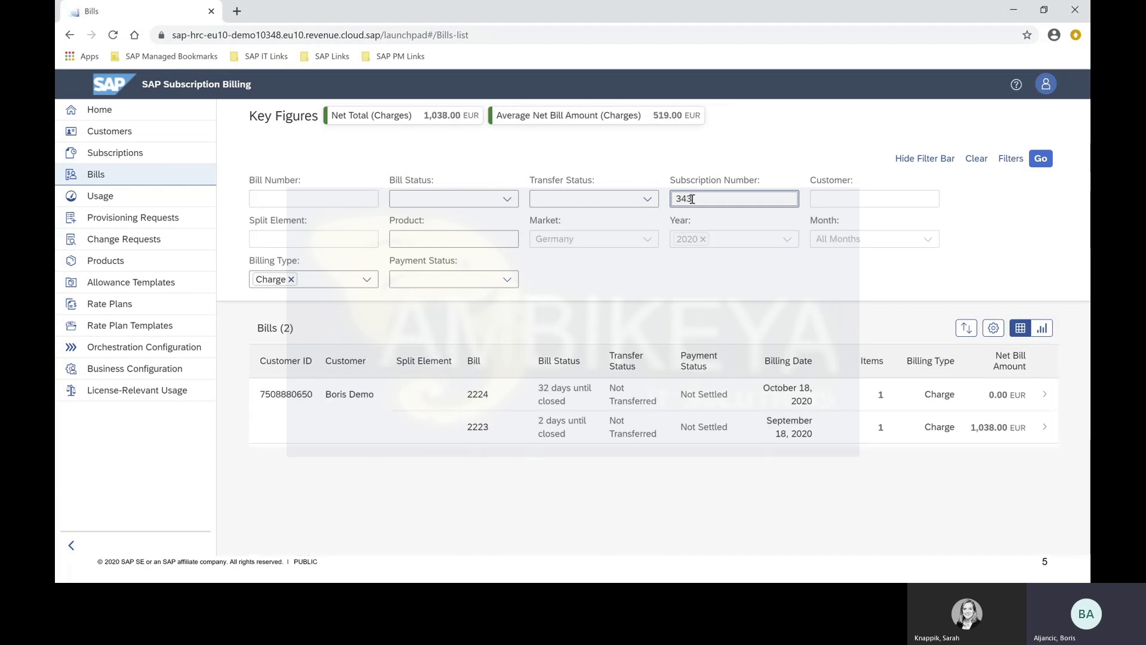
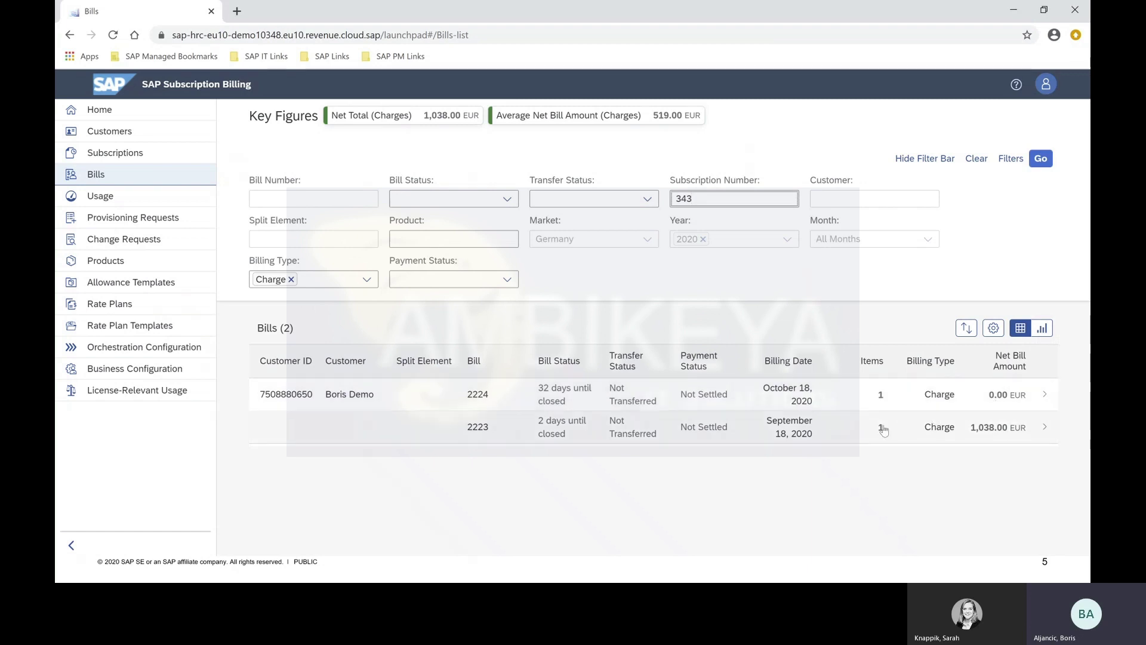
Open the item of the bill dated September 18, 2020 and examine its setup fee and usage package charges.
left_click(1002, 435)
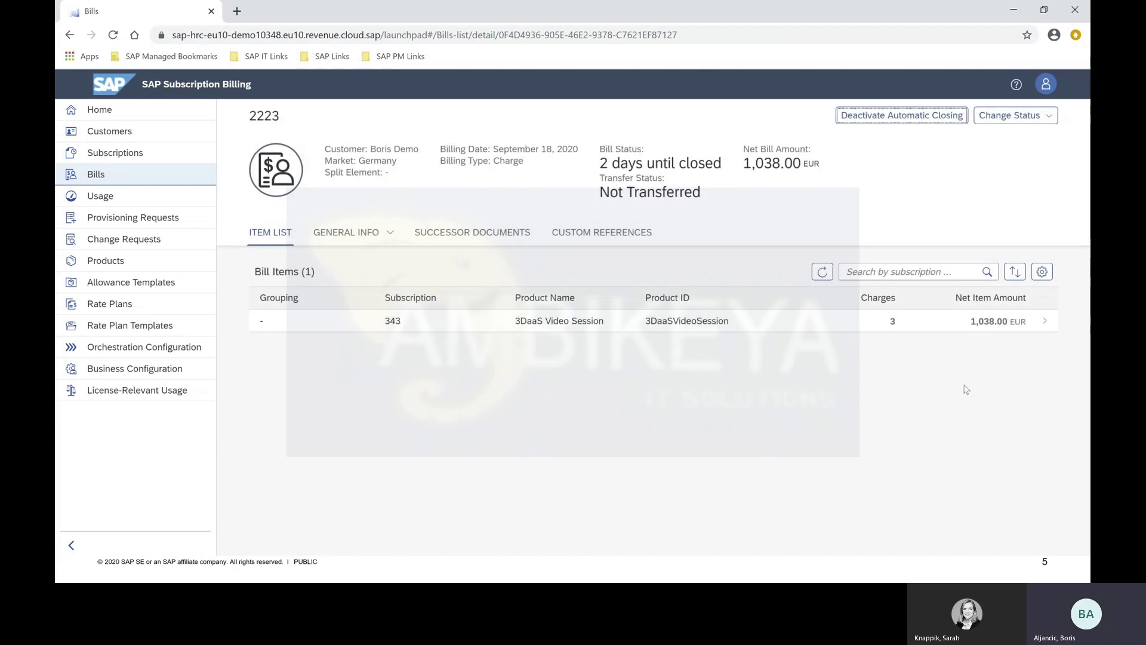
left_click(903, 331)
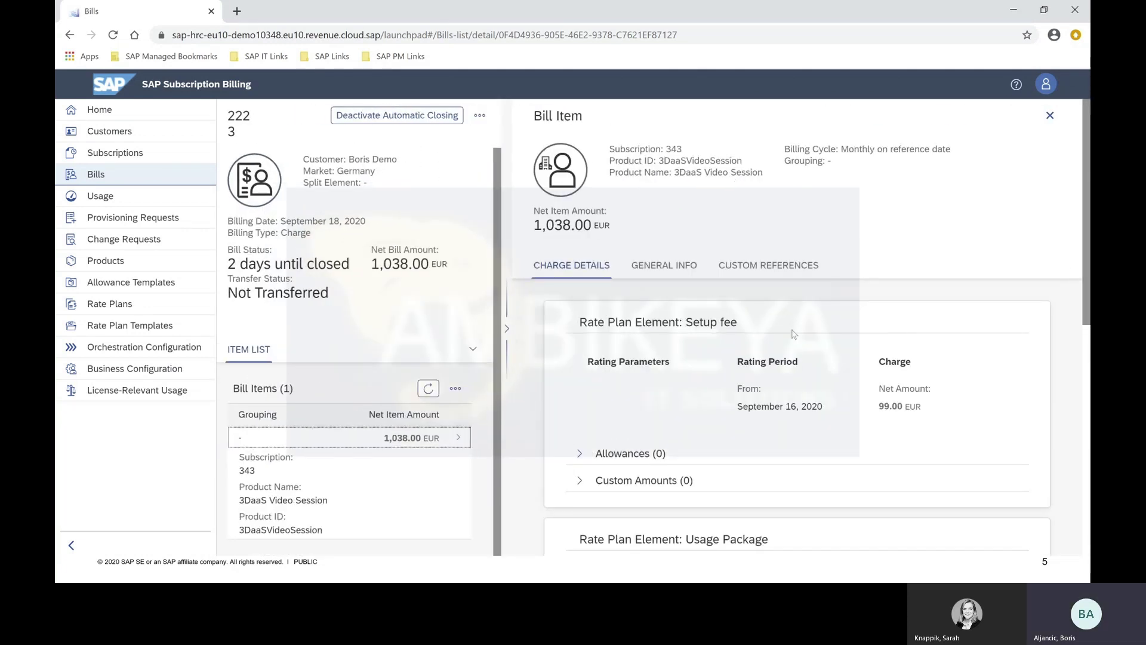
left_click_drag(686, 323, 741, 323)
left_click_drag(878, 407, 924, 407)
scroll(1076, 245, "down", 3)
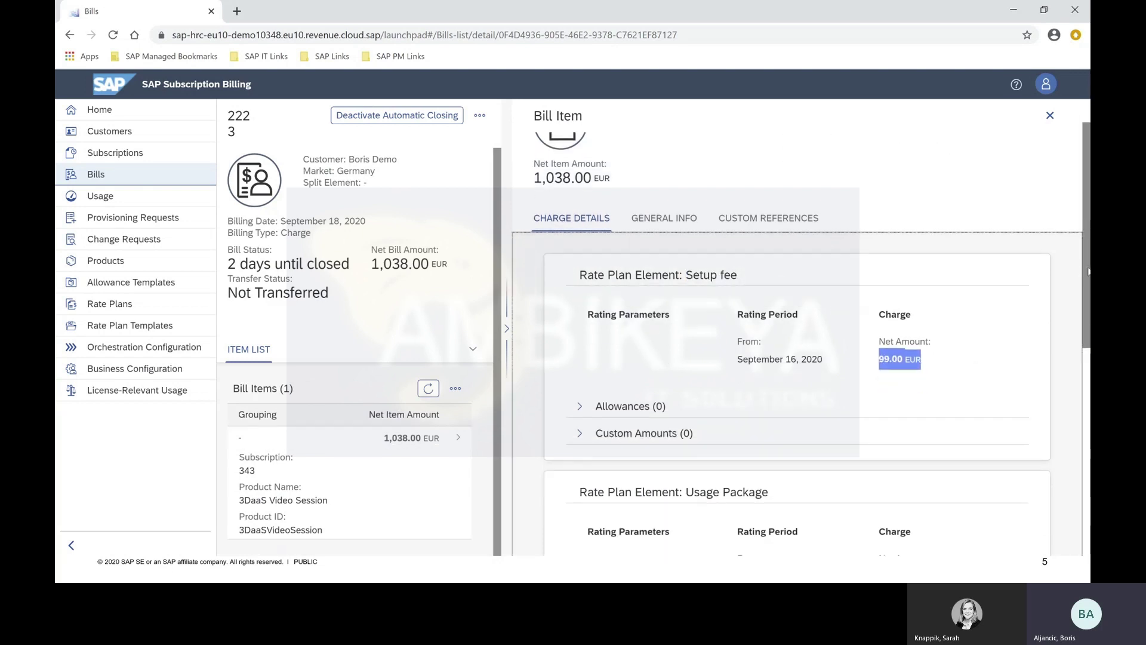
left_click_drag(1088, 320, 1087, 341)
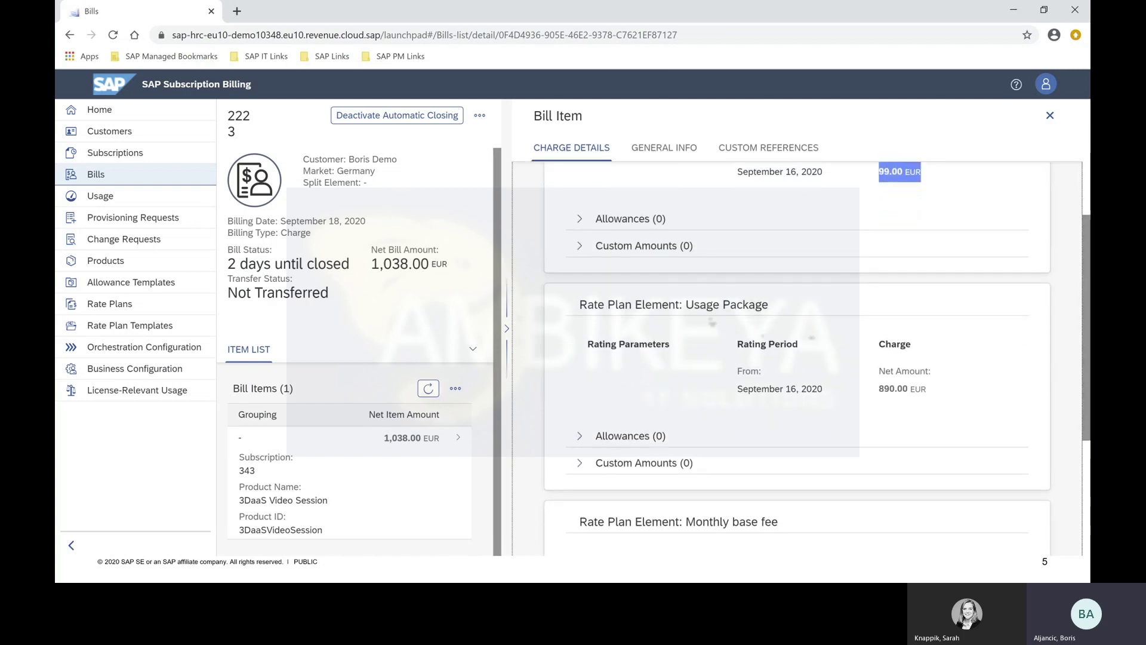
left_click_drag(686, 305, 776, 307)
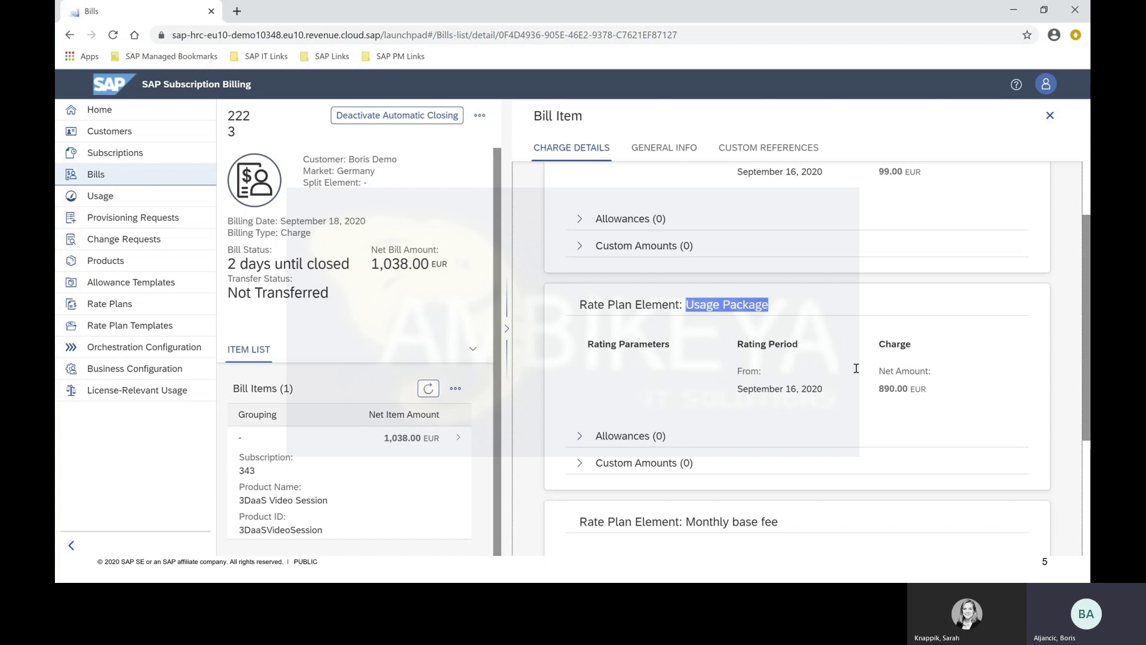
left_click_drag(880, 391, 928, 391)
Examine the bill item's monthly base fee charge and the commission amount under its custom amounts.
scroll(1084, 317, "down", 4)
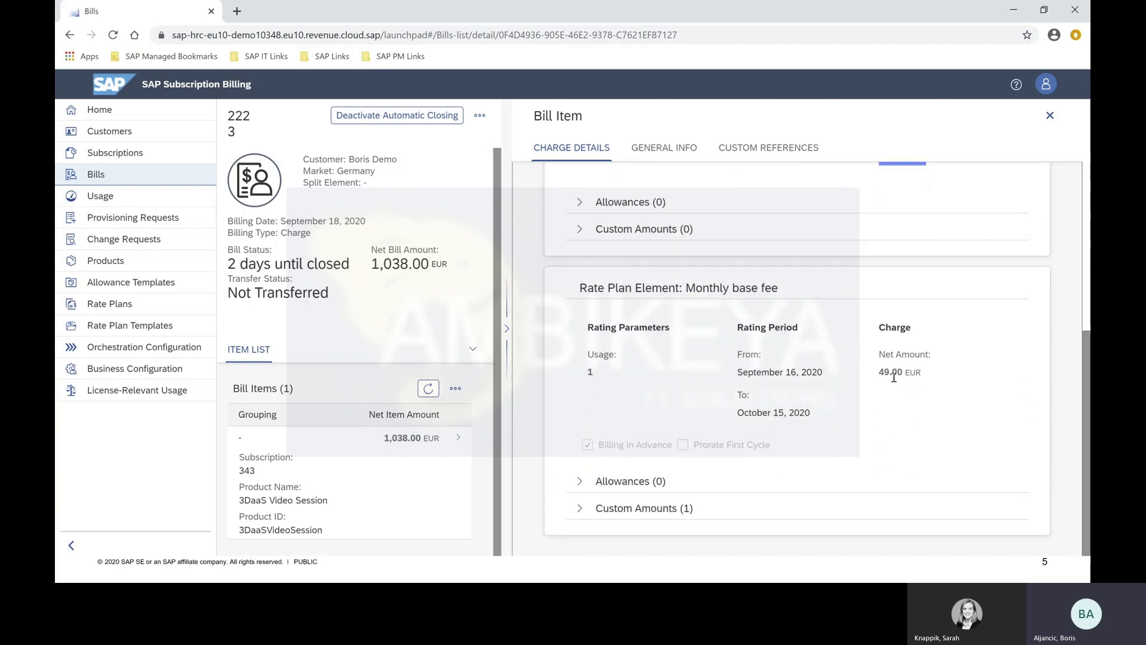
left_click_drag(879, 372, 924, 382)
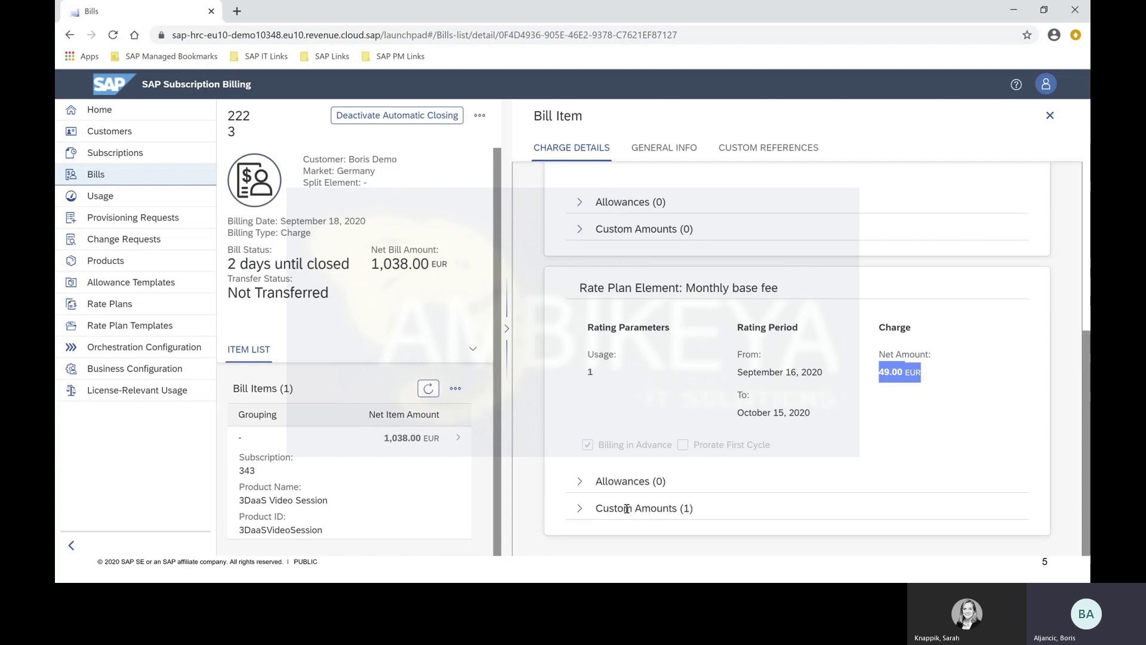
left_click(579, 508)
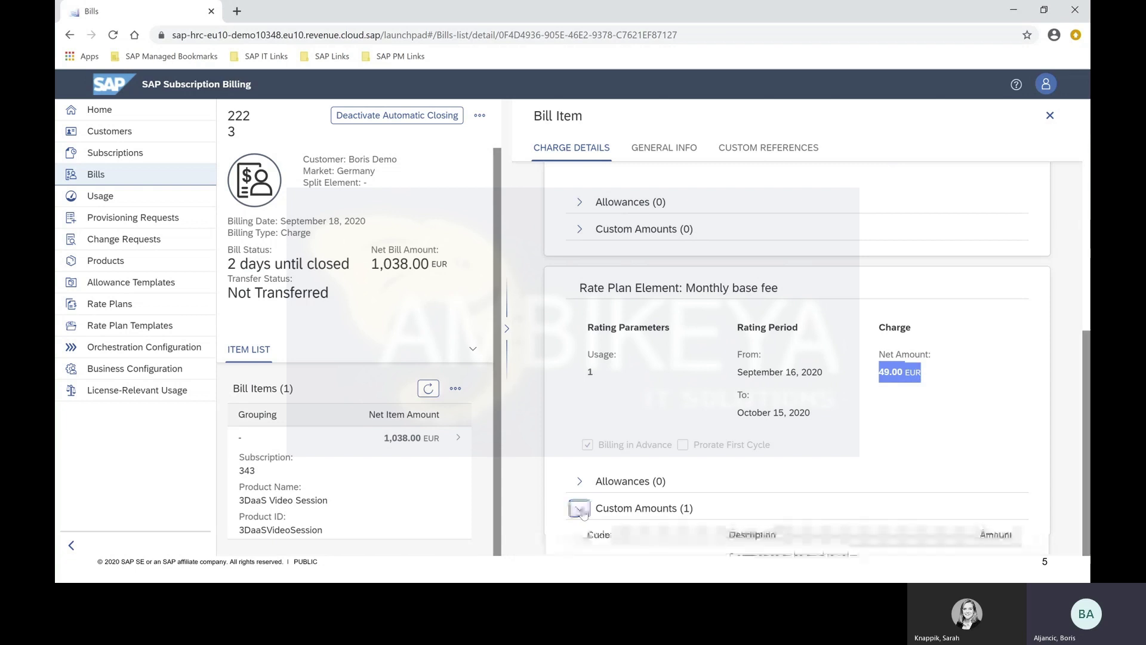
left_click_drag(1085, 401, 1084, 443)
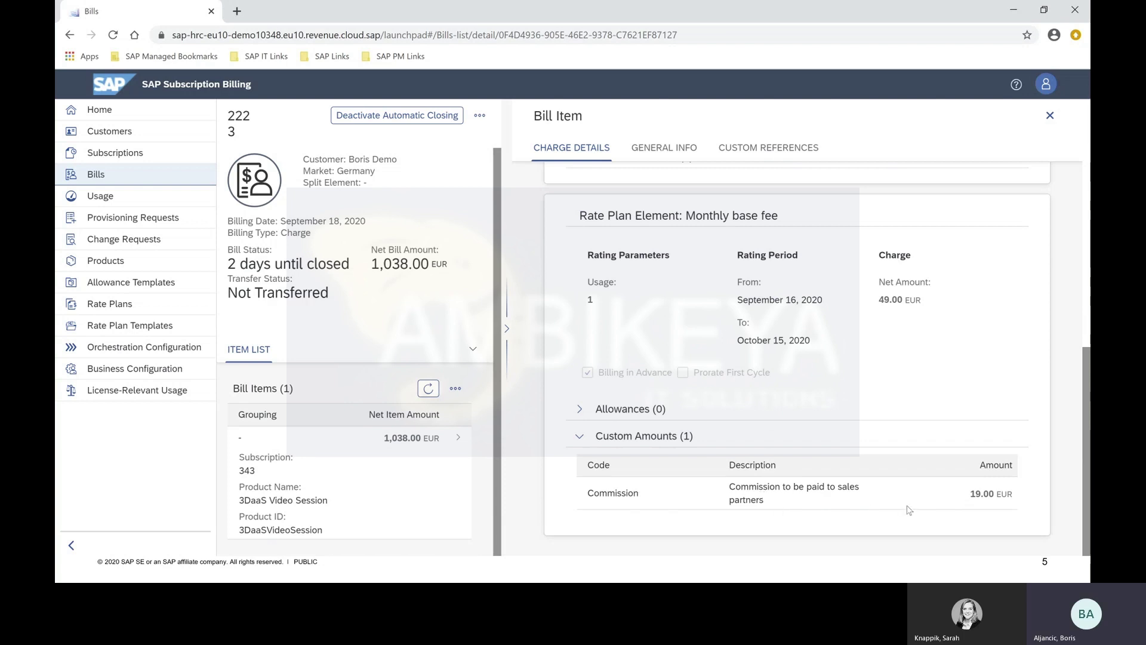
double_click(974, 493)
left_click_drag(995, 491, 1027, 493)
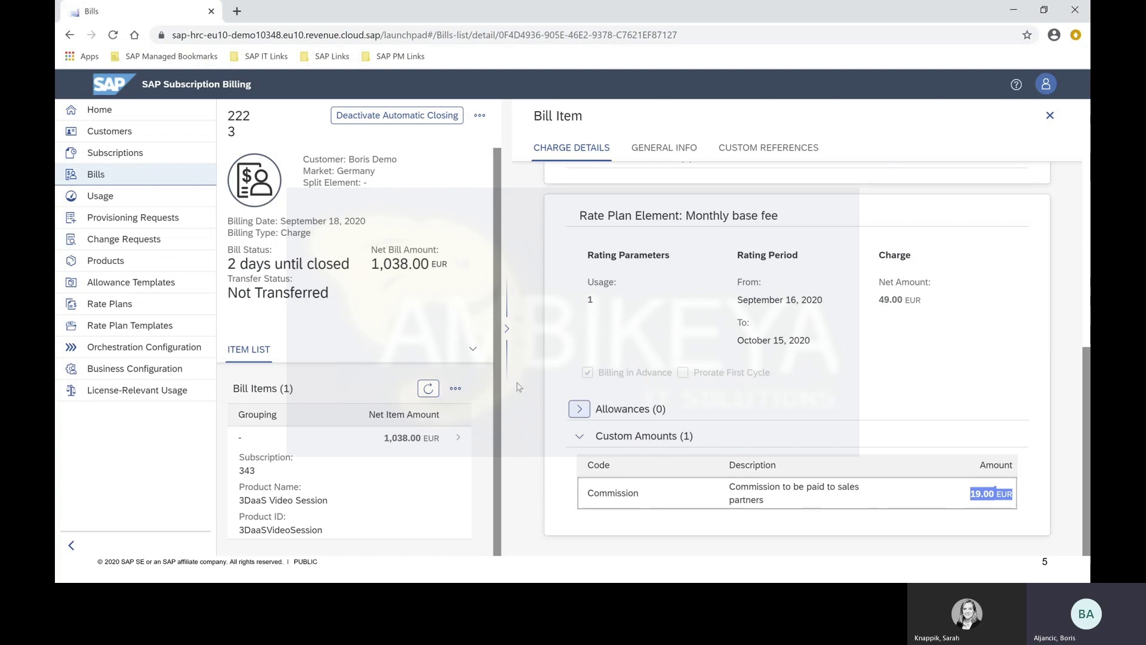
Start a new usage record with the technical resource ID 05b3a382-8bf0-47b0-93e6-3c3f6c5d9cc4.
left_click(70, 36)
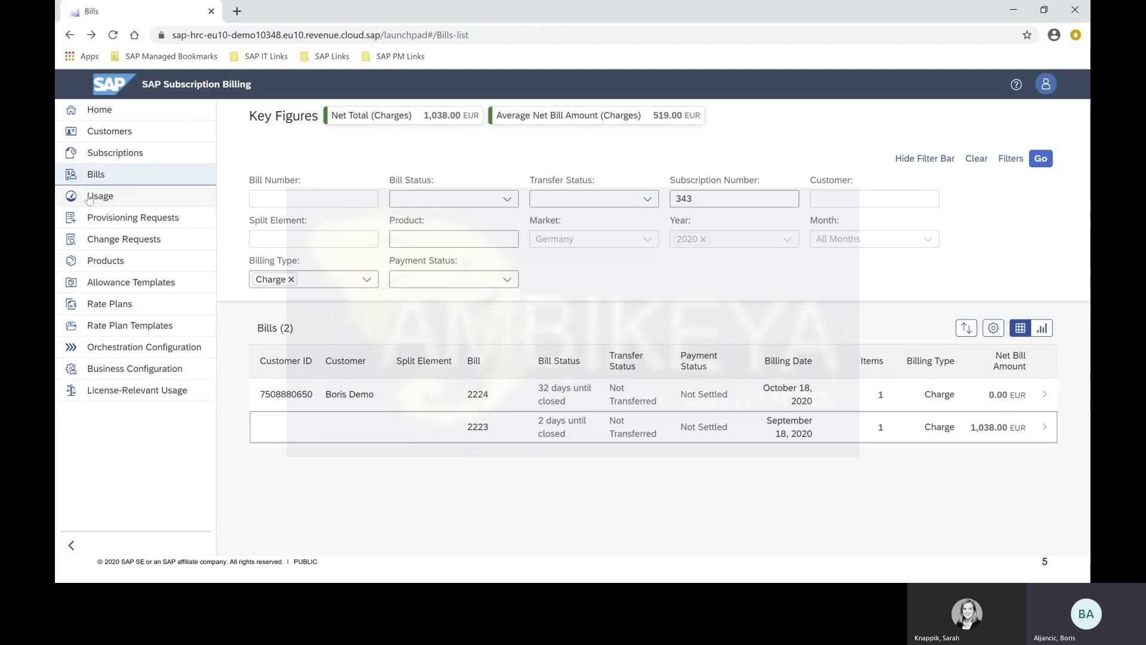
left_click(130, 200)
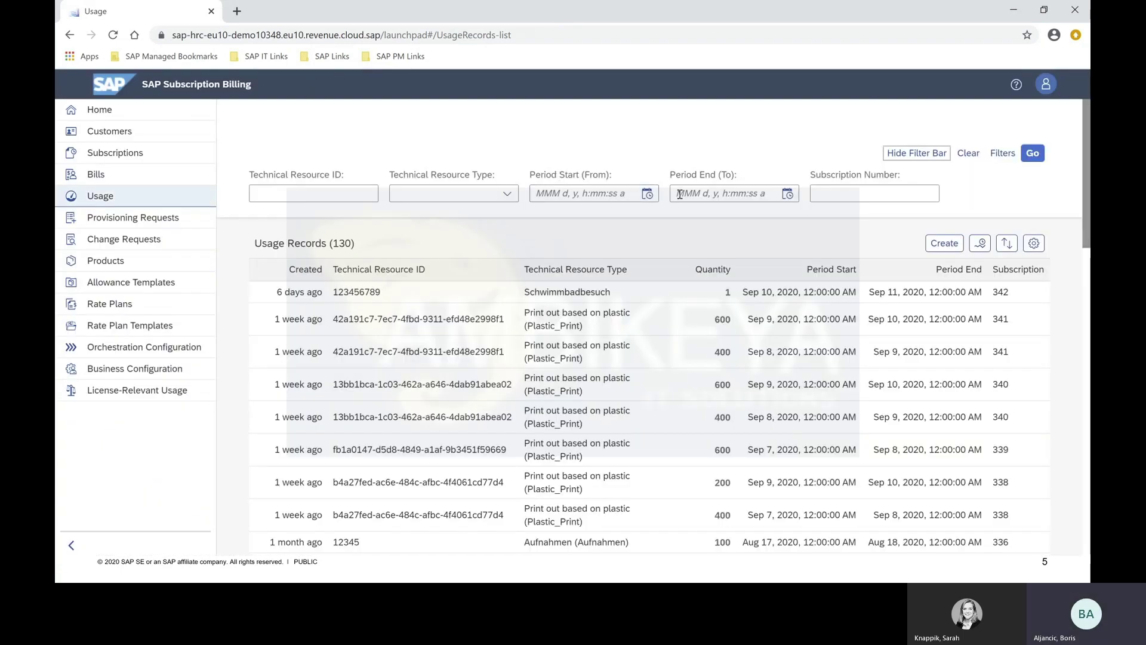
left_click(941, 245)
left_click(800, 177)
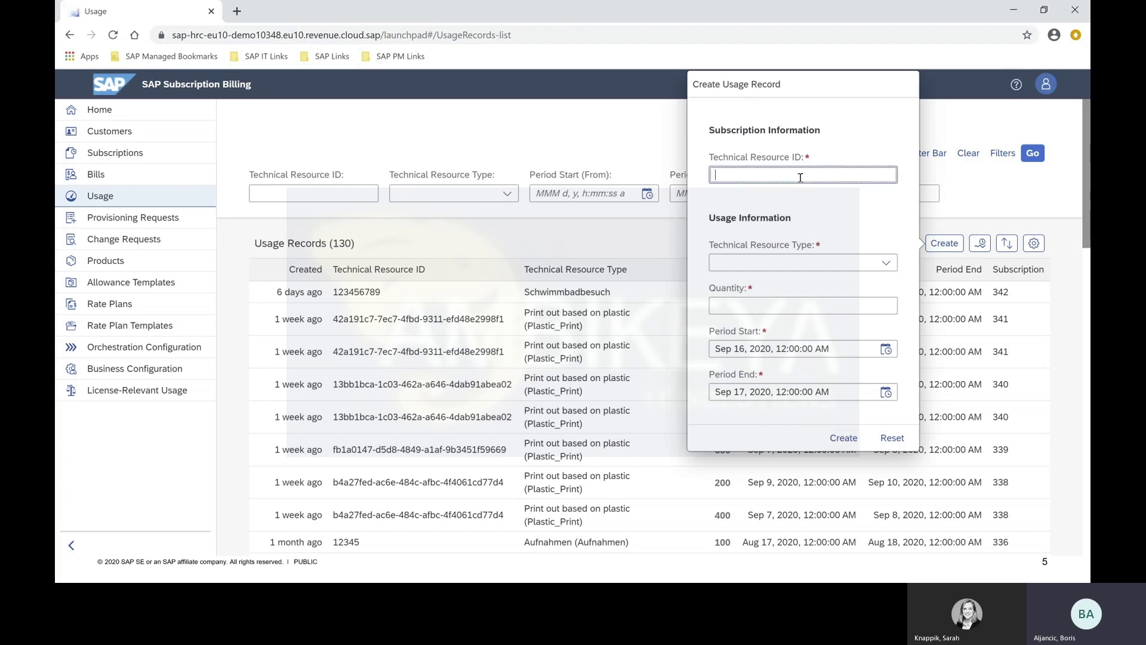
type("05b3a382-8bf0-47b0-93e6-3c3f6c5d9cc4")
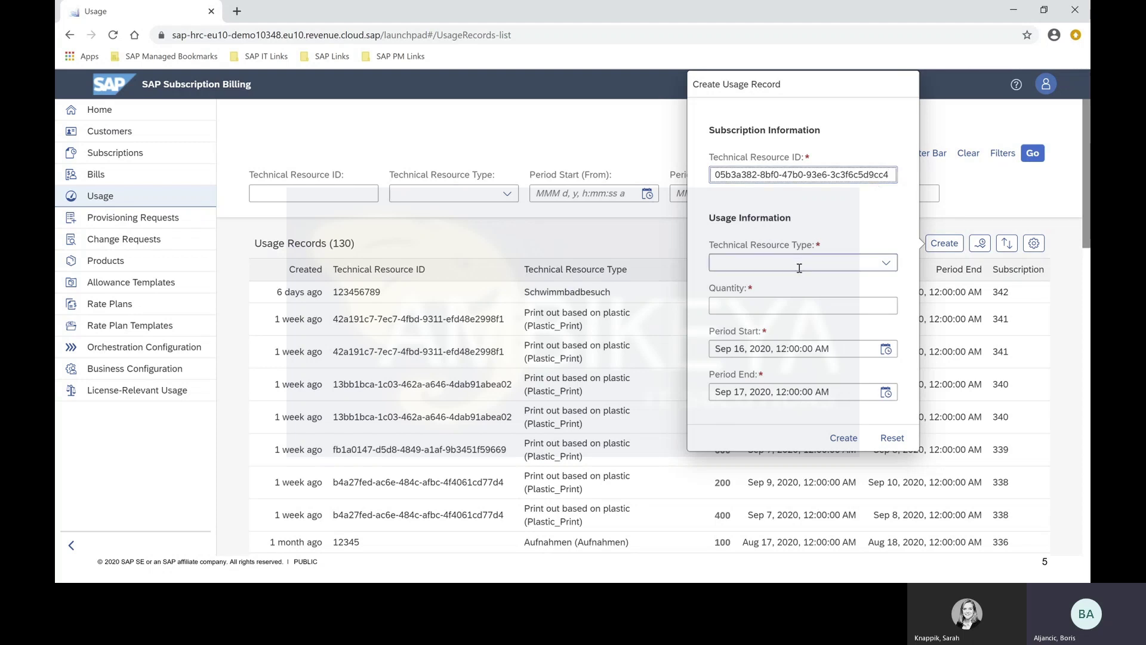
Create the usage record with the technical resource type Print out based on plastic and a quantity of 400.
left_click(884, 265)
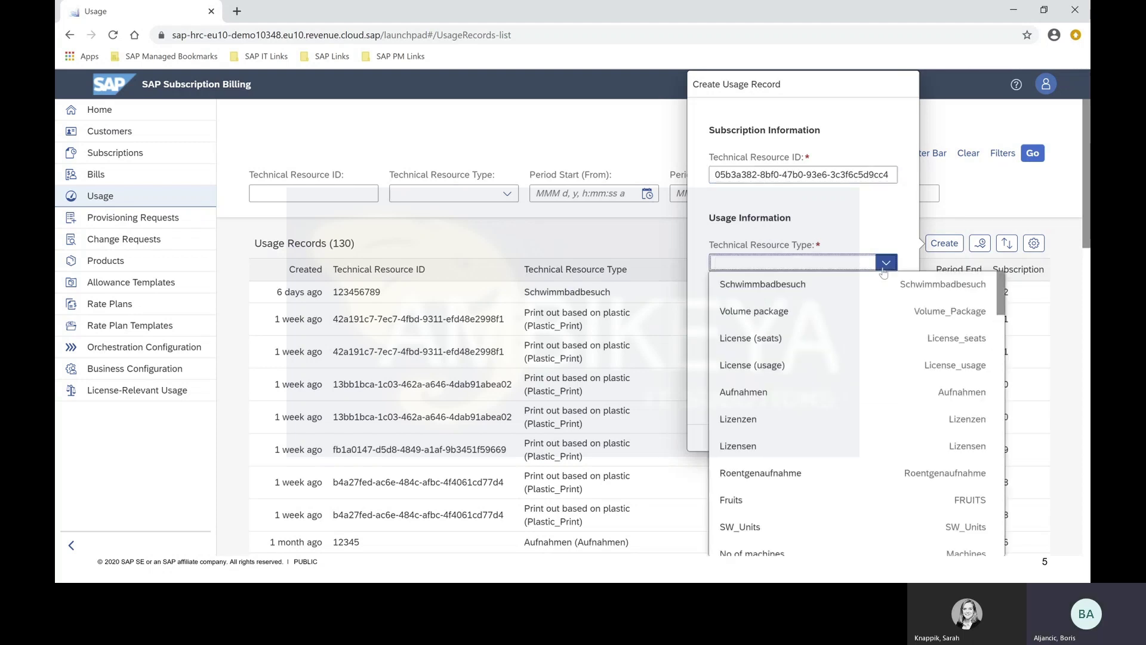
type("Print out based on plastic")
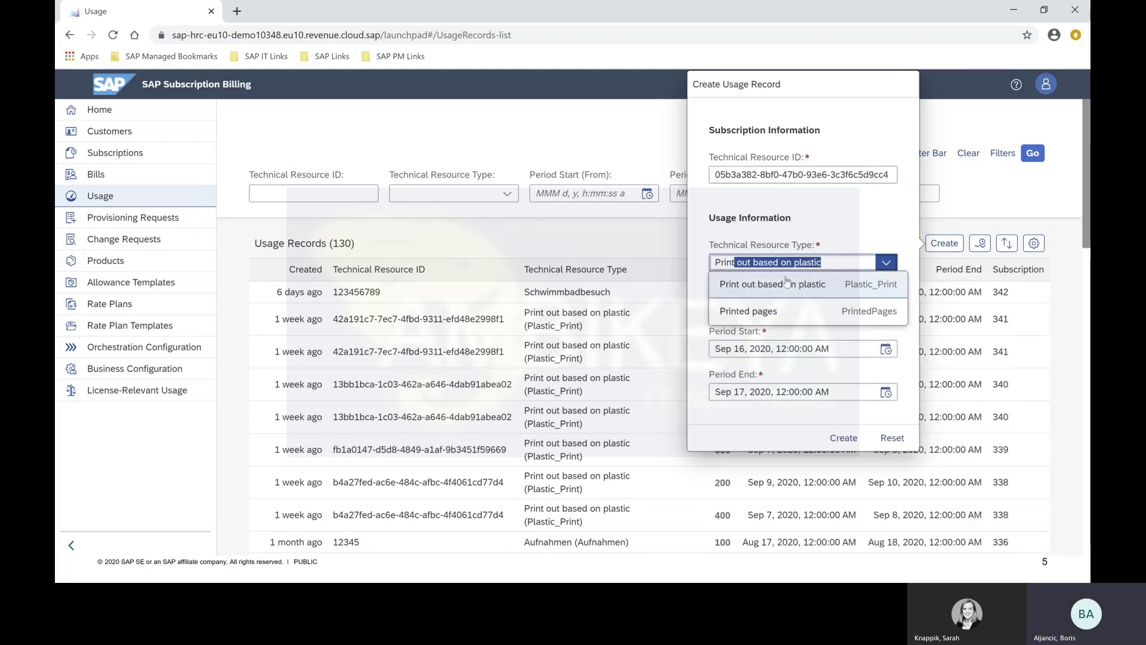
left_click(785, 284)
left_click(754, 304)
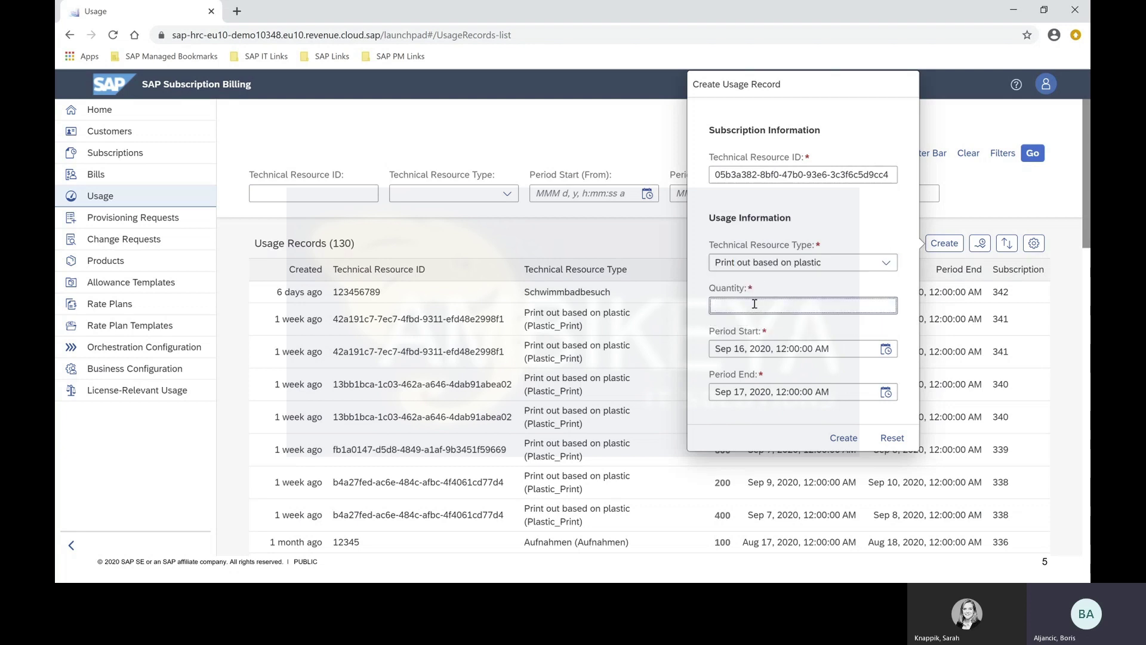
type("400")
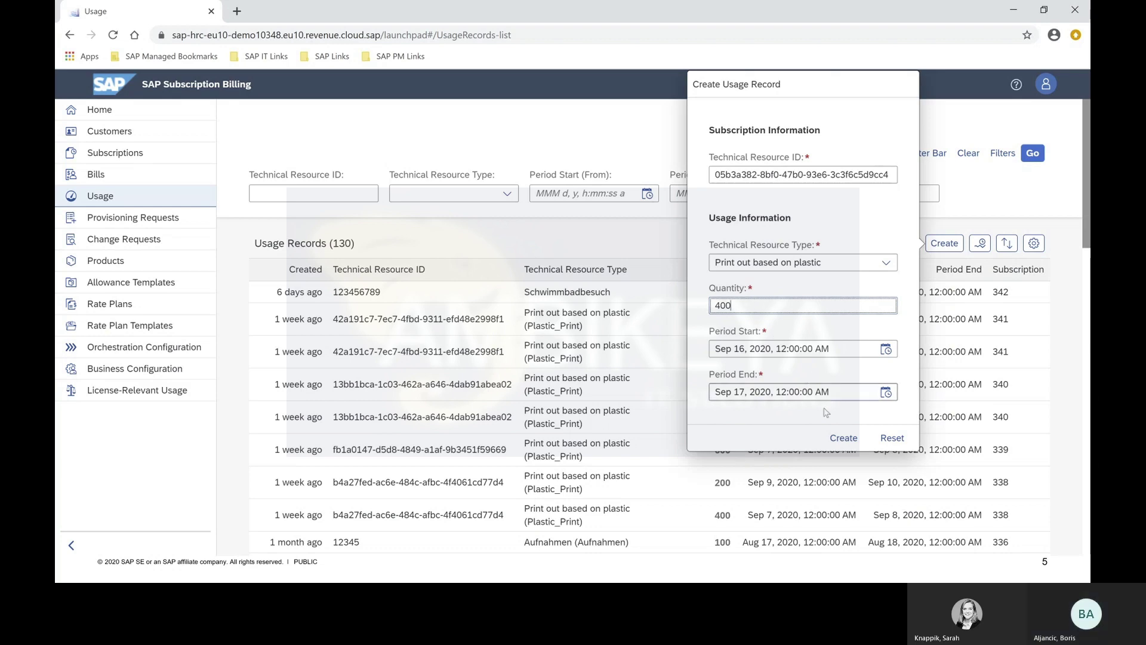
left_click(840, 437)
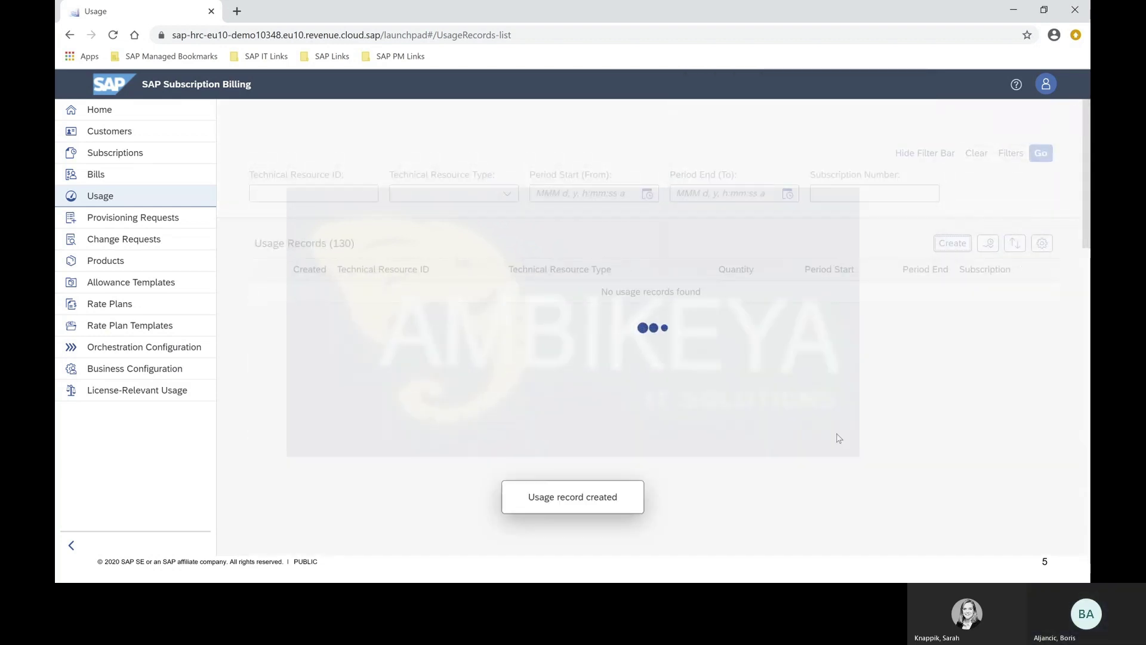
left_click_drag(715, 297, 732, 300)
left_click(731, 300)
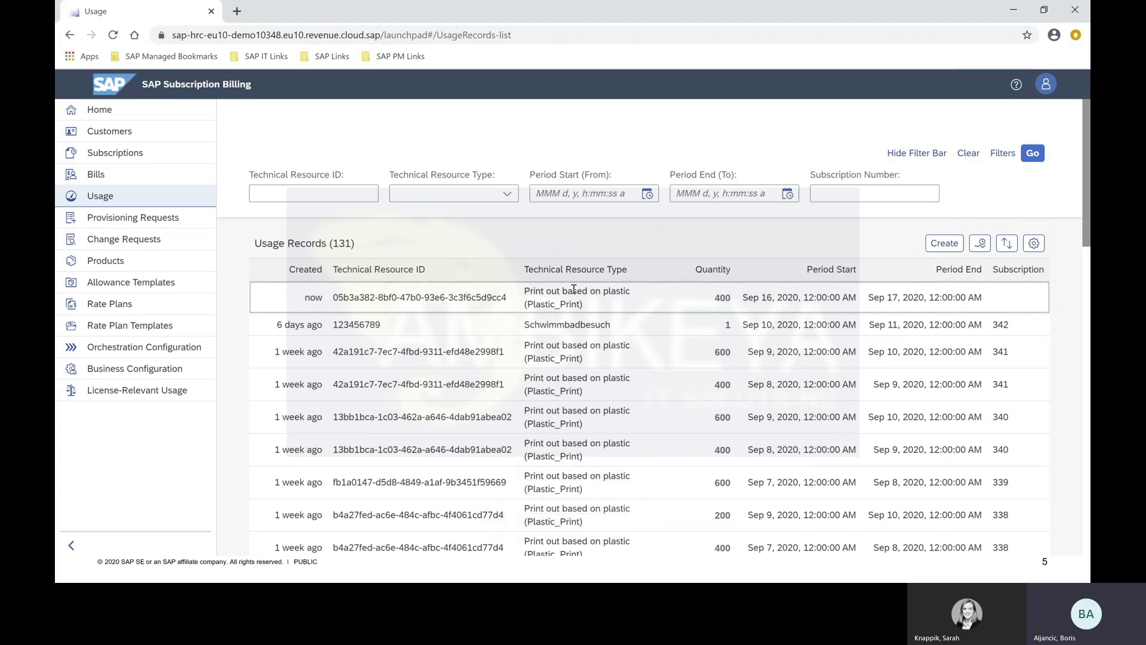
Return to the bills list and filter it again by subscription number 343 to check for the usage charges.
left_click(150, 178)
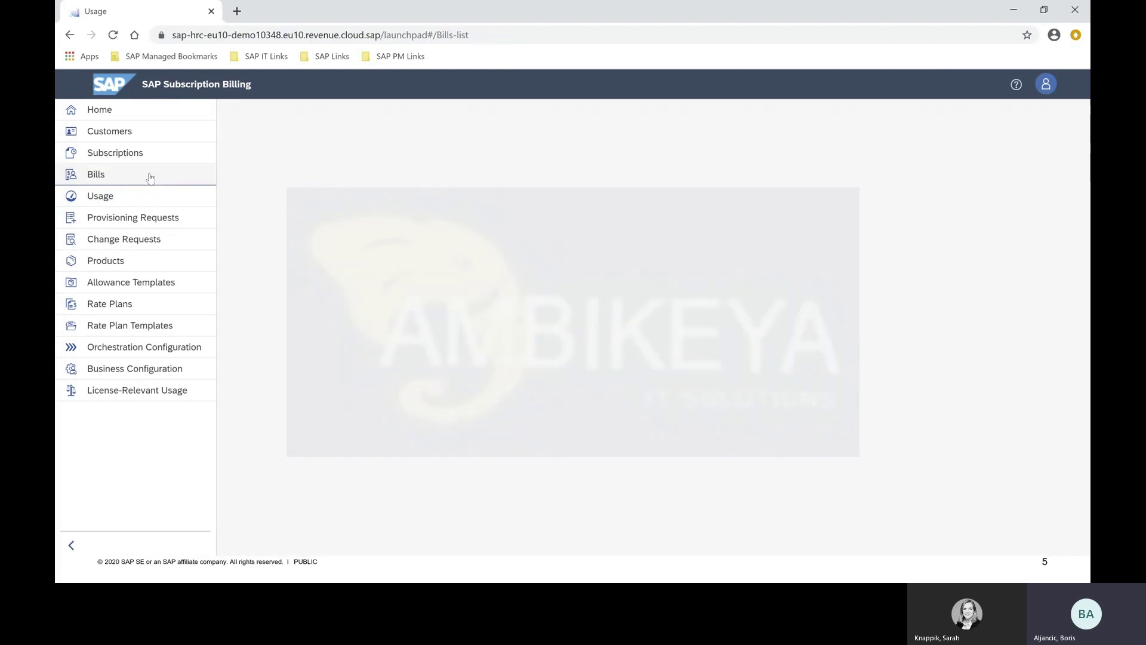
left_click(677, 195)
type("343")
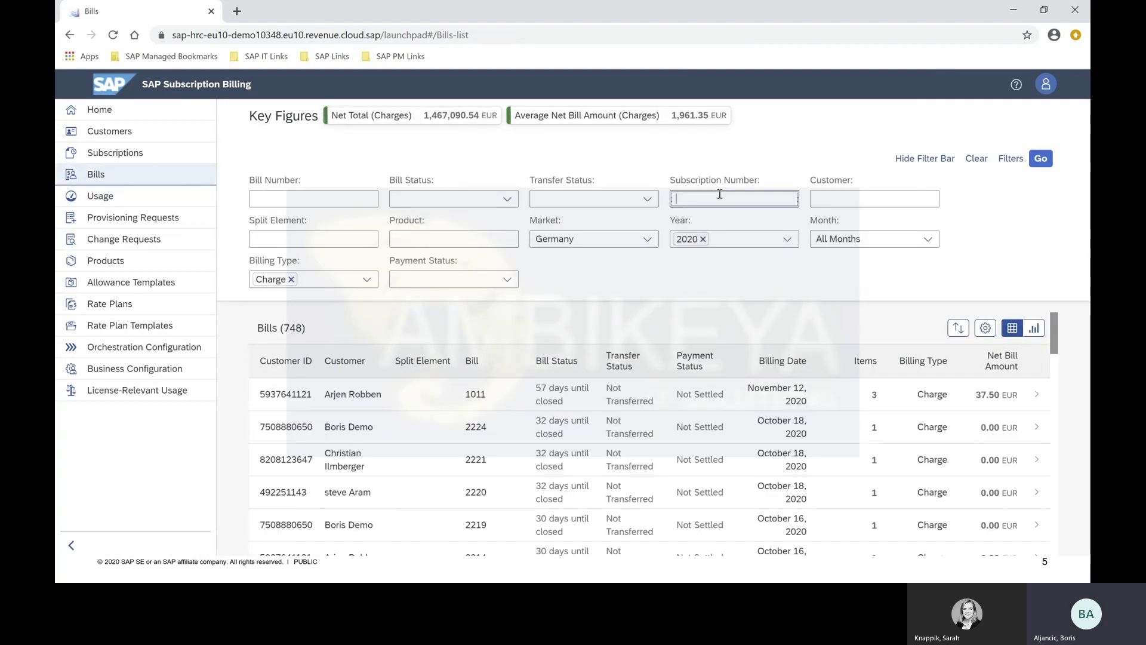
key("Return")
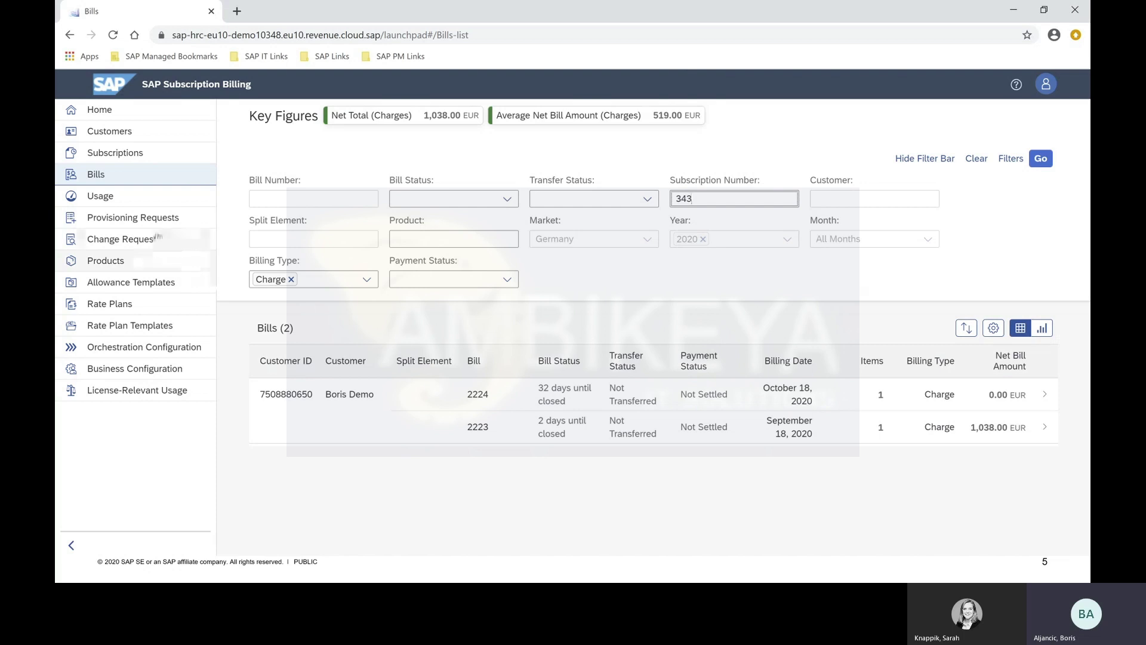
Find subscription 343 in the subscriptions list and open its allowances to check how much has been consumed.
left_click(136, 151)
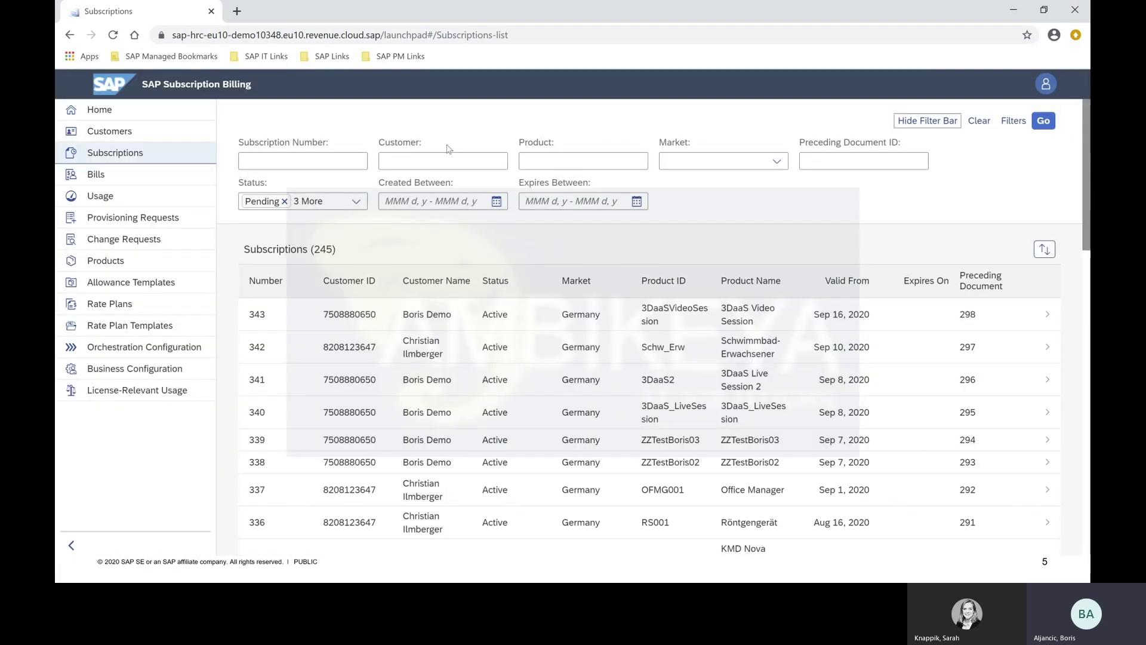
left_click(352, 161)
type("343")
key("Return")
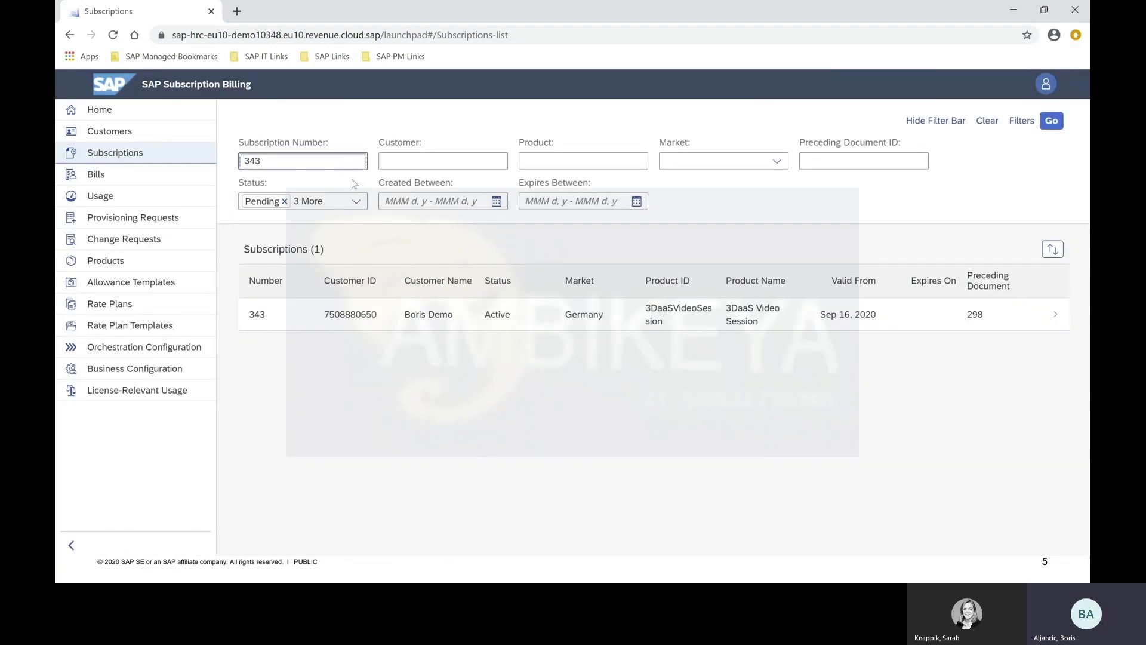
left_click(479, 314)
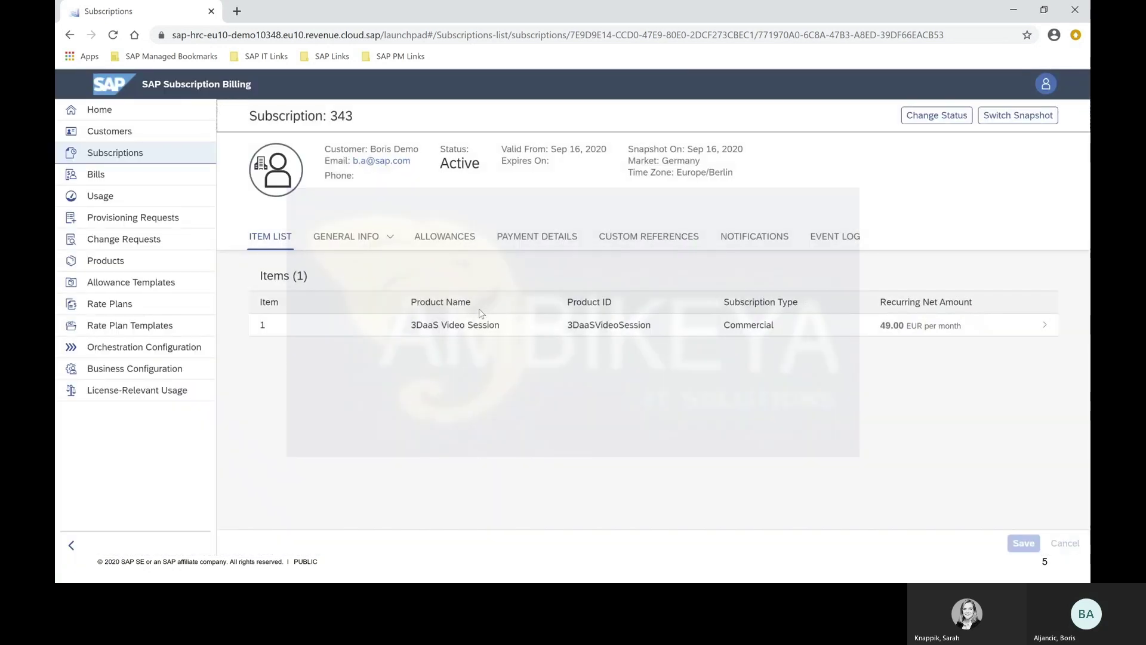
left_click(453, 241)
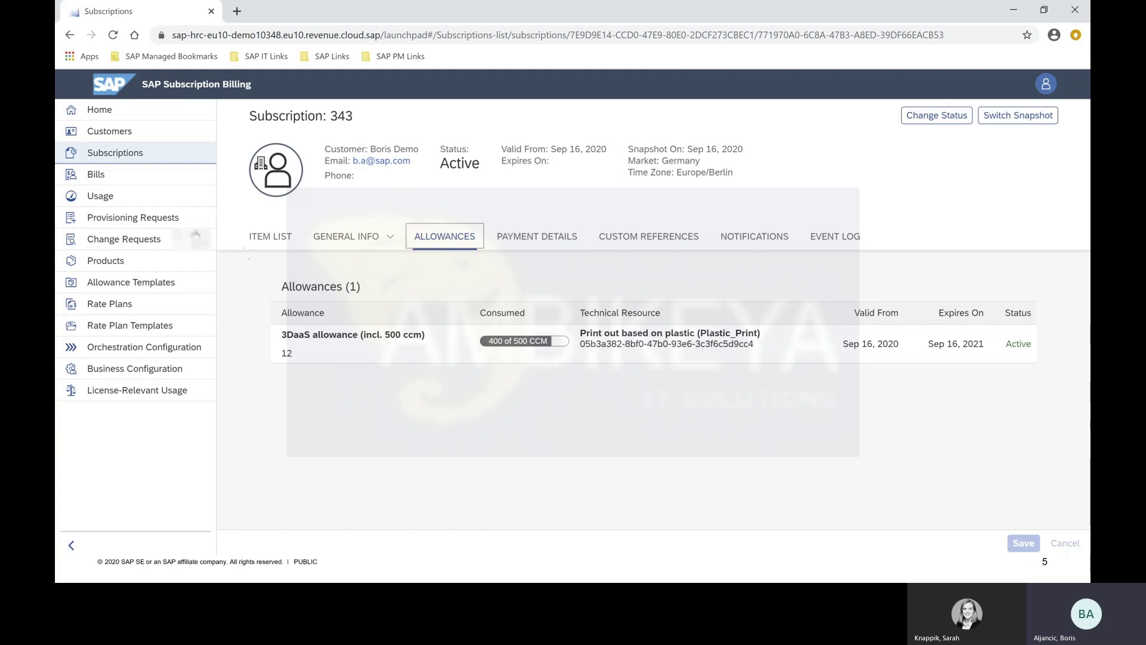
Start a usage record for technical resource ID 05b3a382-8bf0-47b0-93e6-3c3f6c5d9cc4 with type Print out based on plastic and quantity 600.
left_click(139, 198)
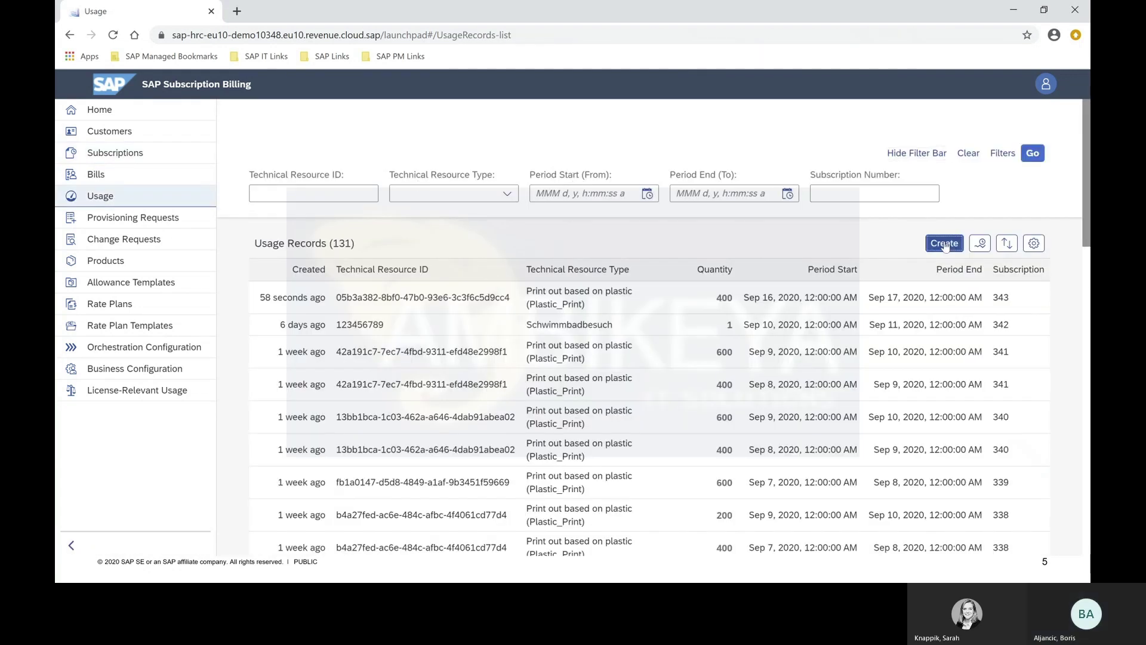
left_click(944, 243)
left_click(747, 173)
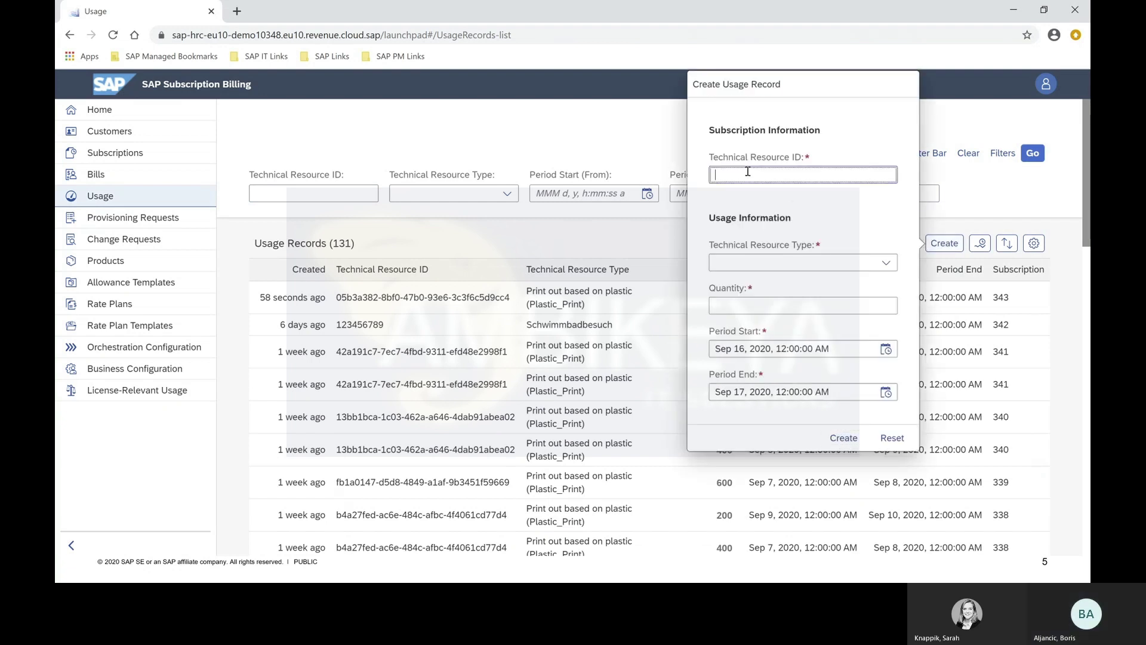
type("05b3a382-8bf0-47b0-93e6-3c3f6c5d9cc4")
left_click(857, 261)
type("Print")
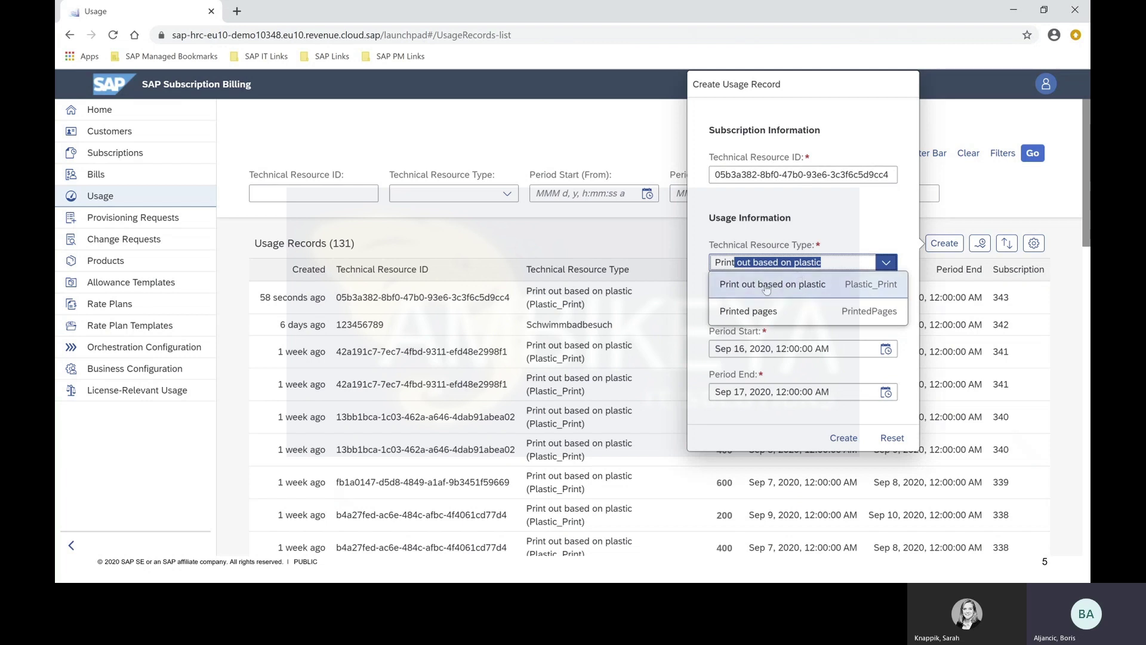
left_click(766, 284)
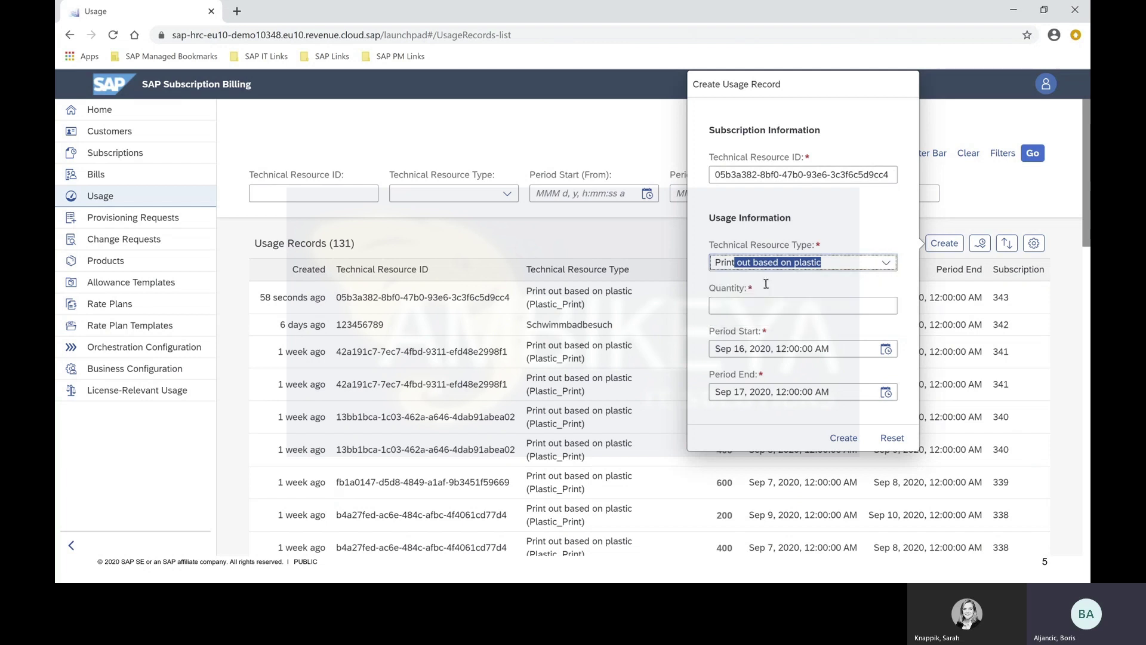
left_click(751, 302)
type("600")
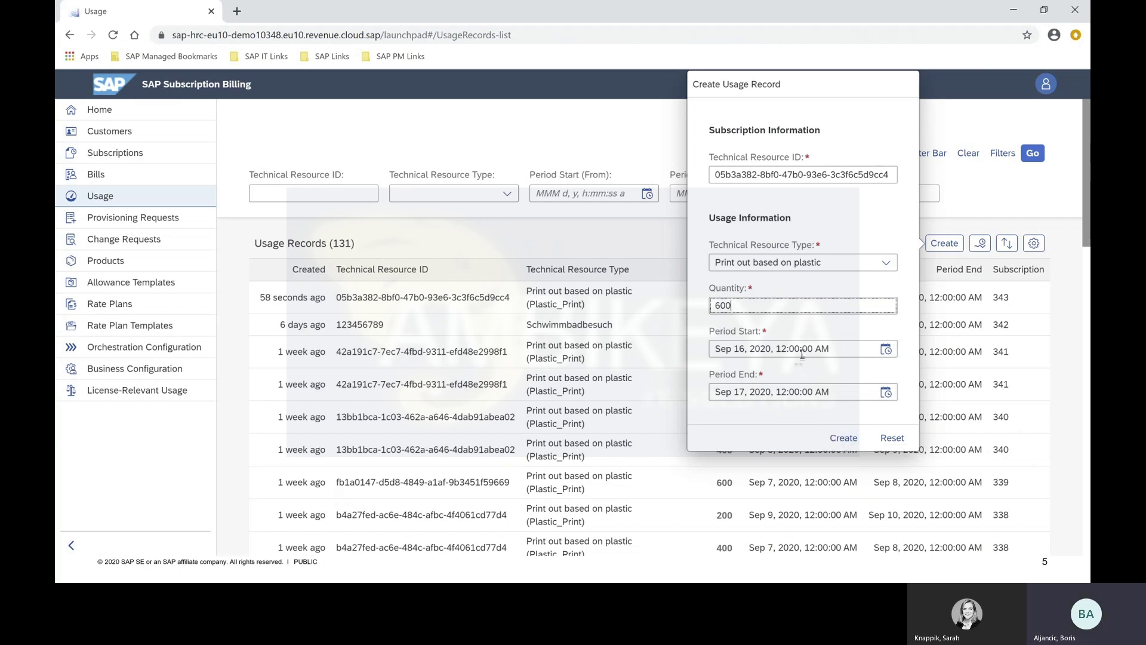
Set the usage period from Sep 17, 2020 to Sep 18, 2020 and create the usage record.
left_click(746, 349)
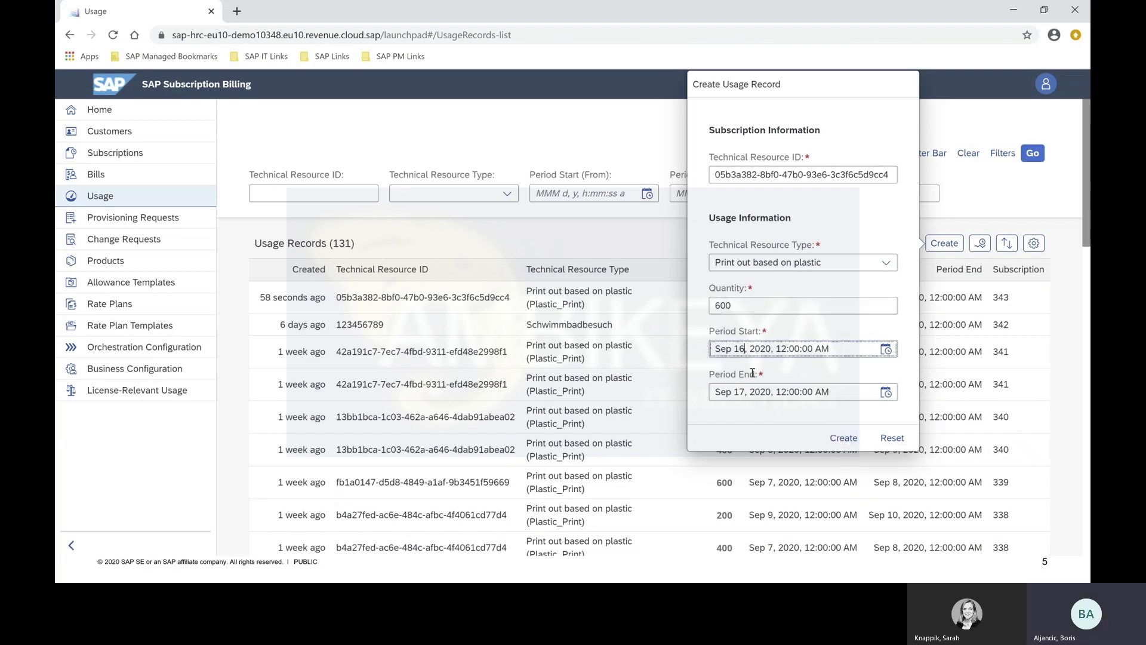
key("BackSpace")
type("7")
key("Tab")
key("BackSpace")
type("8")
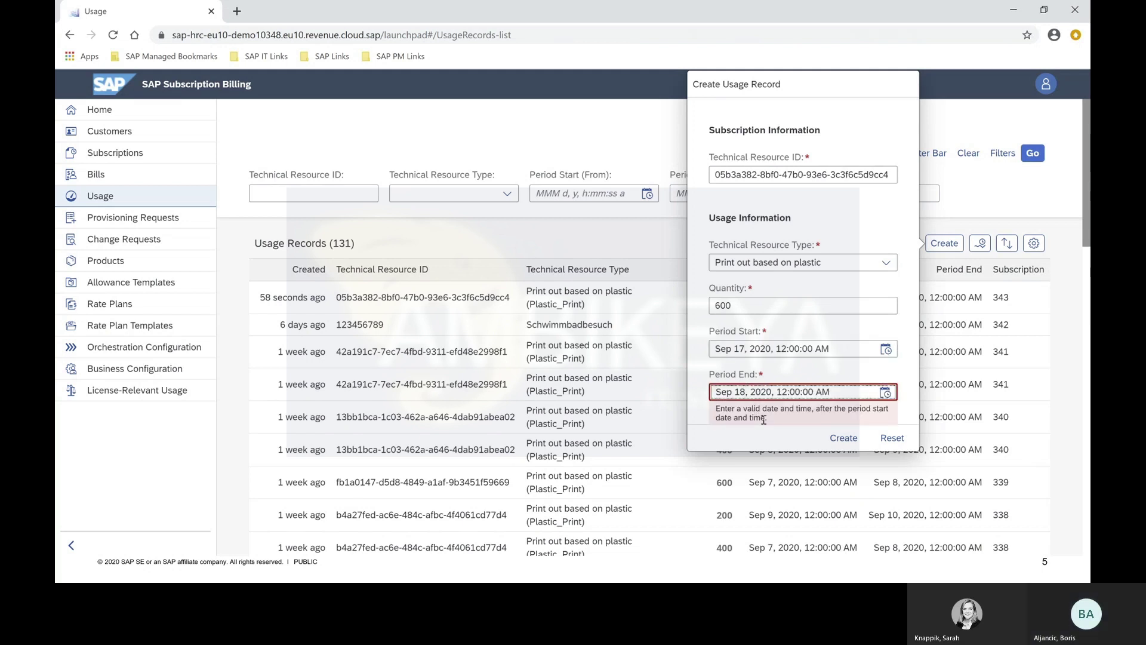
left_click(843, 437)
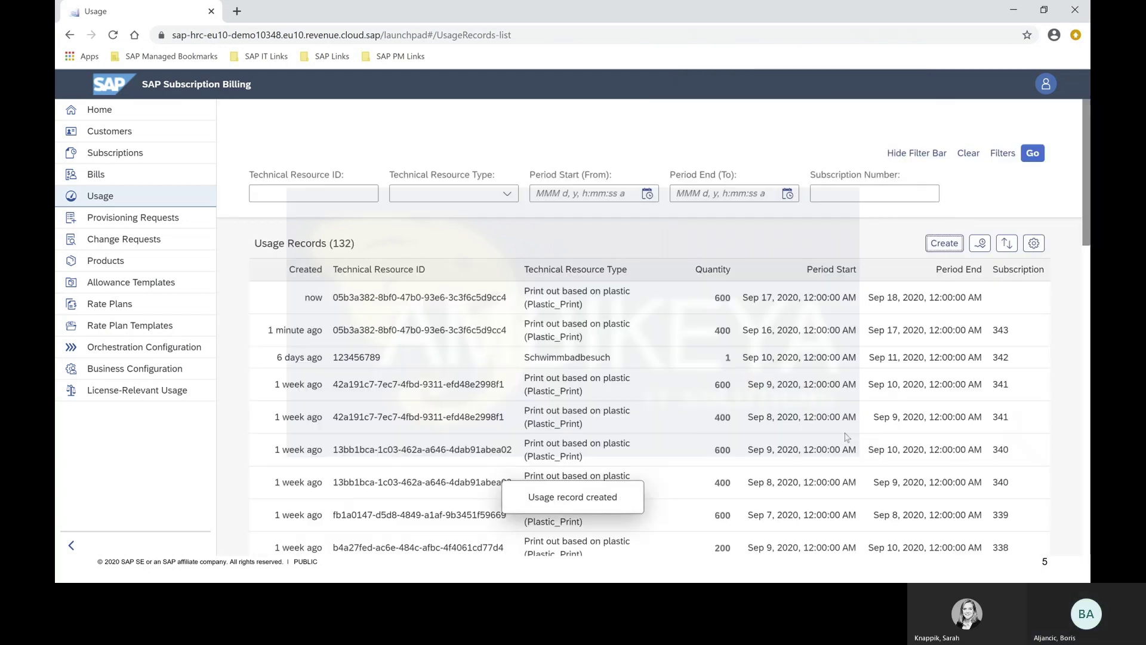
double_click(729, 297)
left_click(729, 297)
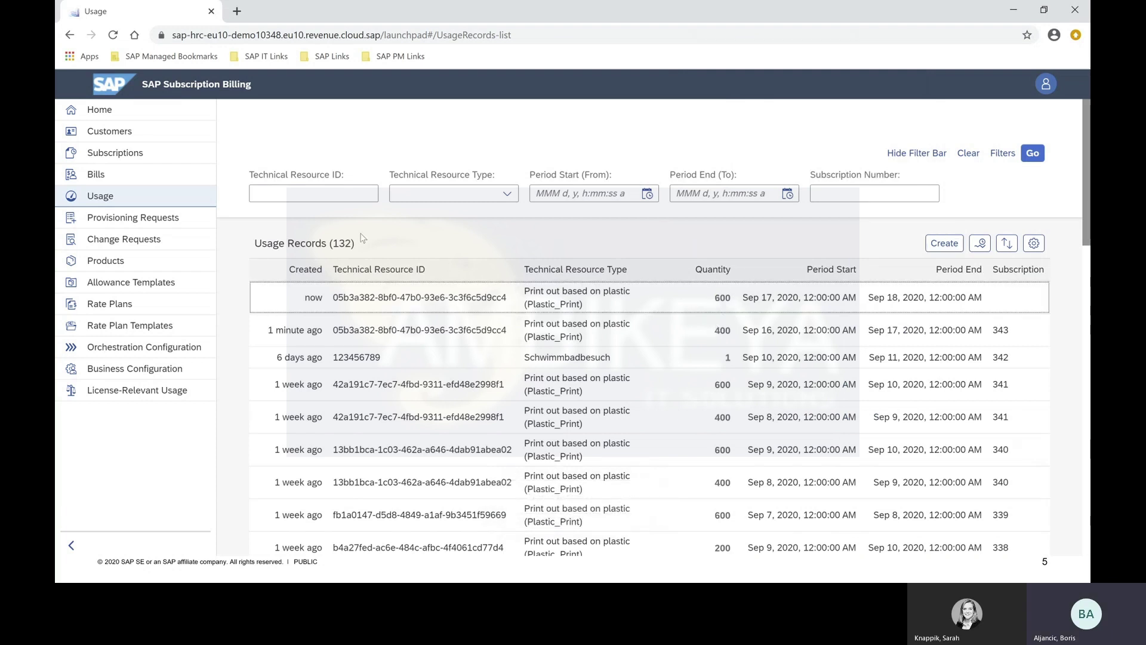
Filter the bills by subscription number 343 and open the item of the bill dated October 18, 2020.
left_click(118, 175)
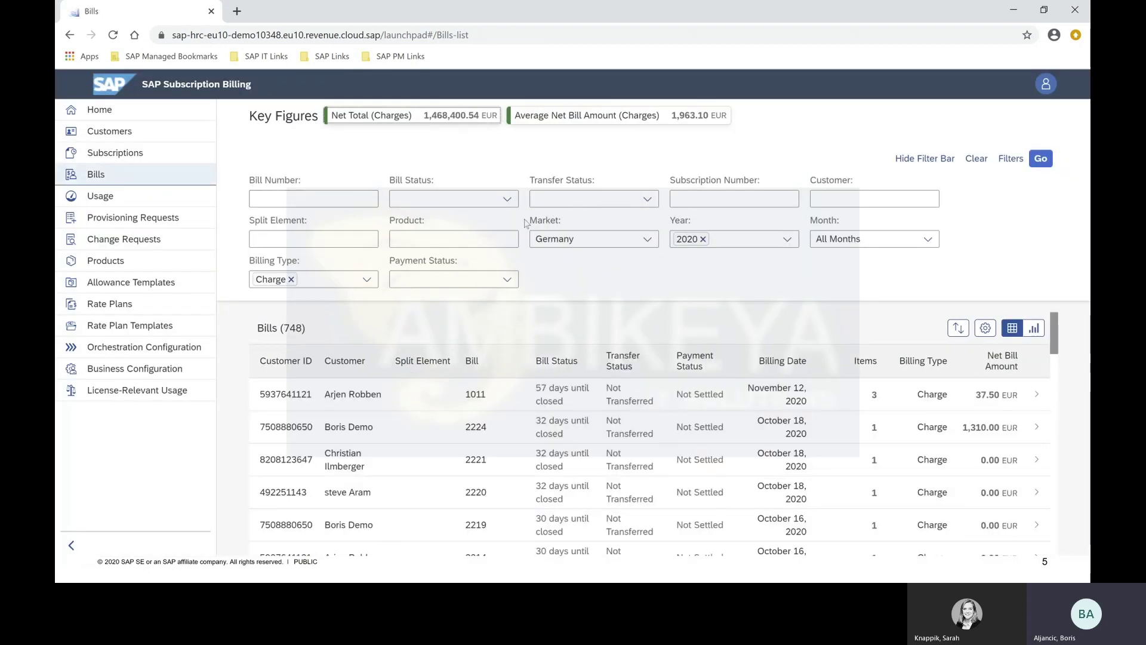
left_click(676, 202)
type("343")
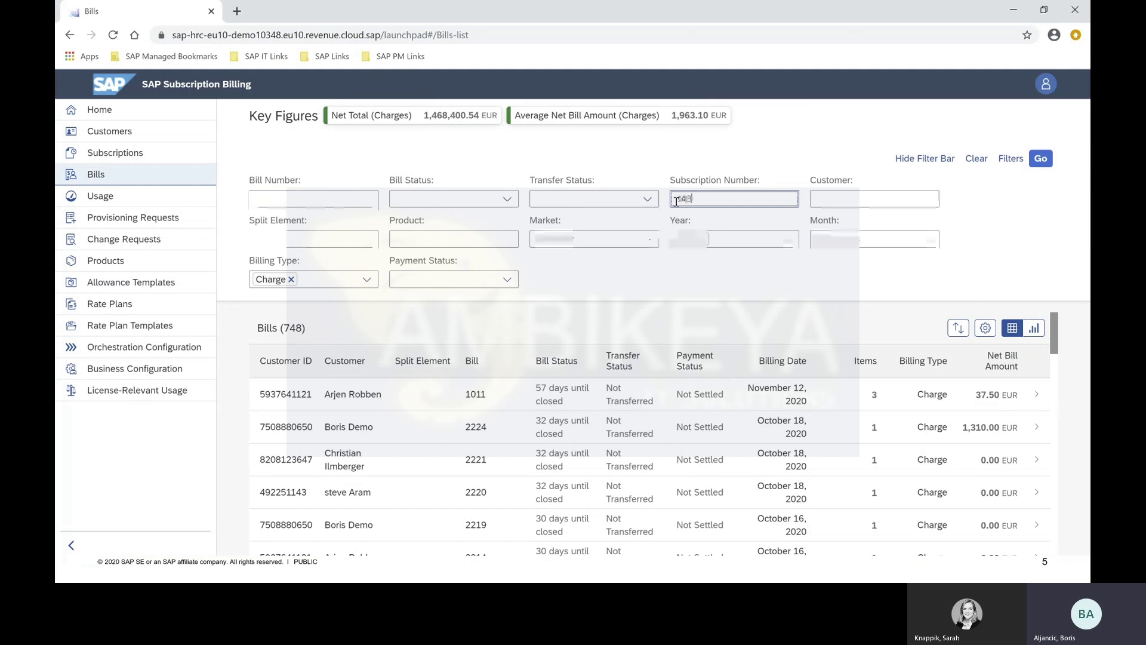
key("Return")
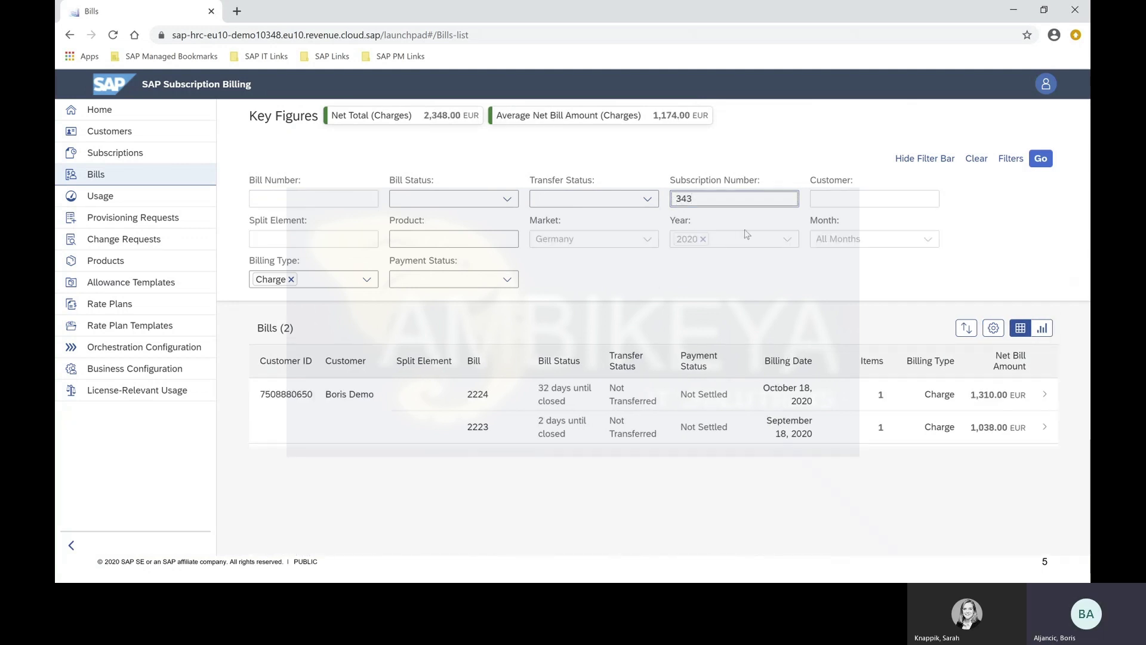
left_click(994, 401)
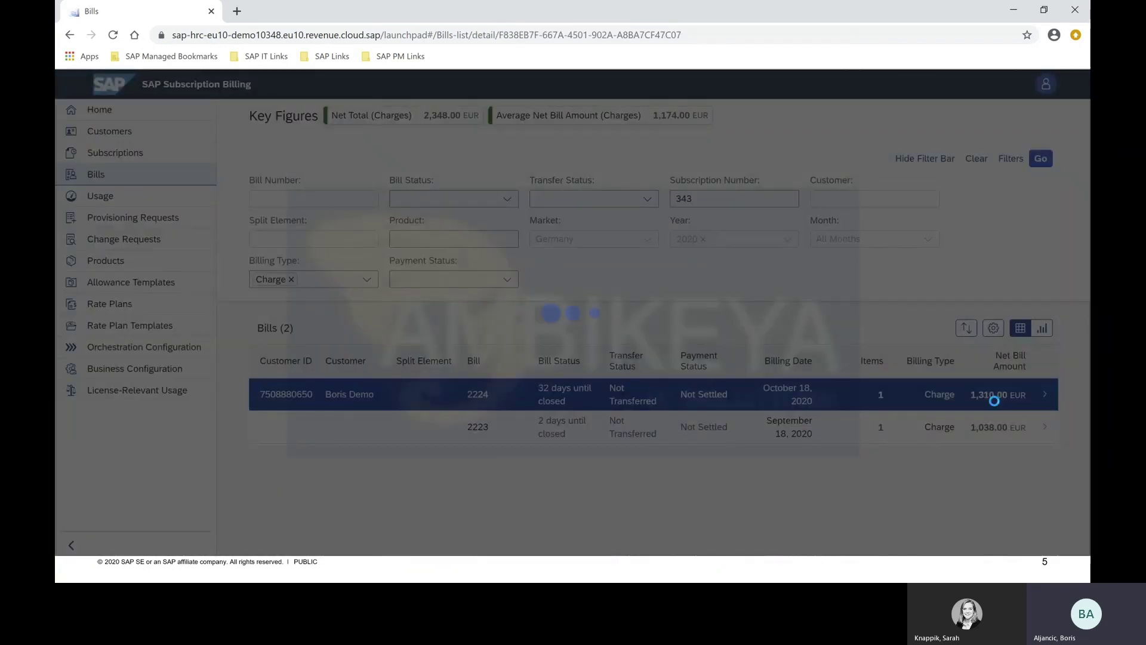
left_click(922, 323)
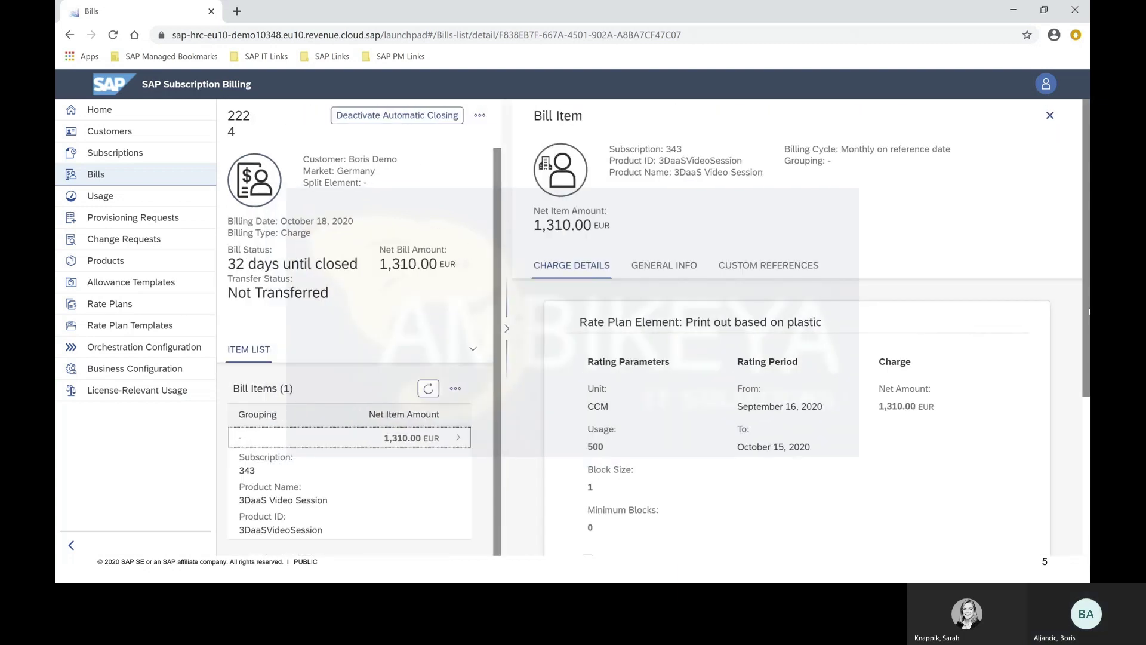
Examine the billed usage and the tier pricing of the Print out based on plastic rate plan element.
left_click_drag(1087, 311, 1086, 420)
left_click_drag(588, 287, 602, 286)
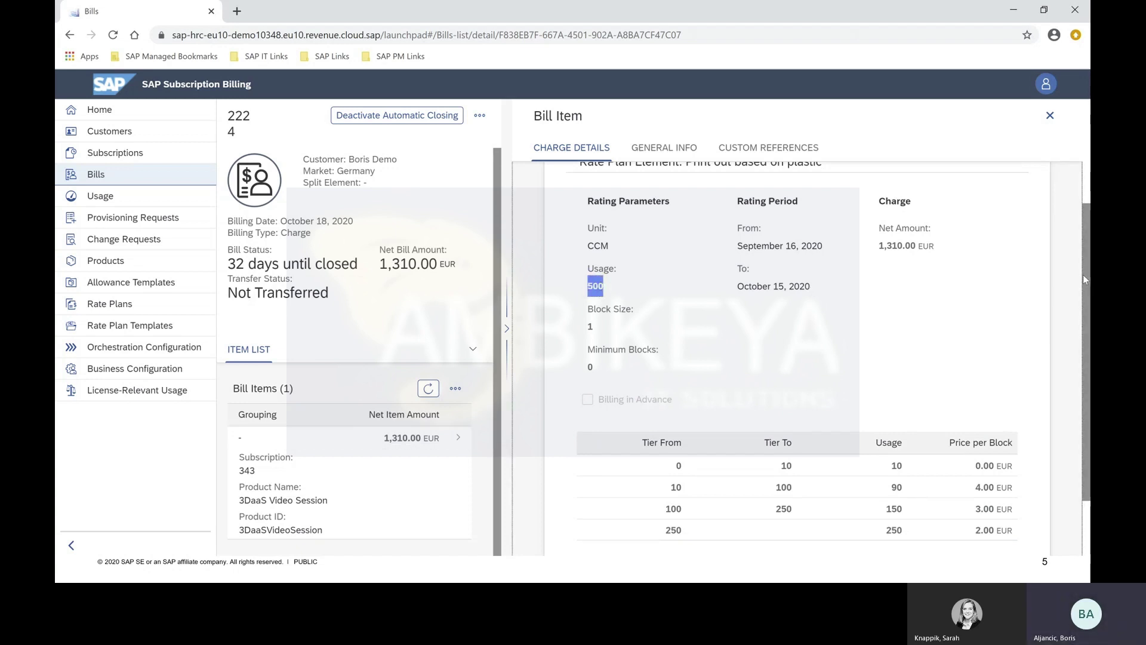
left_click_drag(1082, 275, 1083, 284)
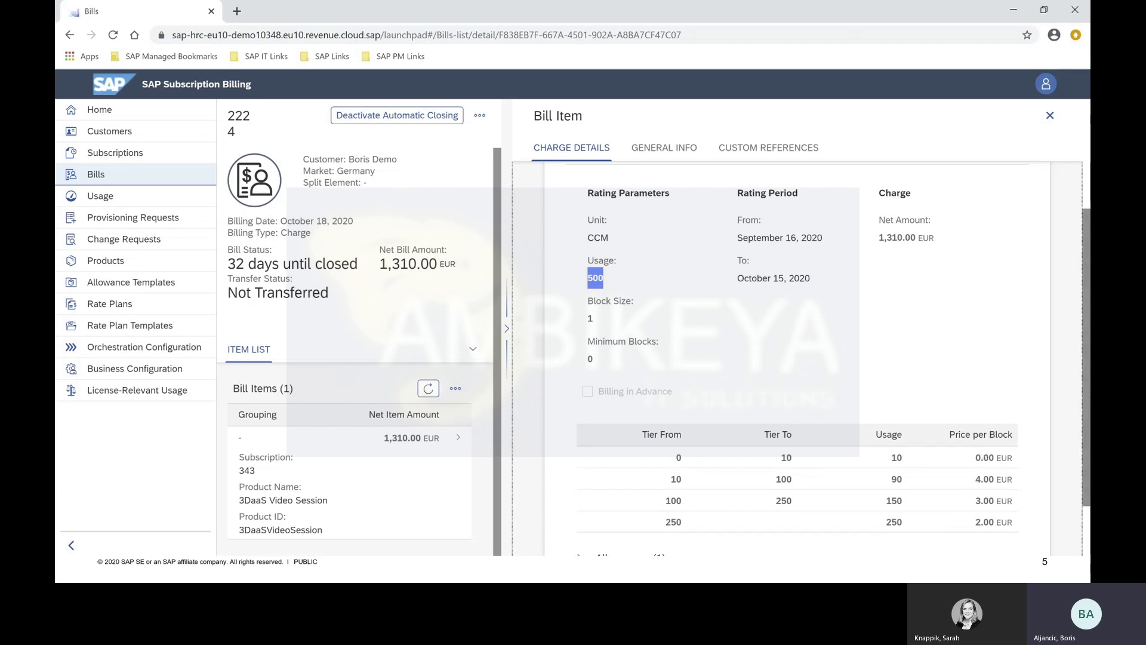
scroll(1083, 466, "down", 1)
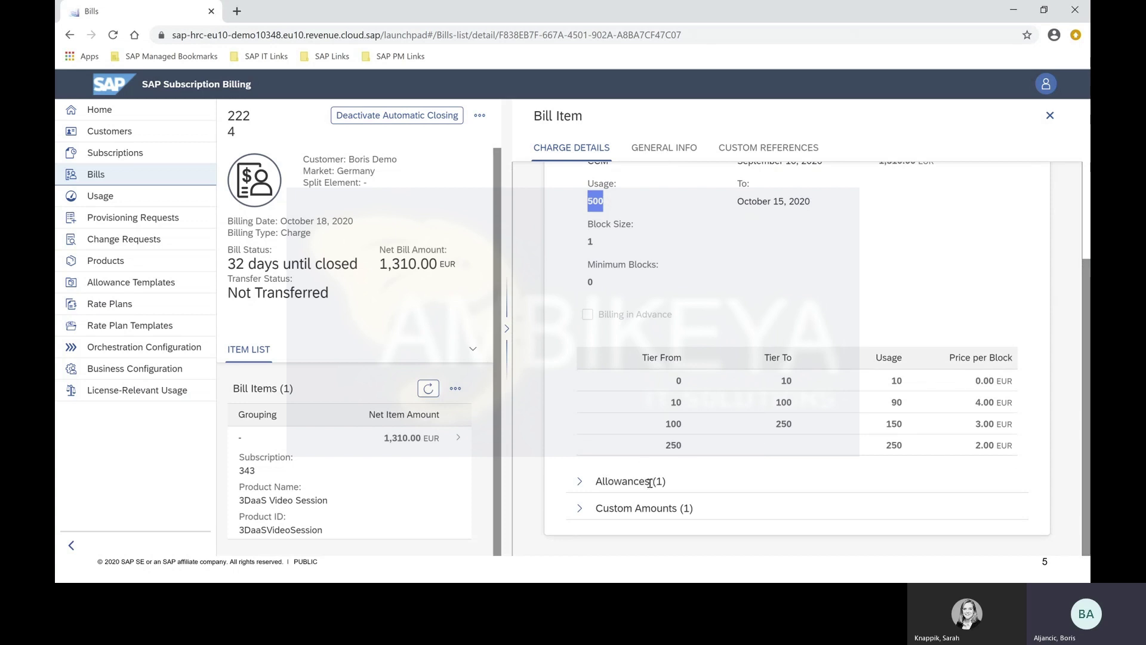
Expand the bill item's allowances and check the consumed amount of the 3DaaS allowance against the usage tiers.
left_click(590, 484)
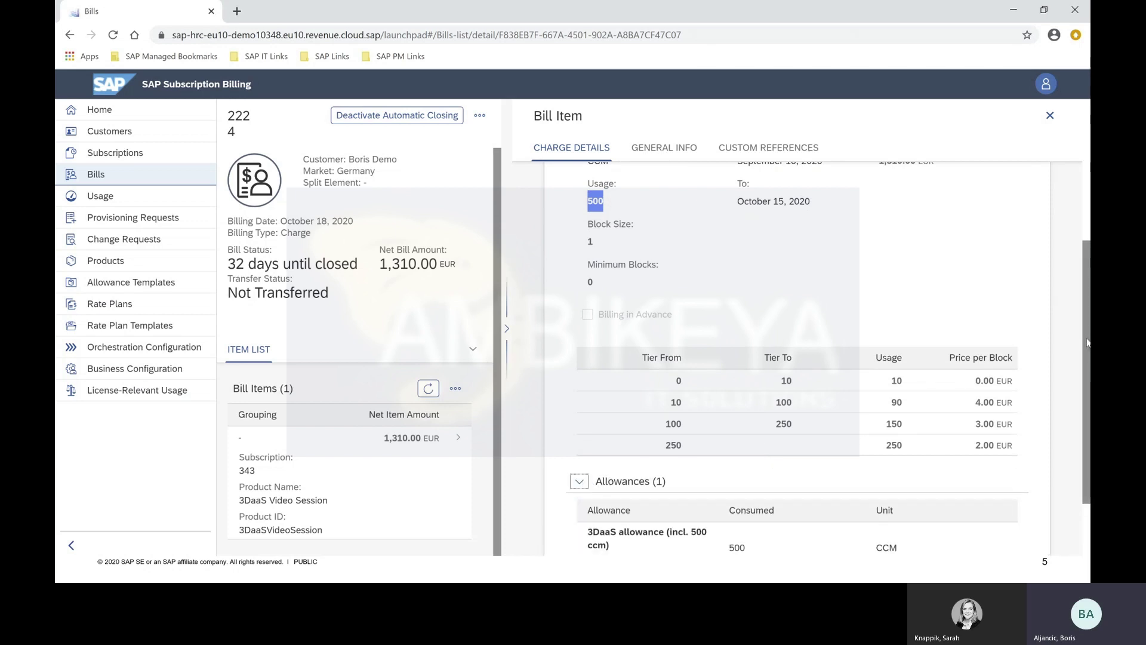
scroll(717, 471, "down", 1)
left_click_drag(728, 498, 744, 499)
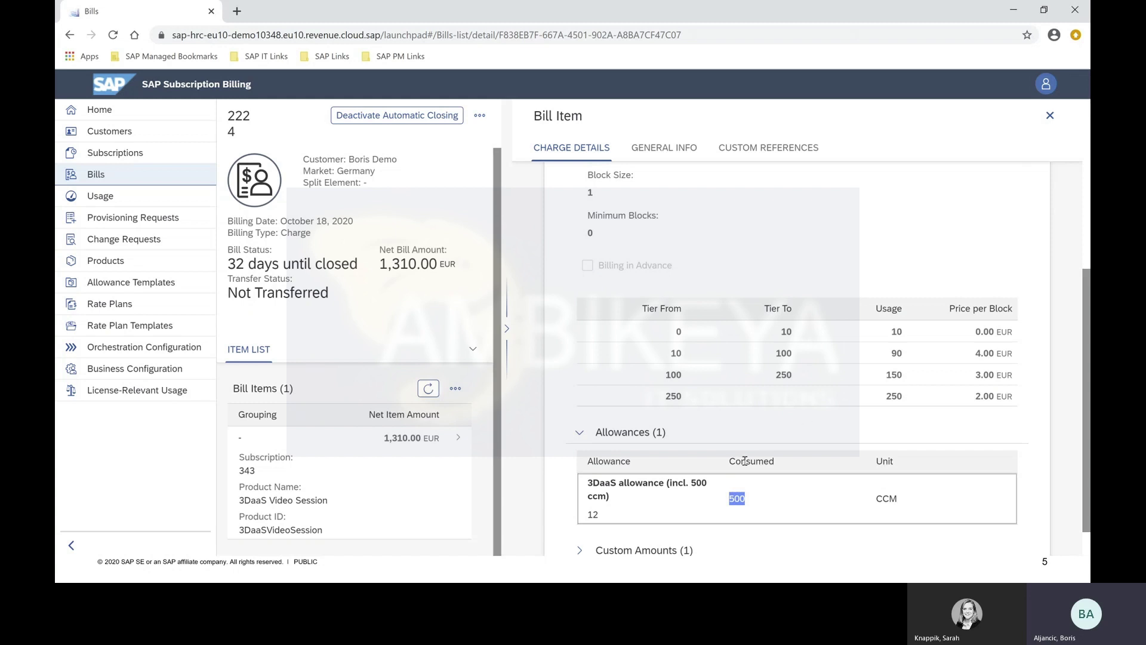
left_click(750, 506)
left_click_drag(729, 502, 750, 503)
left_click(750, 508)
left_click_drag(729, 499, 745, 500)
left_click_drag(1084, 364, 1083, 342)
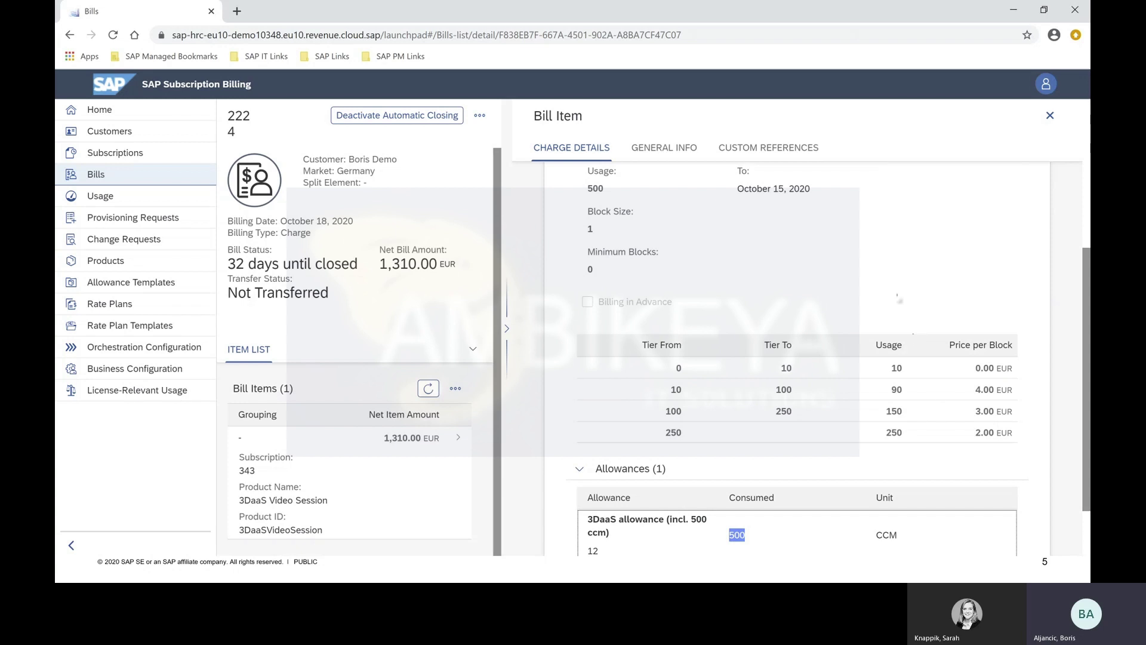
Expand the bill item's custom amounts and check the commission to be paid to sales partners.
scroll(1088, 325, "down", 2)
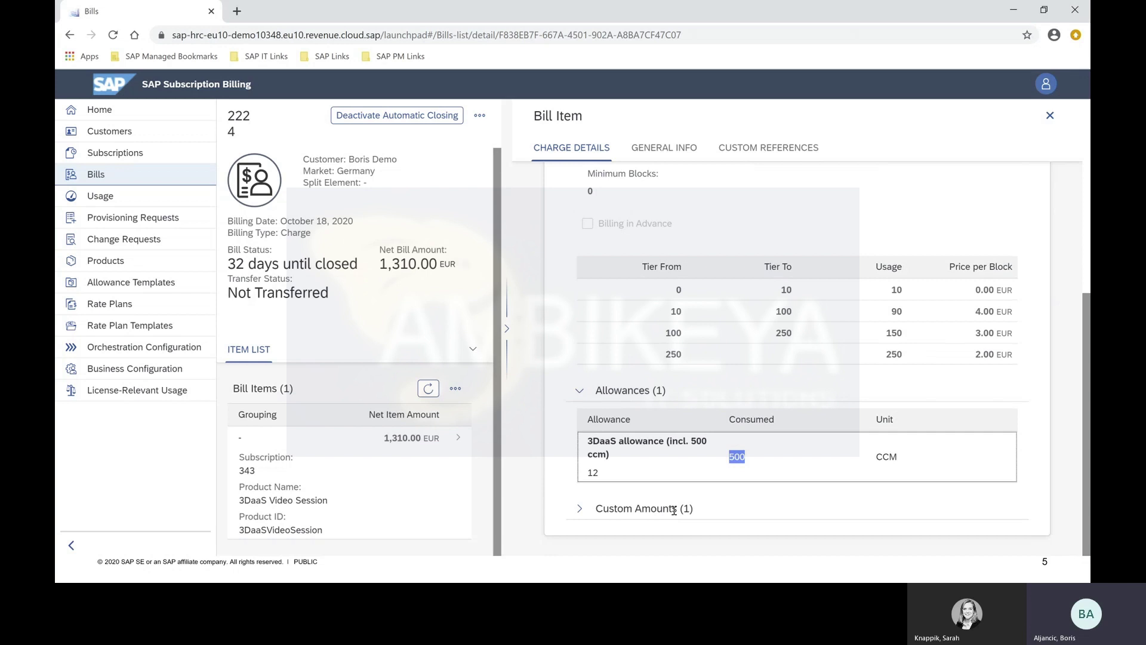
left_click(580, 508)
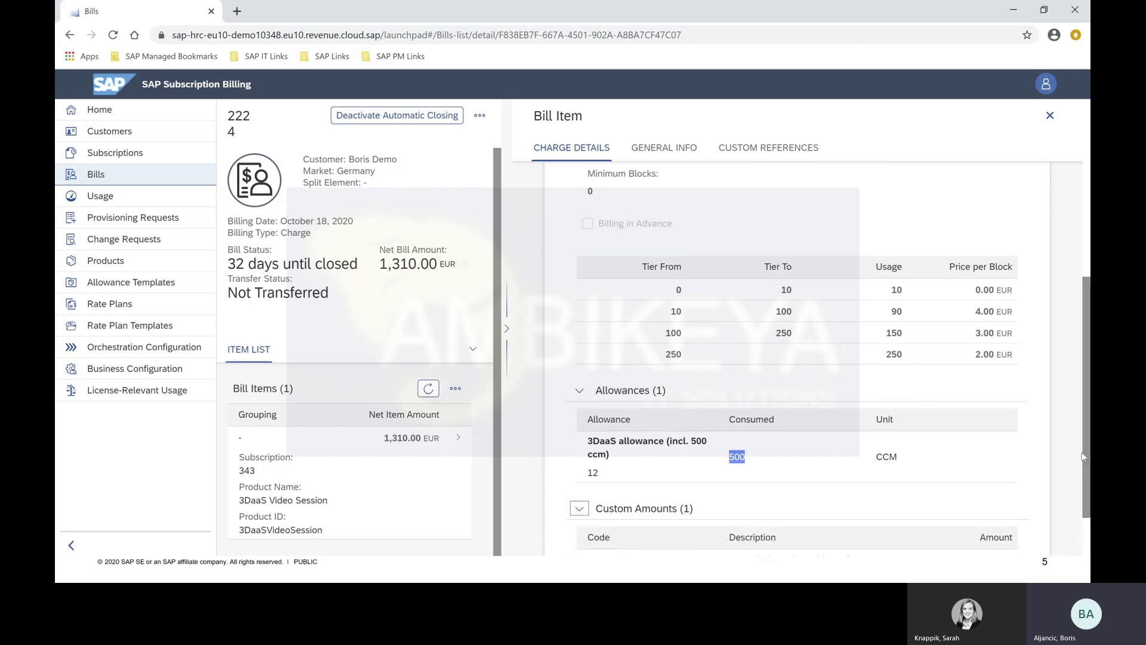
left_click_drag(1083, 456, 1086, 520)
left_click_drag(965, 505, 993, 510)
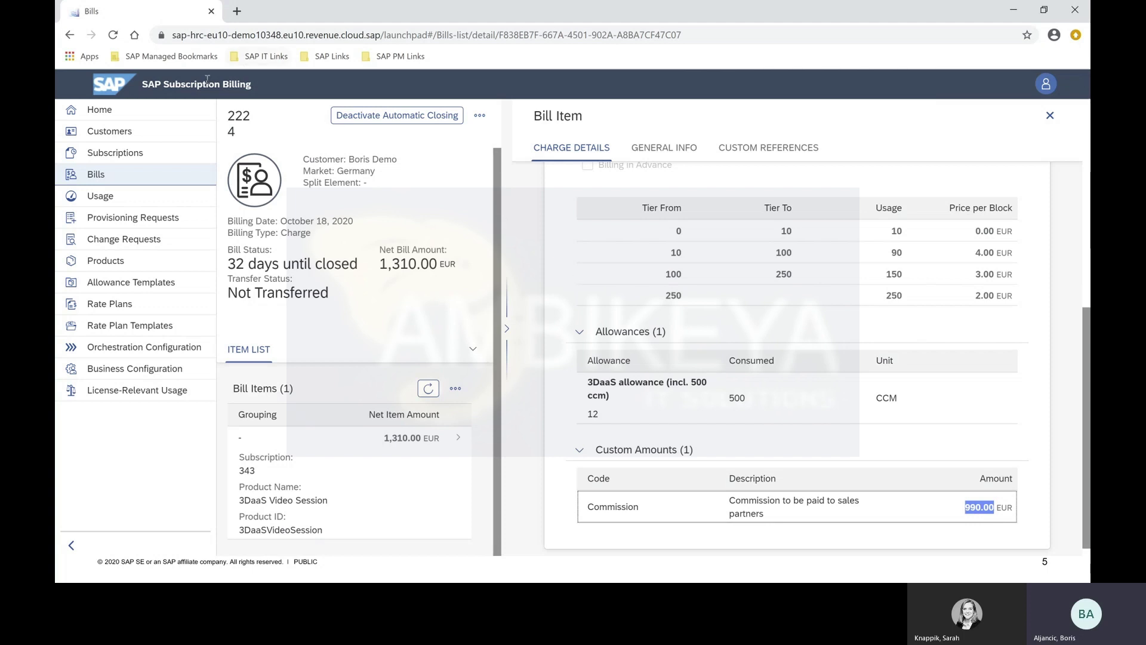
Return to subscription 343 and check the consumption and status of its 3DaaS allowance.
left_click(150, 154)
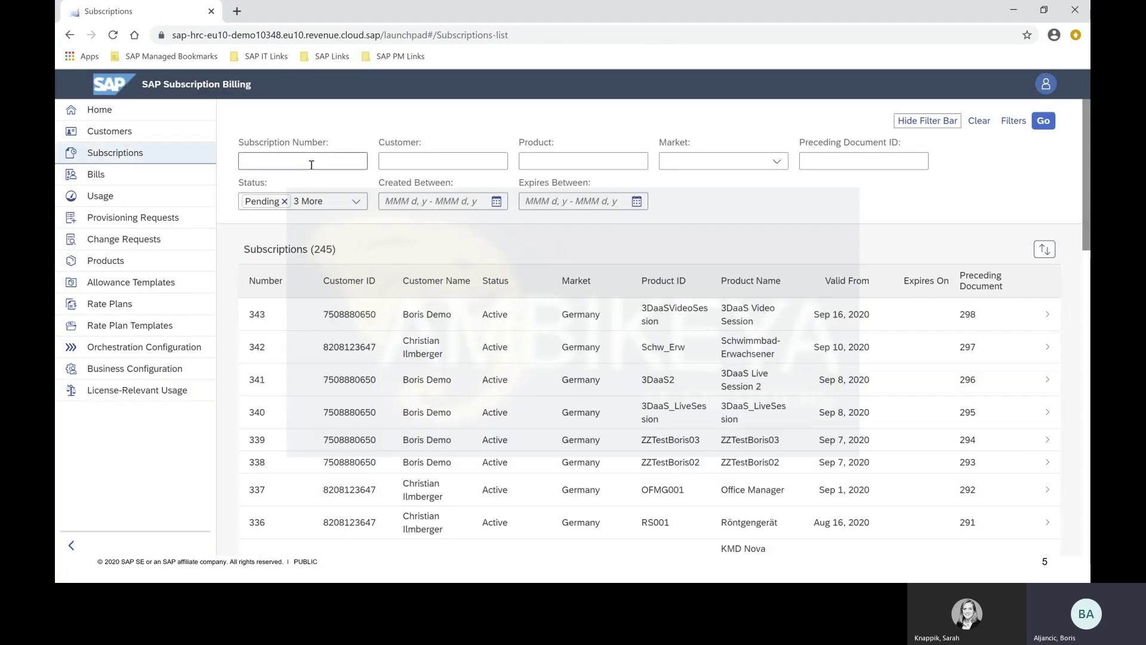
left_click(311, 163)
type("343")
key("Return")
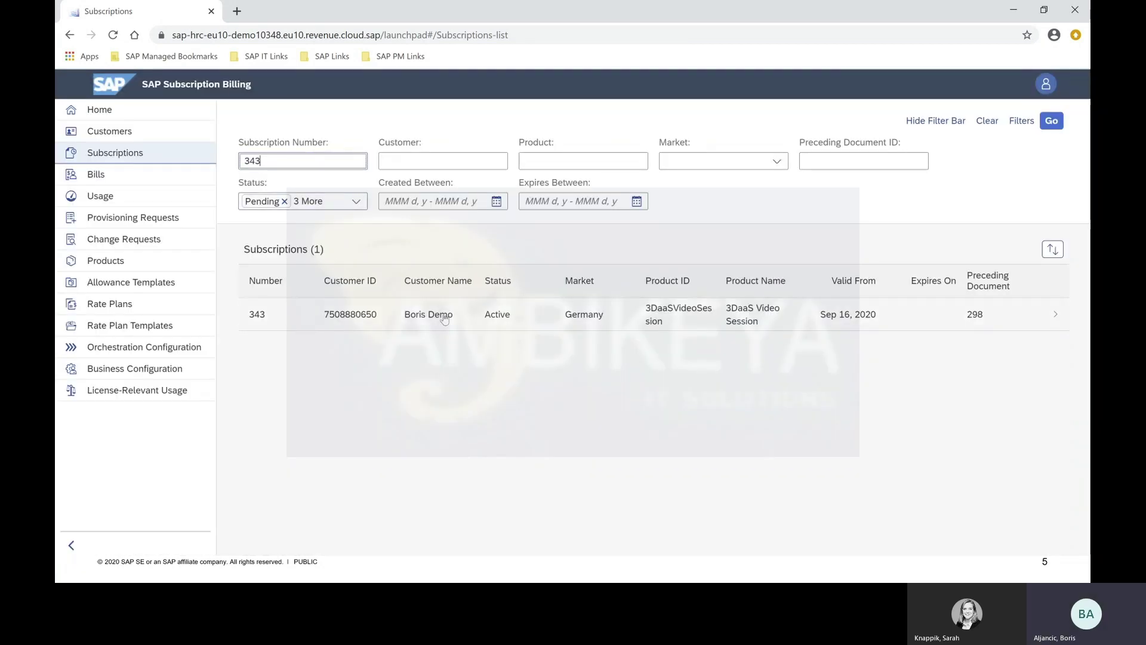
left_click(444, 318)
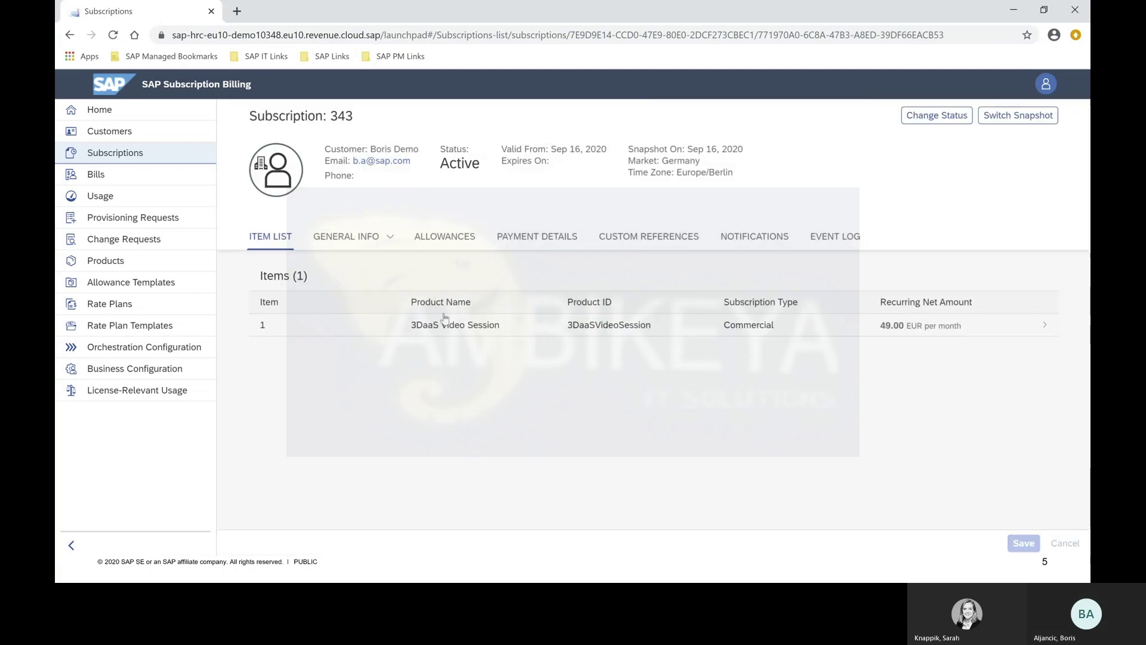
left_click(448, 239)
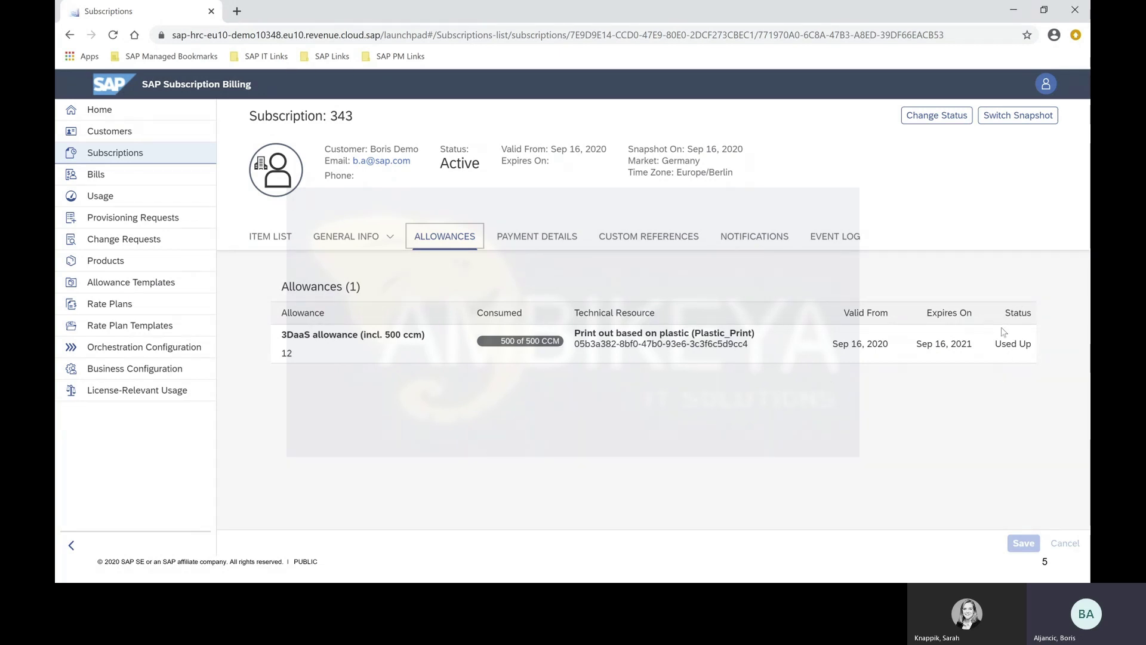
left_click_drag(995, 344, 1040, 349)
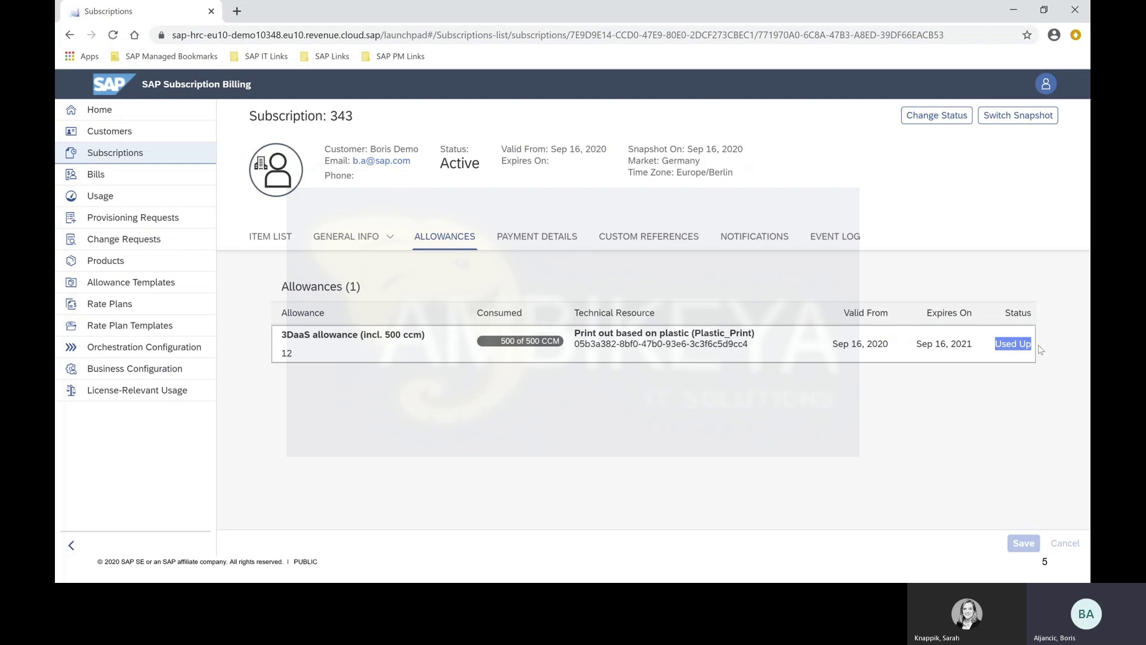